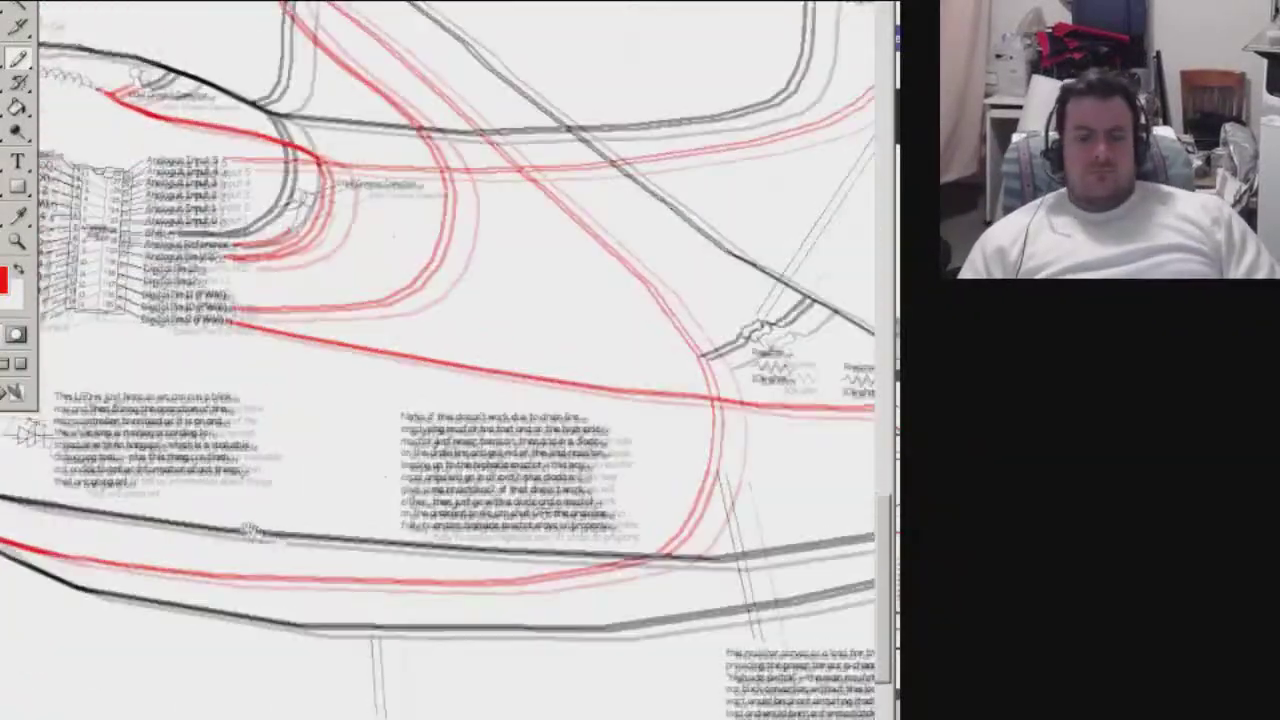
Draw a black wire down from the red line toward the ground wires.
drag(600, 566, 329, 567)
drag(703, 620, 329, 567)
drag(703, 620, 350, 555)
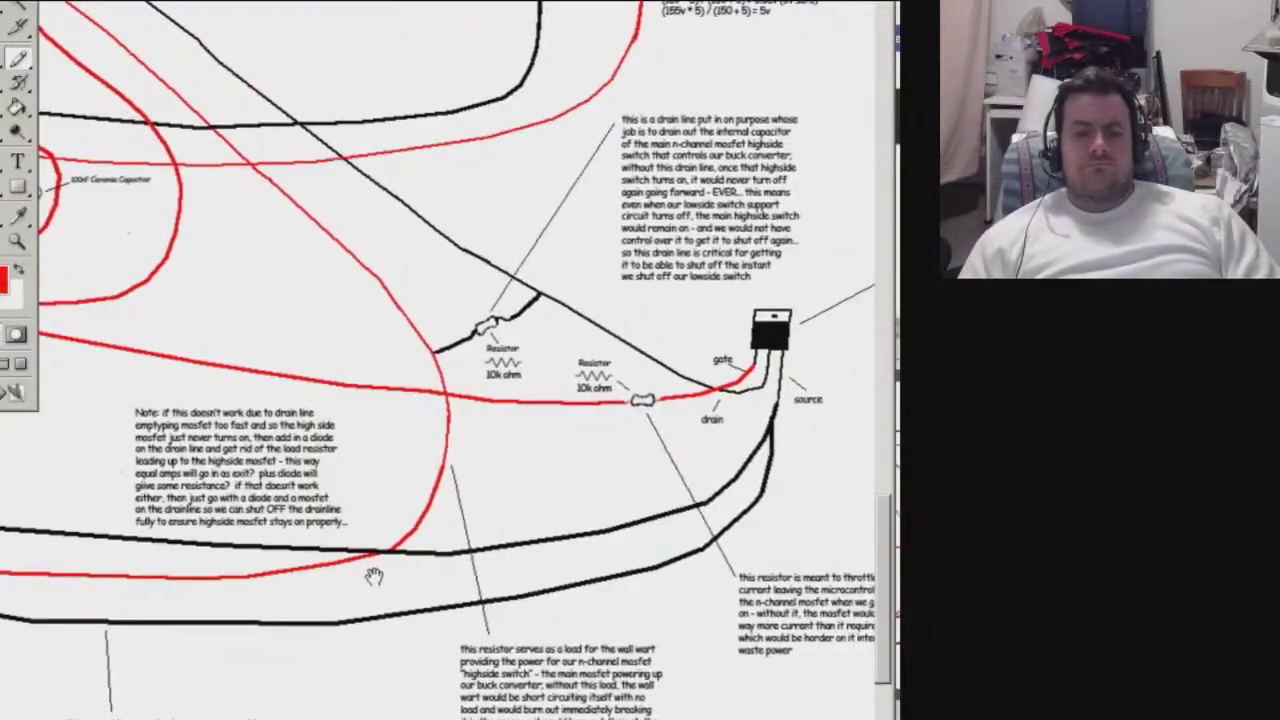
mouse_move(357, 577)
mouse_down()
mouse_move(710, 552)
mouse_move(290, 545)
mouse_up()
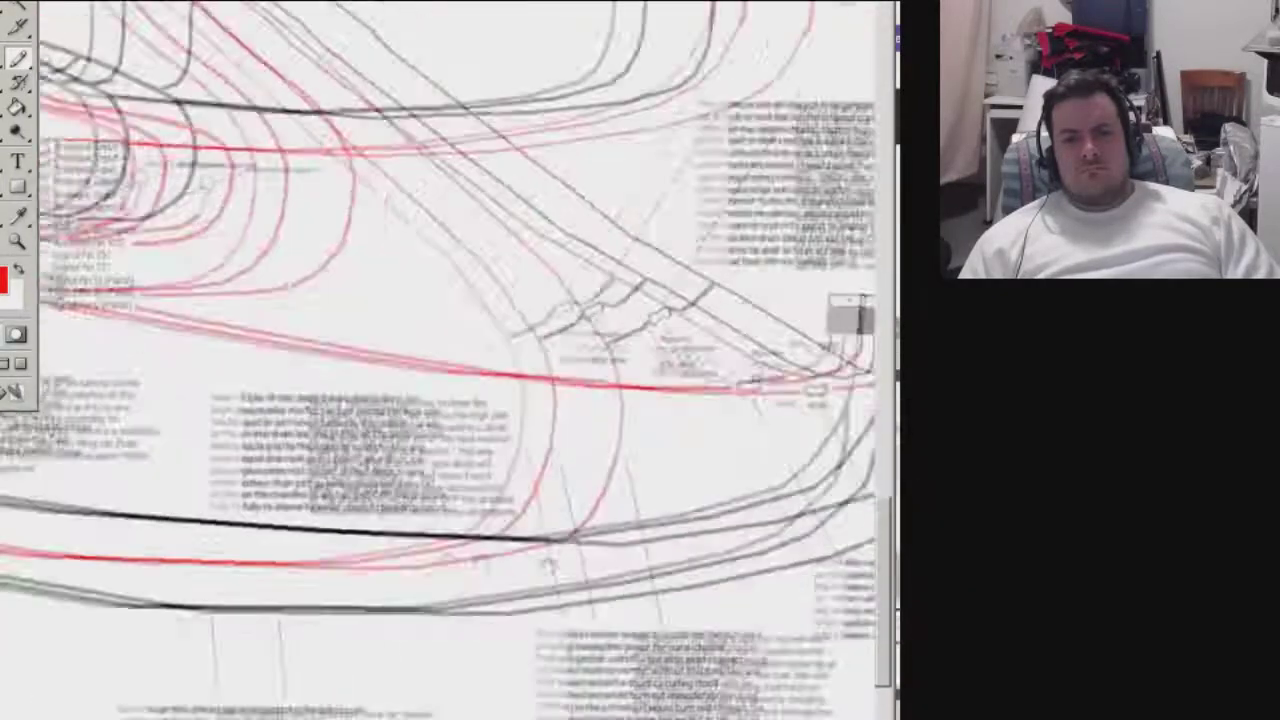
mouse_move(290, 545)
mouse_down()
mouse_move(357, 551)
mouse_move(556, 473)
mouse_up()
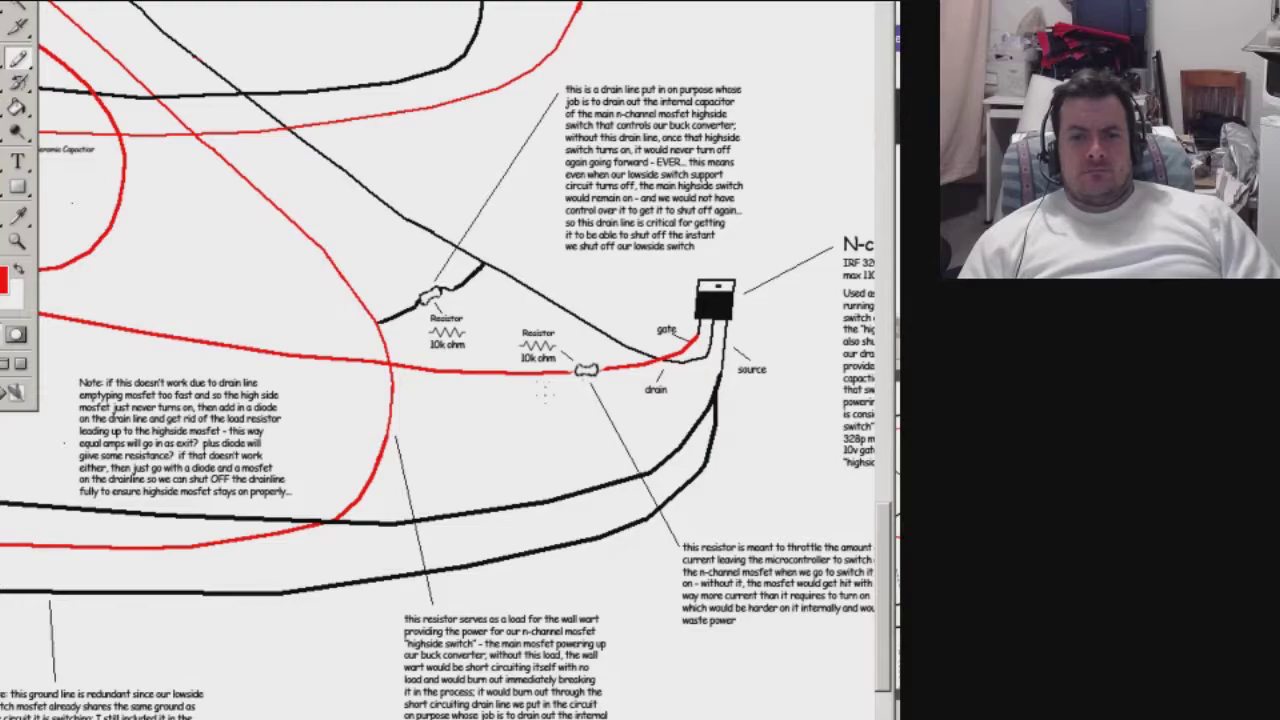
key(ctrl+plus)
mouse_move(365, 535)
mouse_down()
mouse_move(210, 427)
mouse_move(137, 399)
mouse_up()
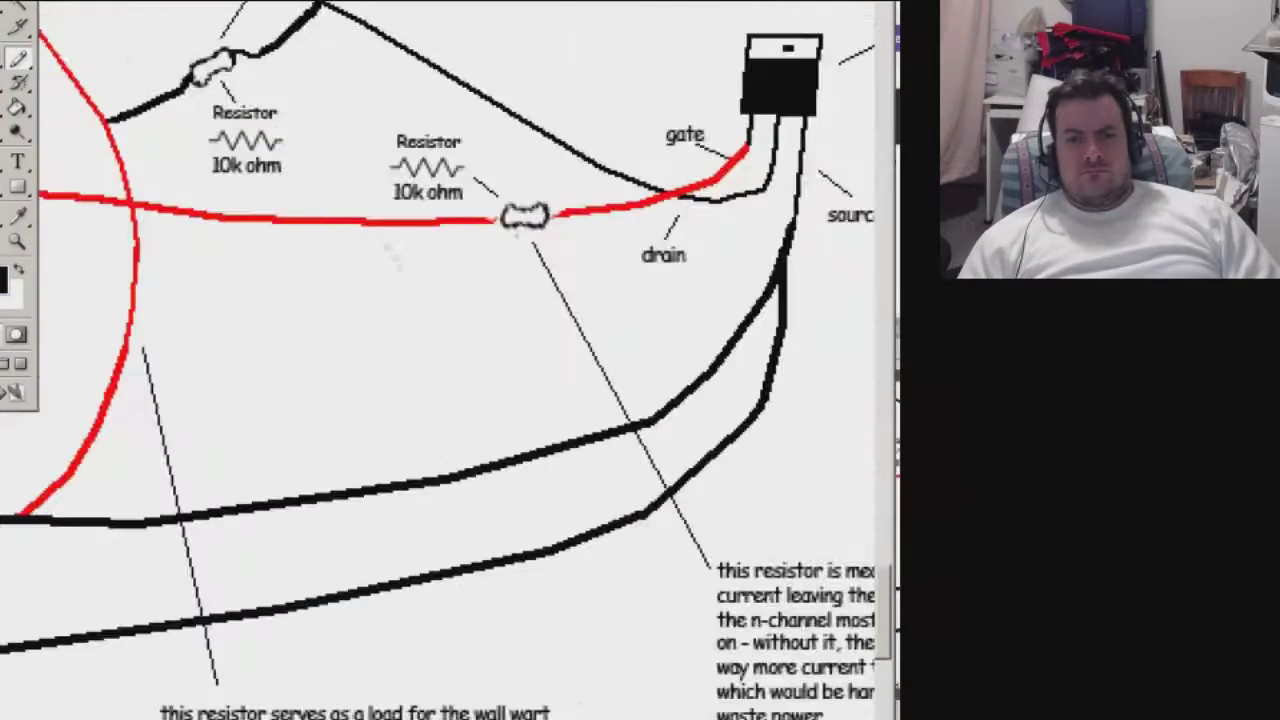
drag(354, 224, 368, 322)
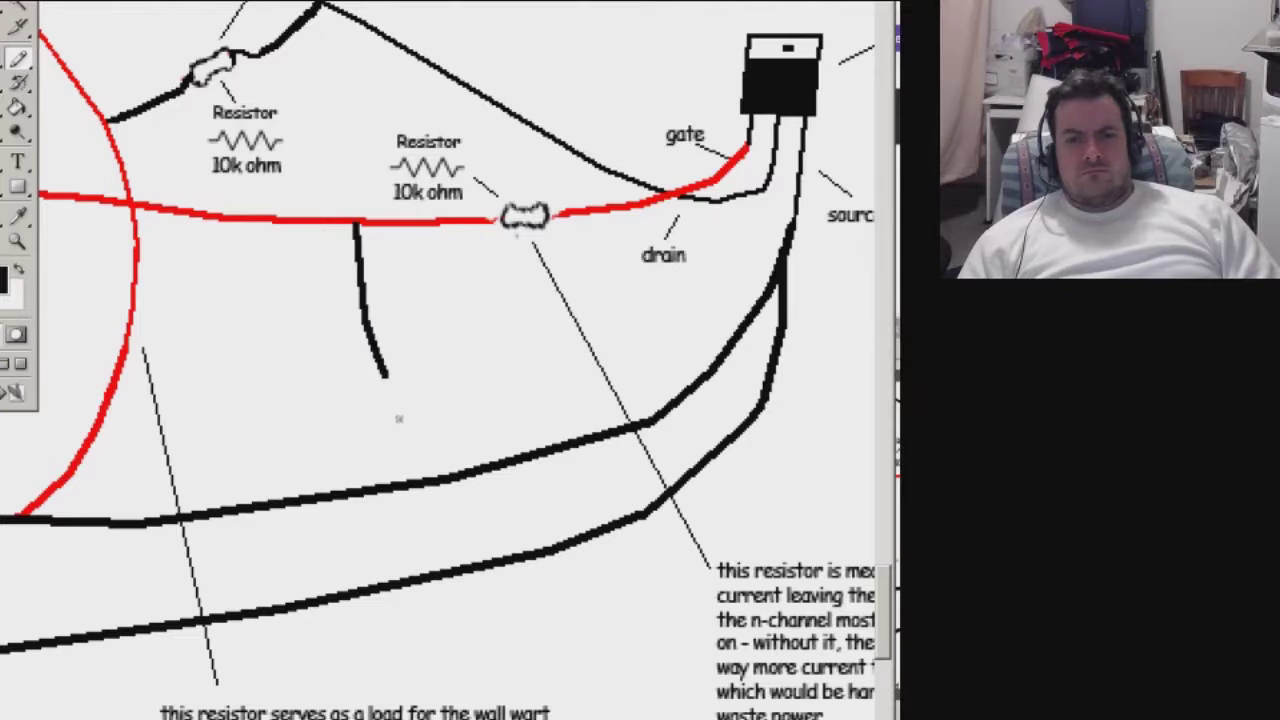
Set the 10k ohm resistor upright on the new wire and place its label beside it.
mouse_move(495, 196)
mouse_down()
mouse_move(557, 237)
mouse_move(437, 420)
mouse_up()
drag(490, 490, 437, 526)
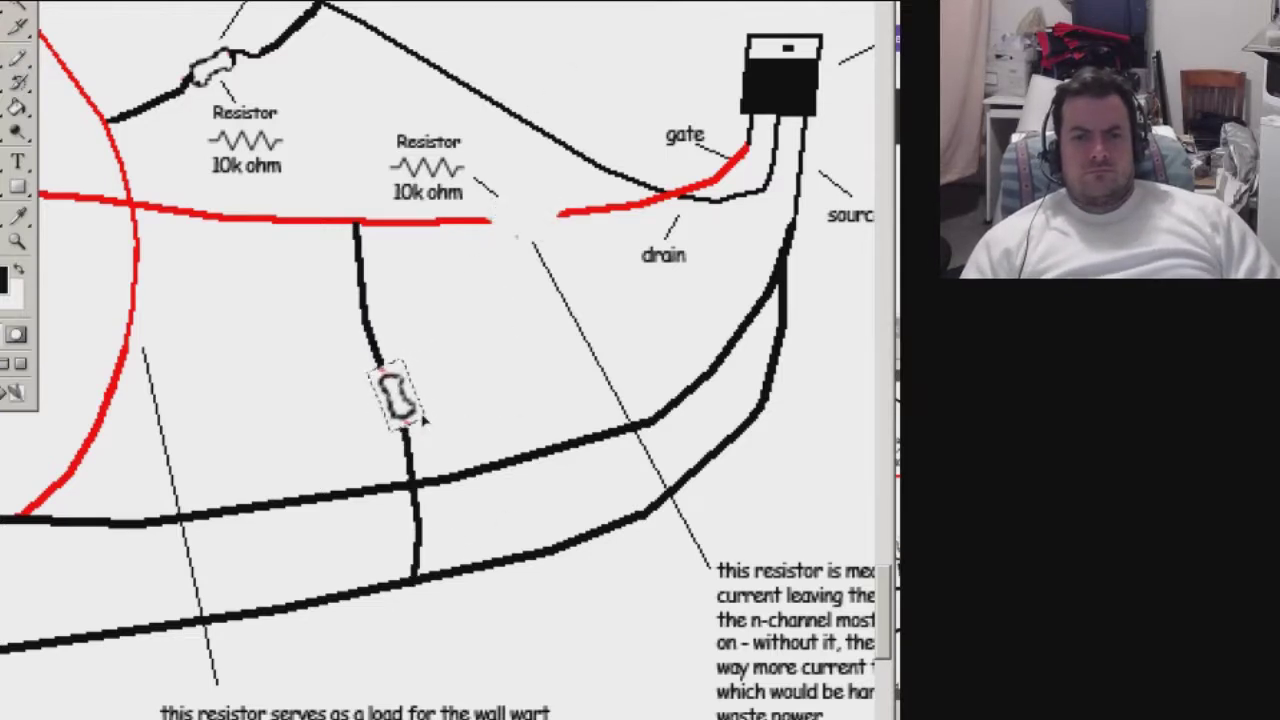
click(18, 58)
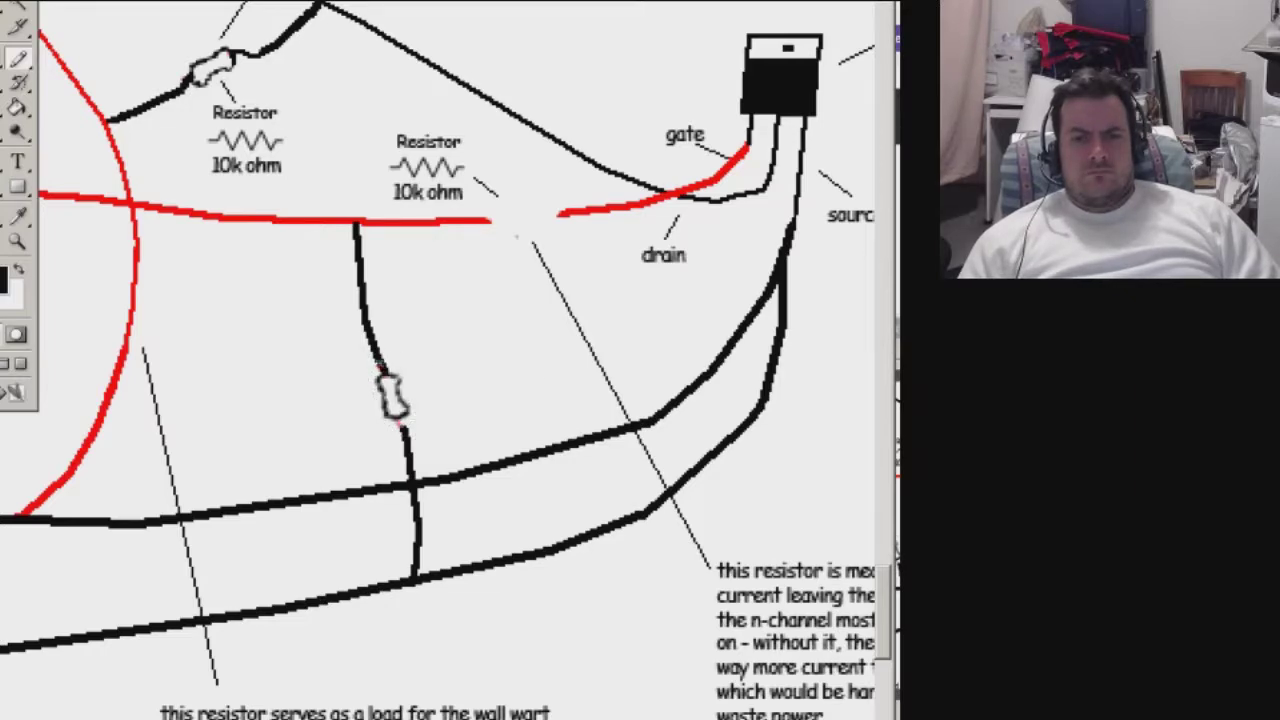
drag(473, 395, 509, 421)
mouse_move(414, 151)
mouse_down()
mouse_move(531, 229)
mouse_move(353, 399)
mouse_move(367, 405)
mouse_move(364, 428)
mouse_up()
key(b)
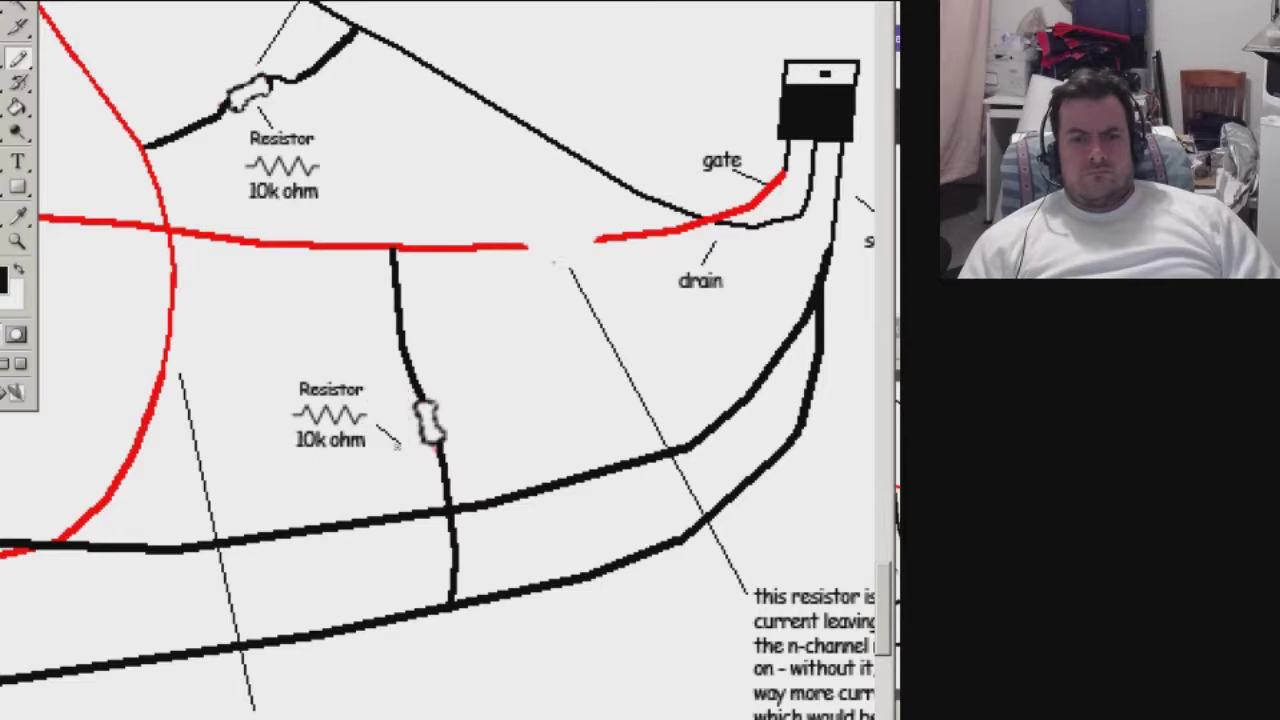
Bridge the gap in the red line with a red pencil stroke.
key(ctrl+minus)
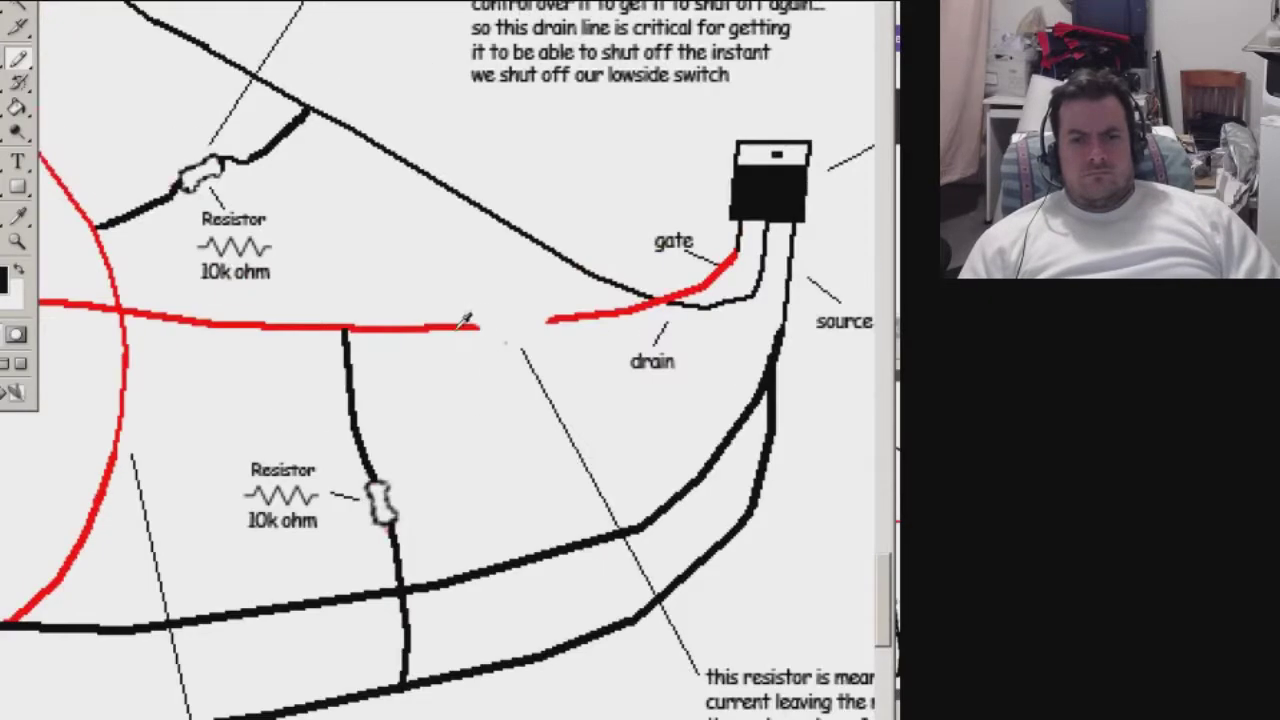
key(ctrl+plus)
drag(543, 266, 677, 254)
key(ctrl+minus)
scroll(735, 418, down, 3)
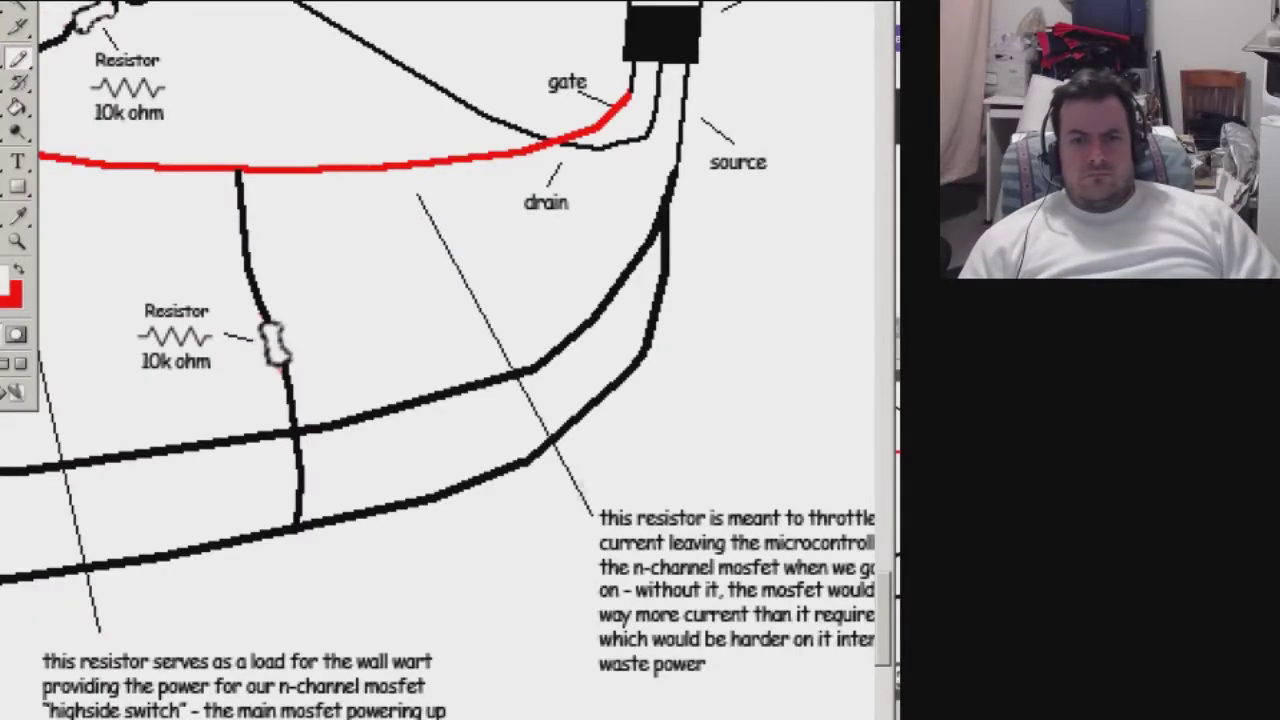
shift+click(590, 515)
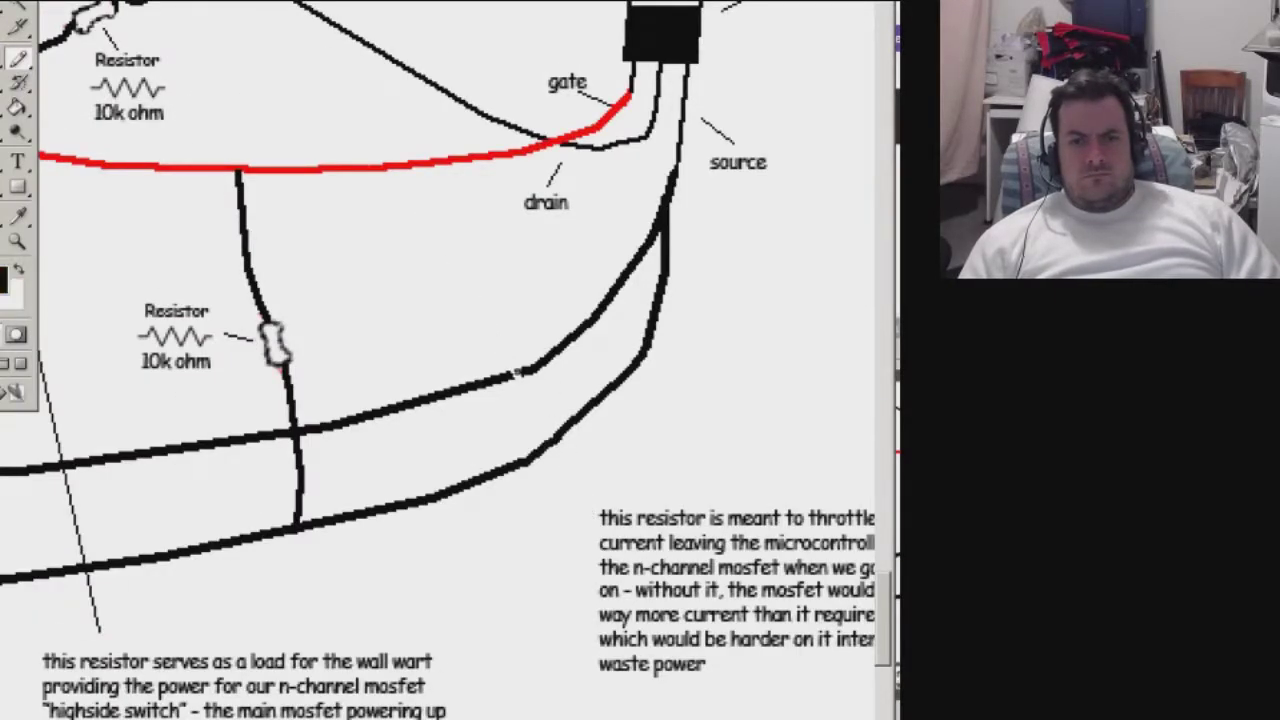
key(ctrl+z)
mouse_move(443, 369)
mouse_down()
mouse_move(742, 378)
mouse_move(932, 363)
mouse_up()
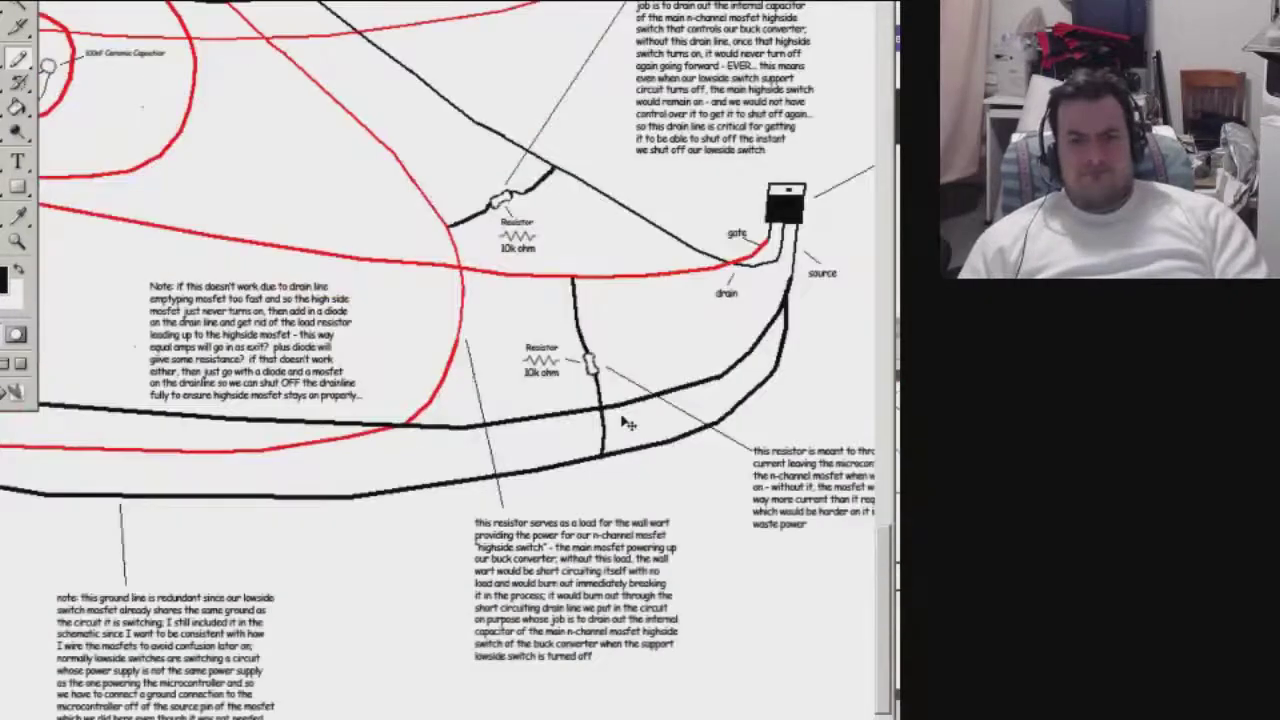
Erase the old diagonal leader and throttling note, and draw a straight leader to the vertical resistor.
shift+click(586, 622)
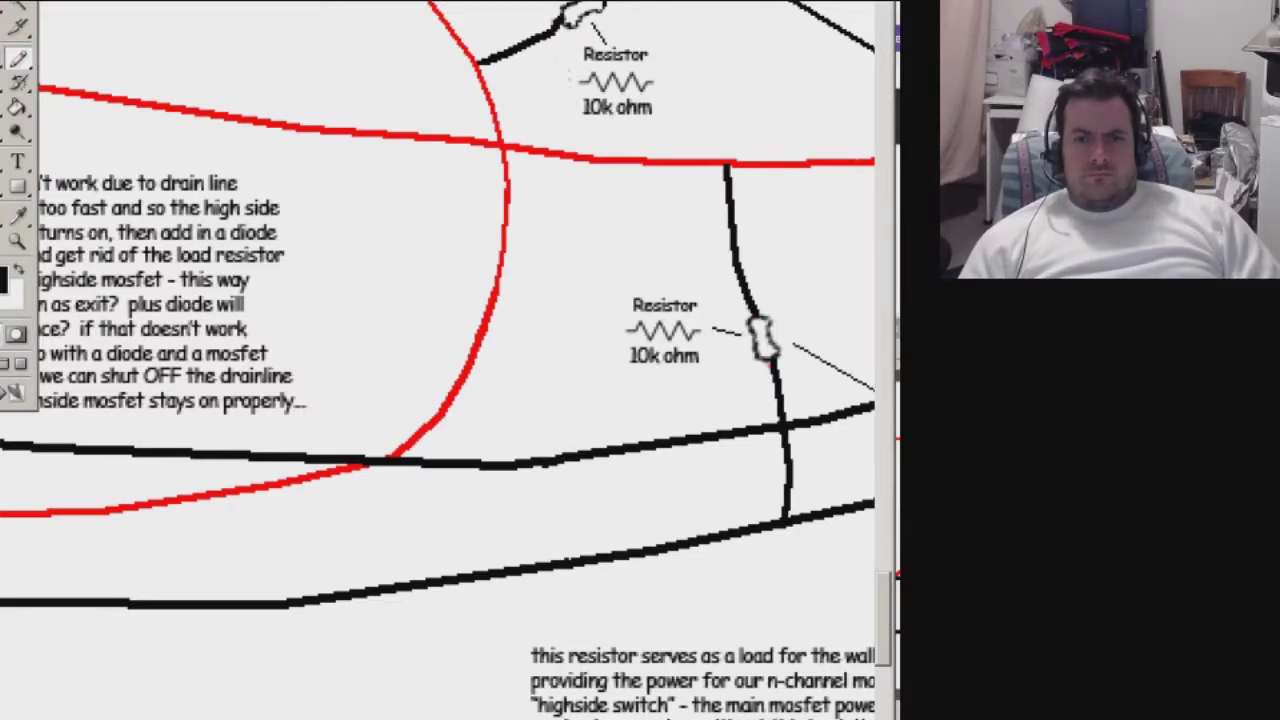
shift+click(568, 52)
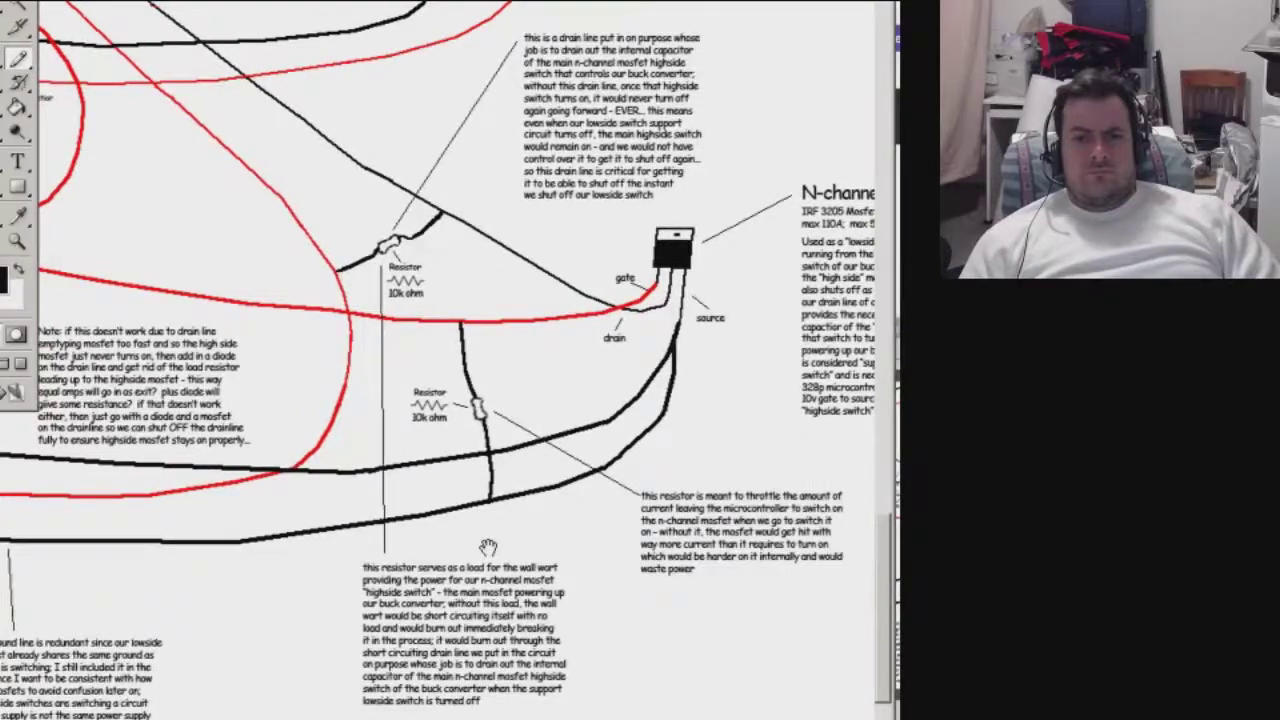
drag(491, 535, 538, 513)
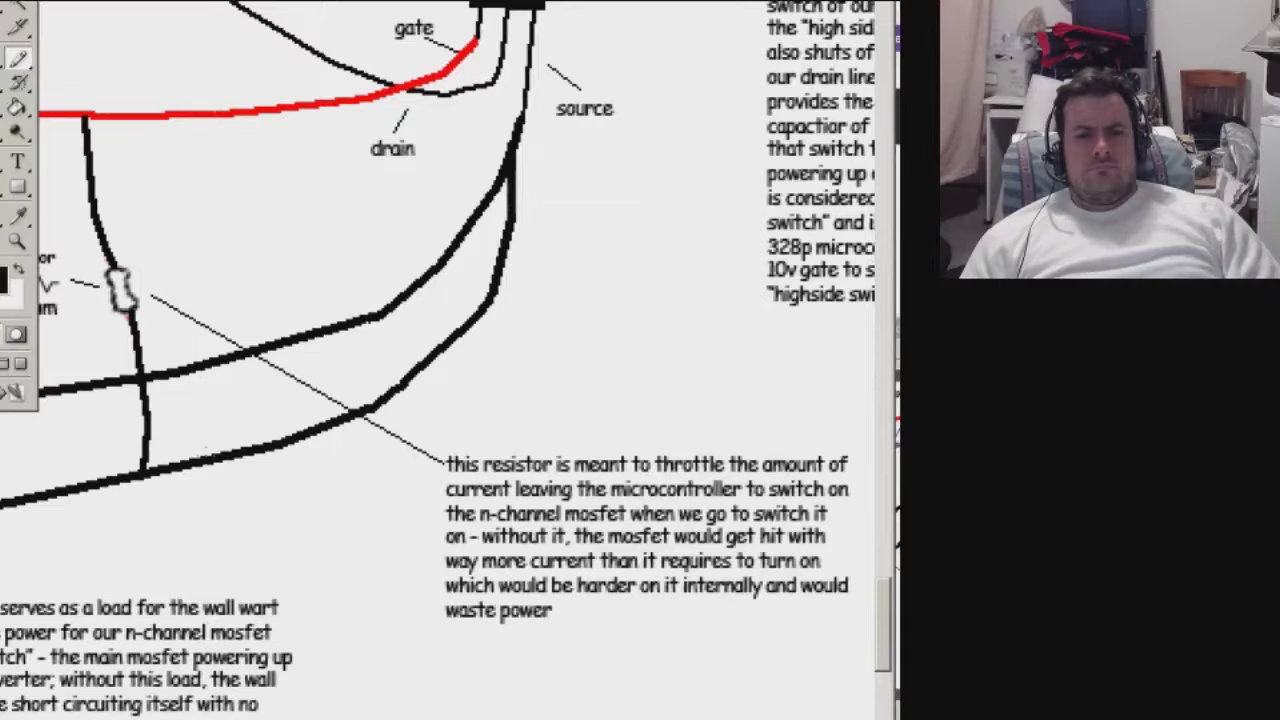
mouse_move(450, 455)
mouse_down()
mouse_move(445, 590)
mouse_move(460, 545)
mouse_move(650, 466)
mouse_move(700, 490)
mouse_move(570, 520)
mouse_move(568, 590)
mouse_move(840, 560)
mouse_move(600, 540)
mouse_up()
Add a note that this drain-line resistor empties the lowside n-channel MOSFET's internal capacitor.
key(t)
click(468, 478)
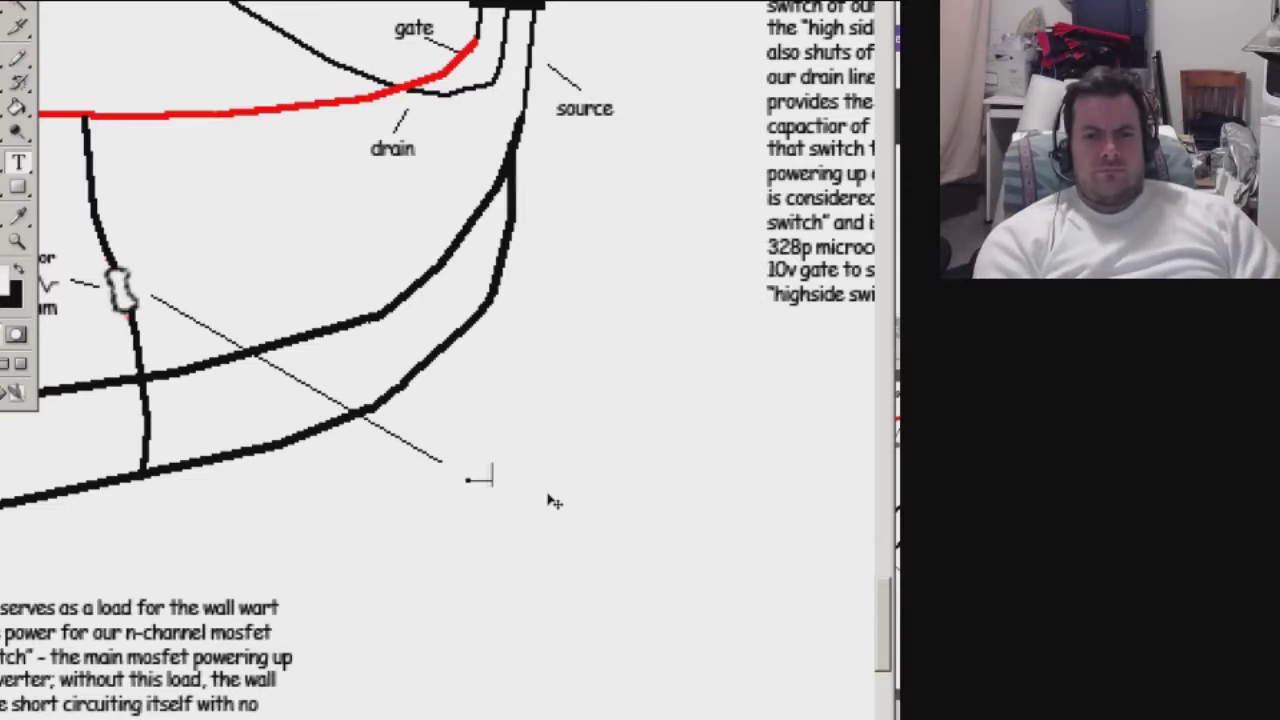
text(this resistor)
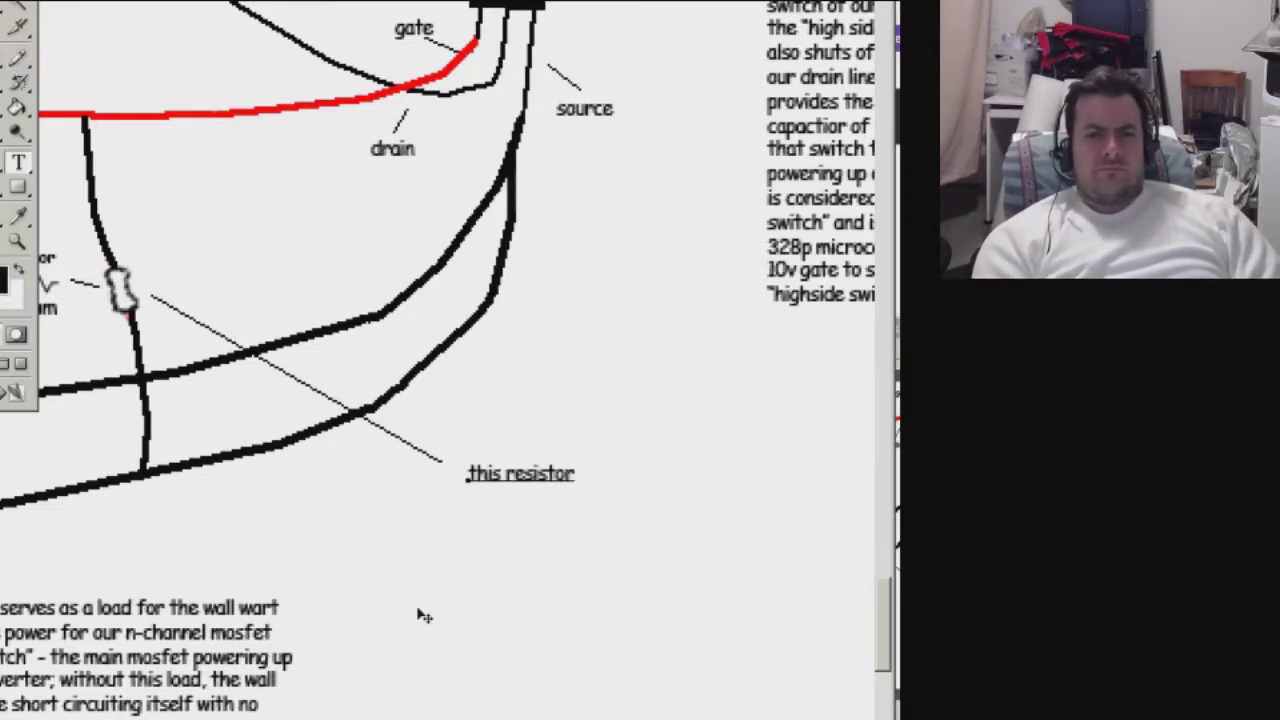
text( is part of the drain)
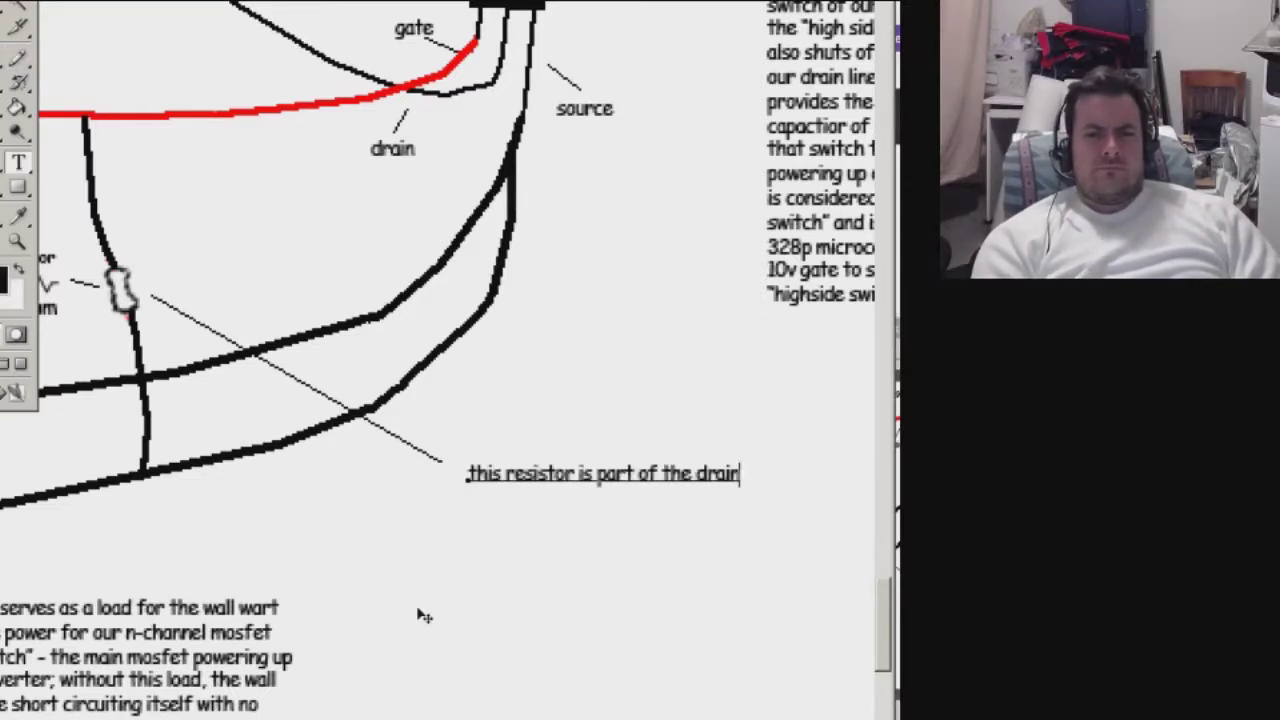
text(line for our lowside switch n-channel mosfet )
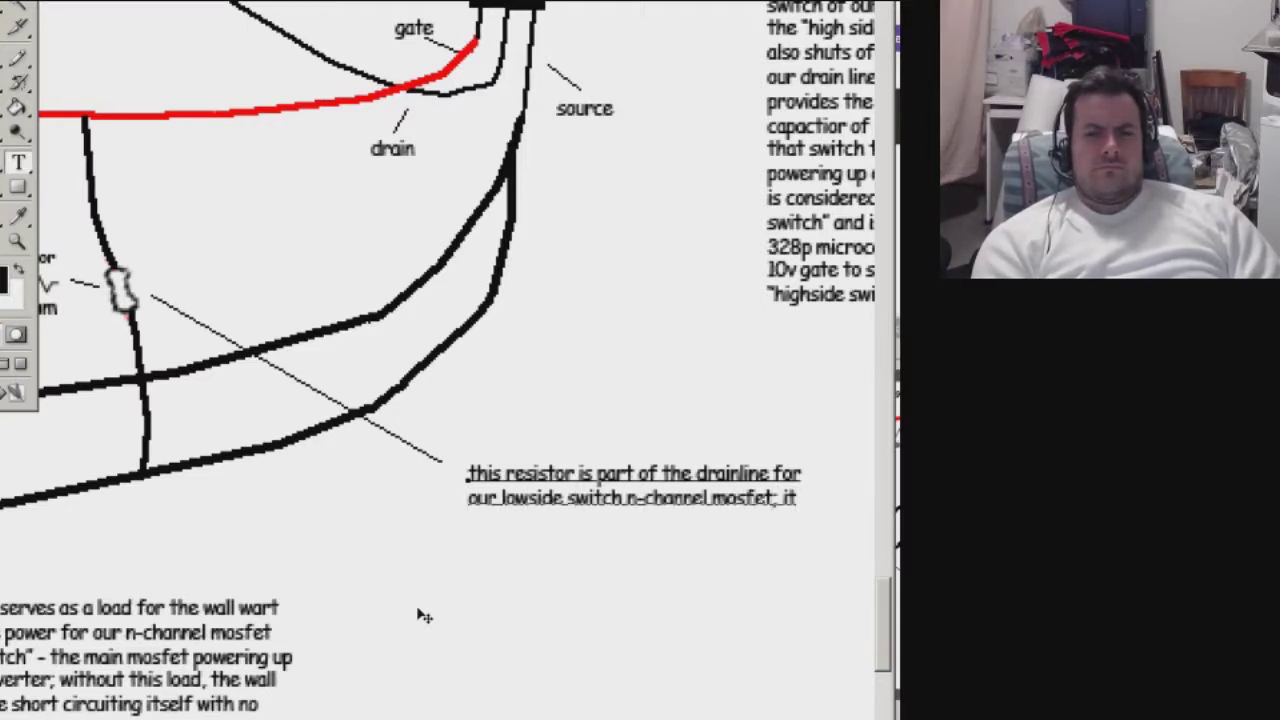
text(ws for the draining out of the capacitor)
key(BackSpace)
key(BackSpace)
key(BackSpace)
text(internal capacitor inside the n-channel)
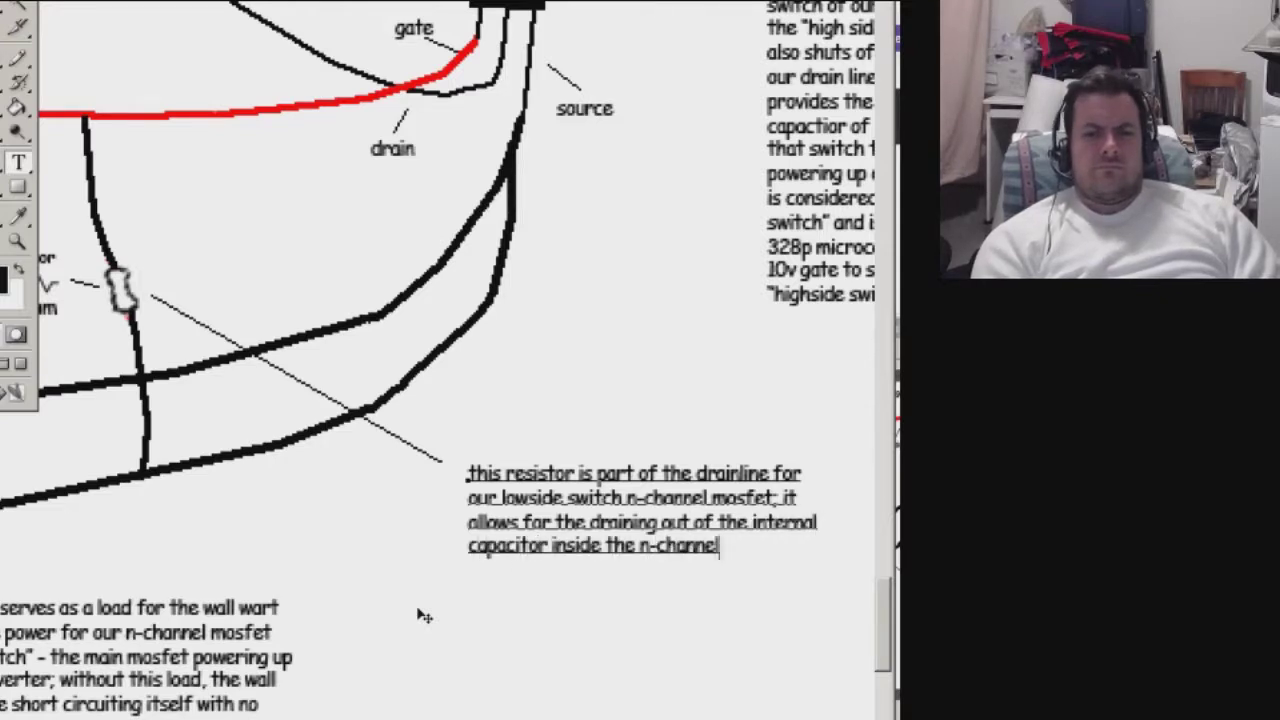
text( mosfet while also not letting)
text( the gat)
text(e line short )
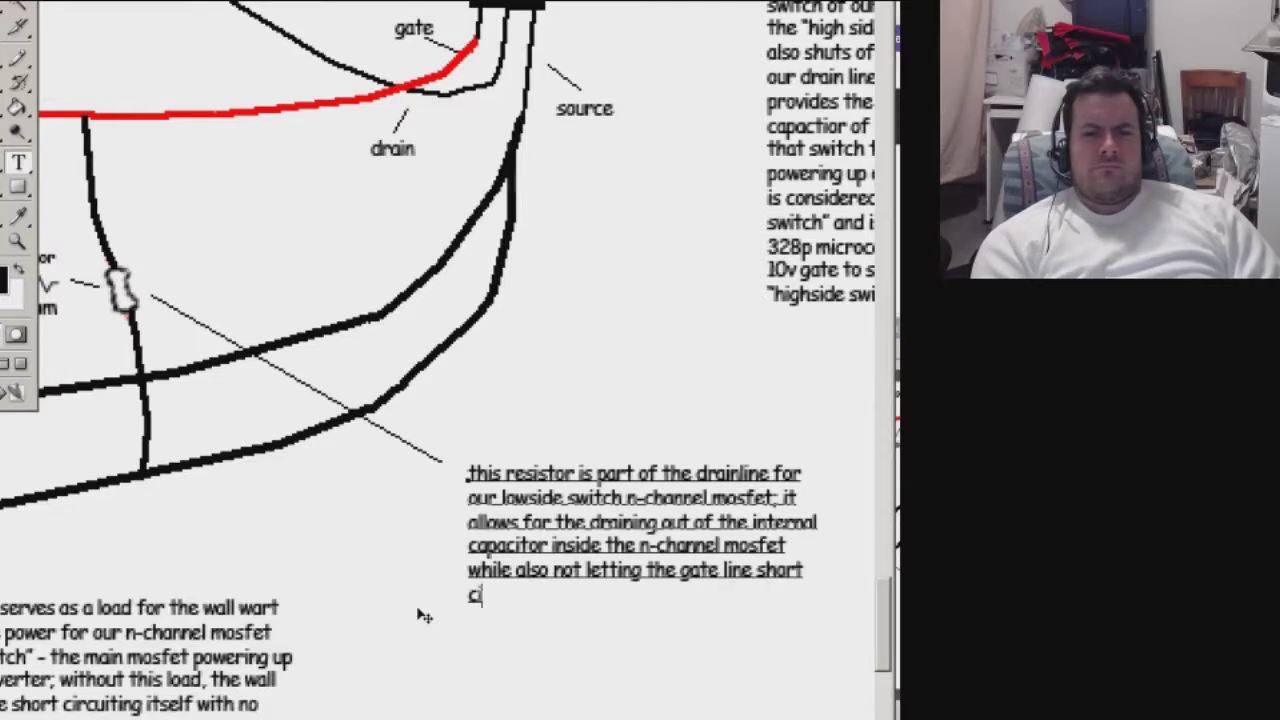
text(circuit to the ground overly fast which)
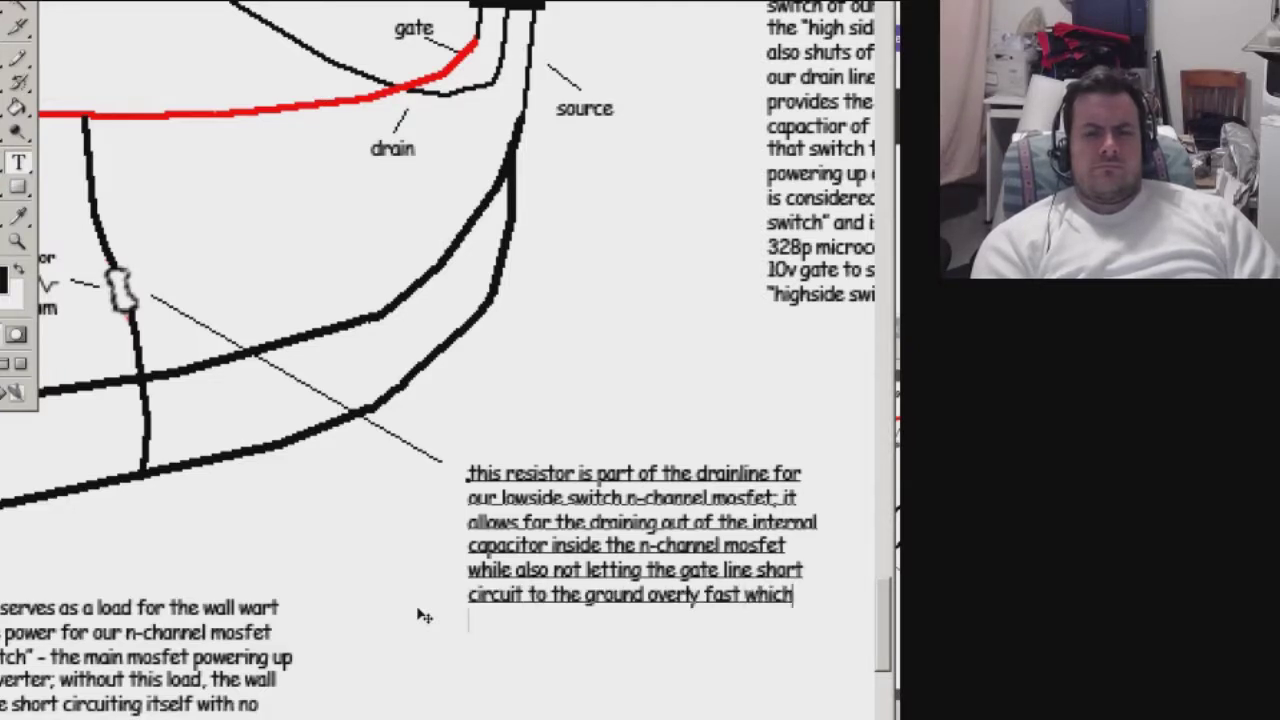
text( would short out the microctroller sending cu)
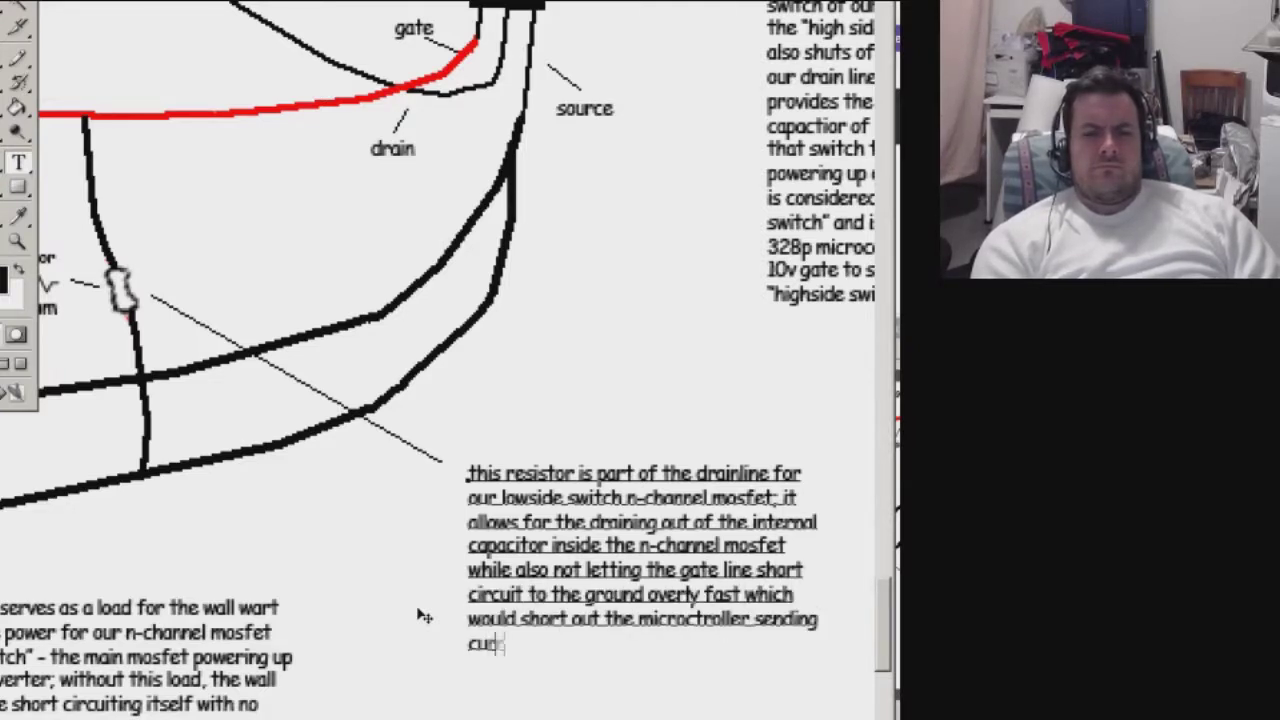
text(rrent through this line)
key(ctrl+Return)
Correct the typo 'microctroller' to 'microcontroller' in the note.
click(17, 160)
click(684, 619)
text(on)
key(ctrl+Return)
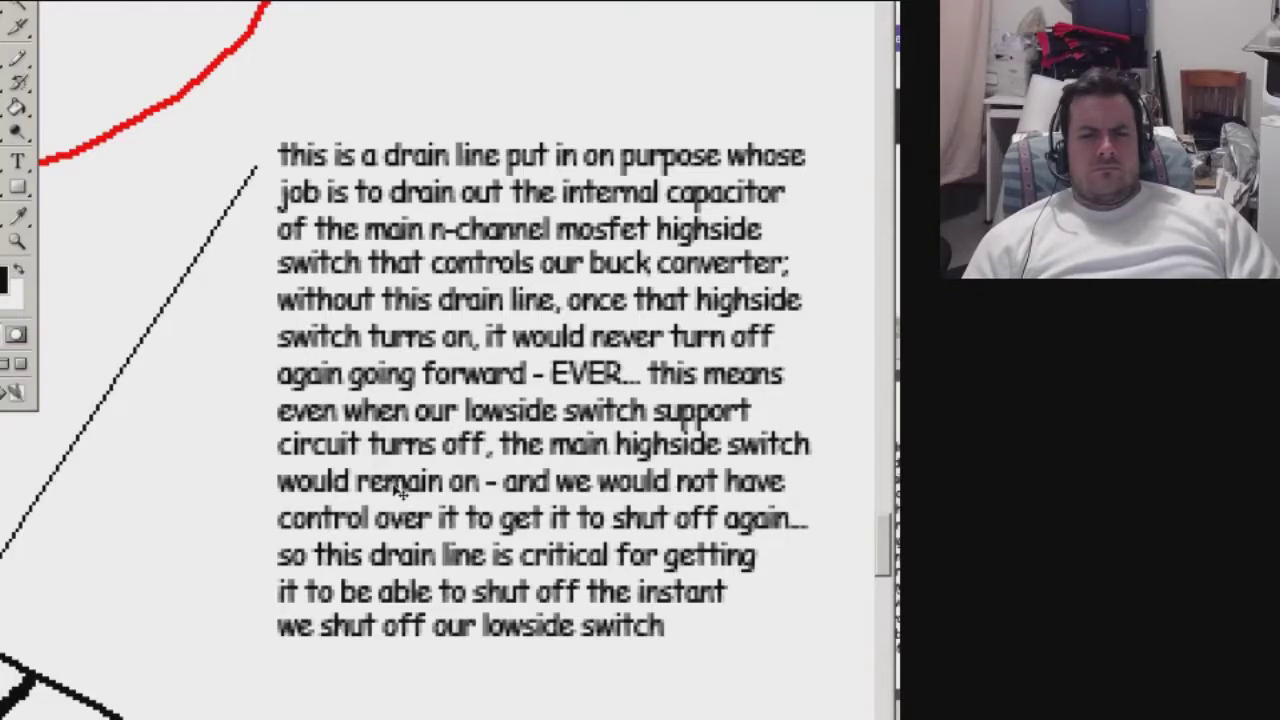
Go to the Arduino pin area and marquee-select the 10k ohm resistor by the diagonal wire.
scroll(402, 488, down, 1)
scroll(410, 488, down, 1)
scroll(430, 490, down, 2)
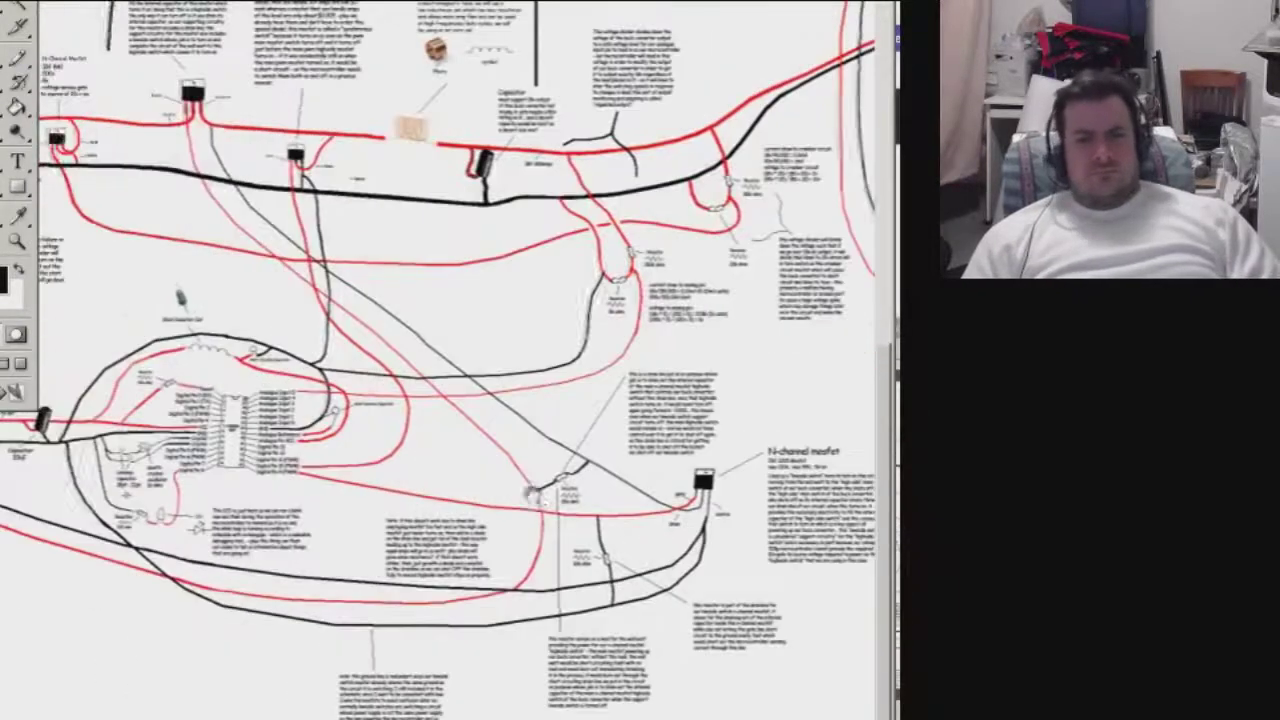
scroll(449, 492, down, 1)
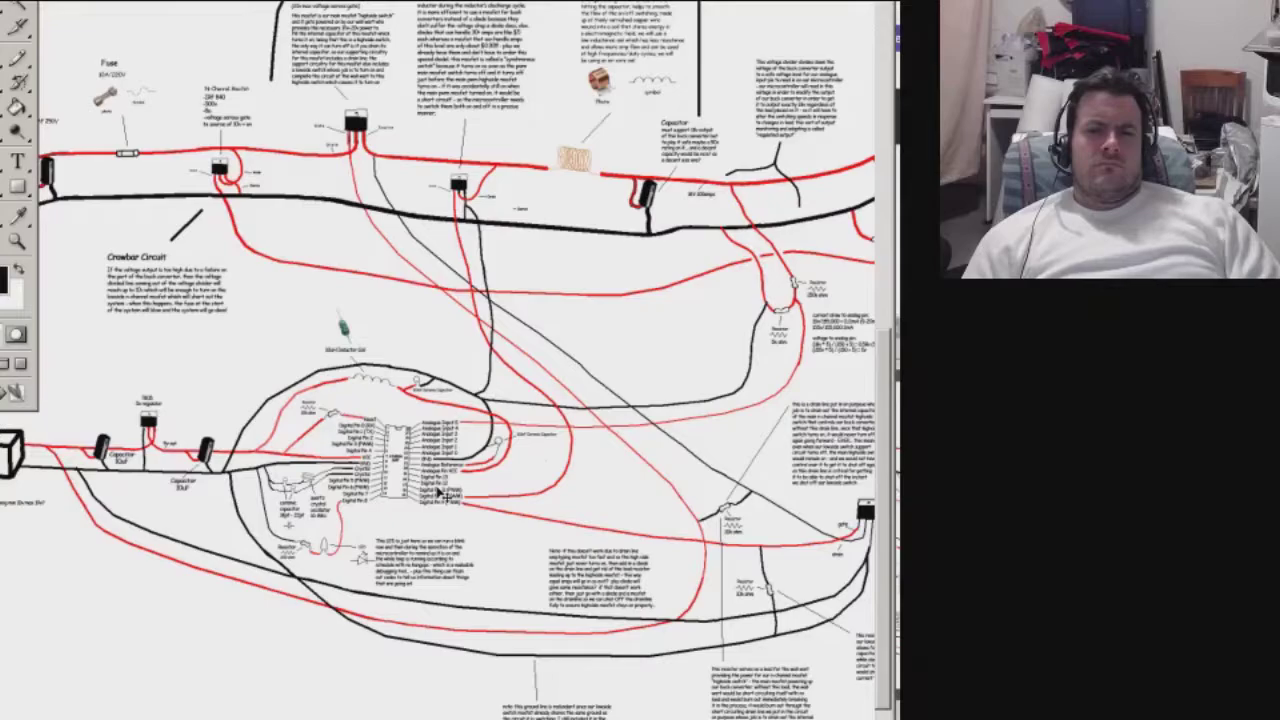
scroll(440, 492, up, 3)
scroll(586, 604, up, 2)
scroll(280, 308, up, 1)
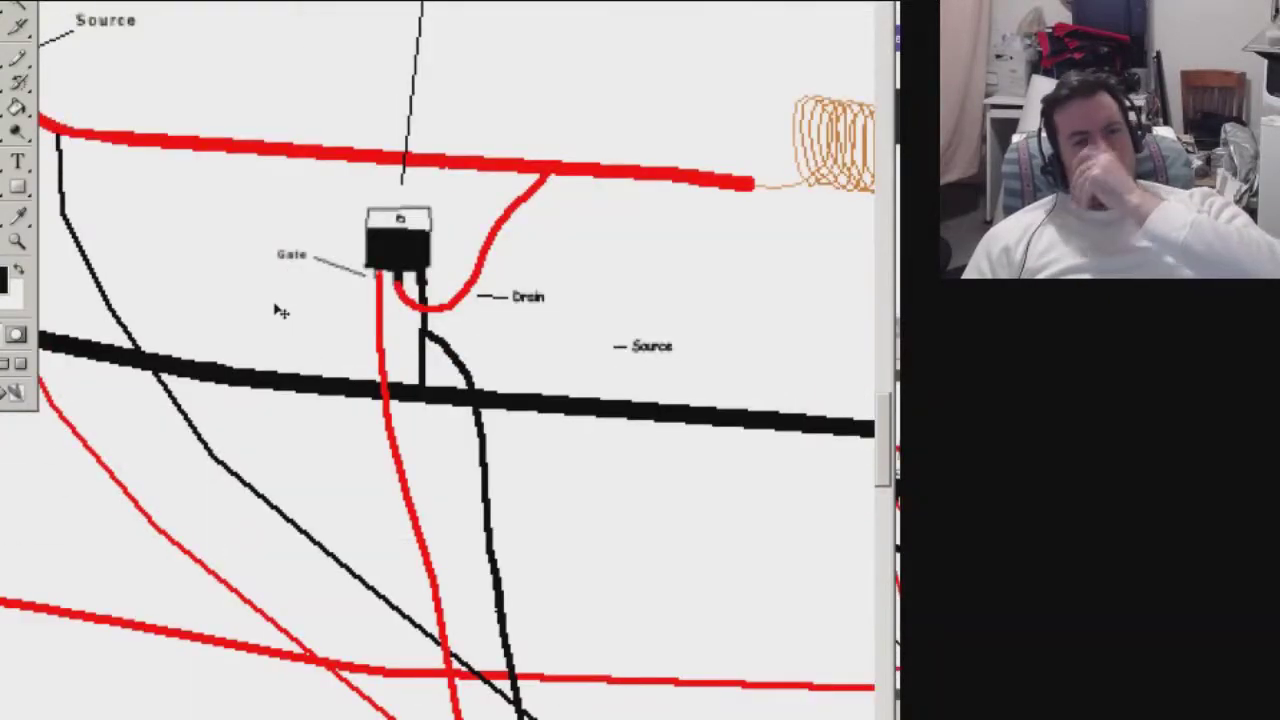
scroll(280, 311, down, 2)
scroll(426, 383, down, 2)
scroll(426, 383, up, 2)
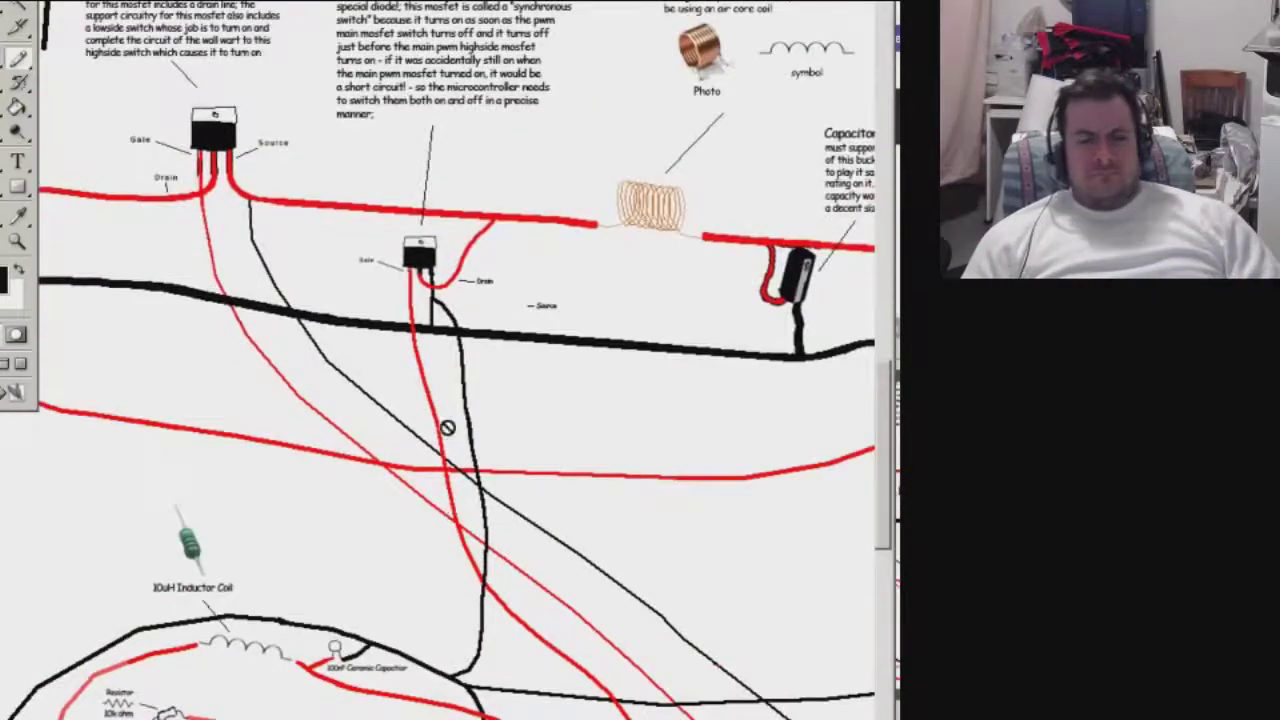
scroll(443, 423, up, 3)
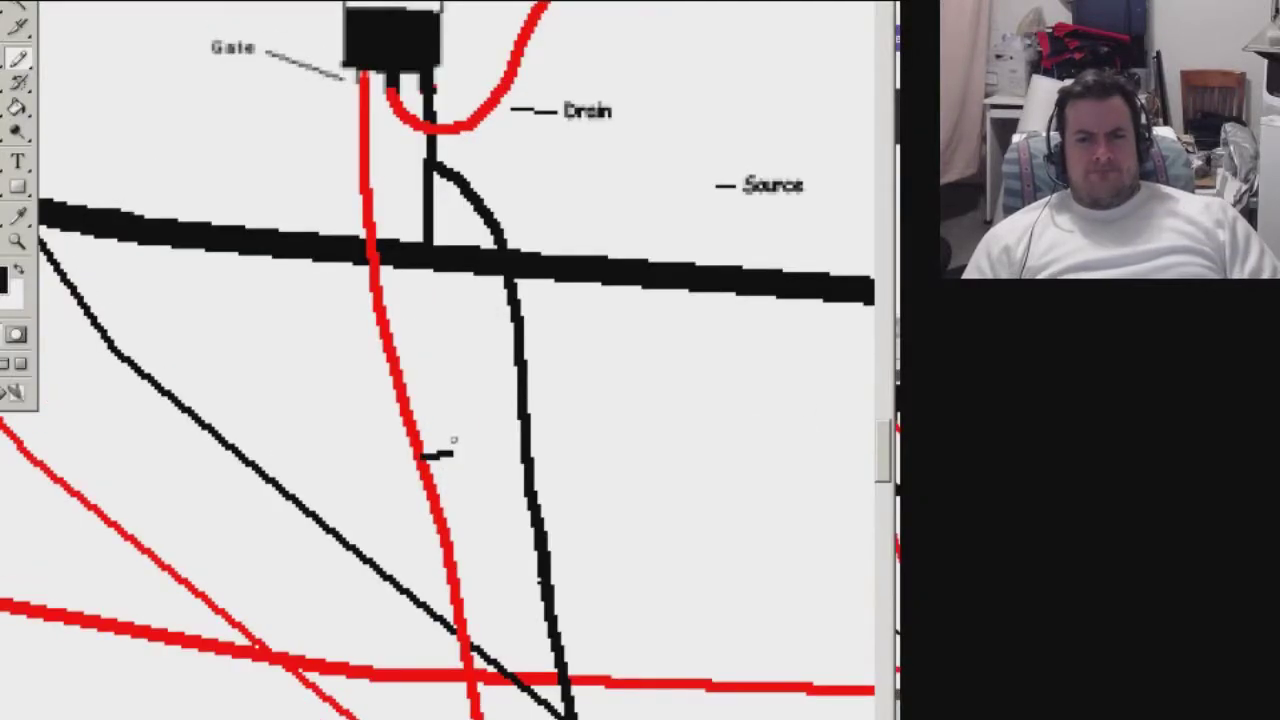
scroll(453, 439, down, 3)
scroll(400, 400, down, 2)
scroll(315, 212, up, 2)
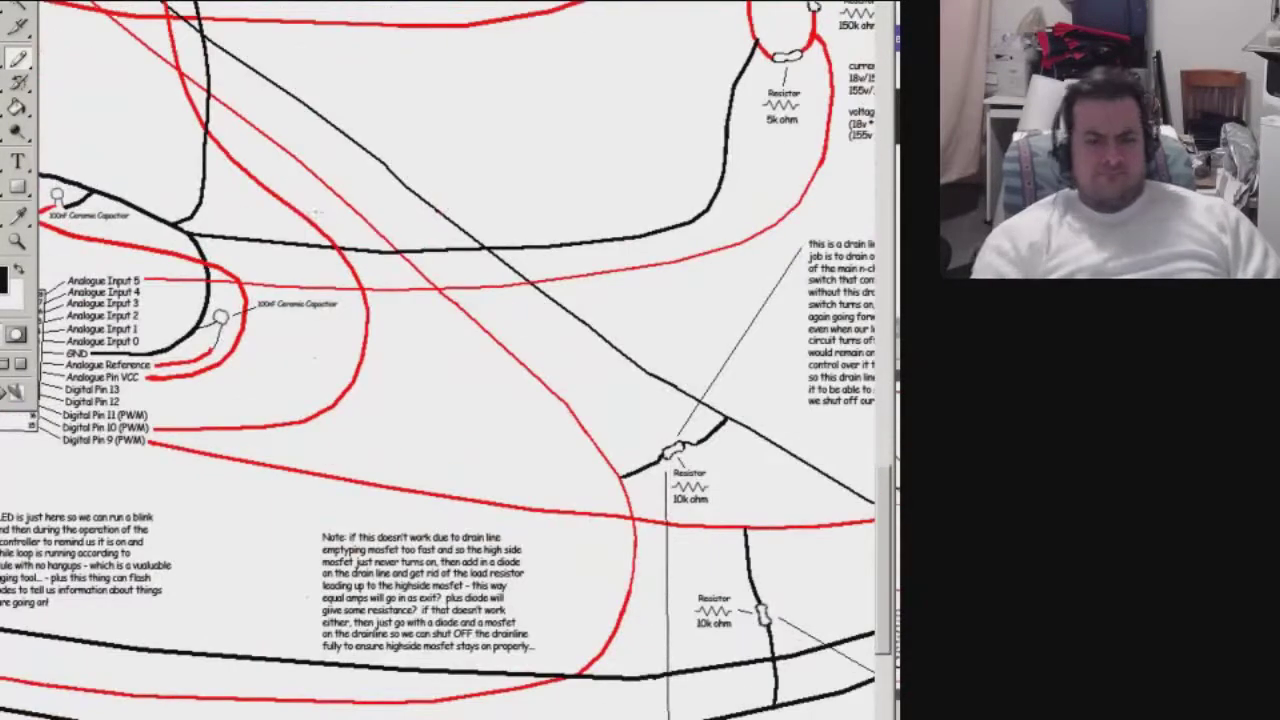
drag(653, 421, 731, 510)
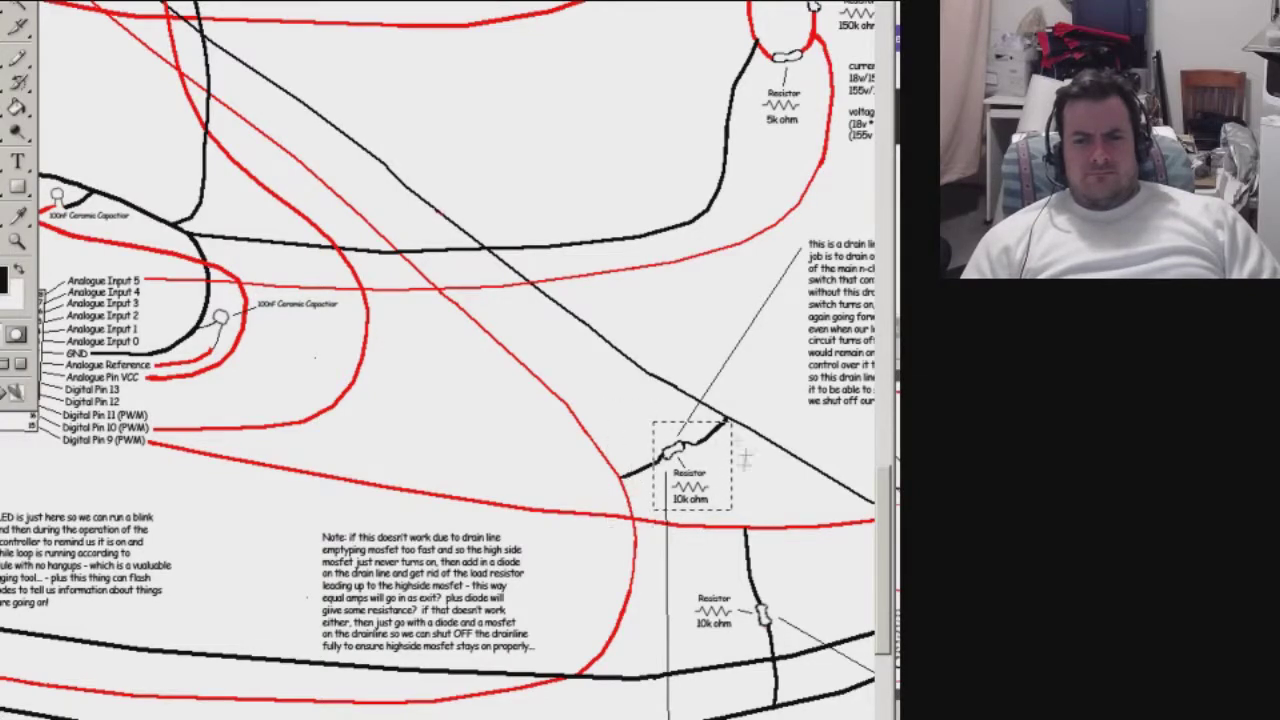
Move the resistor onto the MOSFET's wire and rotate its squiggle to follow the wire.
mouse_move(745, 463)
mouse_down()
mouse_move(514, 337)
mouse_move(645, 521)
mouse_up()
key(ctrl+t)
key(v)
click(506, 218)
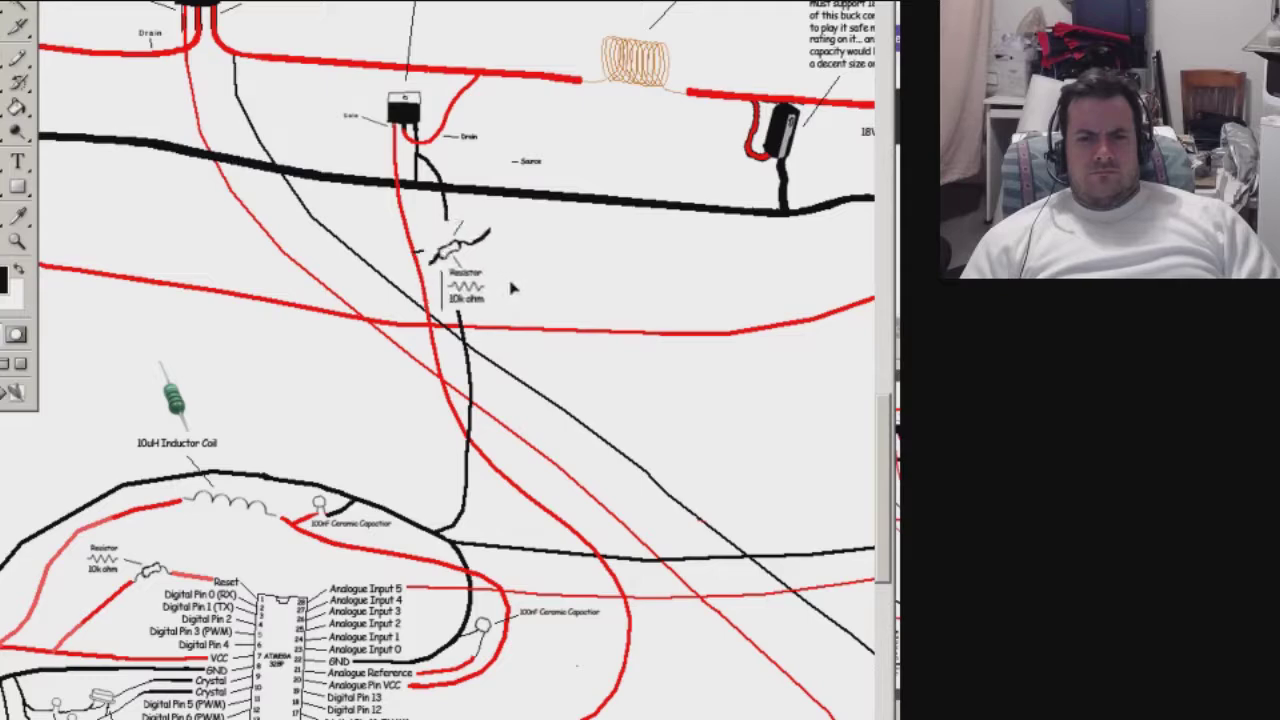
key(ctrl+plus)
drag(597, 190, 592, 208)
key(ctrl+t)
drag(725, 335, 700, 437)
key(Return)
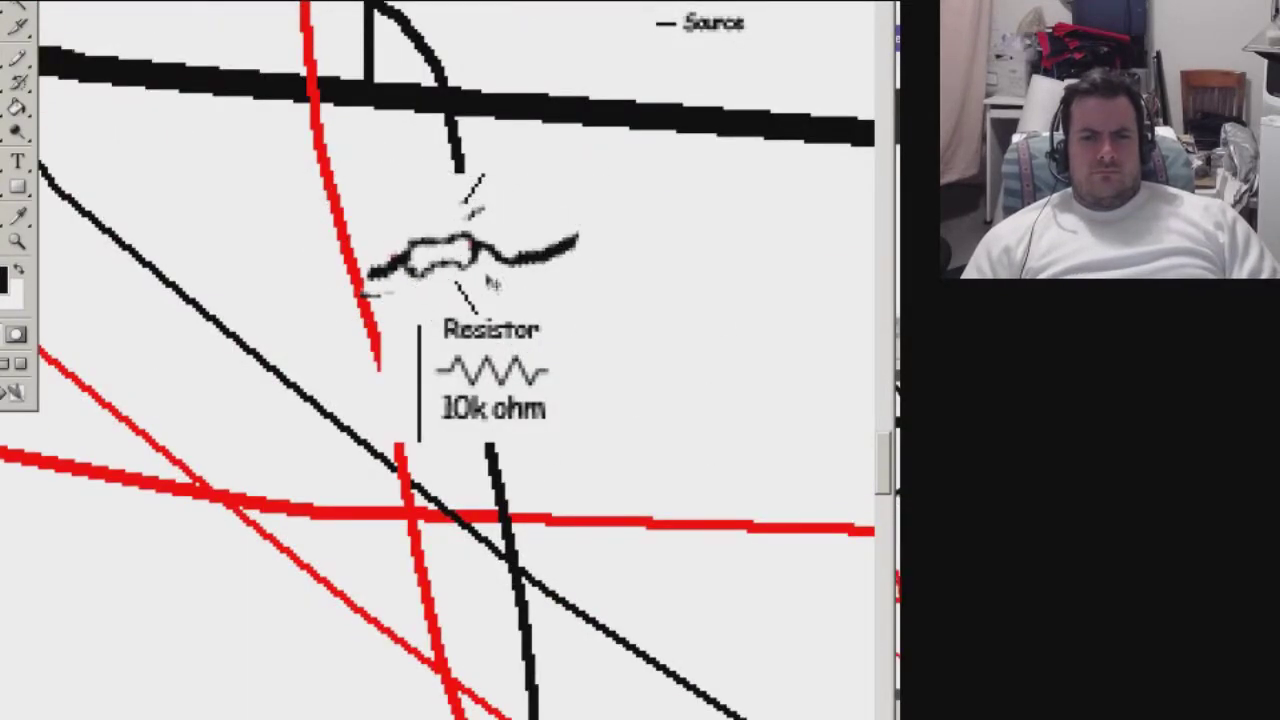
Shift the Resistor 10k ohm label right and patch the gap in the red wire.
key(b)
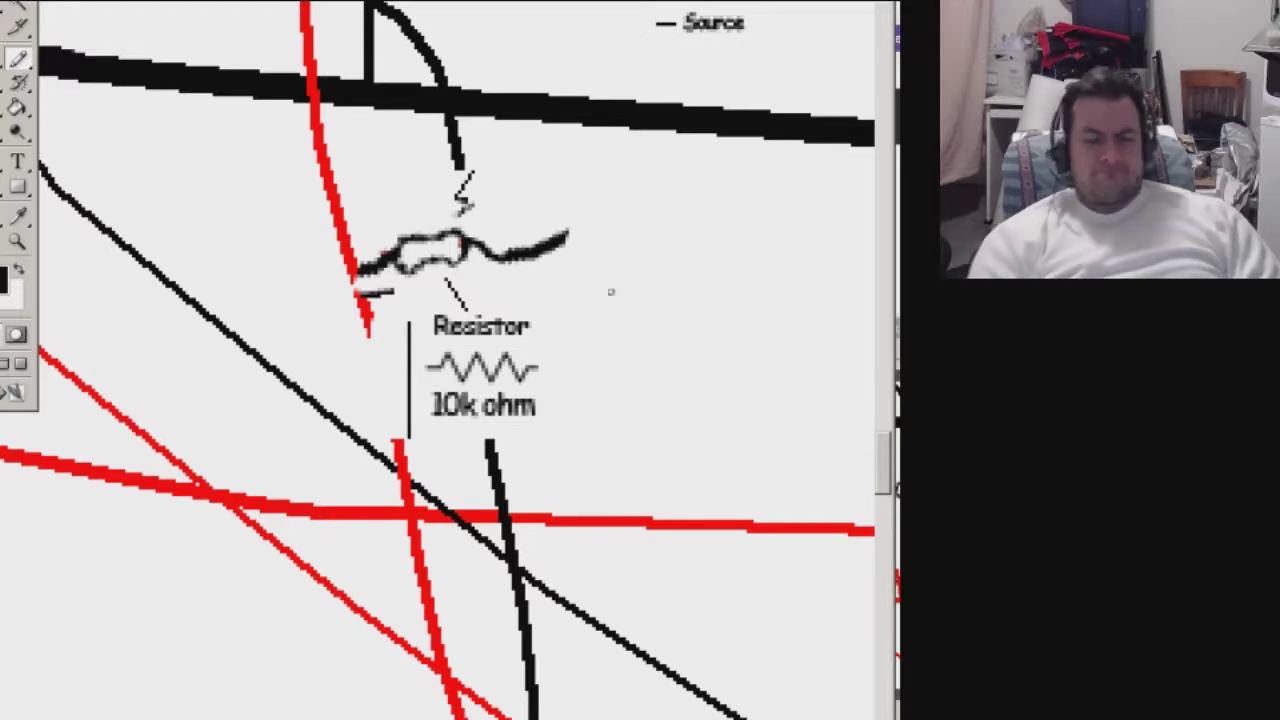
drag(442, 430, 447, 258)
mouse_move(415, 422)
mouse_down()
mouse_move(665, 417)
mouse_move(586, 451)
mouse_up()
key(b)
key(x)
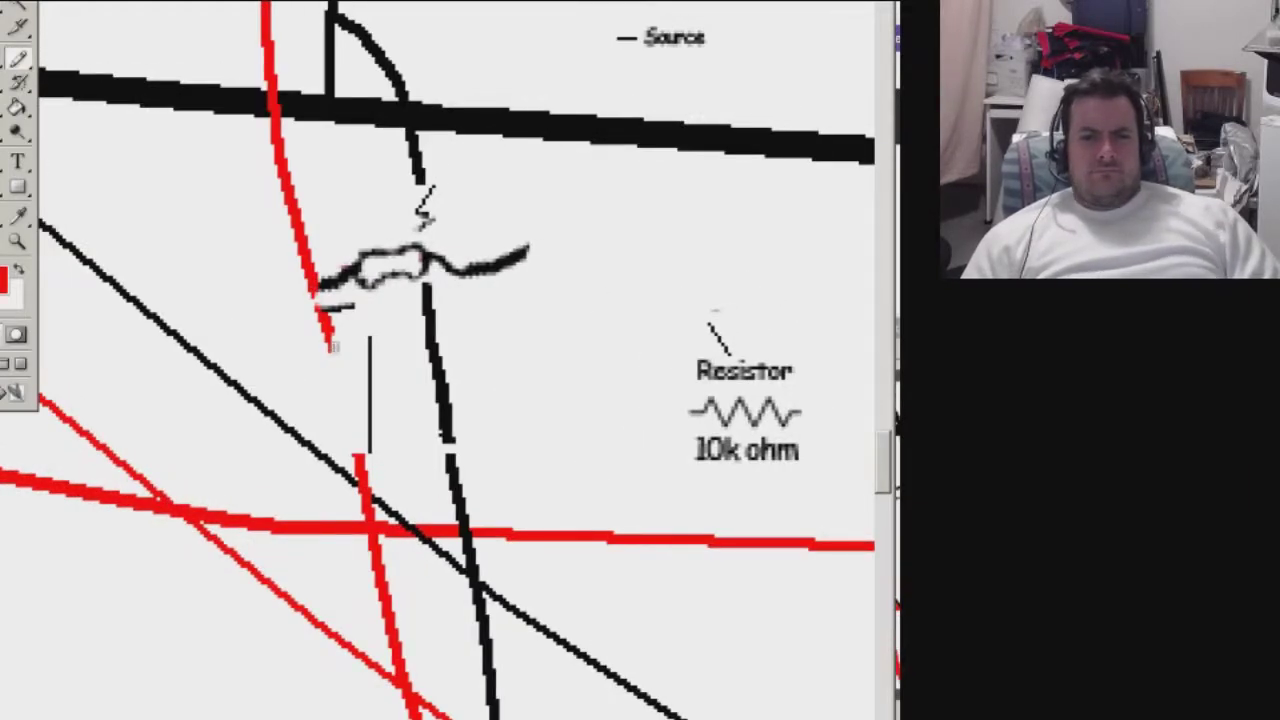
drag(343, 393, 360, 460)
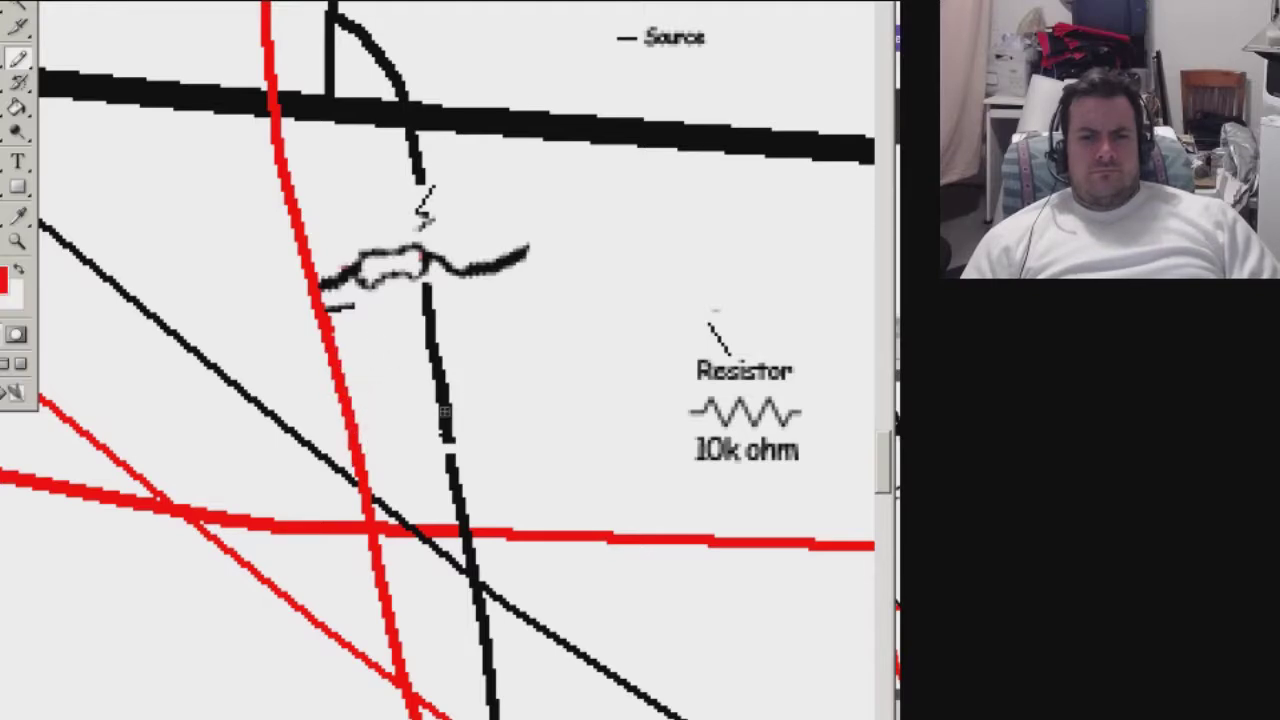
Erase the old black vertical wire in white and draw a new black wire up to the resistor.
scroll(437, 362, down, 2)
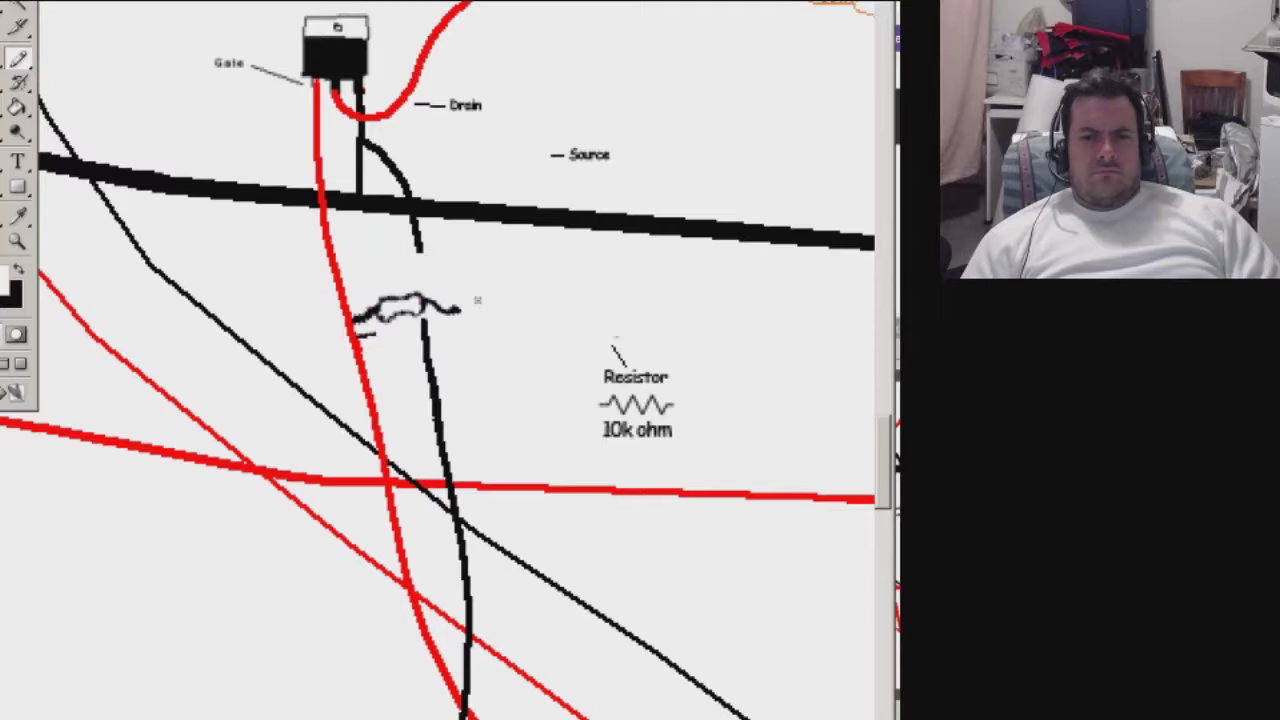
key(x)
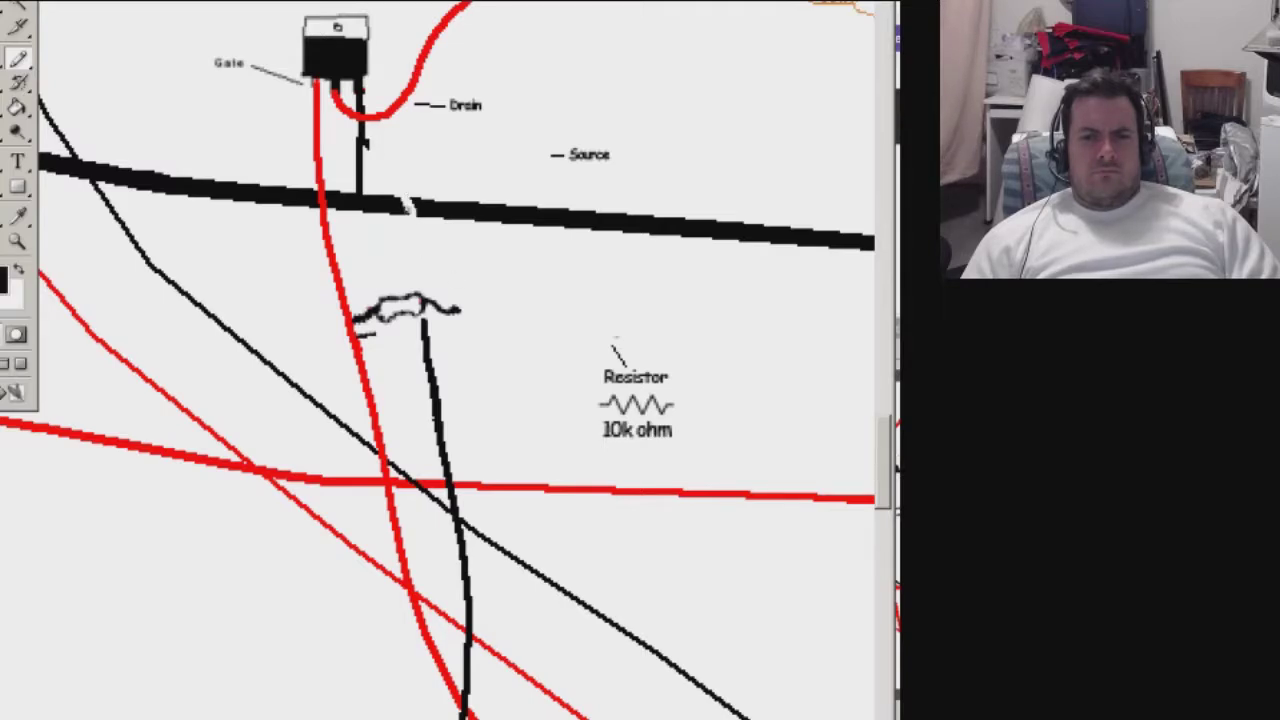
drag(420, 380, 394, 333)
drag(458, 520, 434, 408)
key(x)
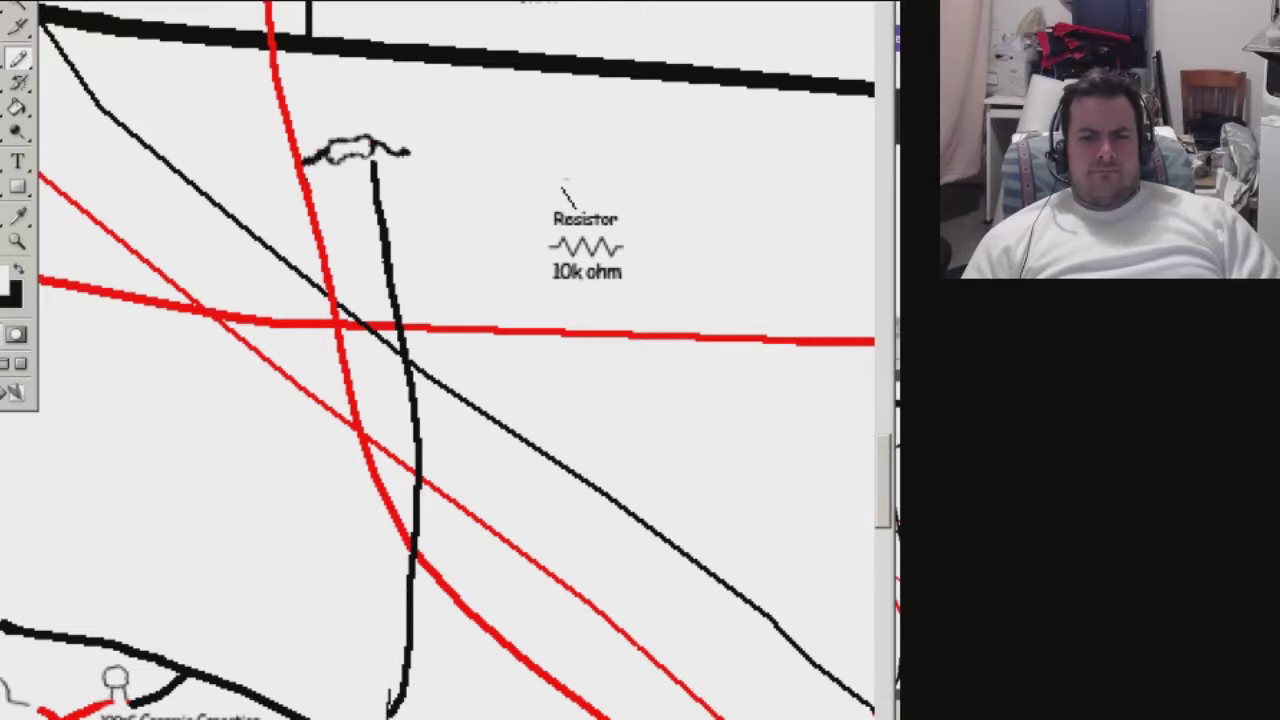
mouse_move(406, 672)
mouse_down()
mouse_move(413, 415)
mouse_move(372, 160)
mouse_up()
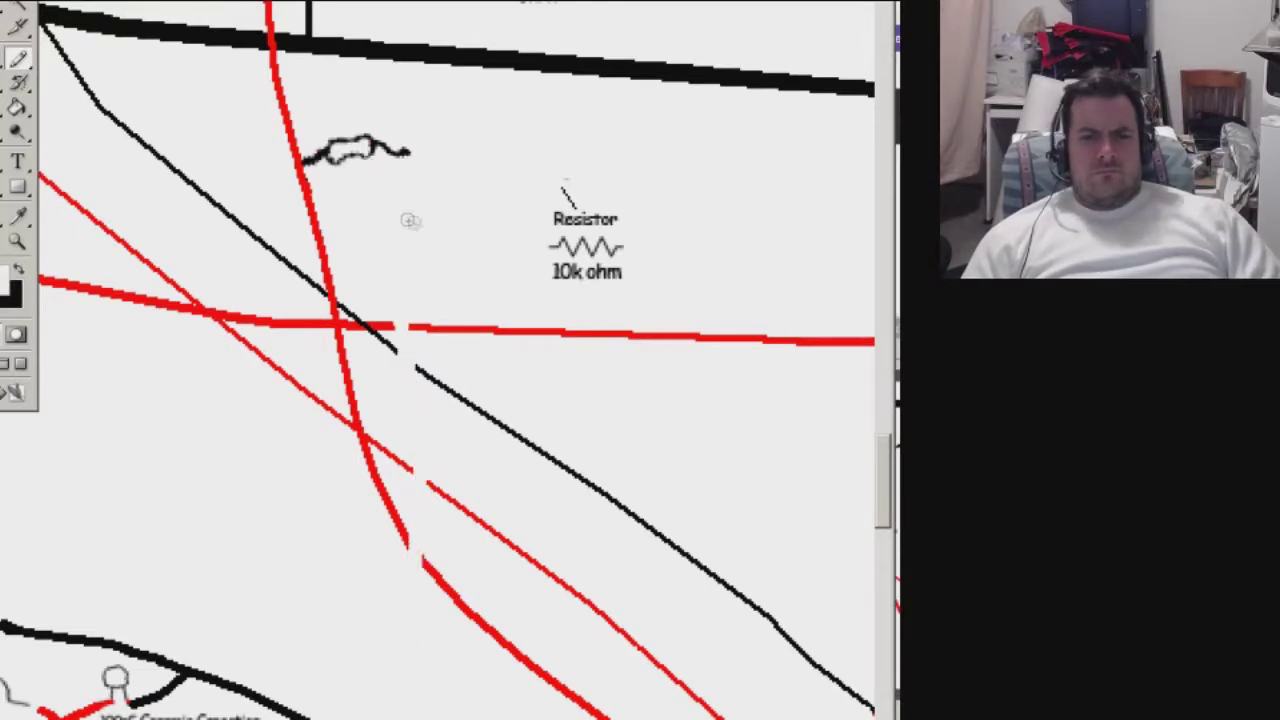
mouse_move(436, 596)
mouse_down()
mouse_move(440, 645)
mouse_move(422, 626)
mouse_up()
mouse_move(413, 686)
mouse_down()
mouse_move(450, 543)
mouse_move(440, 380)
mouse_move(390, 162)
mouse_move(401, 238)
mouse_move(391, 192)
mouse_up()
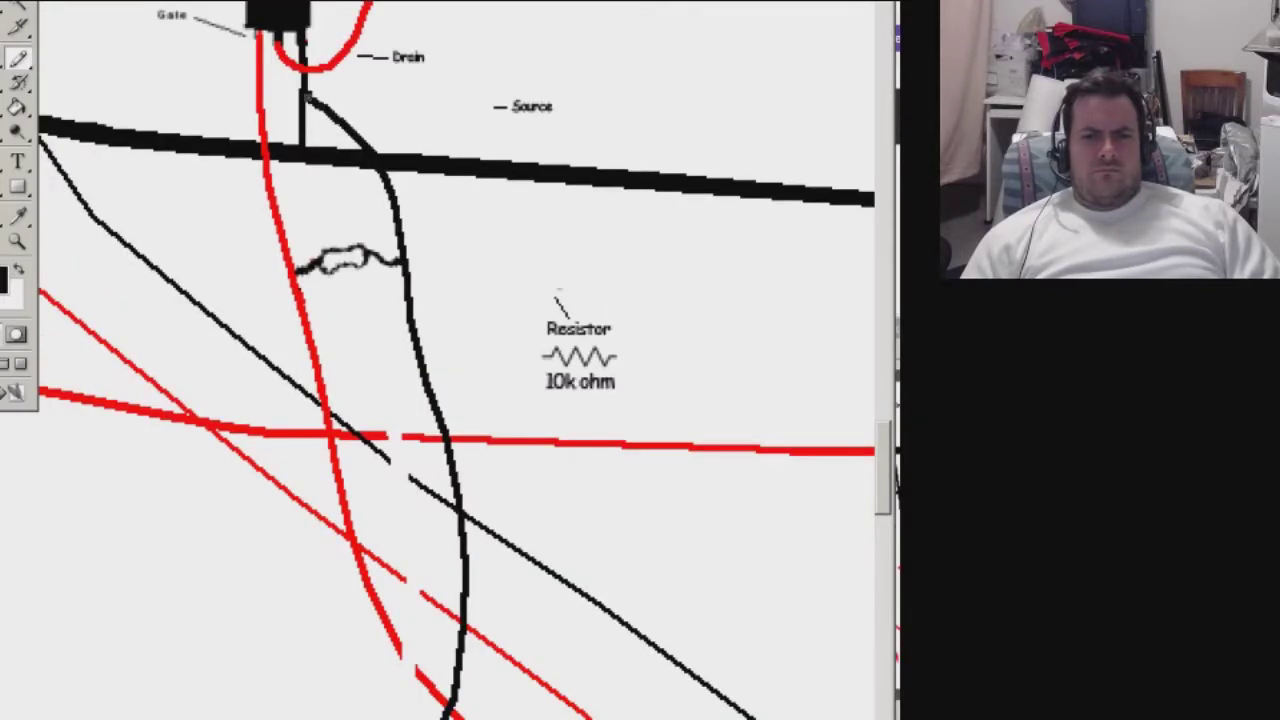
Move the Resistor 10k ohm label near the squiggle and draw a leader line to it.
key(x)
scroll(423, 391, down, 2)
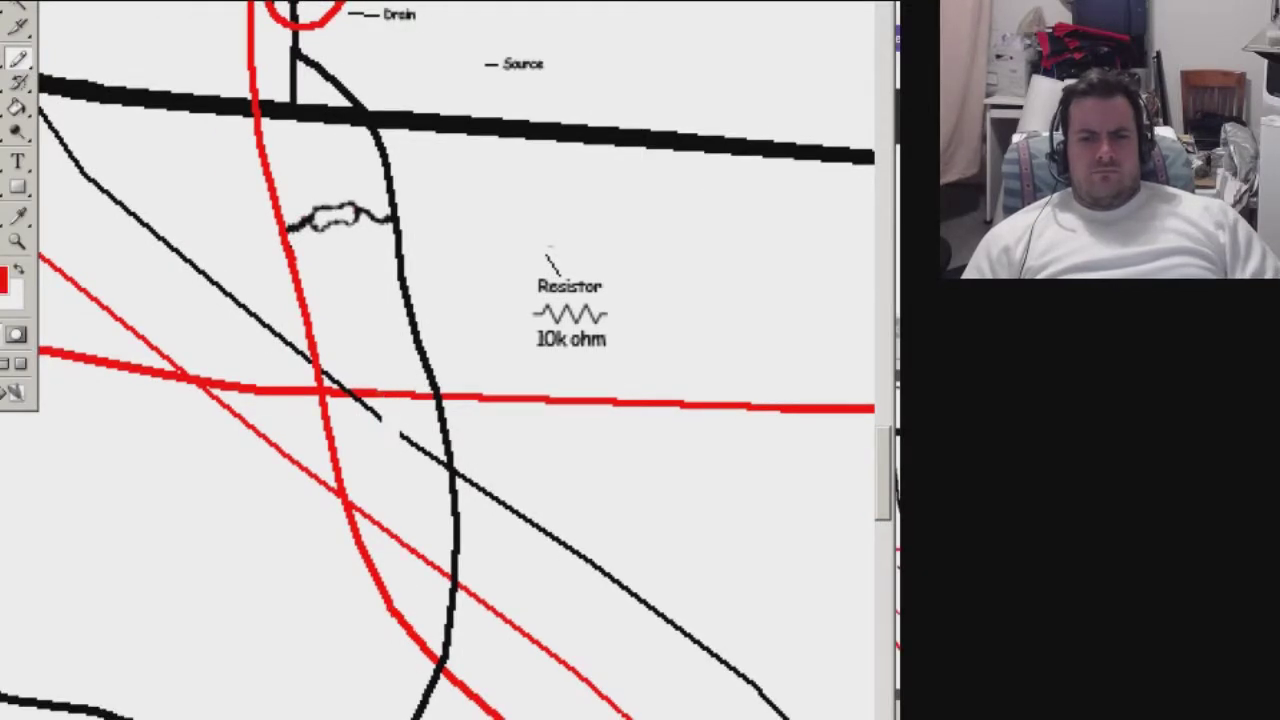
drag(641, 361, 778, 455)
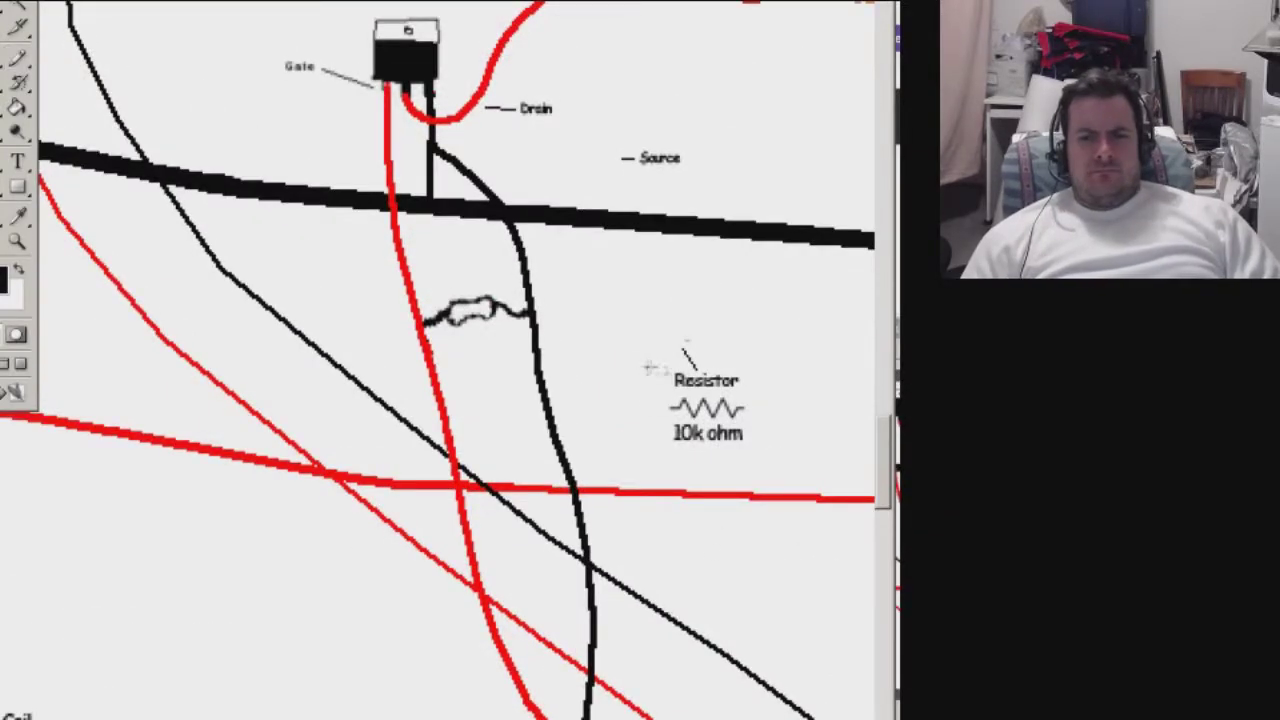
mouse_move(660, 366)
mouse_down()
mouse_move(750, 455)
mouse_move(633, 372)
mouse_up()
key(ctrl+d)
key(b)
drag(490, 328, 567, 349)
scroll(590, 435, down, 3)
scroll(605, 420, up, 2)
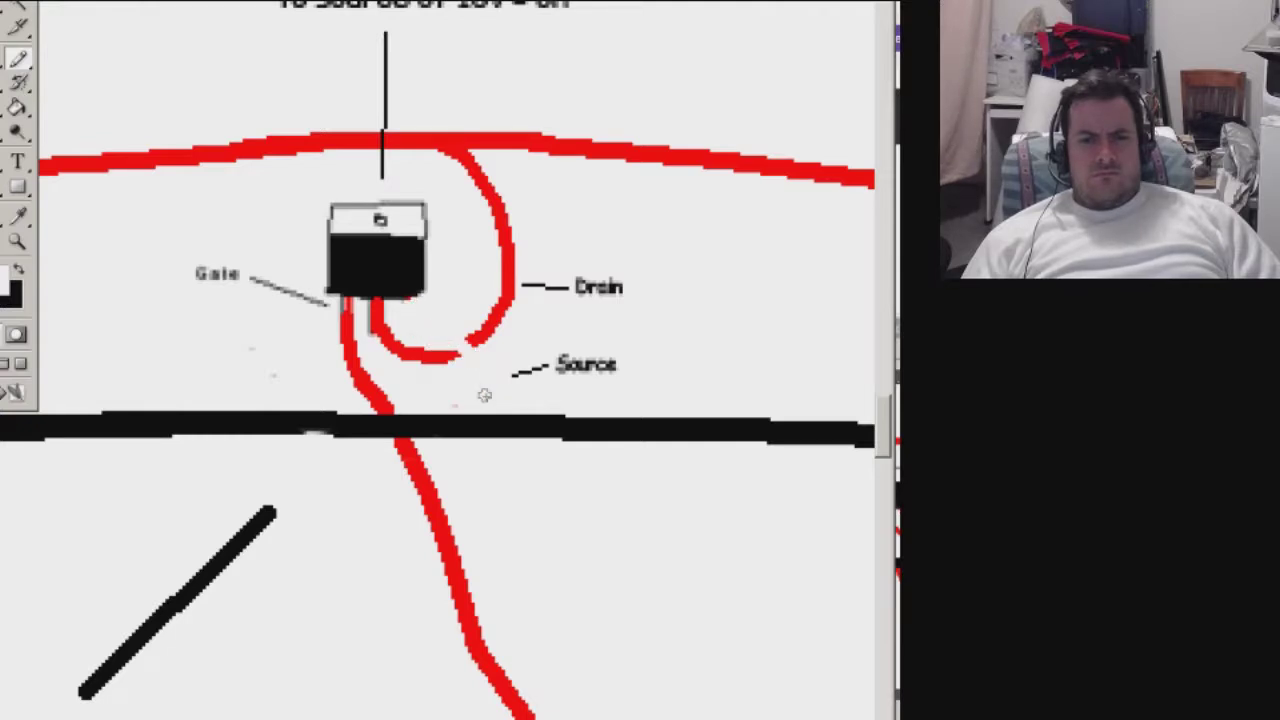
Draw a black wire from the left MOSFET's source pin down to the red wire.
key(d)
drag(408, 298, 445, 340)
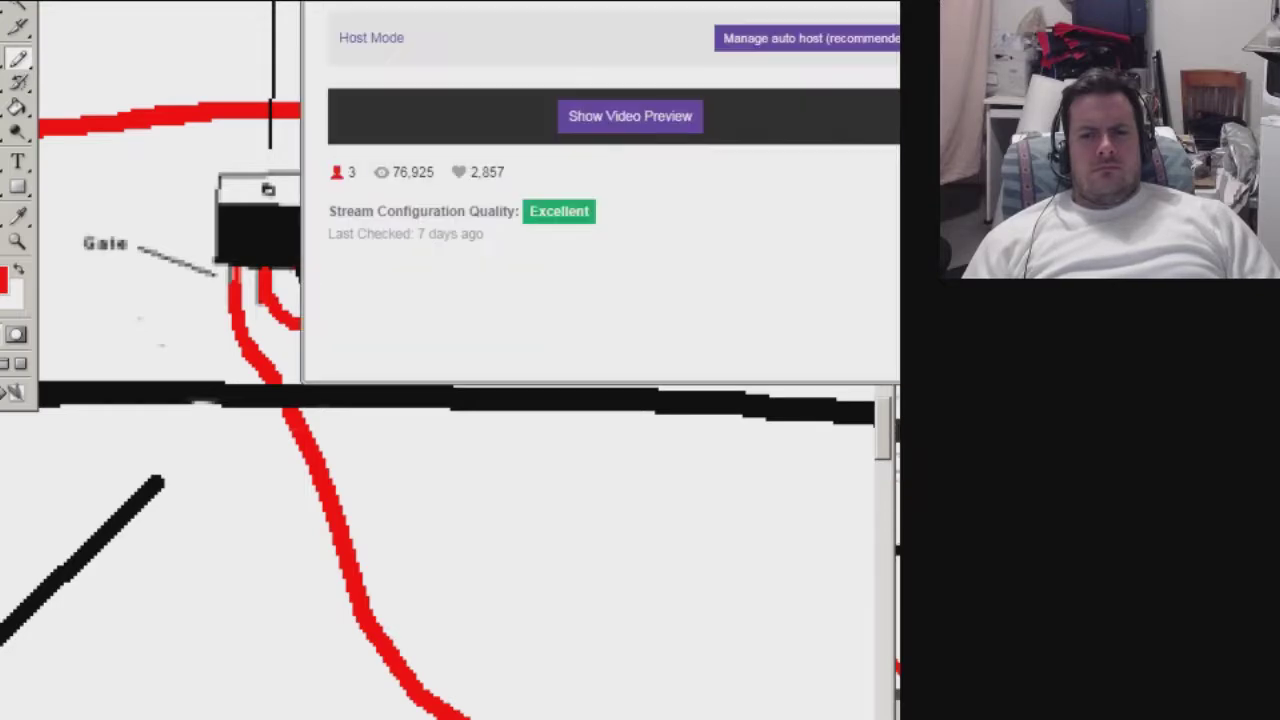
scroll(389, 454, left, 3)
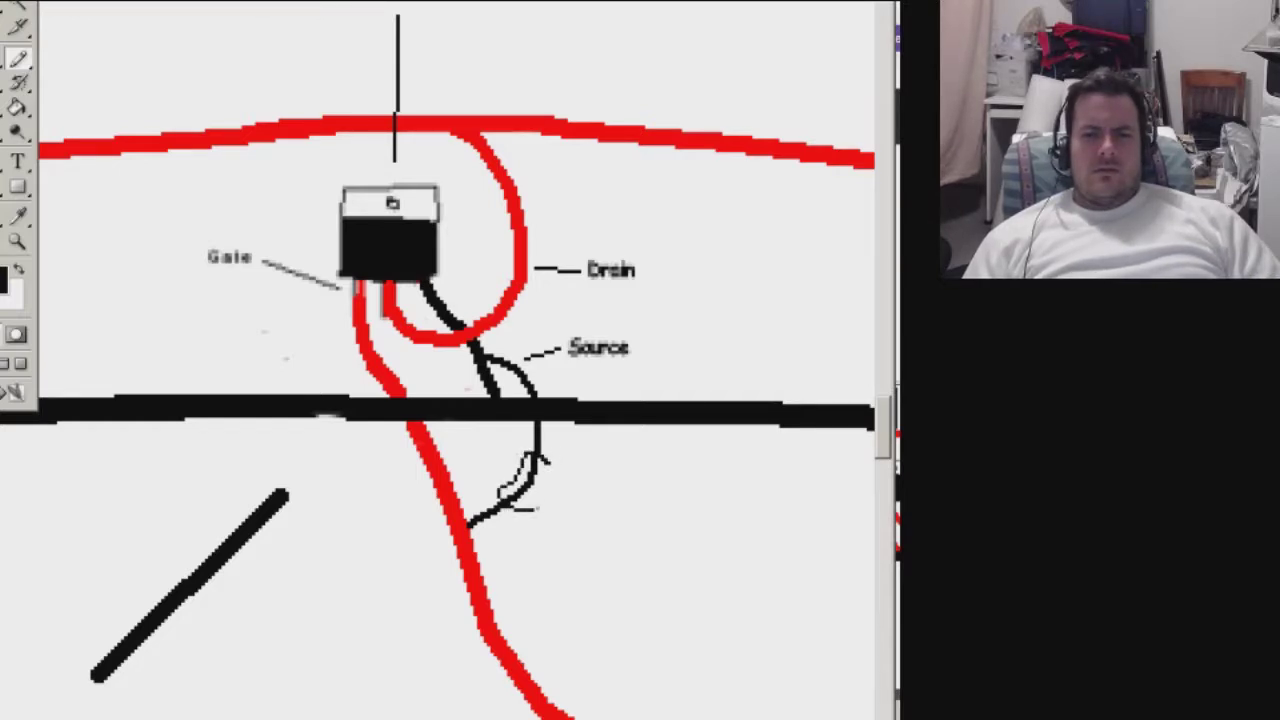
key(ctrl+alt+z)
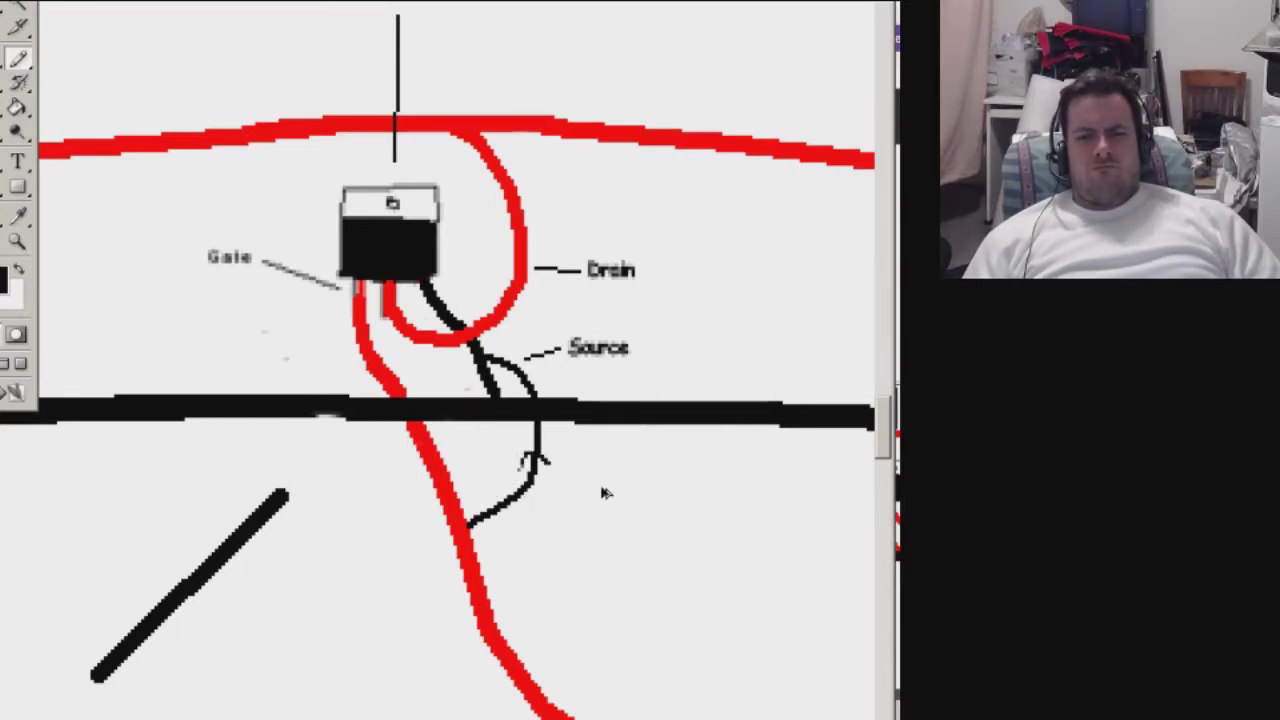
key(ctrl+alt+z)
key(ctrl+minus)
Copy the resistor squiggle onto the left MOSFET's source wire, rotated into line.
drag(607, 494, 384, 447)
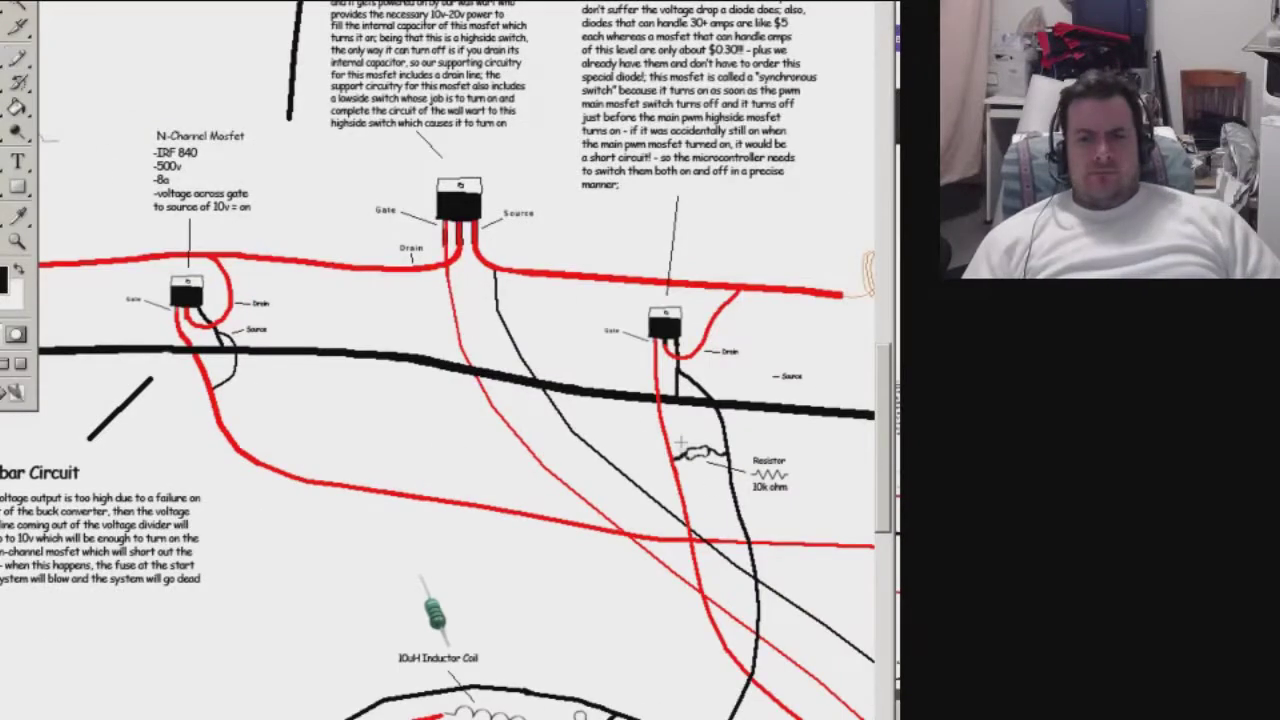
drag(716, 477, 269, 417)
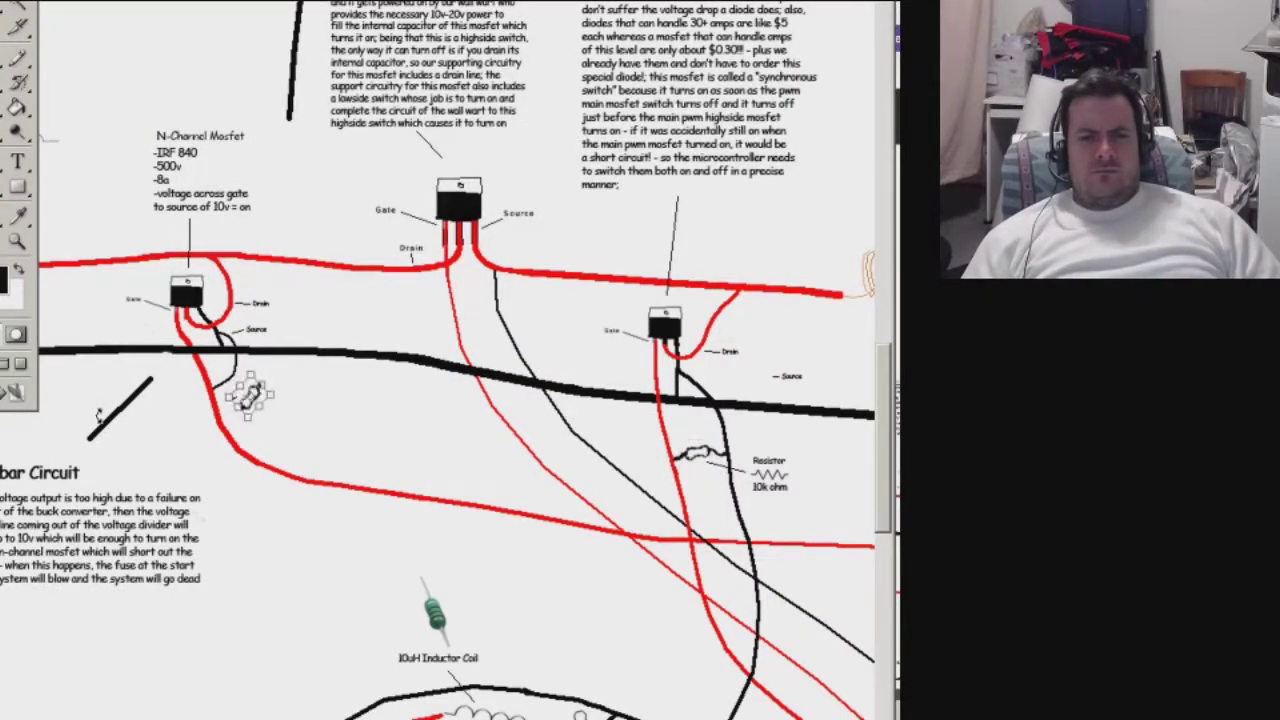
key(ctrl+plus)
key(ctrl+plus)
drag(428, 422, 350, 314)
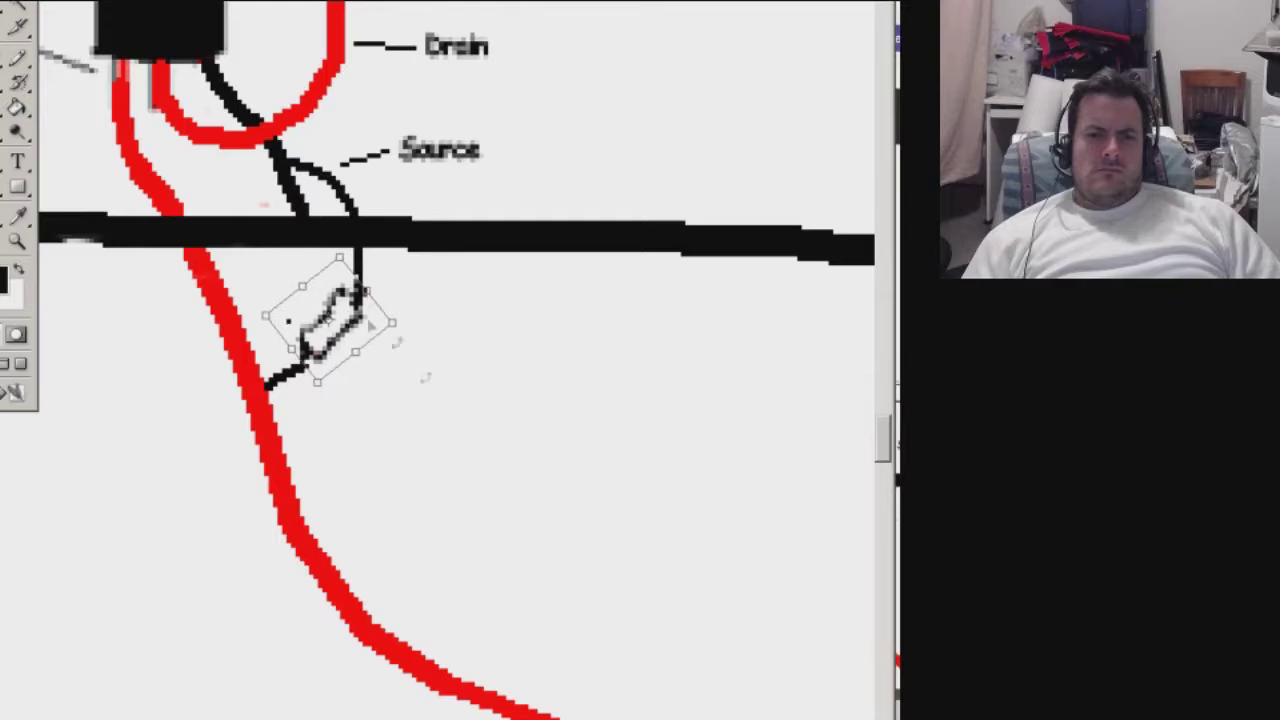
key(Return)
key(b)
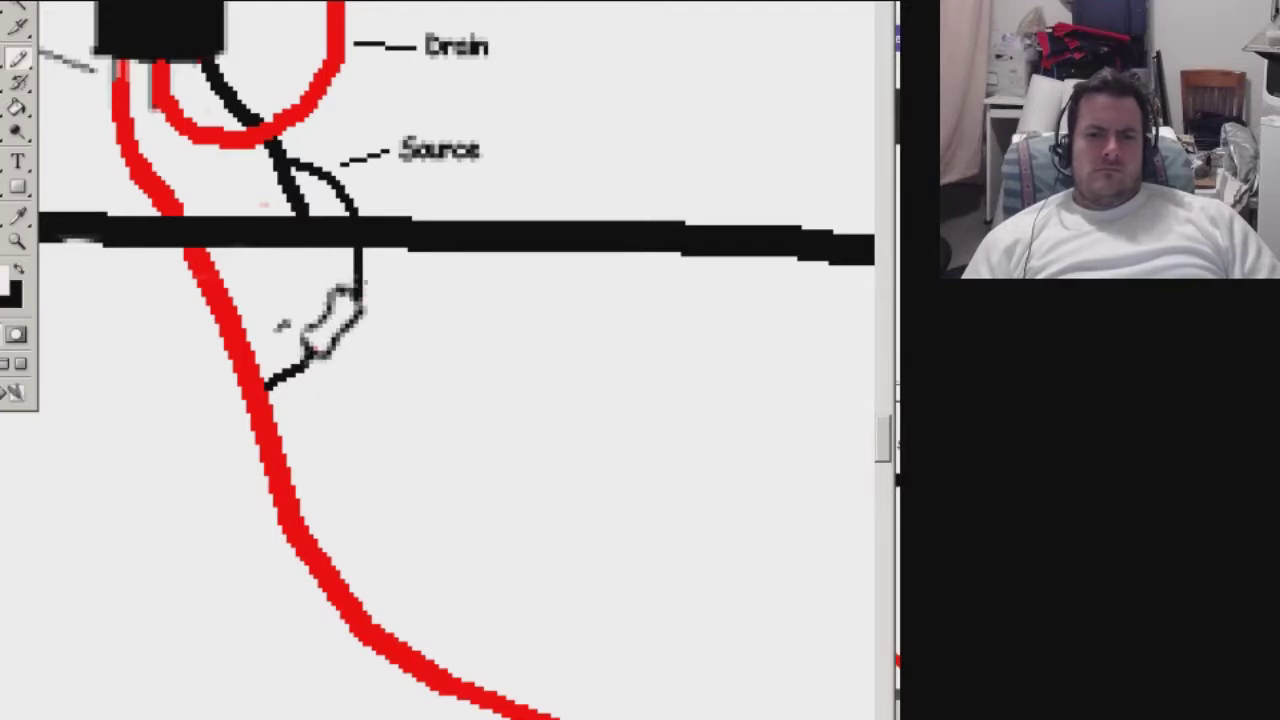
Place a Resistor 10k ohm label beside the new resistor.
key(ctrl+minus)
key(ctrl+minus)
scroll(601, 432, right, 3)
drag(601, 432, 694, 514)
drag(650, 470, 240, 390)
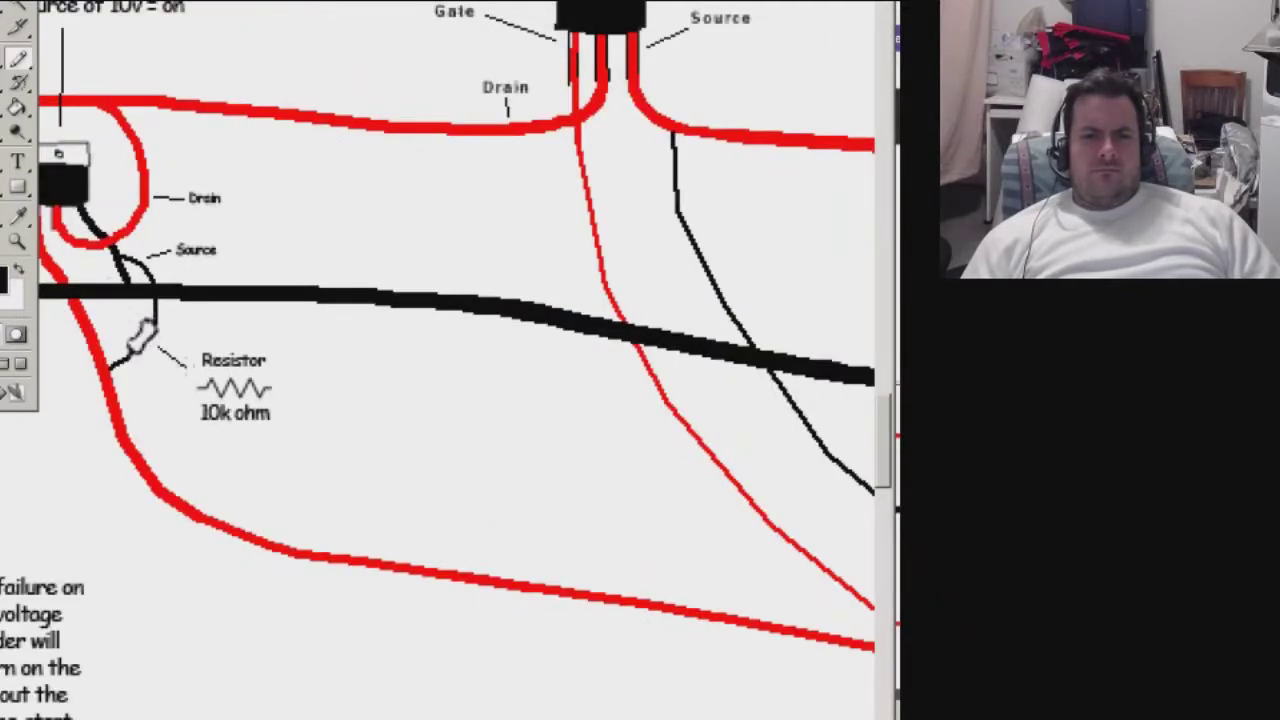
drag(261, 519, 503, 508)
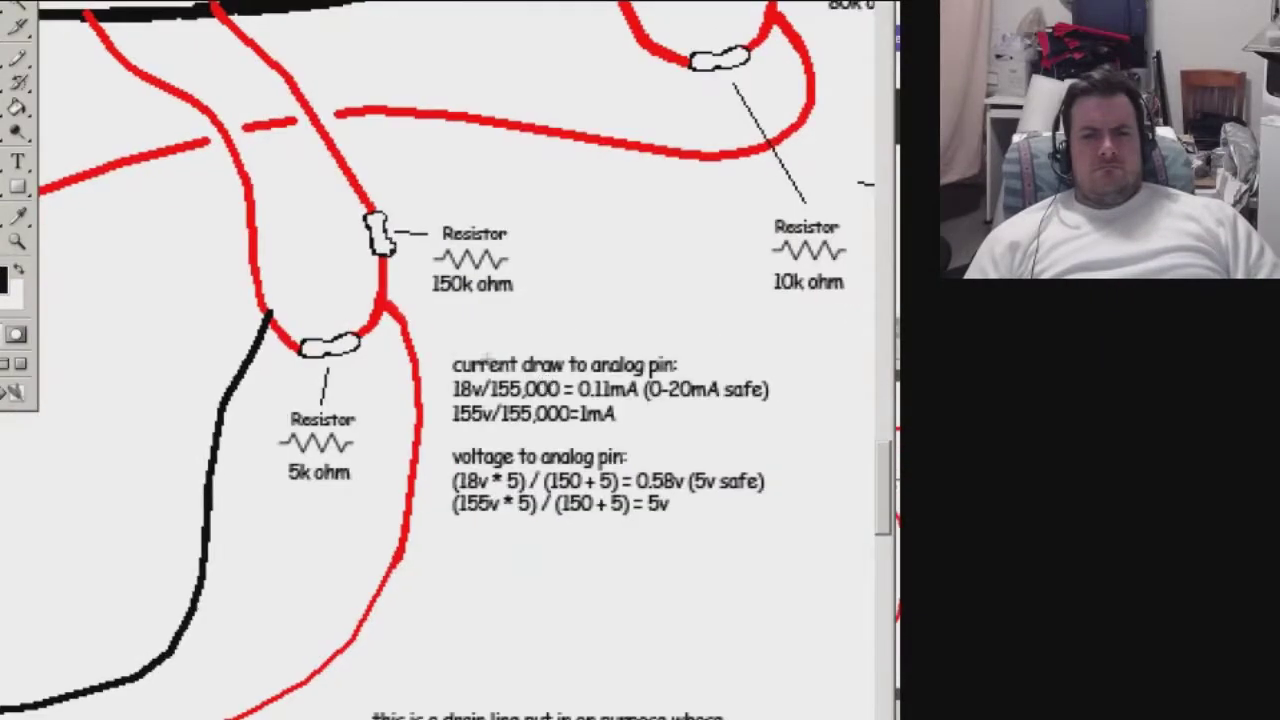
Label R2 as 5k ohm and R1 as 150 ohm.
drag(446, 346, 785, 527)
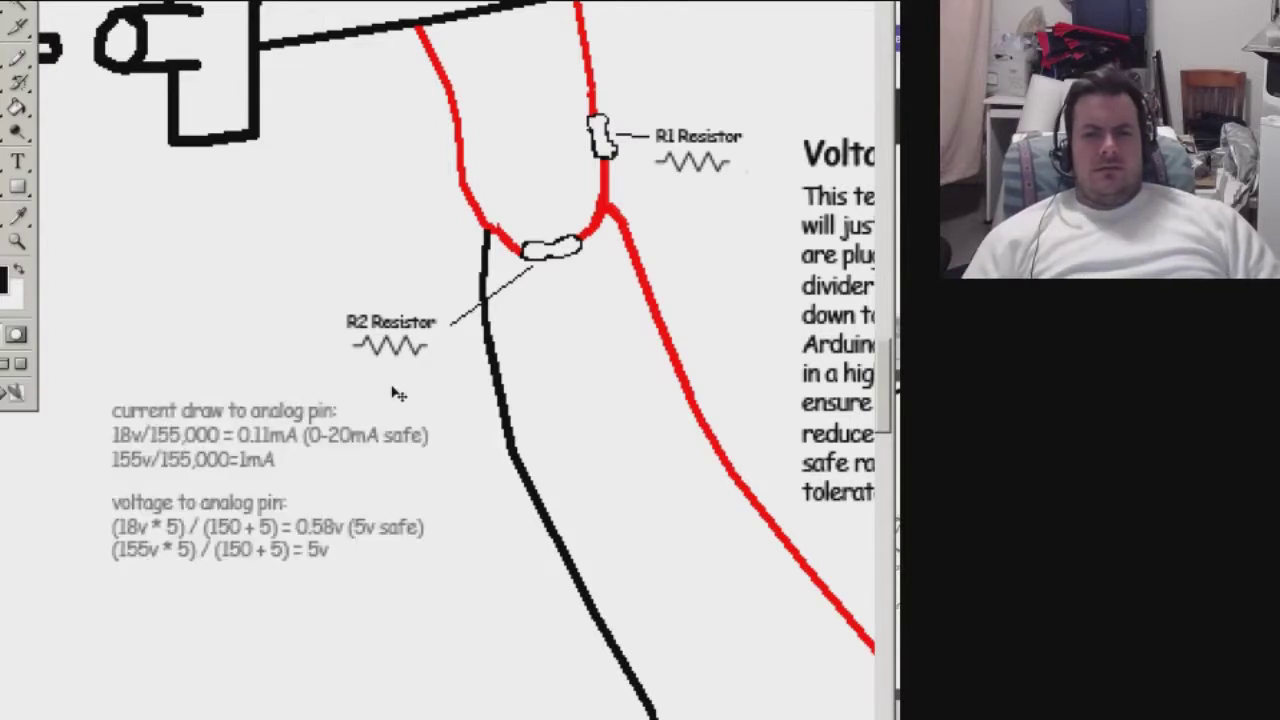
text(t5k)
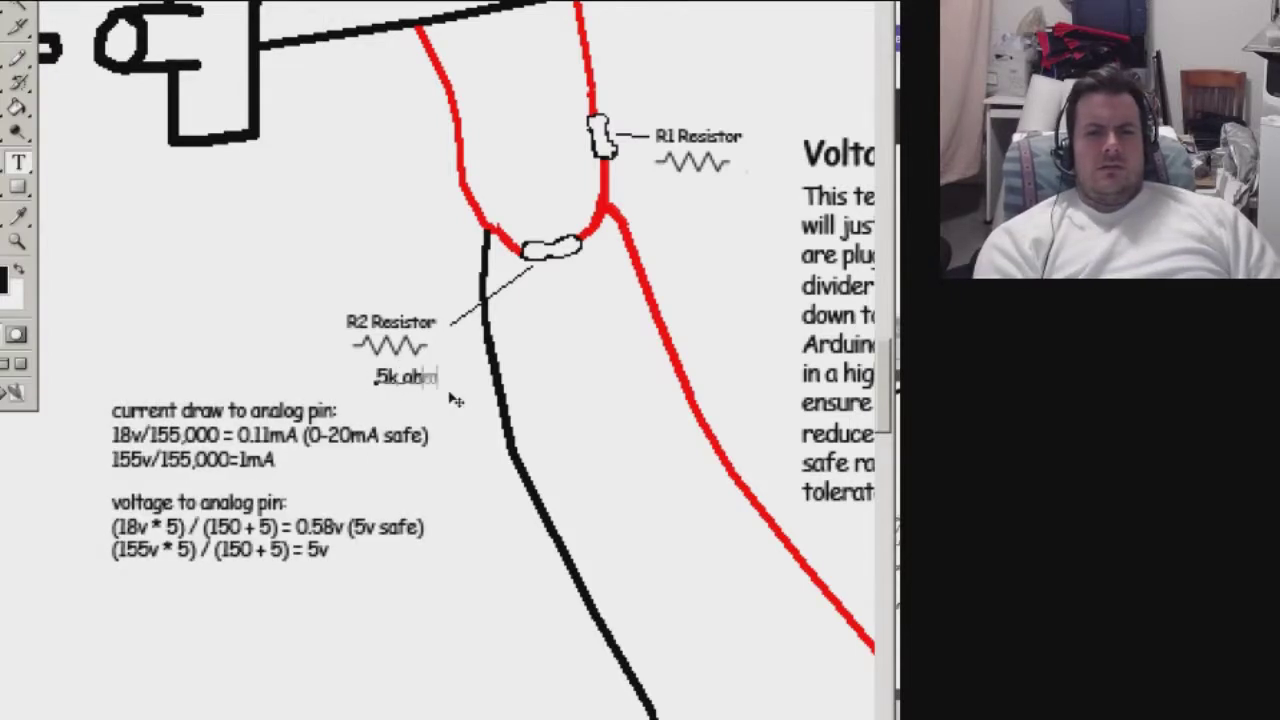
key(ctrl+Return)
click(675, 207)
text(150 ohm)
key(ctrl+Return)
Add the word 'digital' to the pin calculation headings in place of analog.
drag(651, 480, 218, 496)
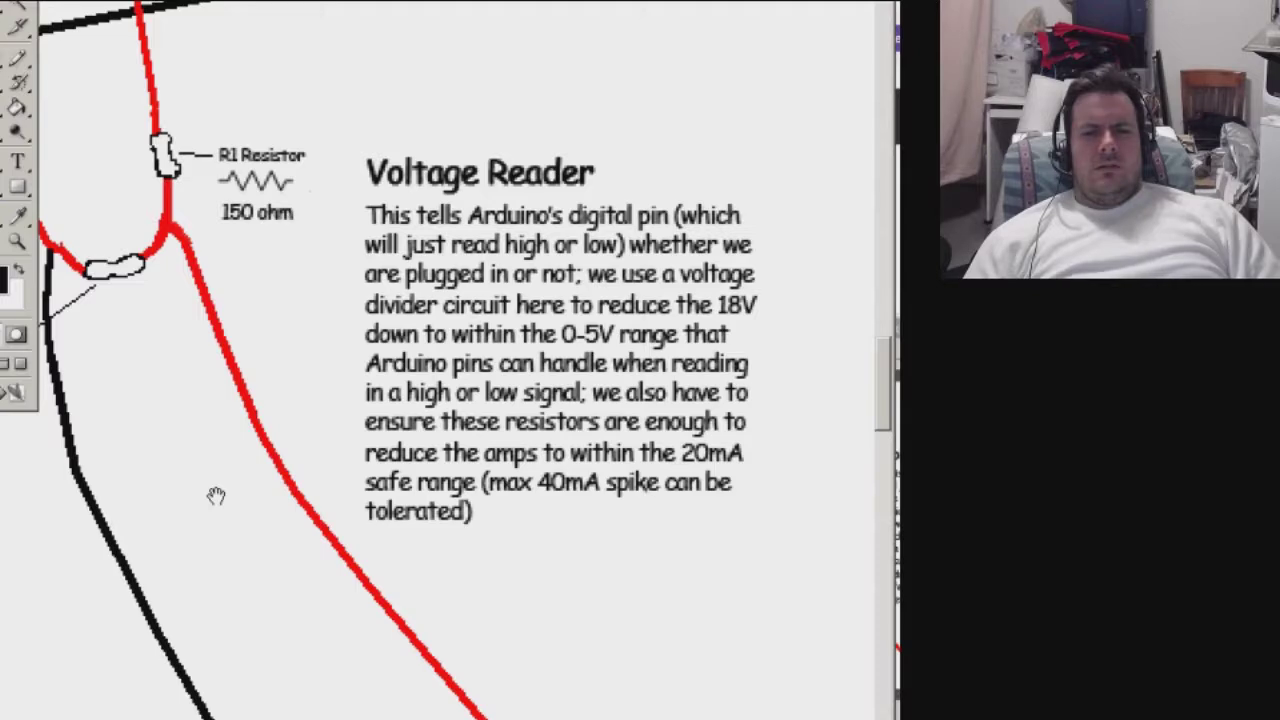
drag(215, 496, 650, 483)
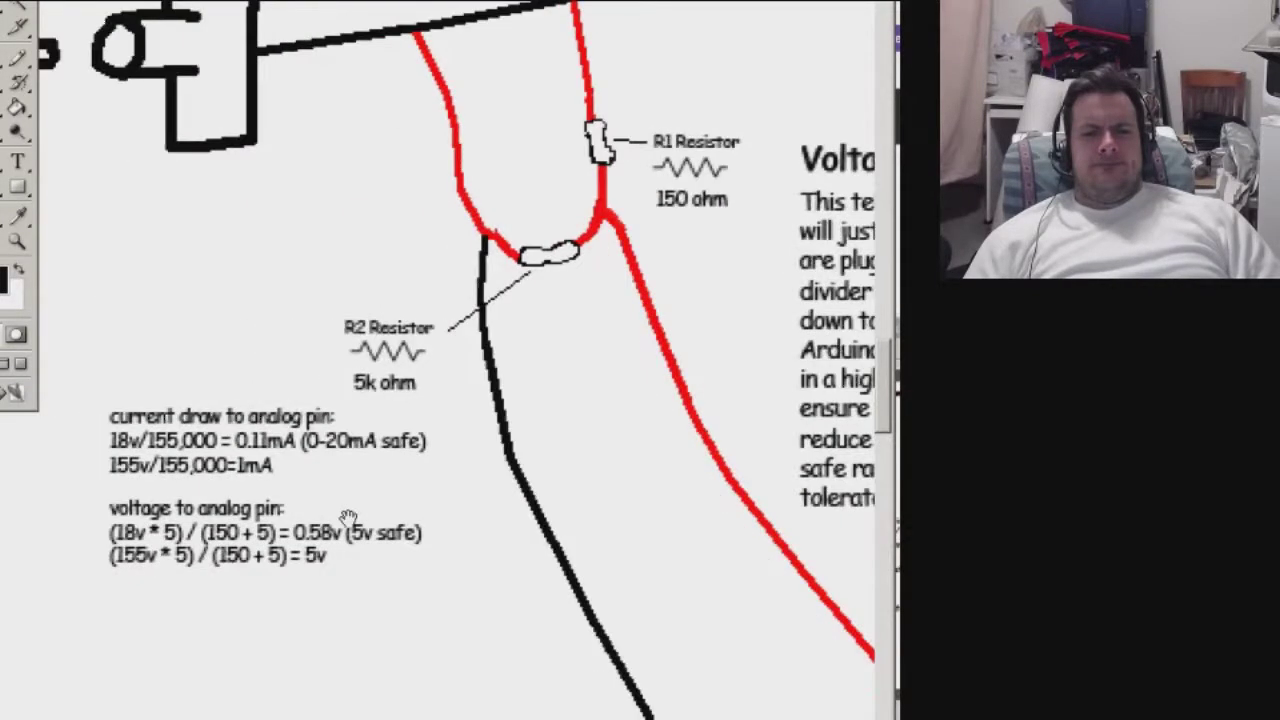
click(252, 384)
text(digital)
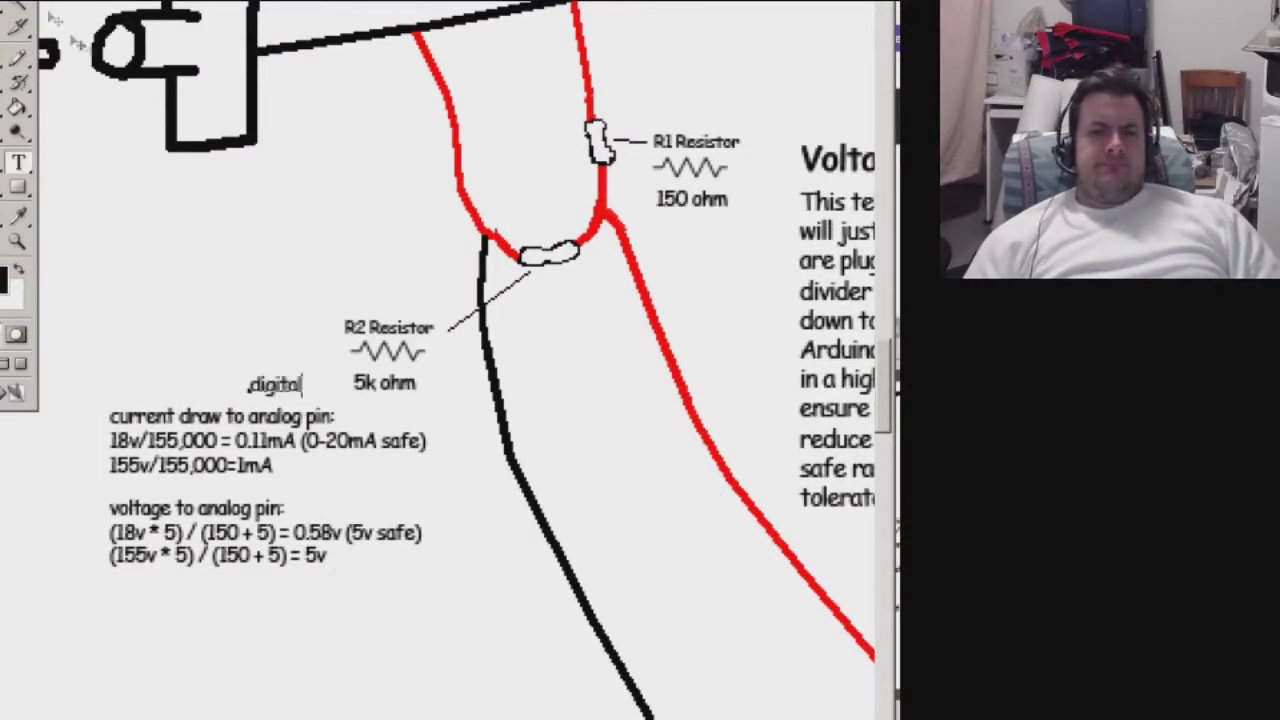
key(ctrl+Return)
key(b)
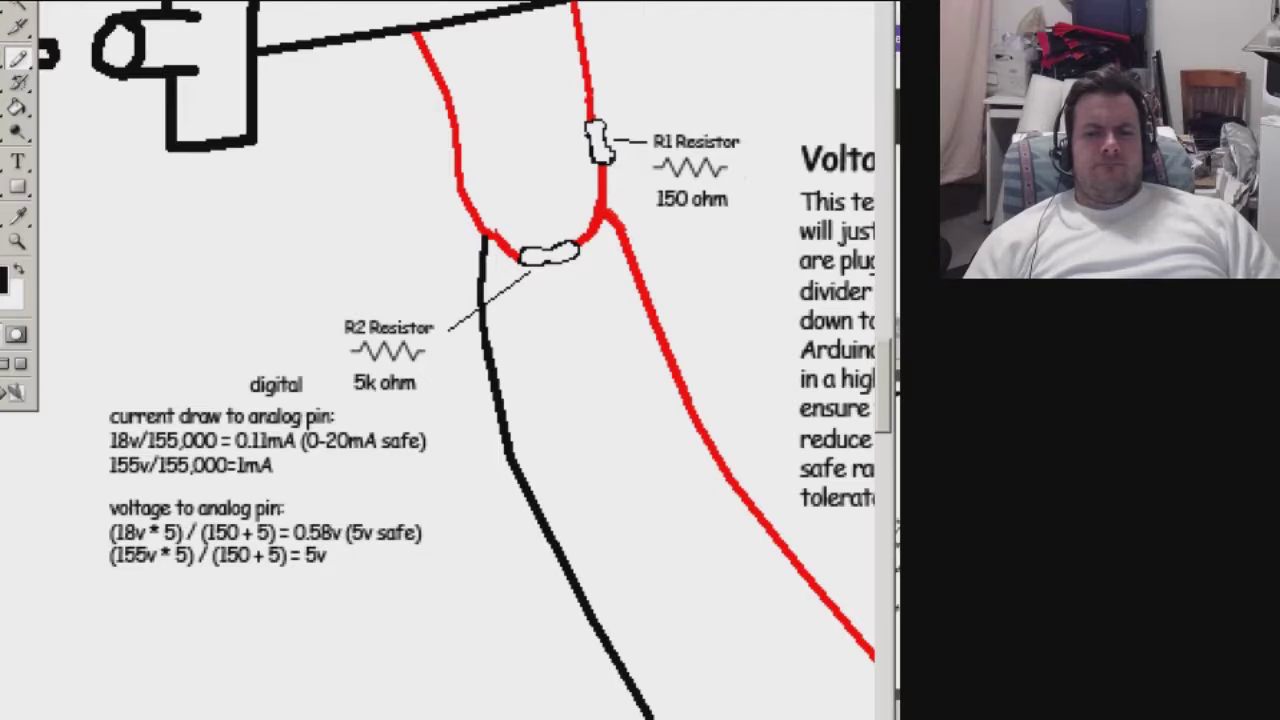
key(ctrl+plus)
mouse_move(71, 355)
mouse_down()
mouse_move(494, 349)
mouse_move(612, 404)
mouse_move(606, 455)
mouse_move(508, 639)
mouse_up()
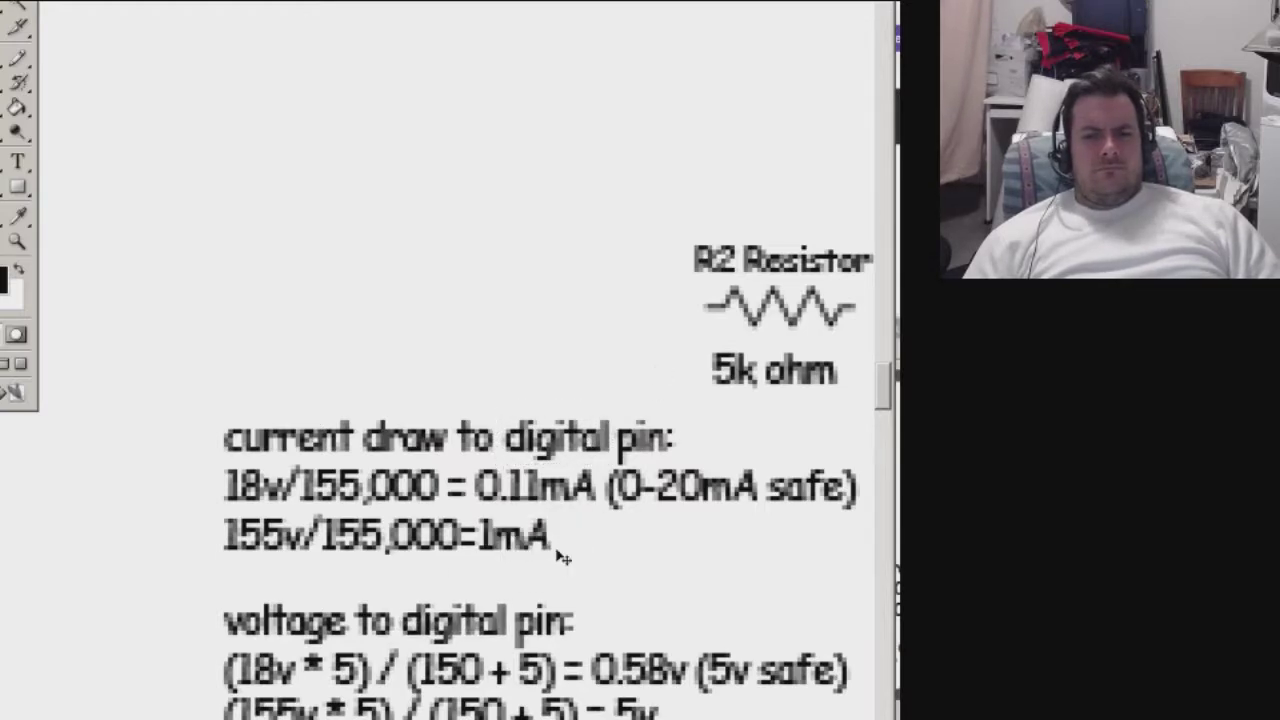
Zoom out over the voltage divider section with R1, R2 and the Voltage Reader note.
drag(733, 611, 617, 520)
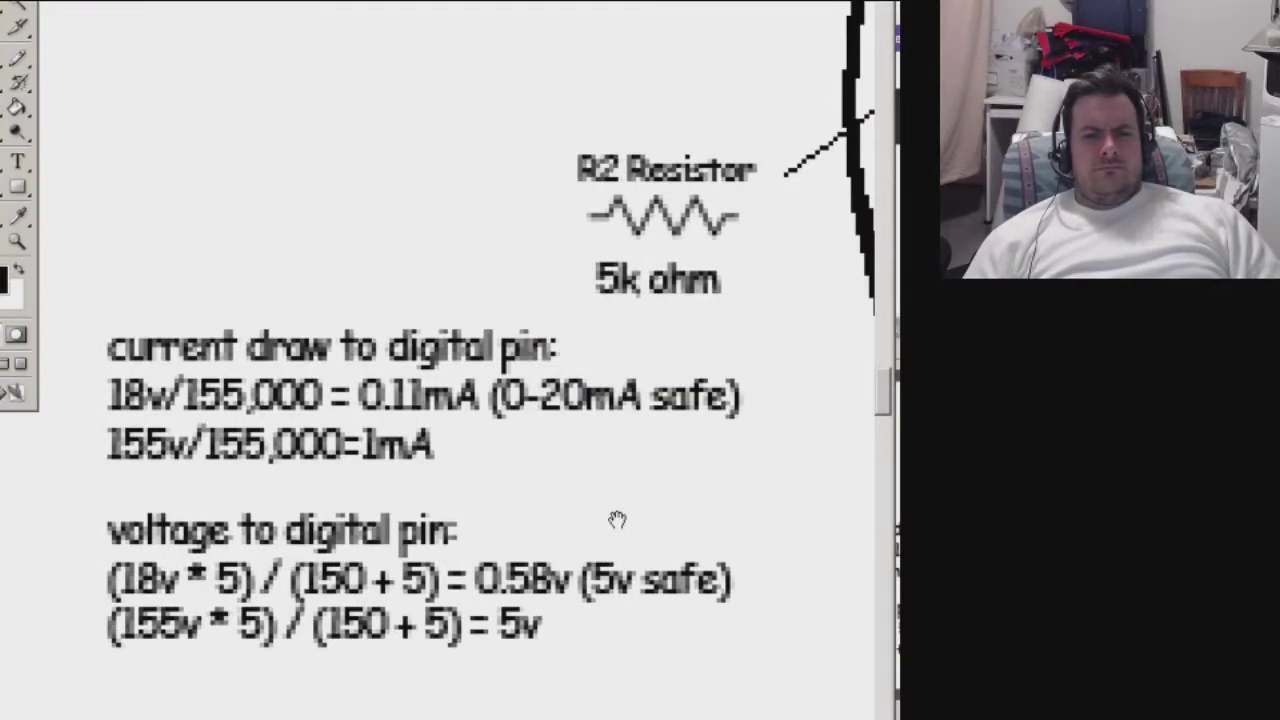
key(ctrl+minus)
key(ctrl+minus)
key(ctrl+plus)
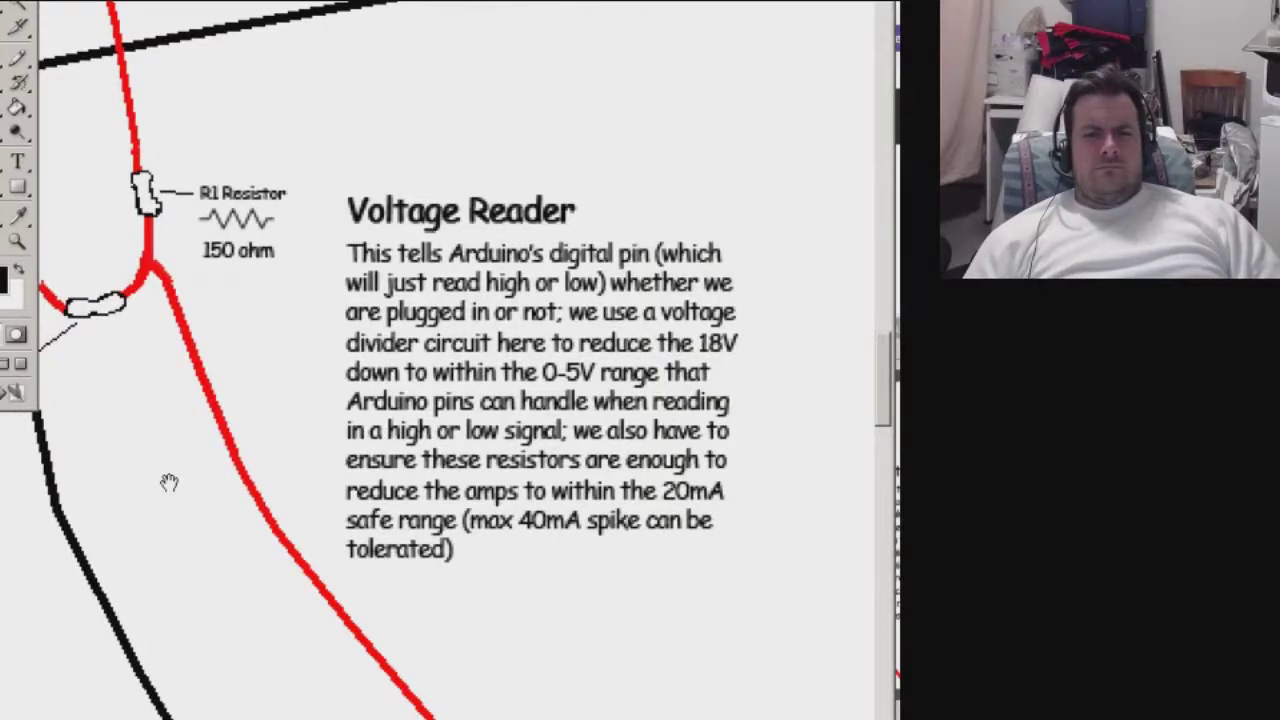
drag(169, 483, 640, 454)
key(ctrl+minus)
key(ctrl+minus)
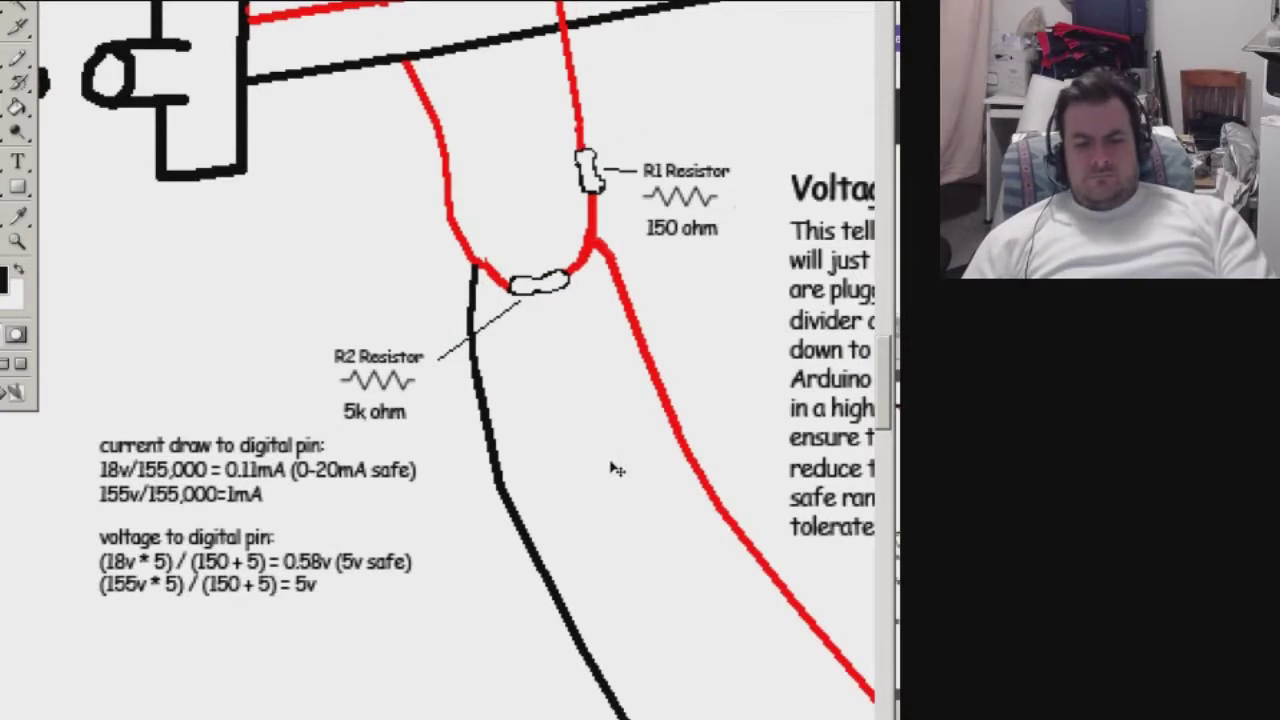
key(ctrl+minus)
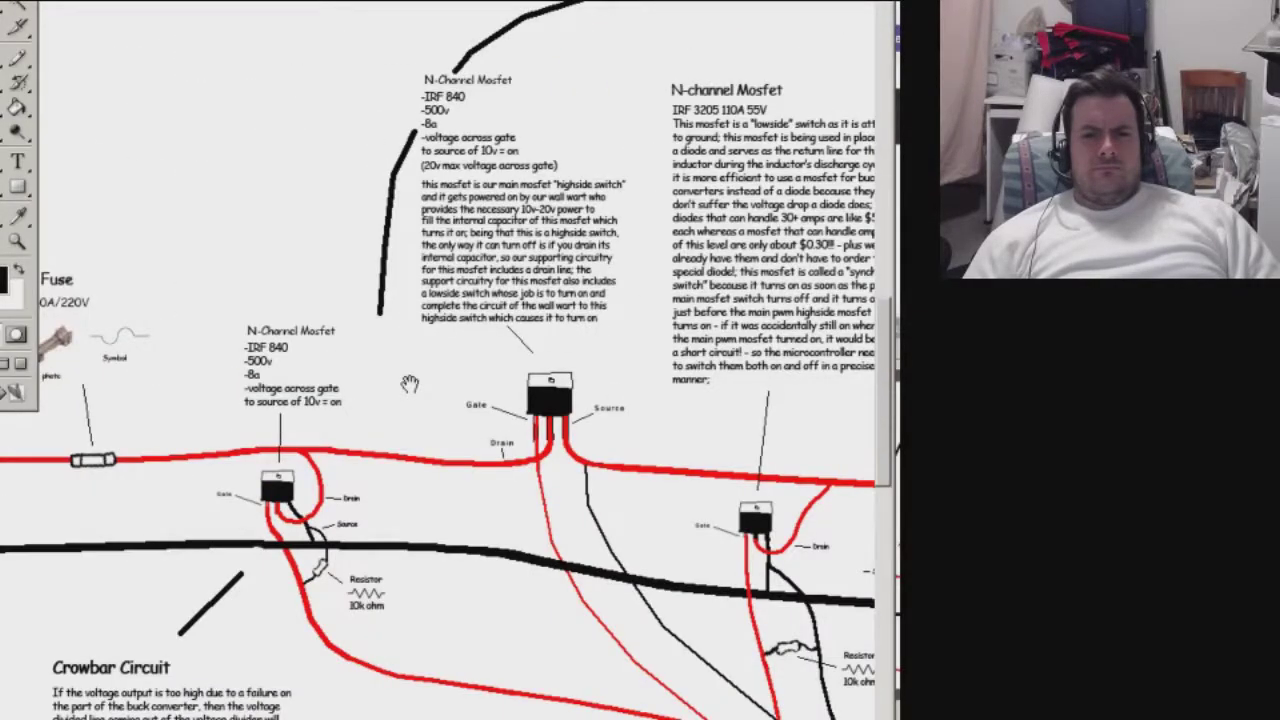
Erase the thin wire's lower end and trace a red wire up along it to the Arduino.
drag(684, 492, 500, 444)
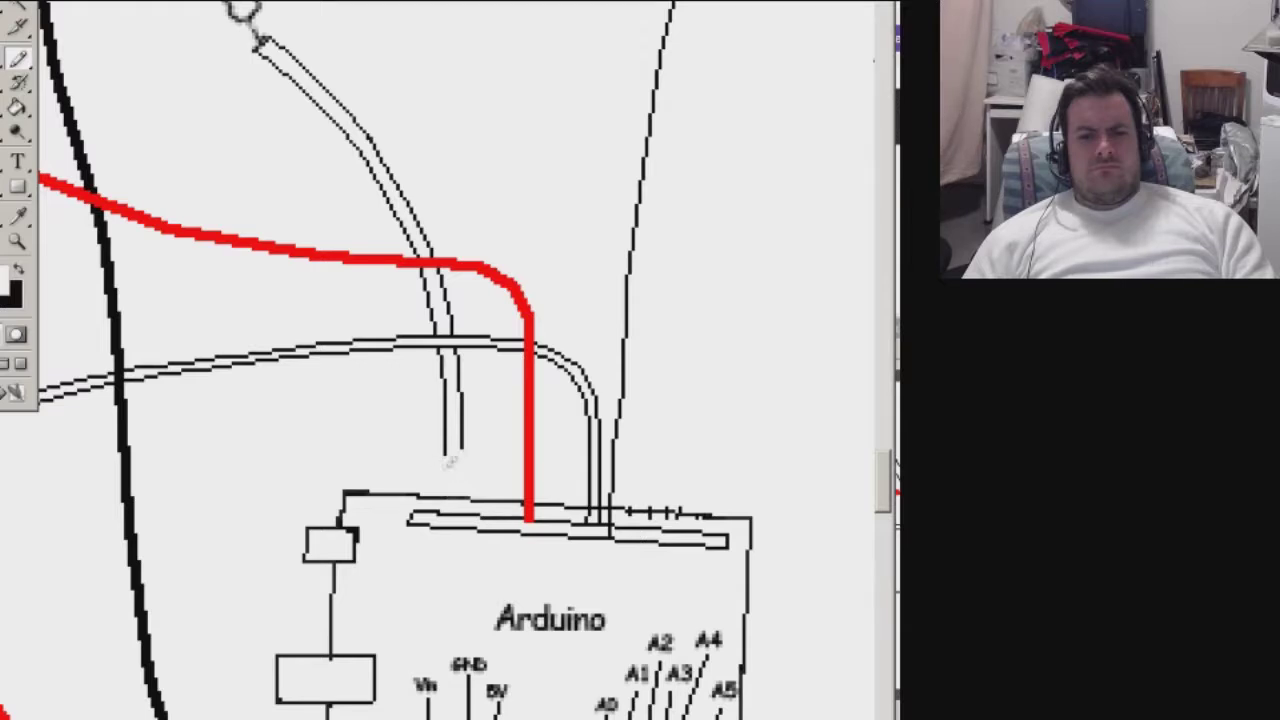
drag(461, 432, 461, 452)
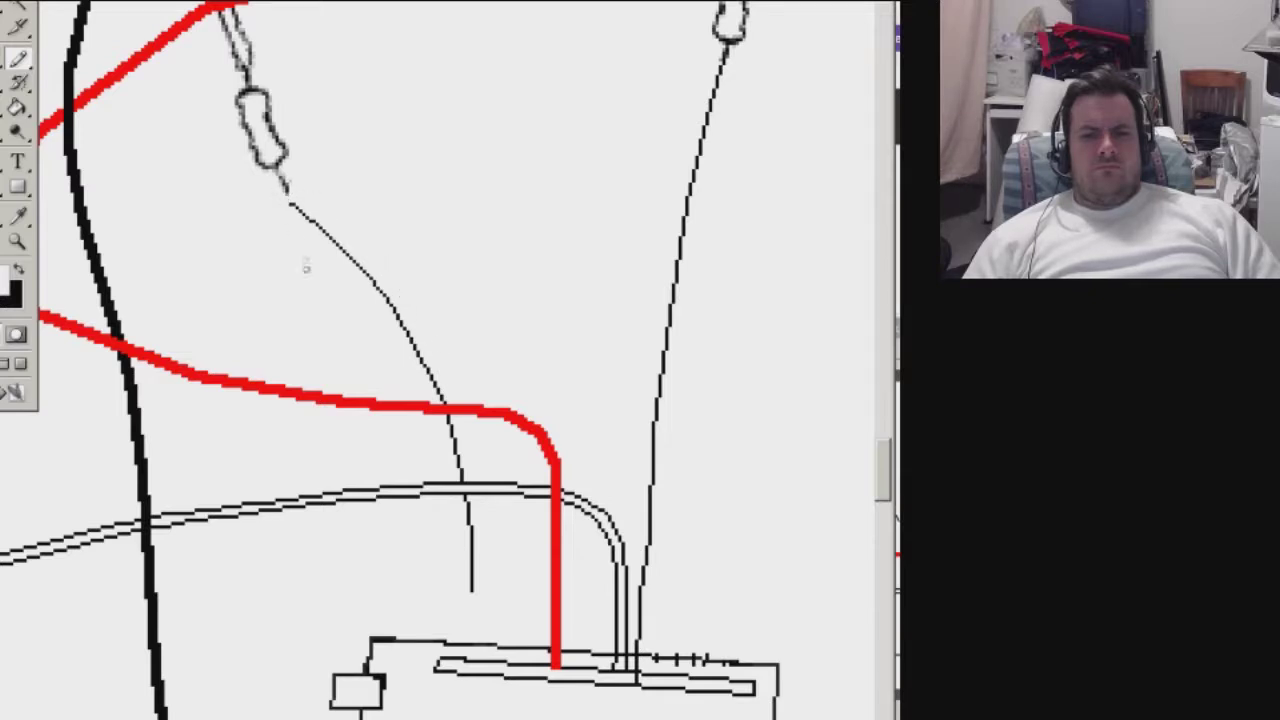
drag(306, 265, 351, 240)
alt+click(601, 540)
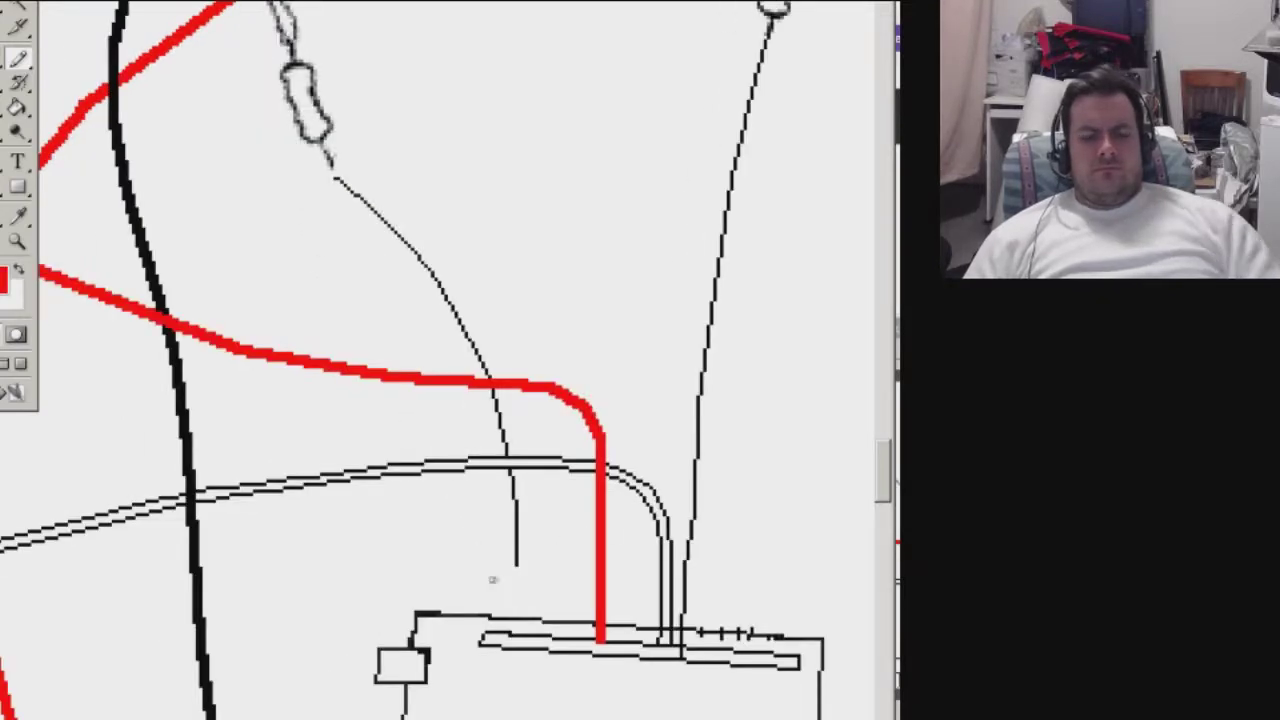
drag(518, 505, 501, 445)
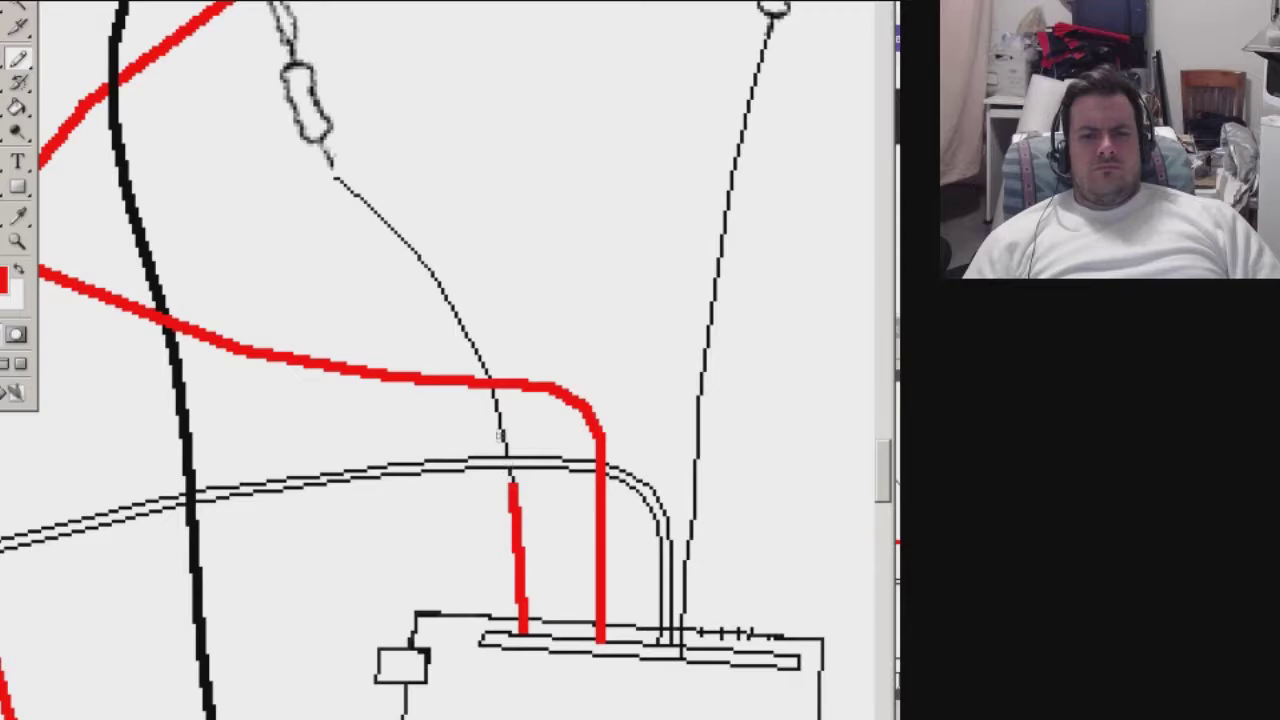
drag(467, 324, 405, 244)
Erase the hook-shaped connector and the thin outlined wire up to the MOSFET.
drag(338, 160, 428, 432)
drag(447, 376, 406, 350)
drag(404, 272, 454, 404)
drag(430, 336, 521, 584)
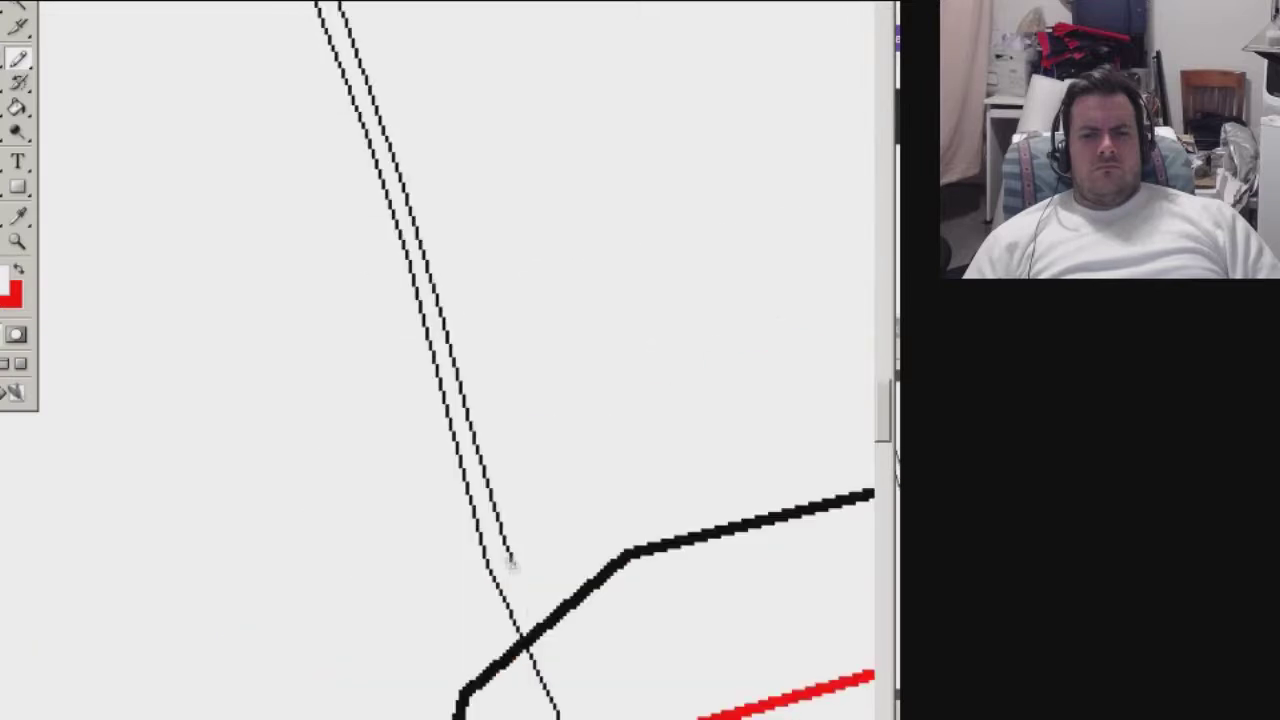
drag(432, 287, 360, 63)
mouse_move(350, 20)
mouse_down()
mouse_move(585, 712)
mouse_move(461, 268)
mouse_move(425, 25)
mouse_move(505, 705)
mouse_move(487, 400)
mouse_up()
mouse_move(466, 22)
mouse_down()
mouse_move(480, 711)
mouse_move(480, 14)
mouse_move(460, 540)
mouse_up()
Paint over the MOSFET's thin wire in white and brush a thick red wire down from its pin.
drag(477, 430, 472, 152)
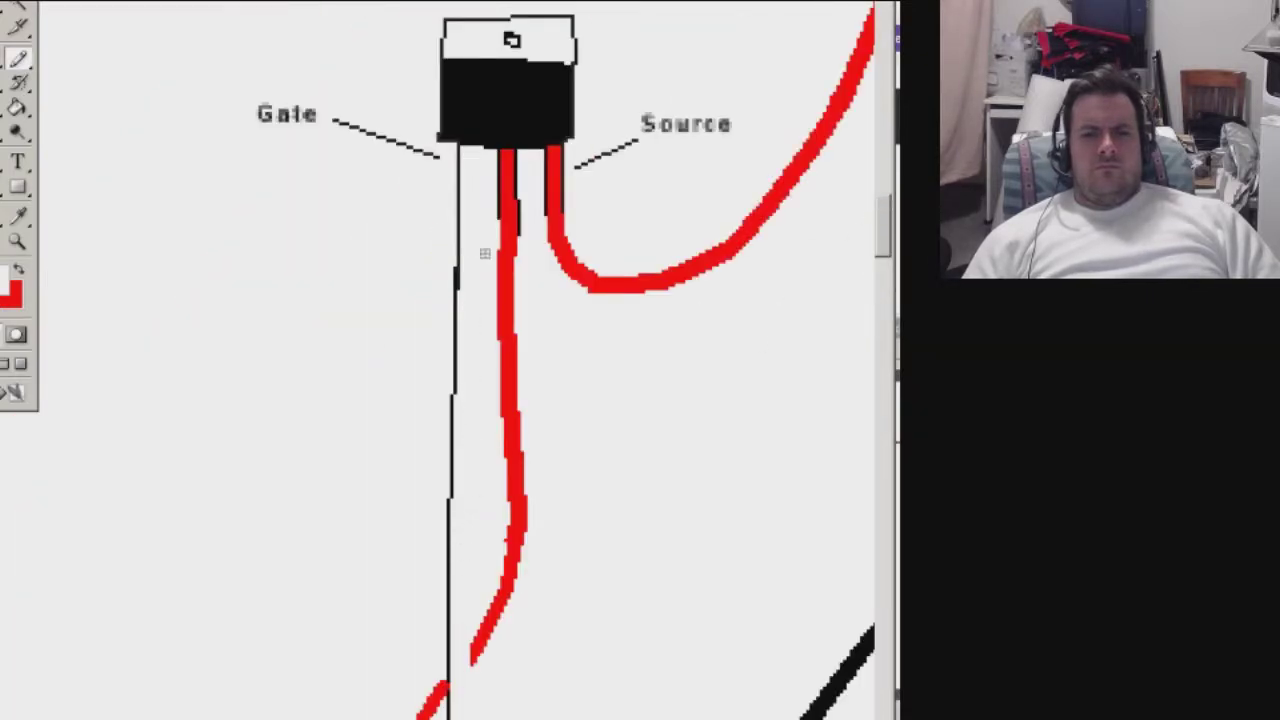
key(x)
mouse_move(455, 360)
mouse_down()
mouse_move(458, 672)
mouse_move(470, 513)
mouse_move(436, 274)
mouse_move(437, 528)
mouse_move(413, 233)
mouse_up()
key(x)
drag(413, 233, 437, 590)
key(d)
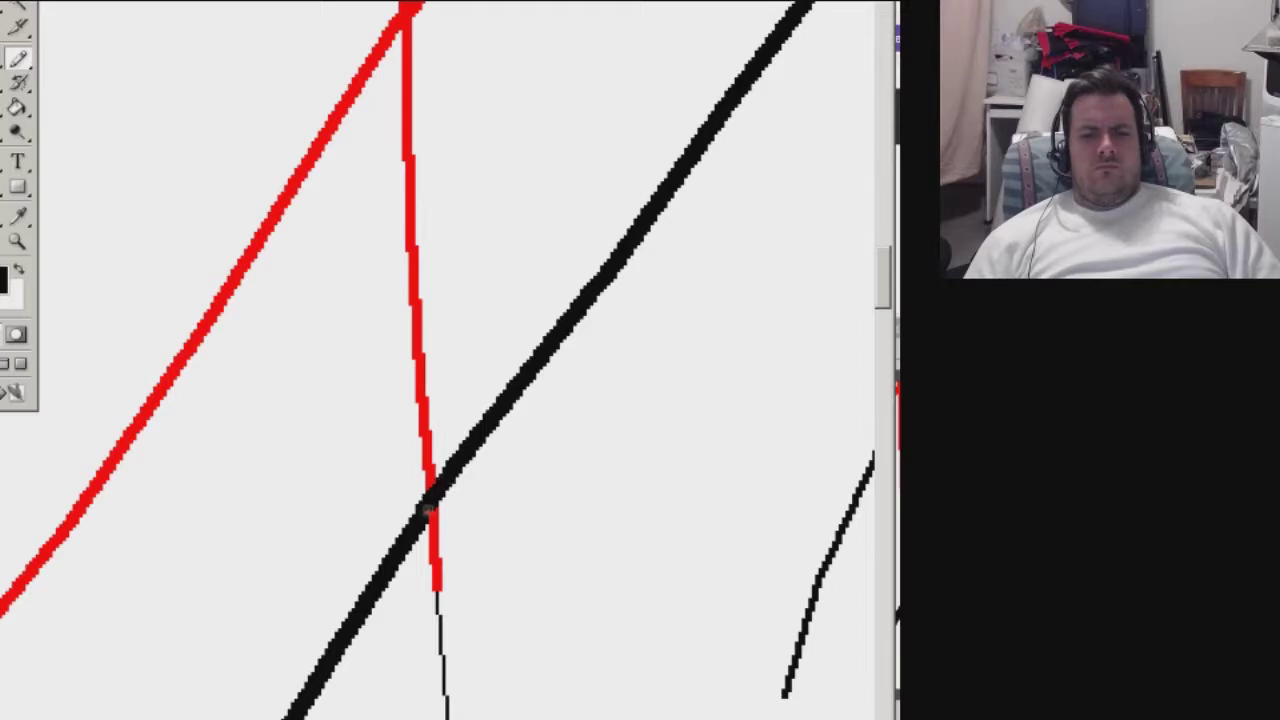
key(d)
drag(430, 495, 405, 235)
drag(412, 330, 437, 605)
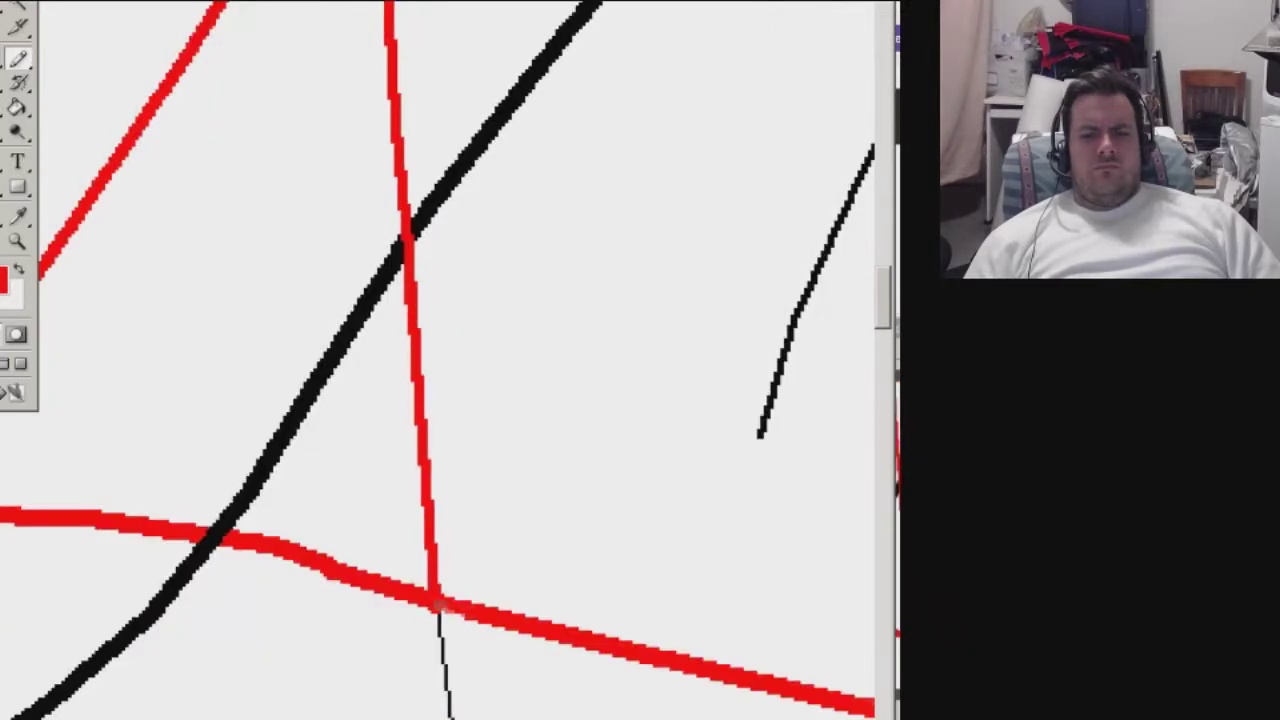
Extend the red wire further down across the black and red lines along the guide.
scroll(462, 614, down, 3)
drag(425, 414, 434, 570)
scroll(434, 586, down, 3)
drag(405, 340, 425, 485)
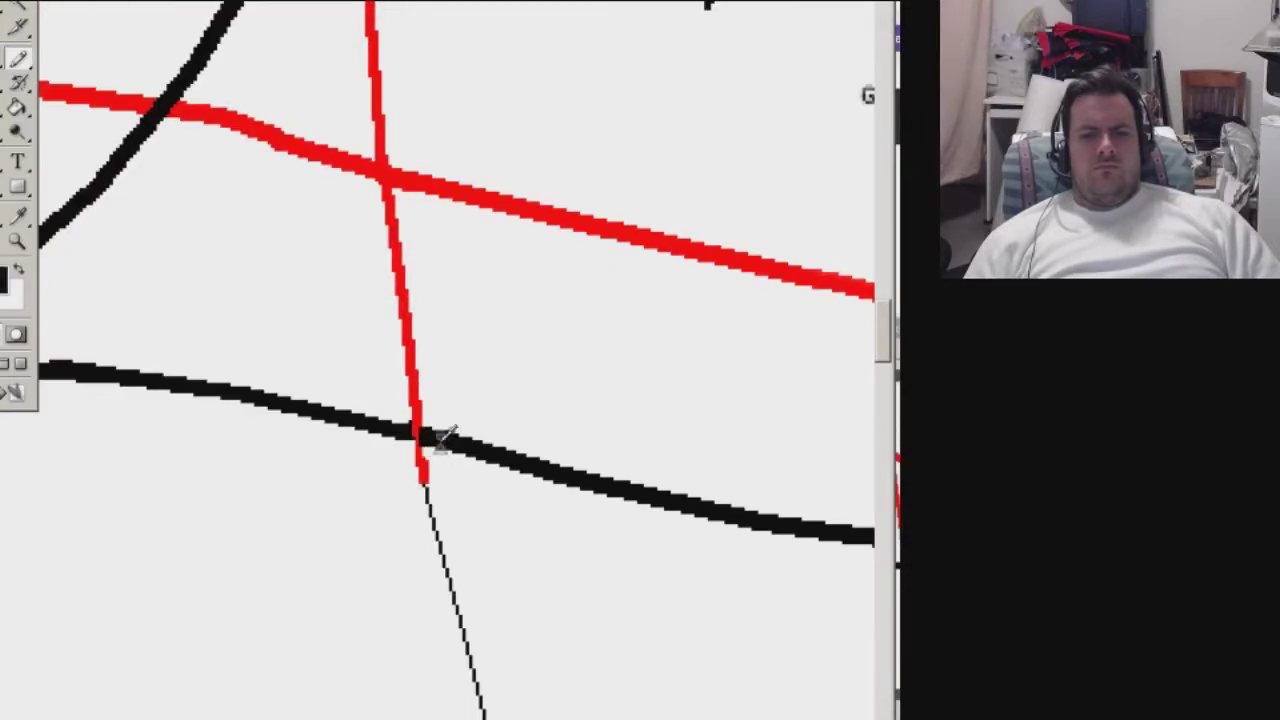
scroll(439, 499, down, 3)
drag(400, 271, 428, 371)
scroll(428, 371, down, 3)
drag(423, 286, 475, 412)
drag(502, 497, 548, 620)
scroll(545, 620, up, 5)
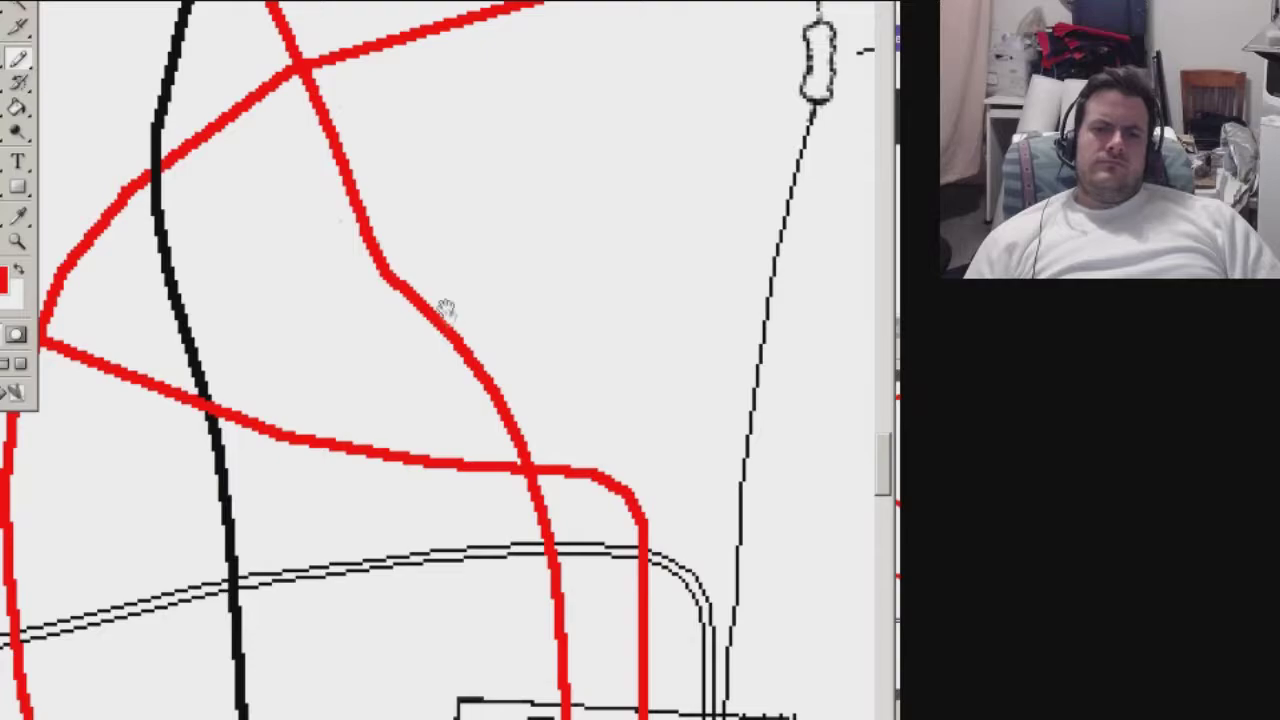
Erase the red wire's curved top and reconnect it with a straight red segment.
drag(446, 310, 456, 455)
drag(318, 232, 343, 292)
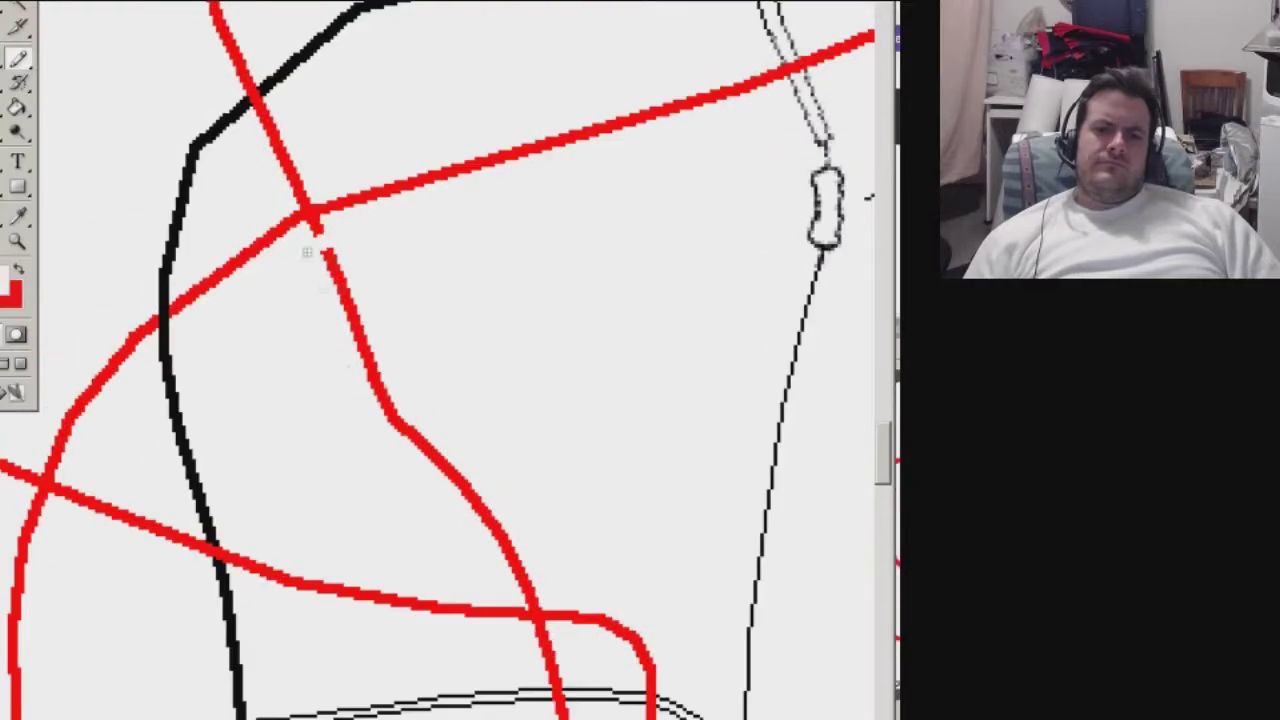
drag(370, 378, 449, 449)
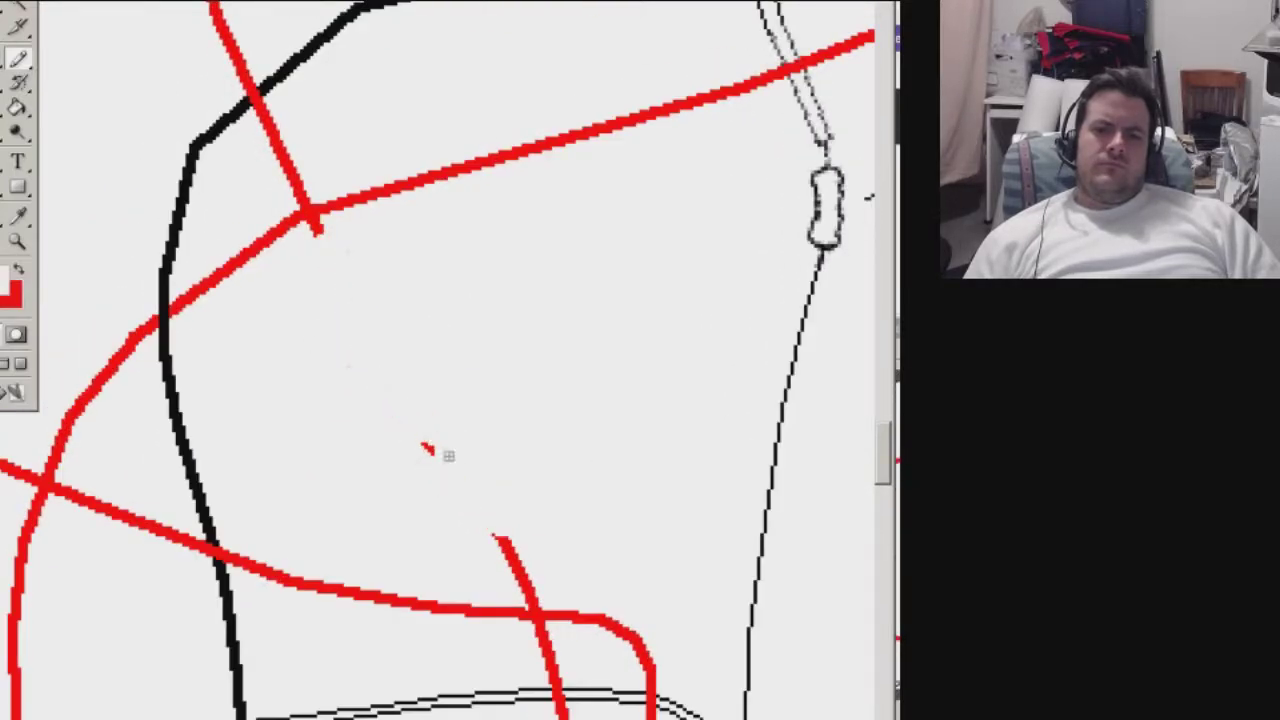
key(x)
drag(491, 520, 369, 340)
shift+click(318, 228)
scroll(465, 383, down, 3)
scroll(471, 386, up, 3)
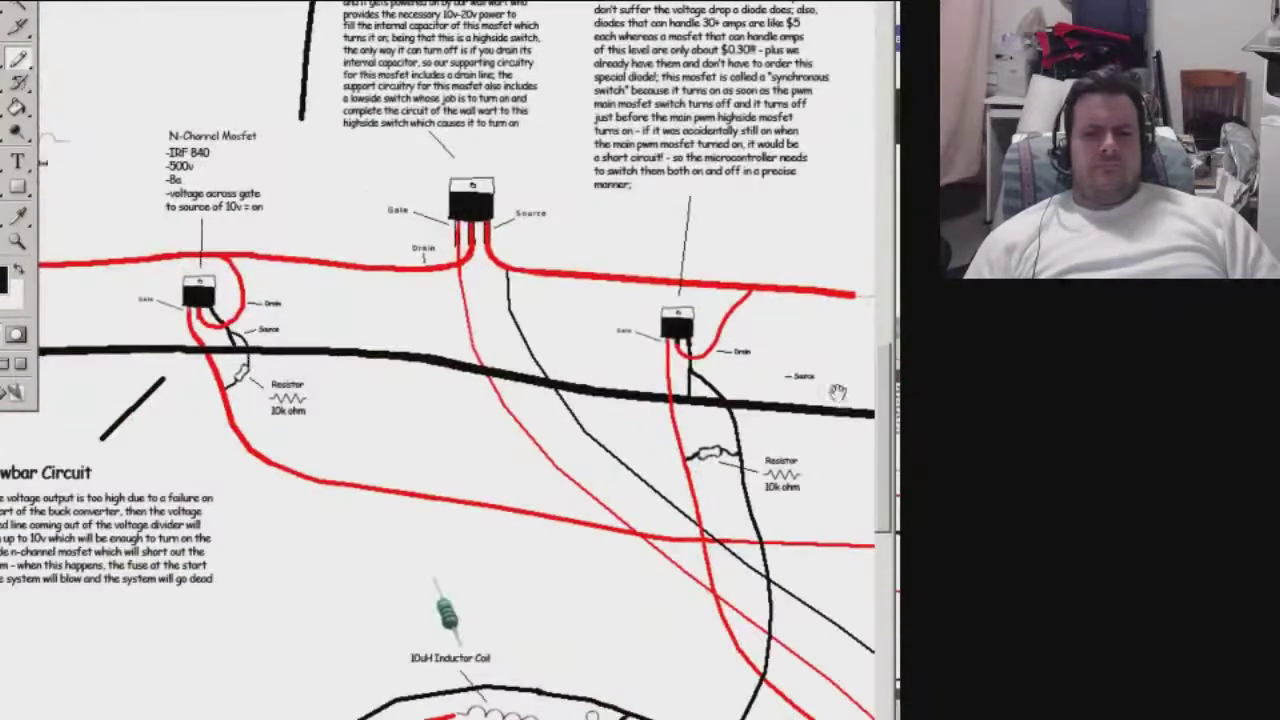
Rotate the 10k ohm resistor 45° in line with its wire and extend the black wire to it.
drag(228, 358, 312, 423)
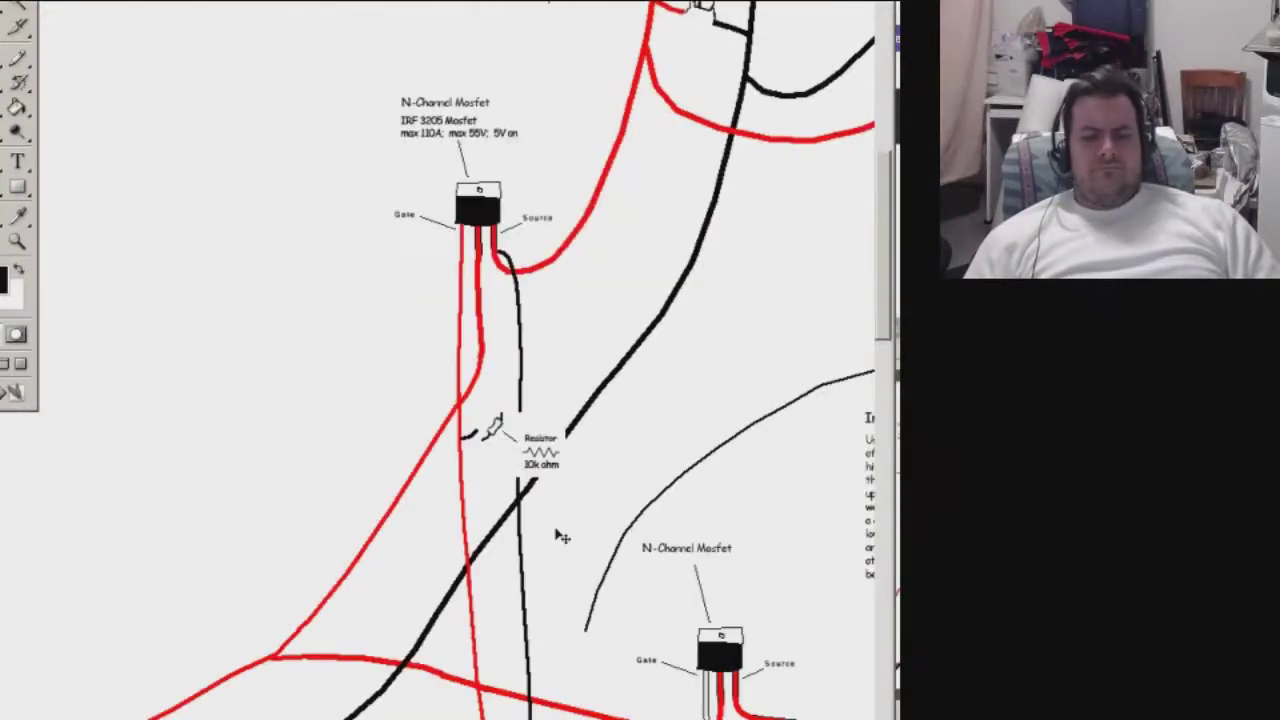
drag(520, 434, 532, 330)
key(ctrl+t)
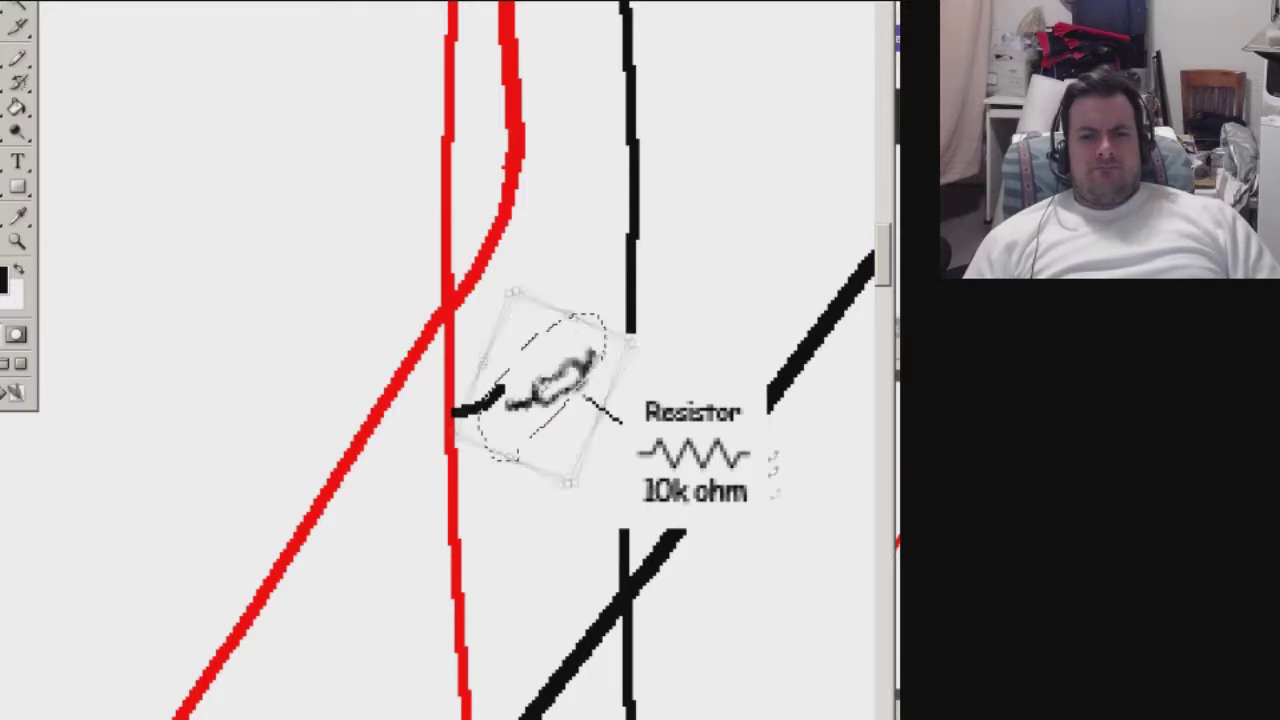
drag(357, 360, 452, 322)
key(Return)
key(ctrl+d)
key(b)
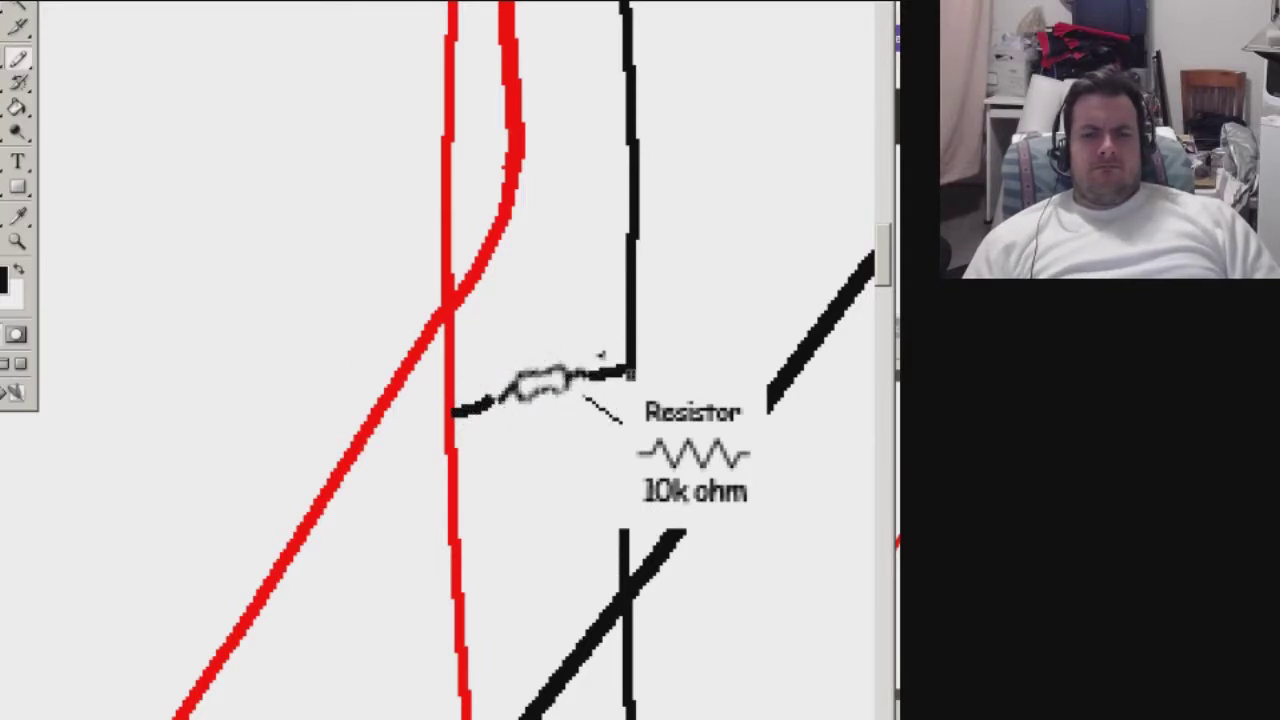
drag(630, 378, 625, 532)
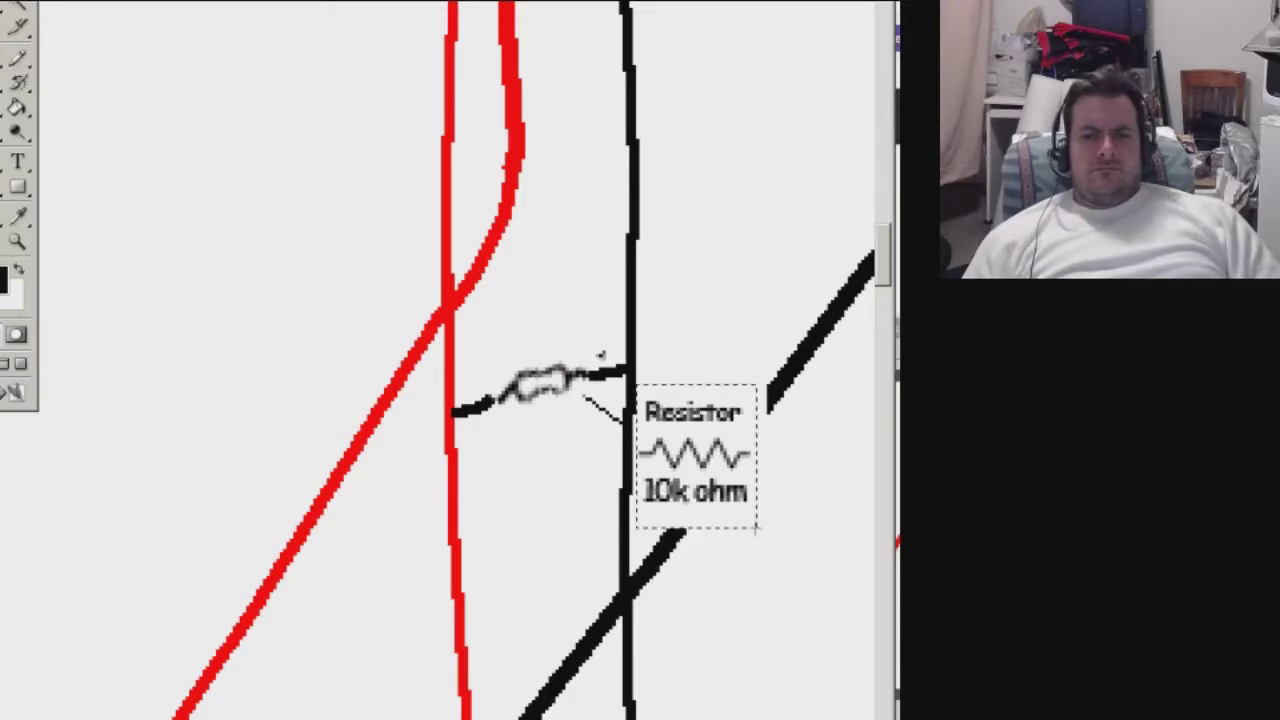
Move the Resistor 10k ohm label to the upper left and draw a pointer line to the resistor.
drag(755, 528, 359, 373)
key(ctrl+d)
key(b)
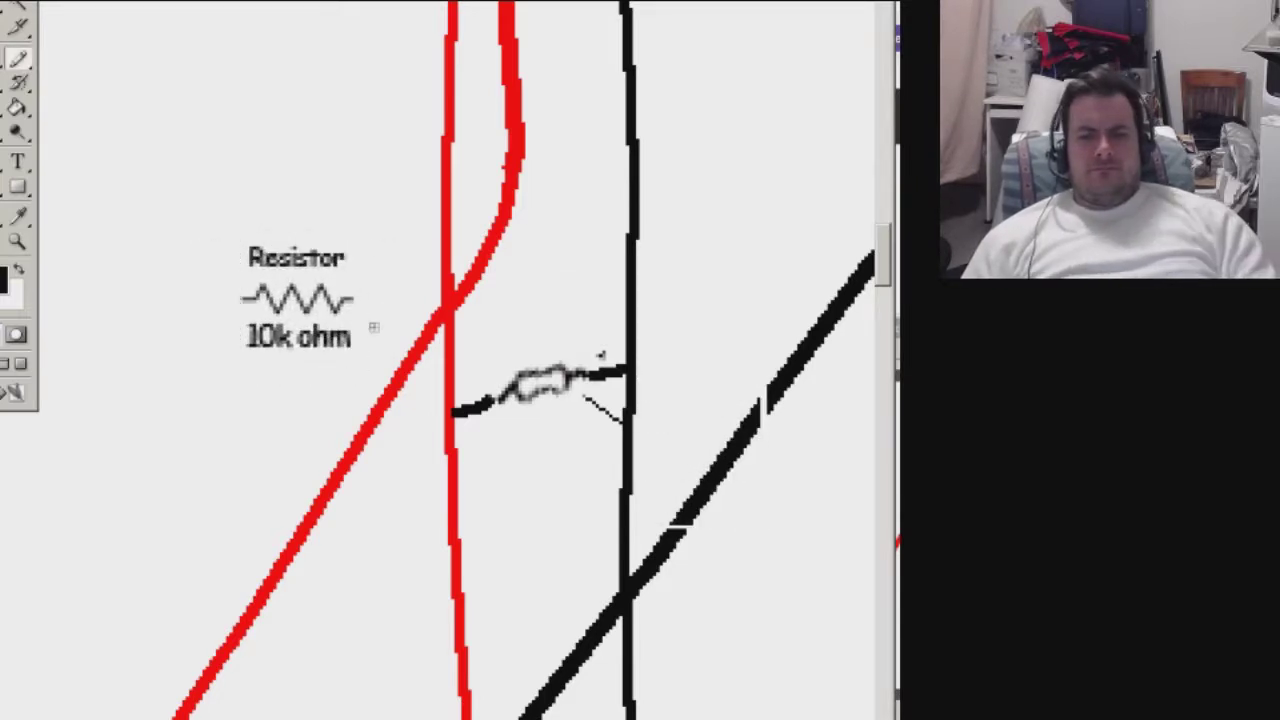
drag(368, 300, 505, 362)
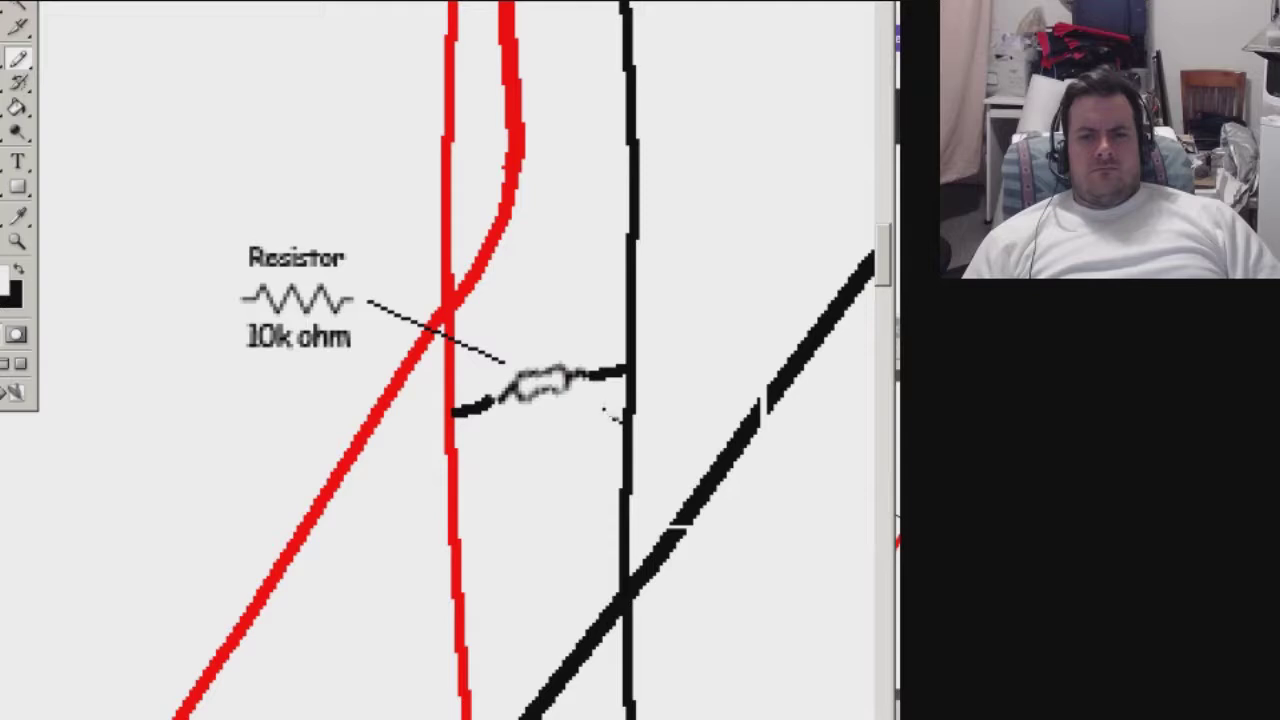
key(x)
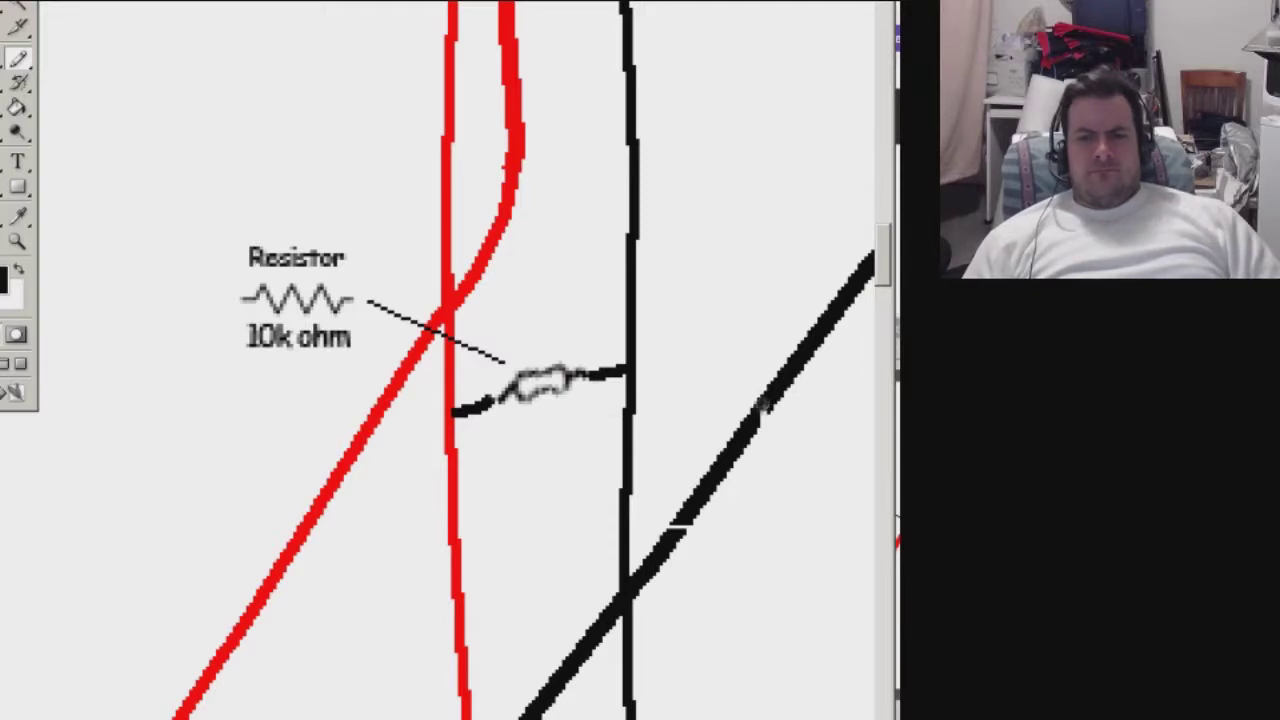
drag(477, 434, 405, 395)
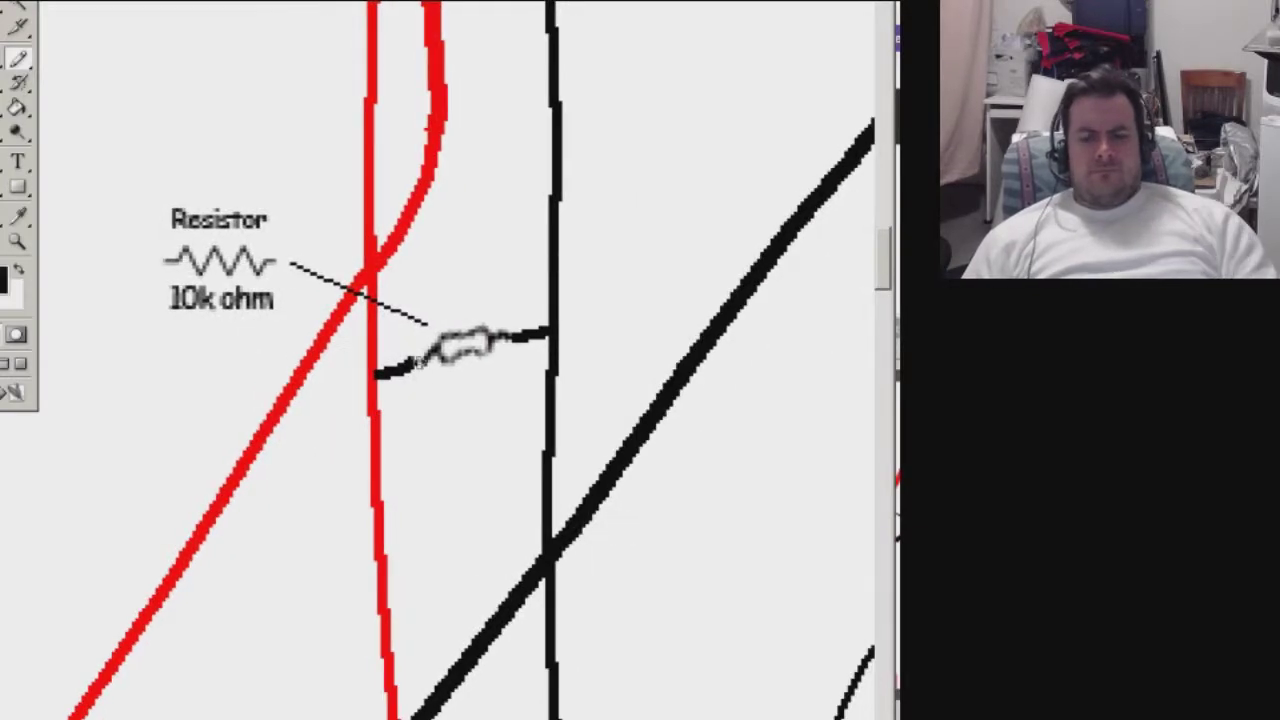
scroll(417, 380, down, 3)
drag(523, 605, 471, 520)
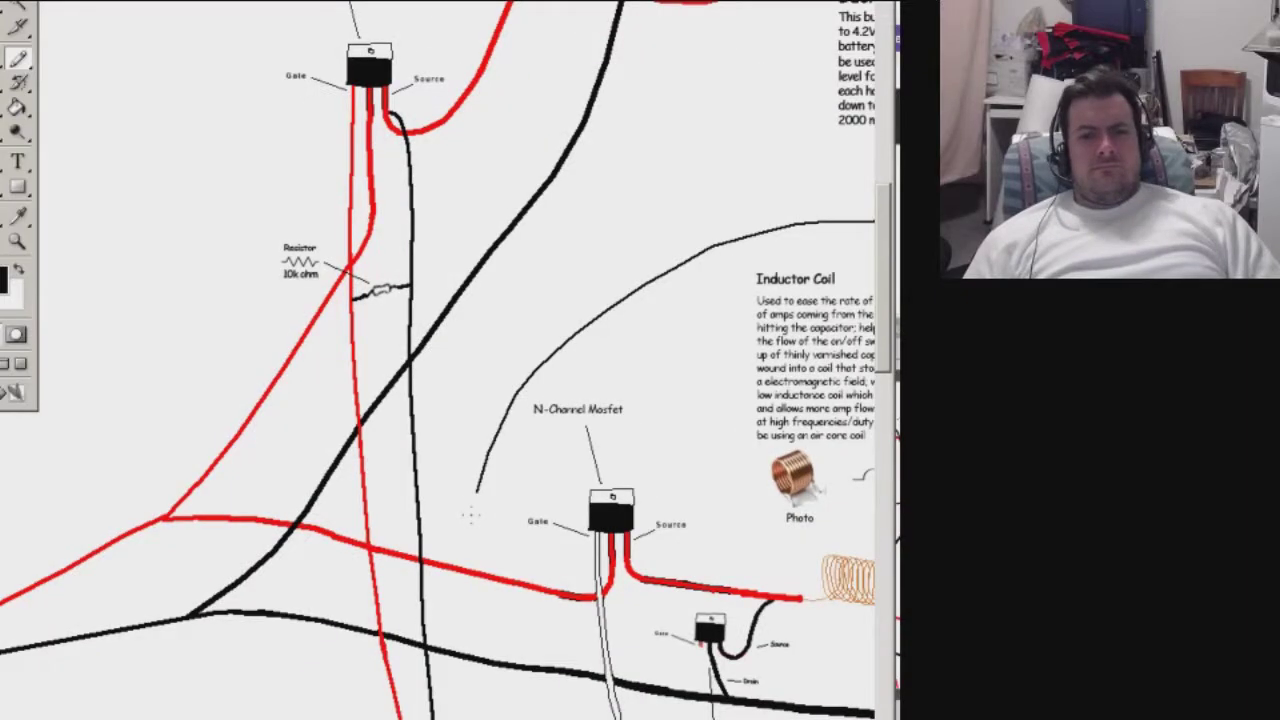
drag(463, 585, 457, 572)
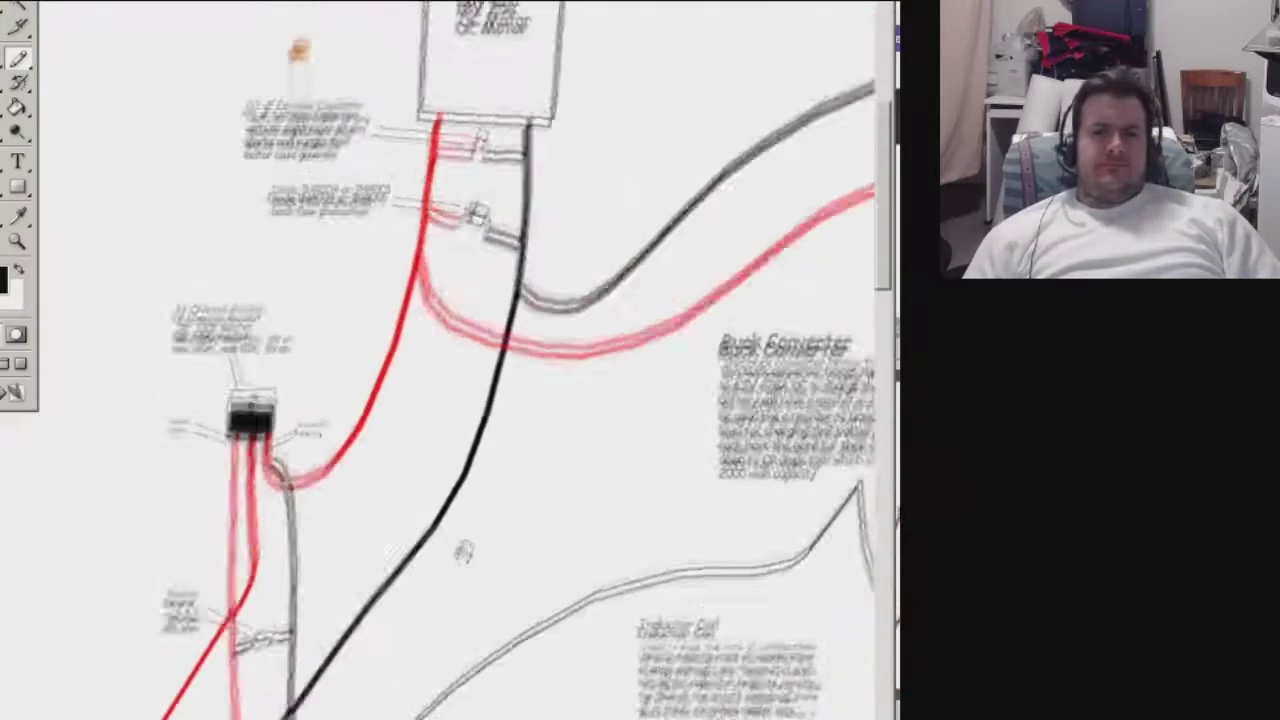
Copy the IRF 3205 spec text (max 110A; max 55V; 5V on) under the lower N-Channel Mosfet label.
drag(450, 578, 444, 578)
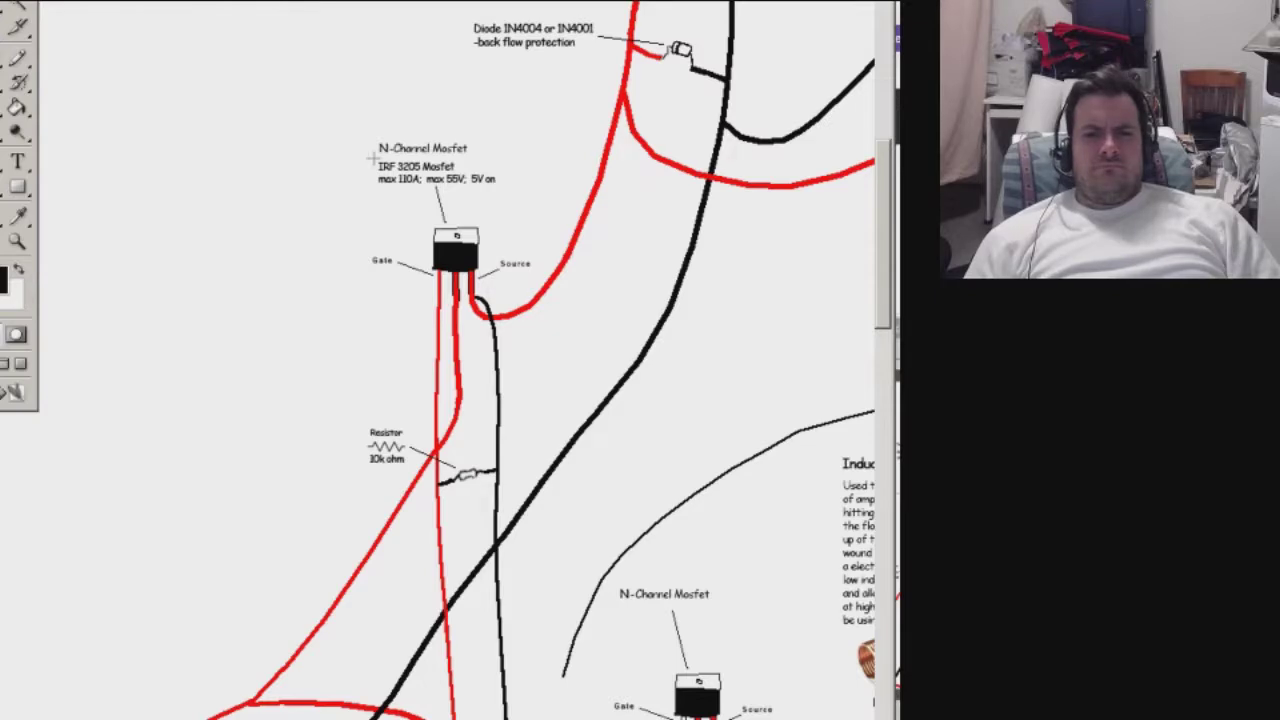
drag(372, 157, 684, 614)
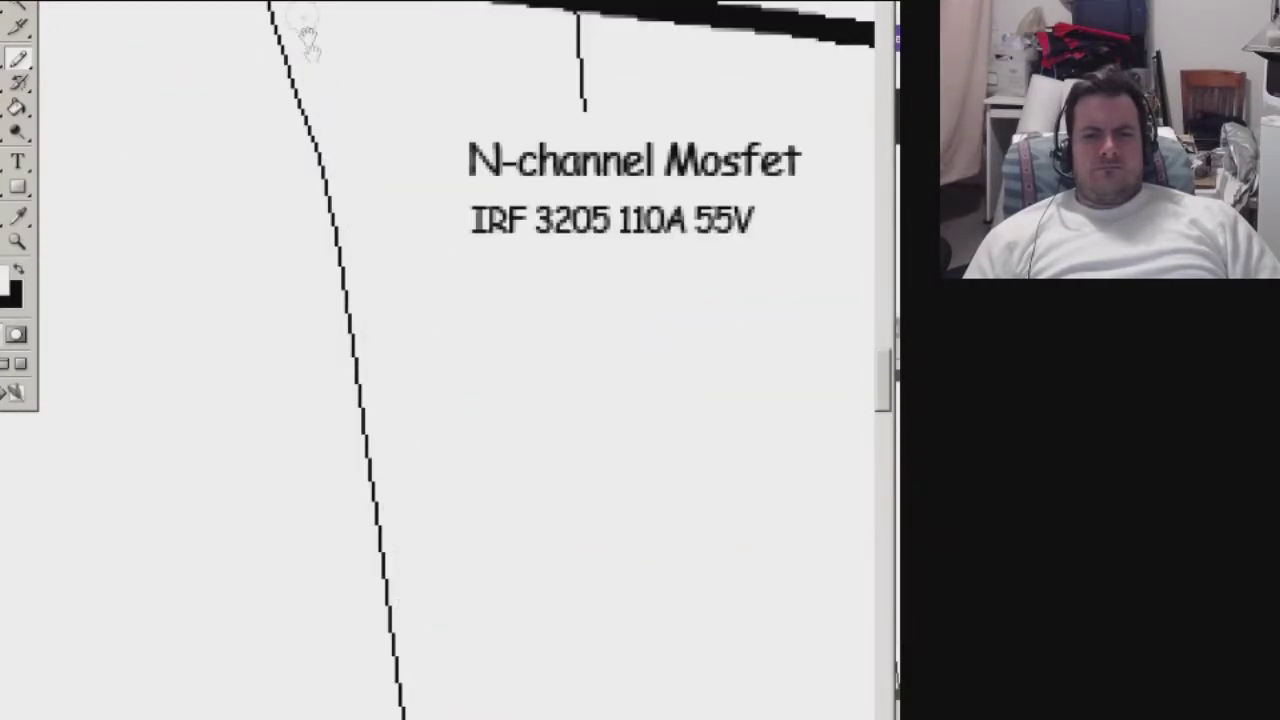
drag(355, 660, 340, 236)
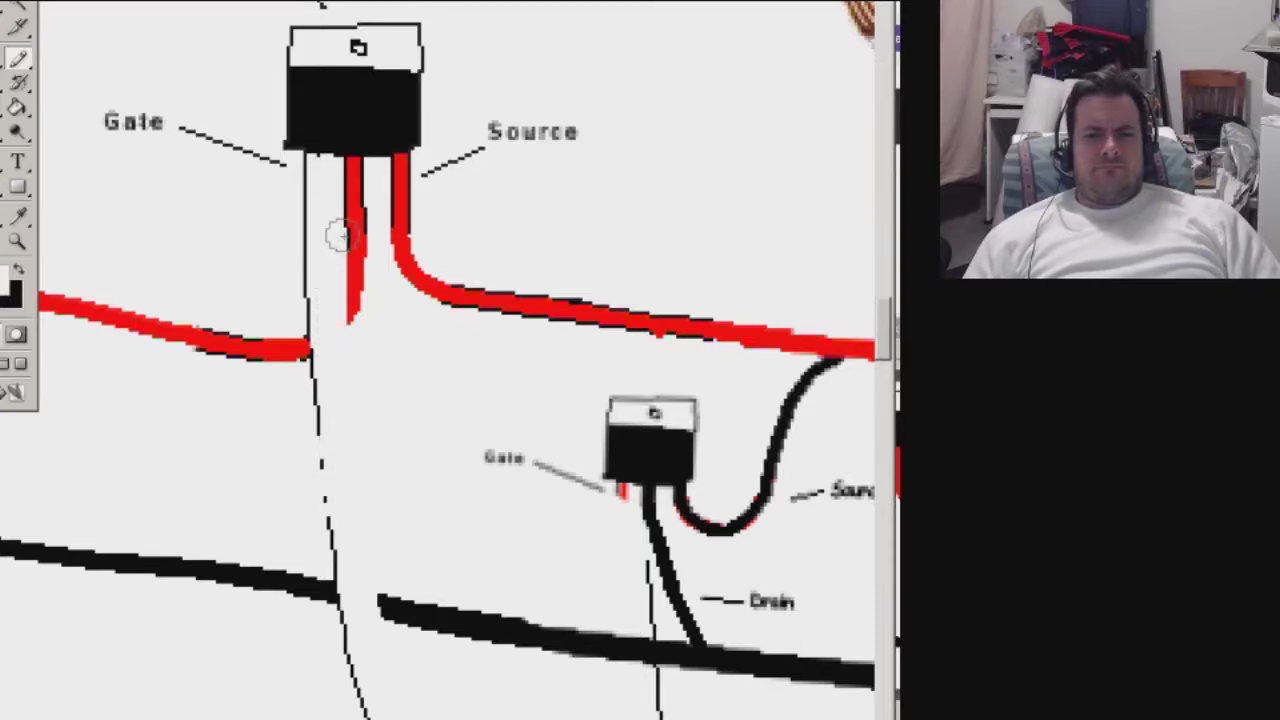
Set the colour to red and trace the upper MOSFET's gate wire downward.
alt+click(350, 240)
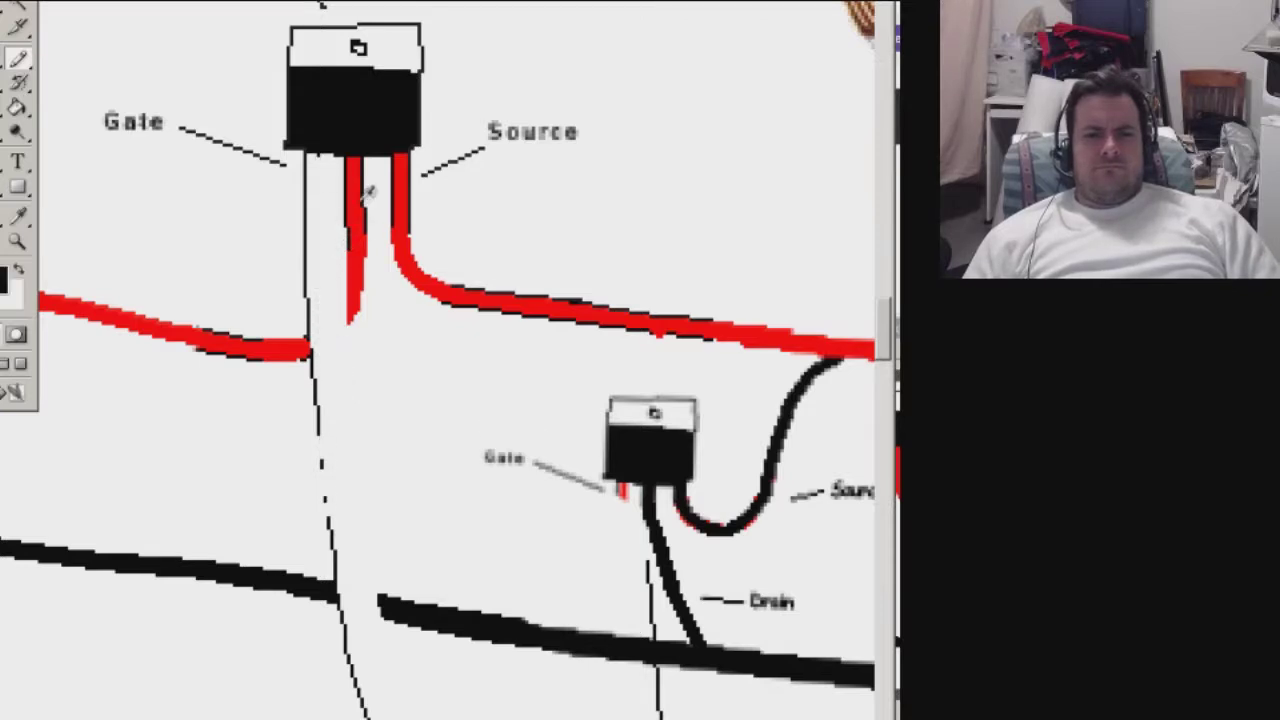
click(308, 156)
drag(308, 158, 318, 436)
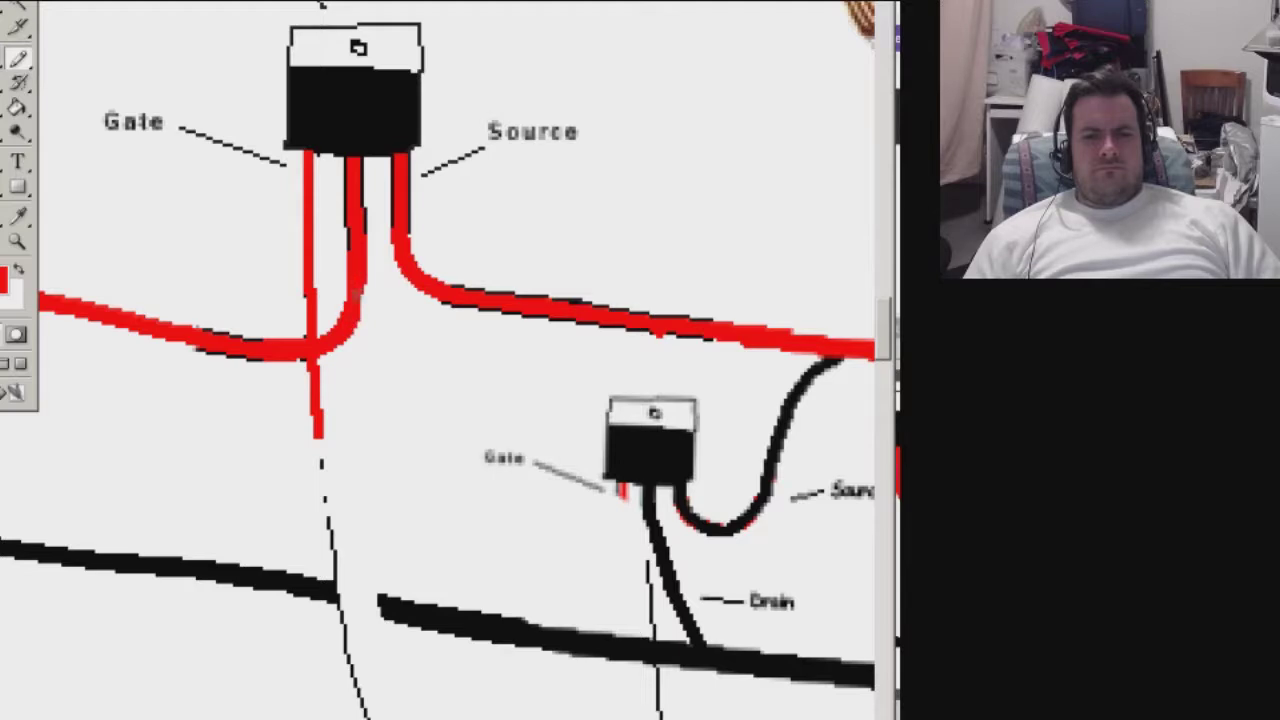
drag(325, 490, 352, 668)
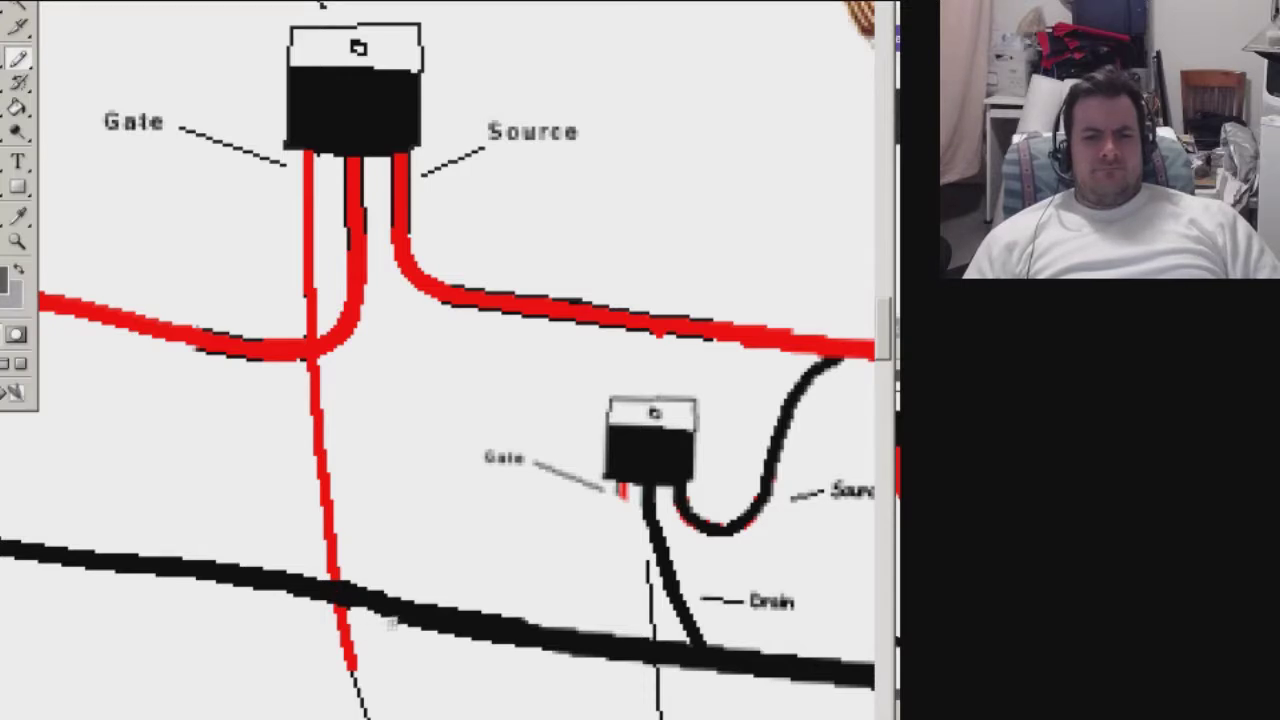
key(x)
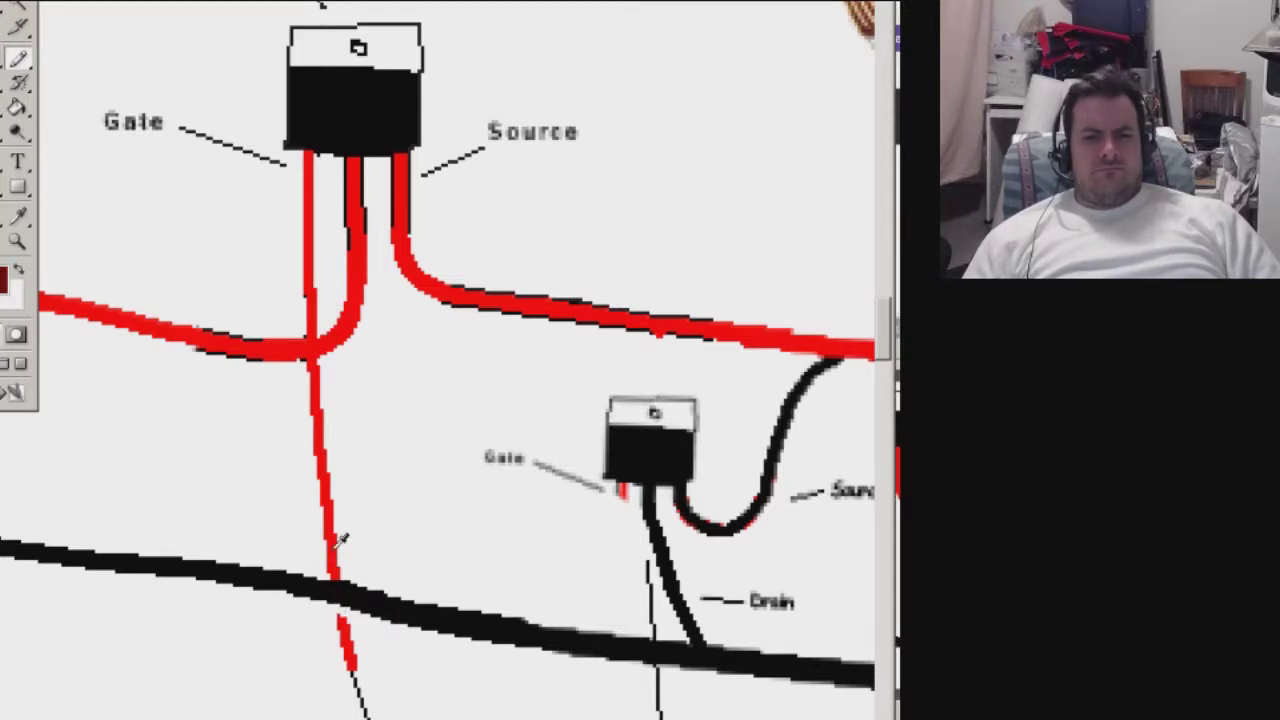
Continue the red gate trace past the crossing down to the Arduino header, redoing one stroke.
scroll(446, 360, down, 5)
drag(355, 535, 392, 672)
scroll(392, 672, down, 10)
mouse_move(296, 160)
mouse_down()
mouse_move(340, 456)
mouse_move(325, 410)
mouse_move(355, 505)
mouse_up()
scroll(340, 456, down, 6)
key(ctrl+z)
drag(388, 257, 397, 555)
scroll(397, 555, down, 5)
scroll(390, 385, down, 3)
drag(398, 232, 402, 293)
drag(413, 470, 414, 500)
scroll(424, 486, up, 2)
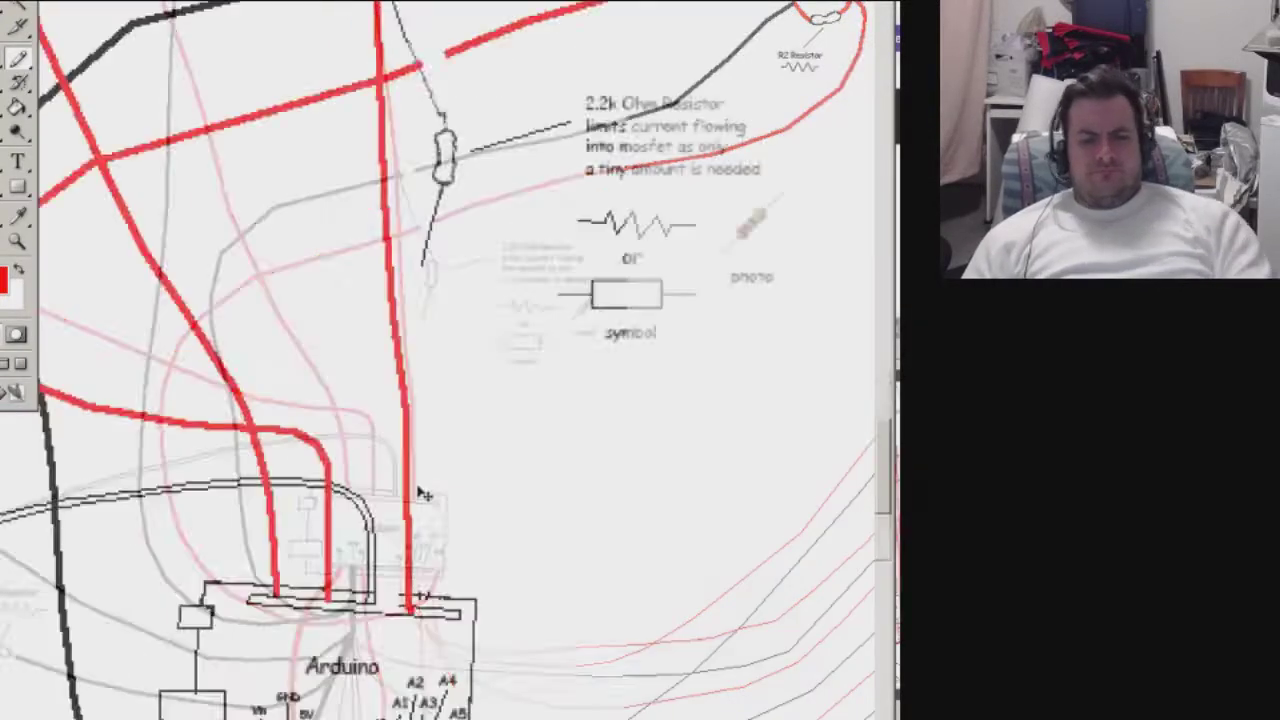
Paint out the 2.2k resistor sketch and its note in white, then redraw the black wire across the gap.
scroll(424, 486, up, 2)
scroll(424, 486, up, 2)
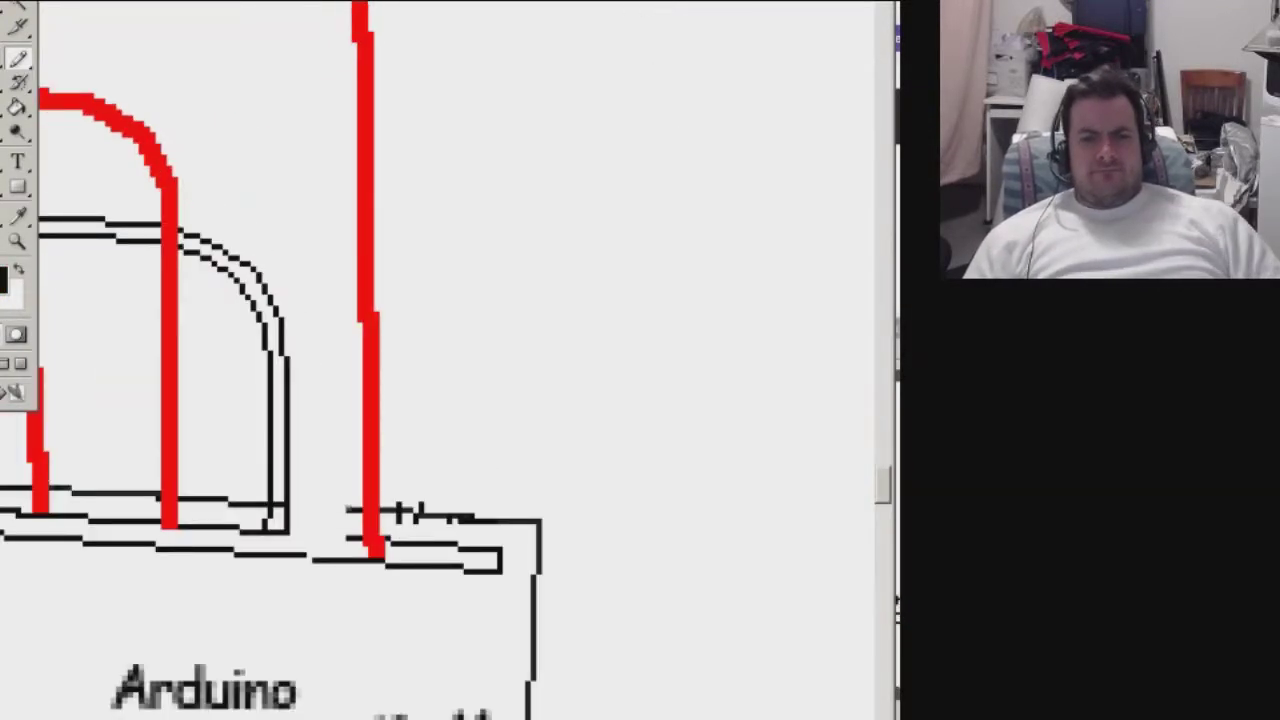
key(x)
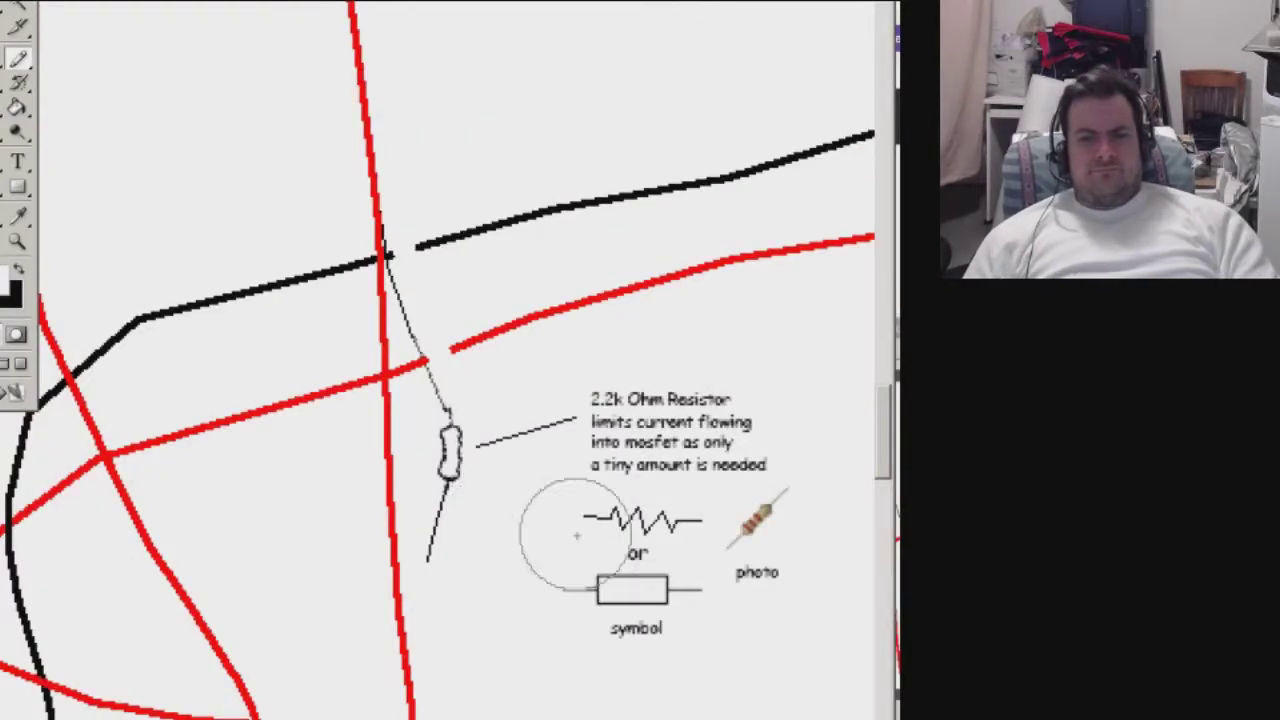
drag(480, 508, 451, 206)
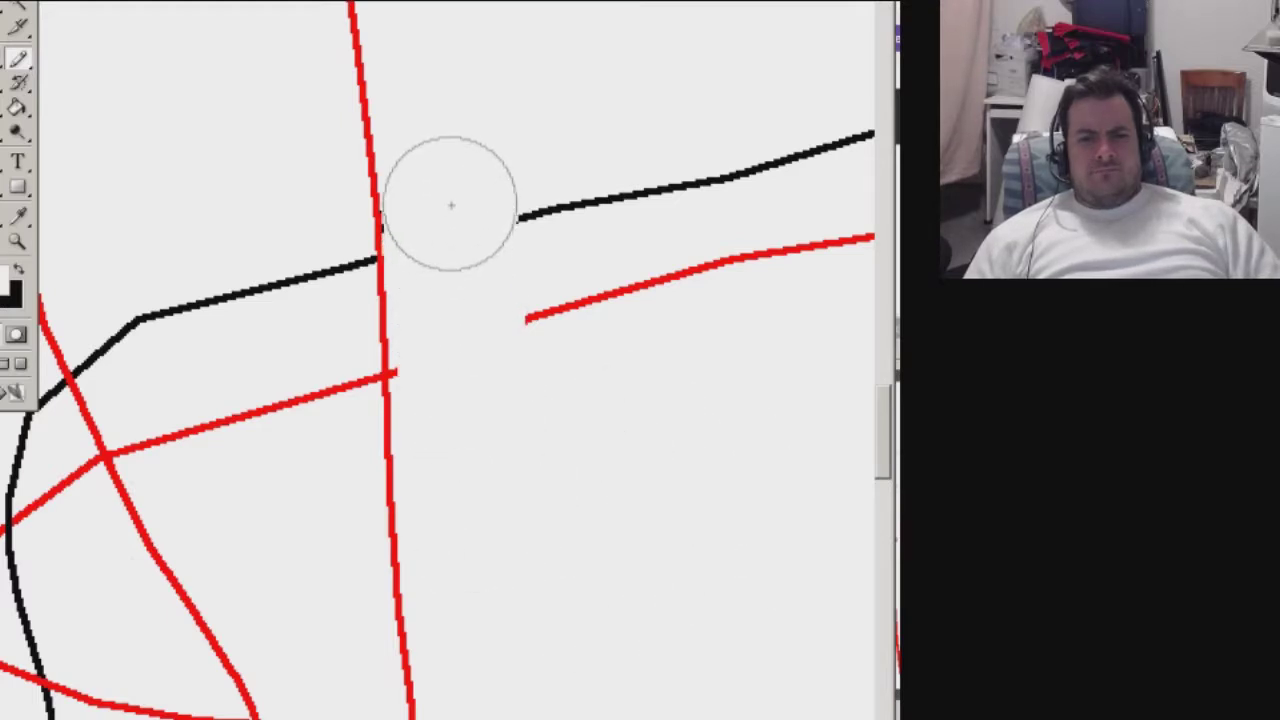
key(x)
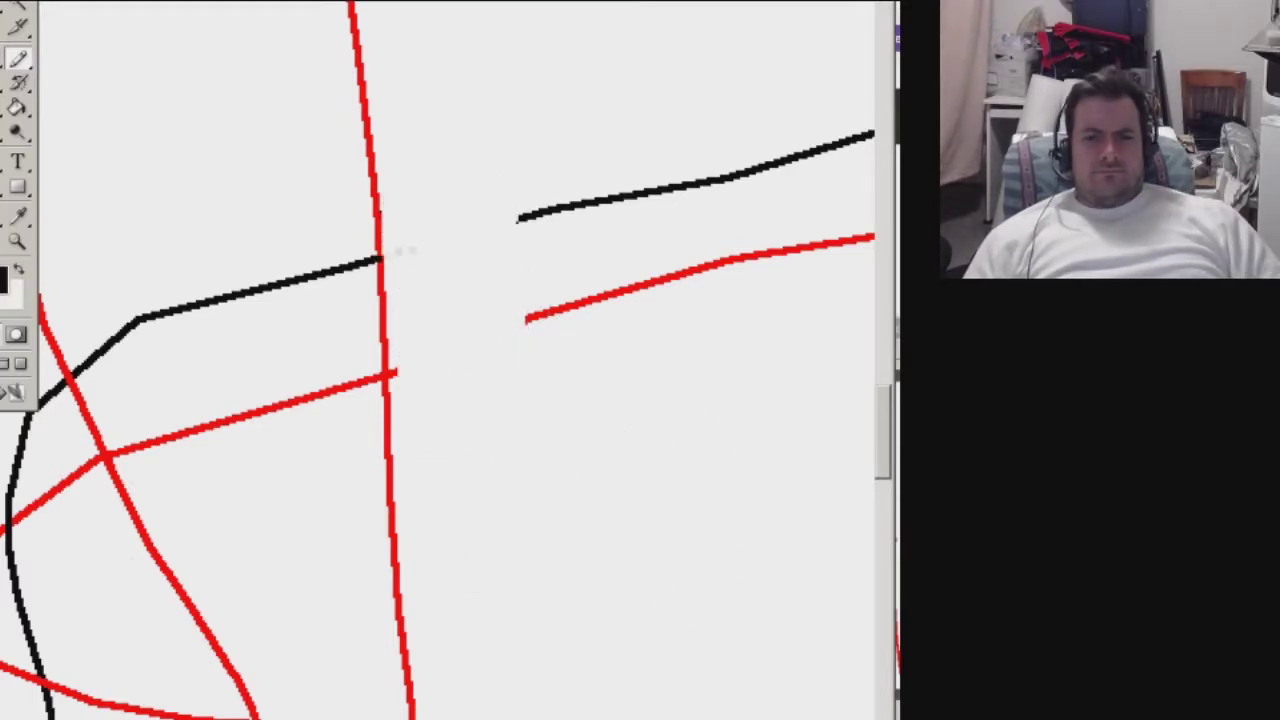
drag(380, 260, 466, 238)
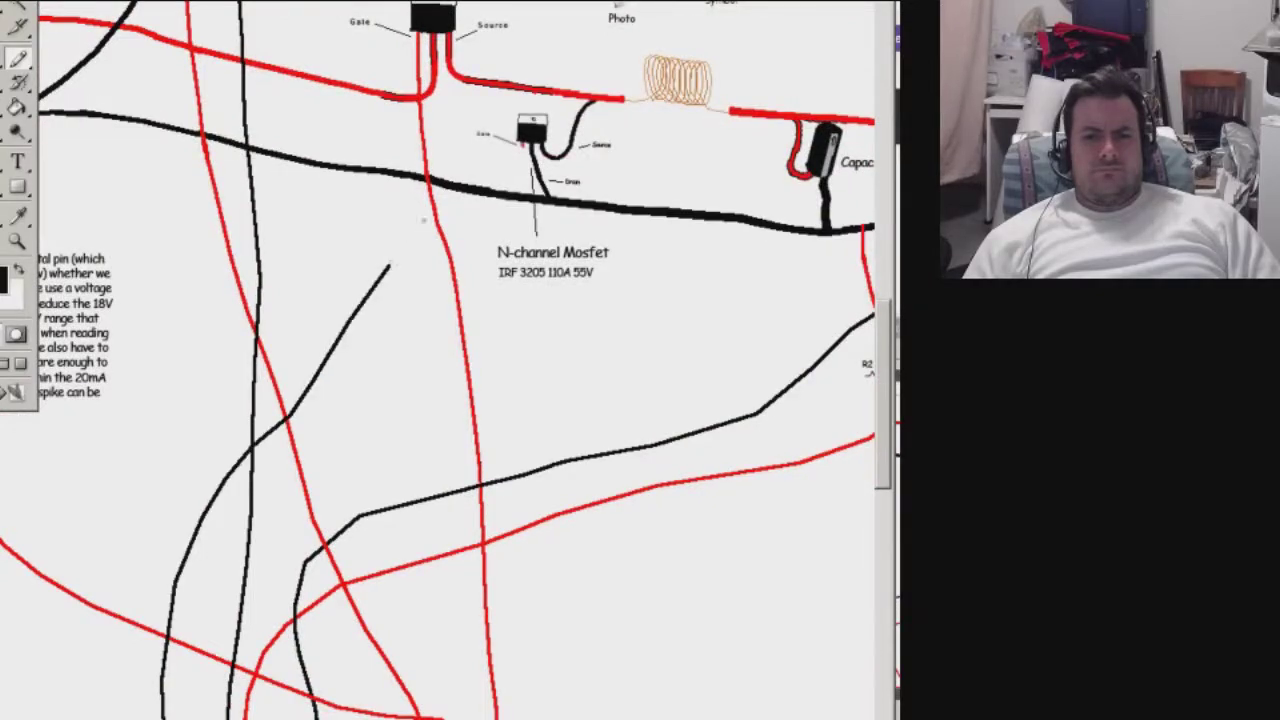
Extend the black wire past the upper MOSFET's source leg, then switch to red and pan to check.
drag(390, 265, 450, 177)
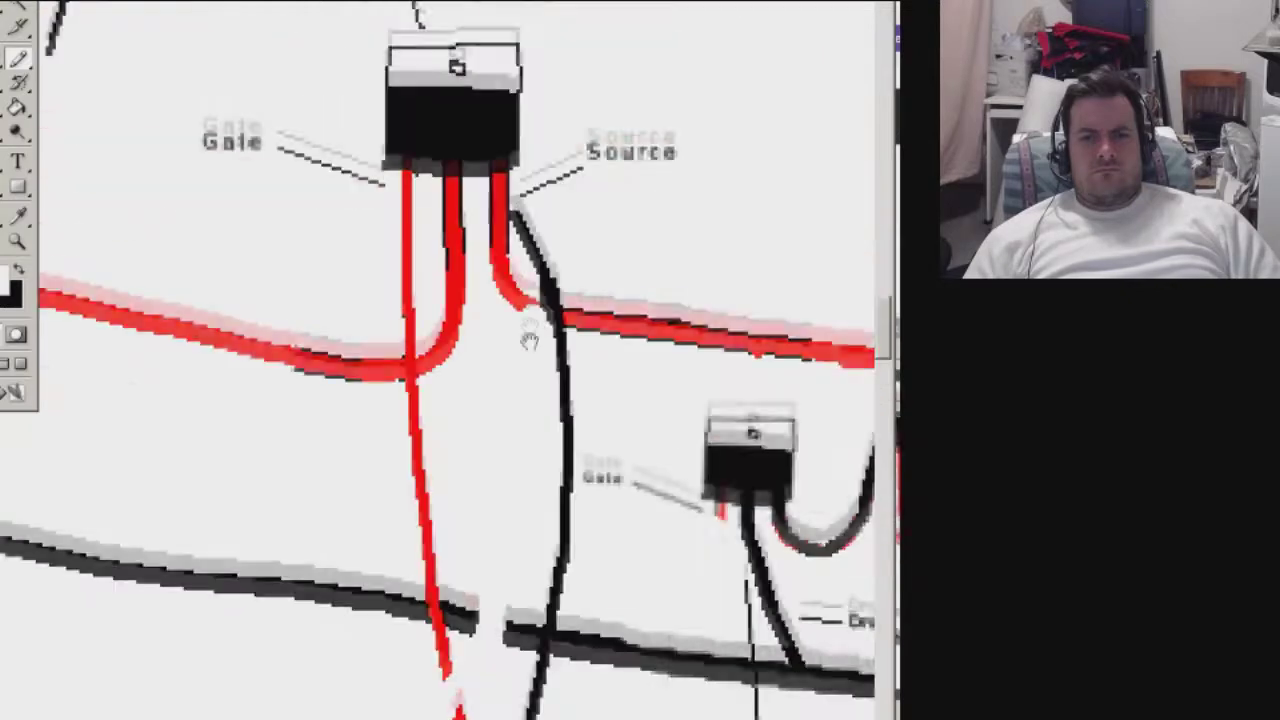
key(x)
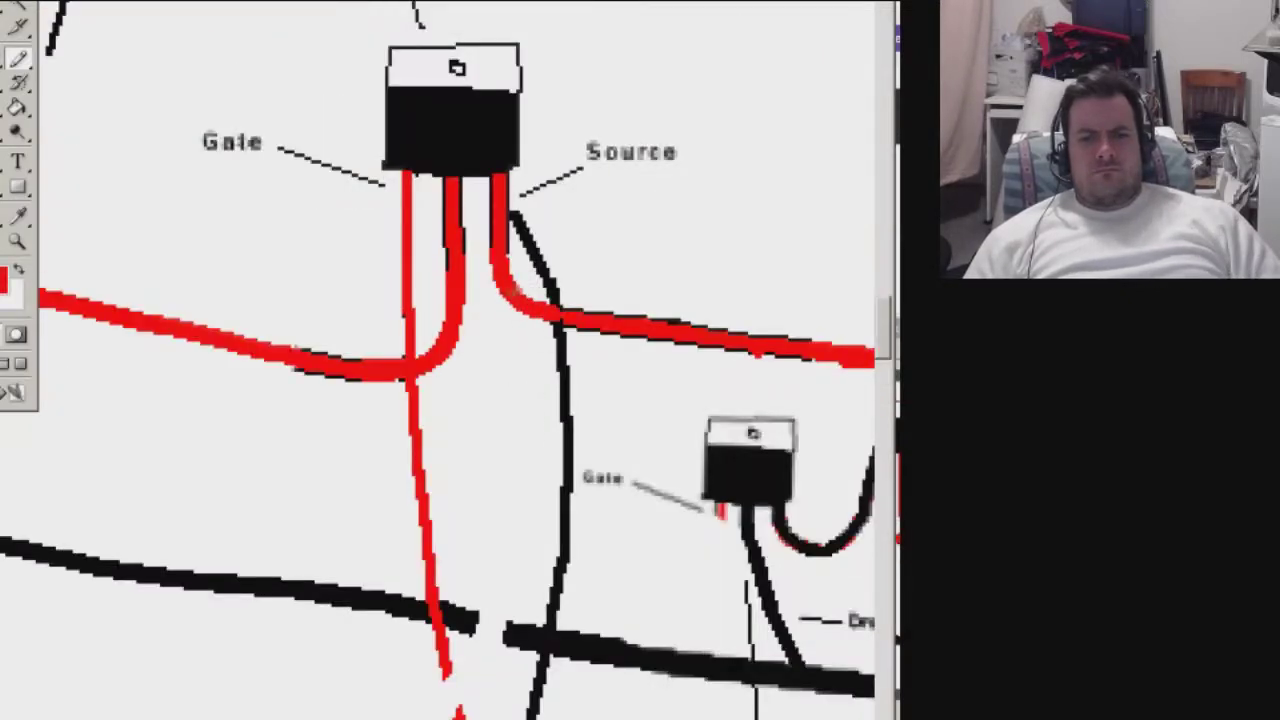
drag(517, 289, 500, 229)
drag(639, 392, 642, 293)
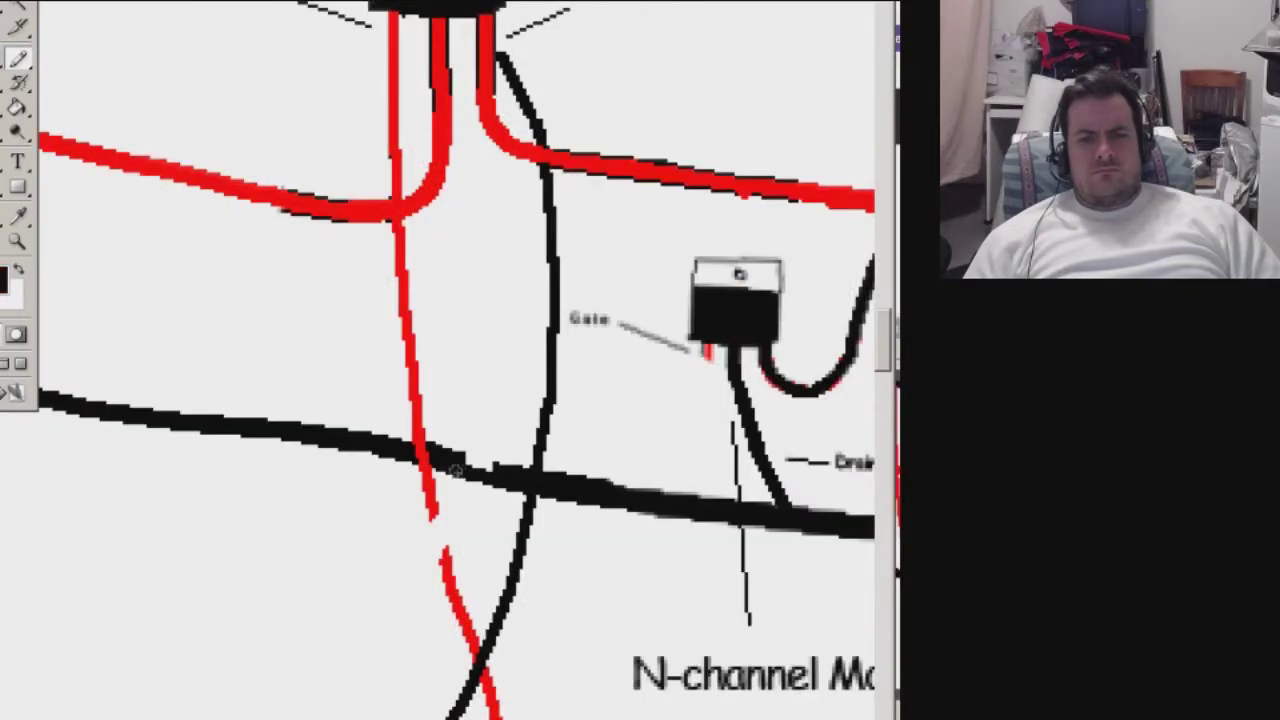
drag(461, 508, 468, 432)
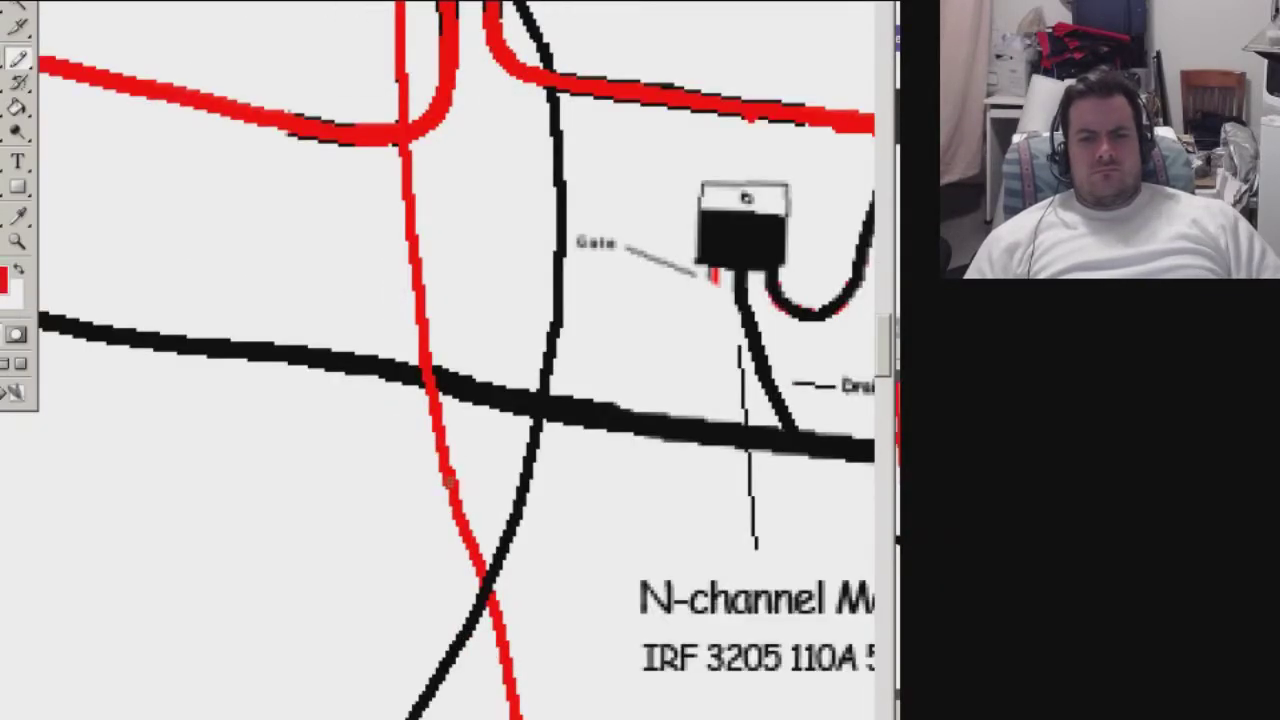
scroll(538, 648, down, 2)
scroll(538, 648, down, 3)
scroll(480, 600, down, 3)
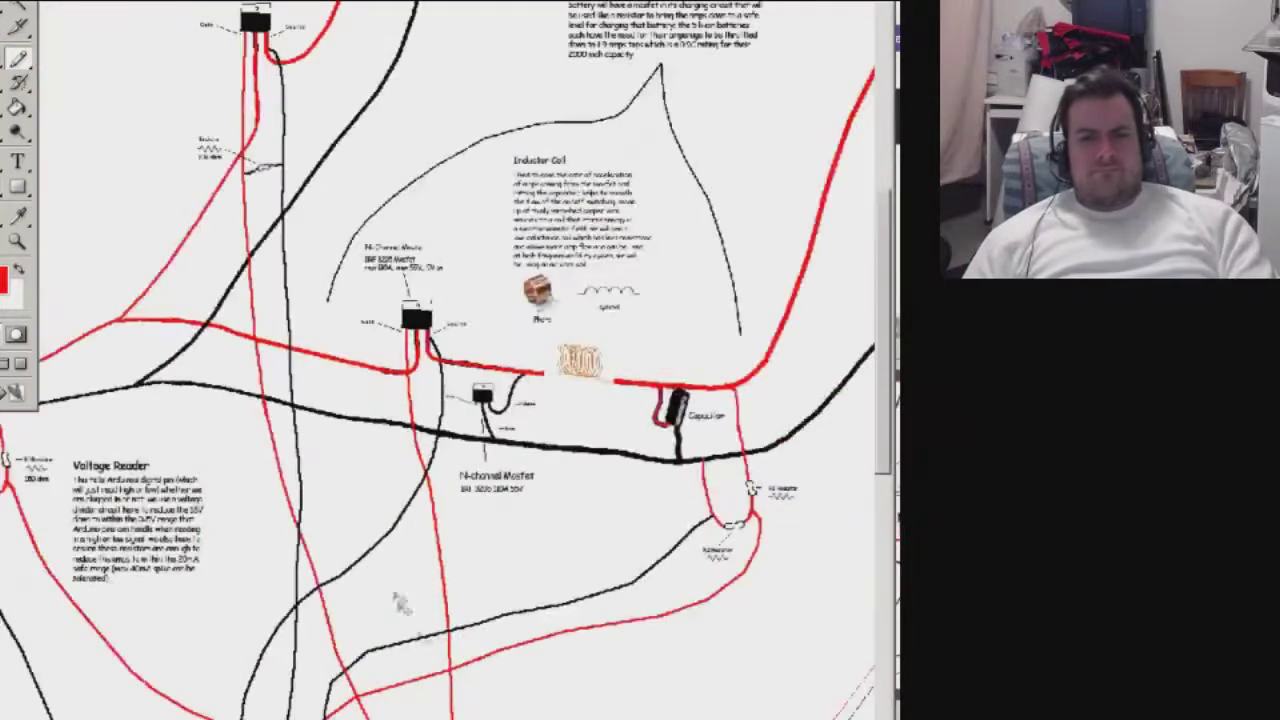
Place a copy of the resistor between the upper MOSFET's gate wire and the black wire.
scroll(406, 521, up, 3)
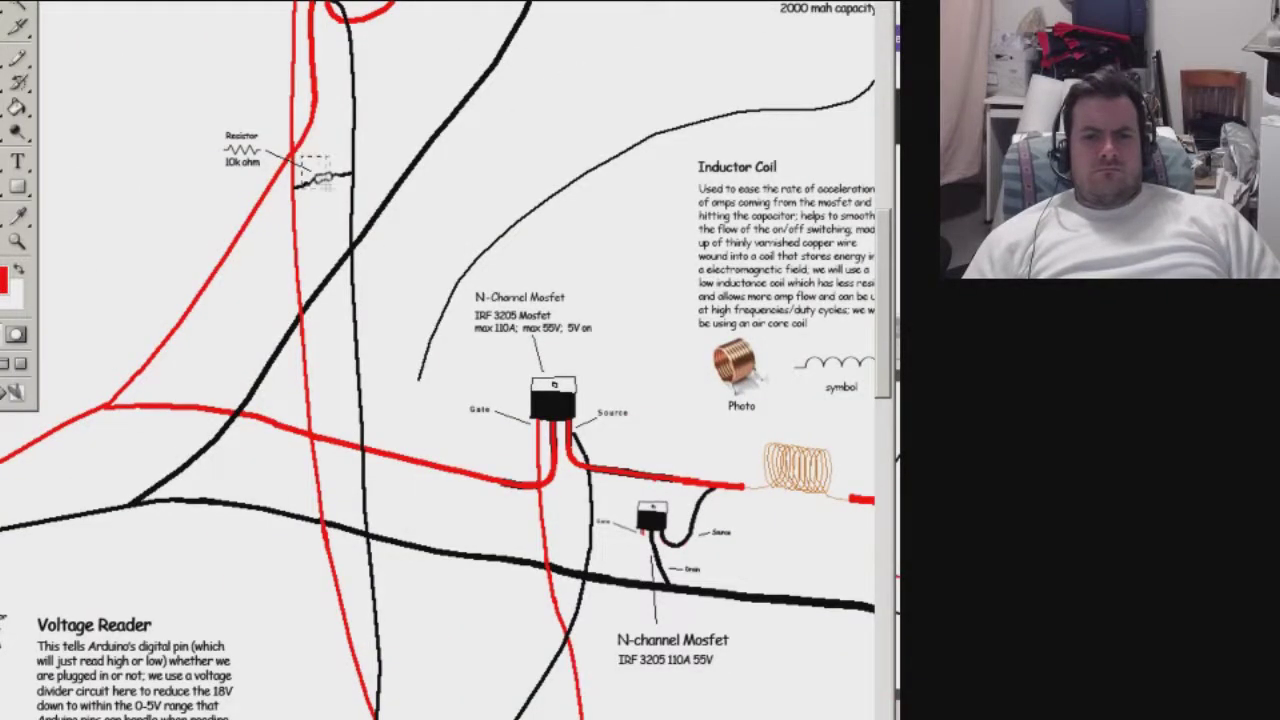
drag(341, 240, 573, 528)
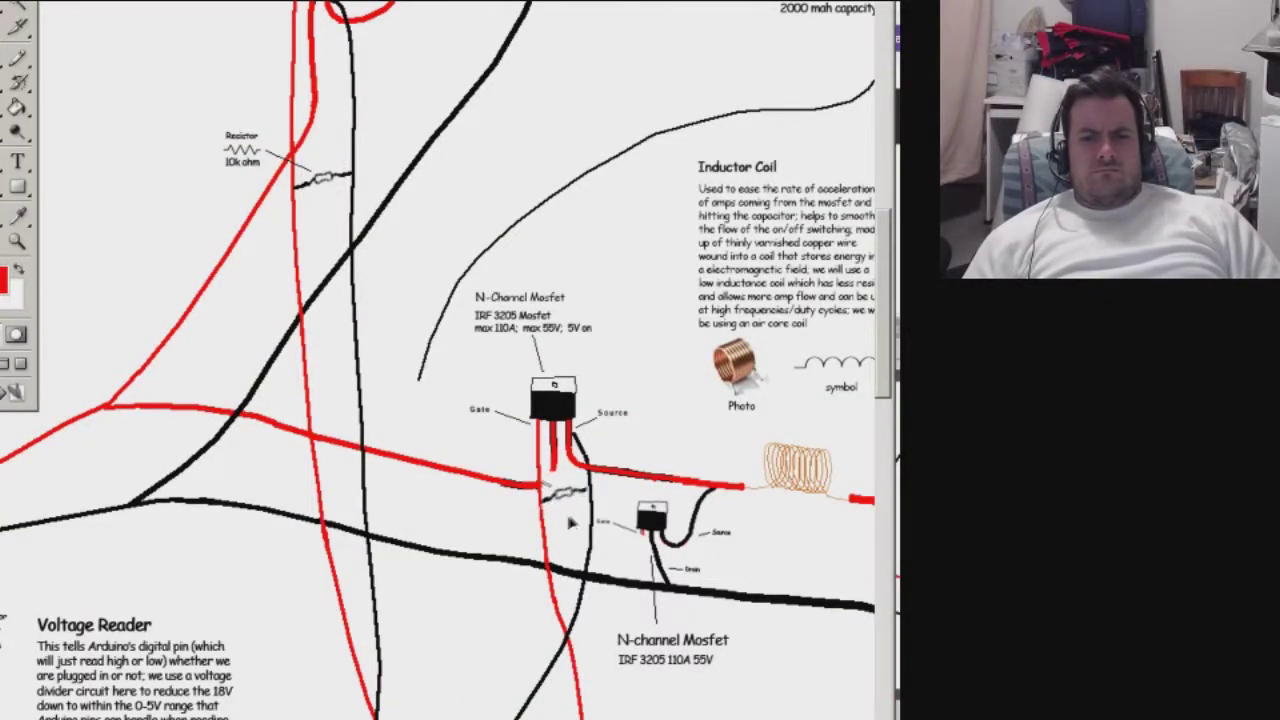
scroll(570, 522, up, 3)
drag(505, 400, 465, 470)
mouse_move(545, 390)
mouse_down()
mouse_move(608, 440)
mouse_move(528, 298)
mouse_up()
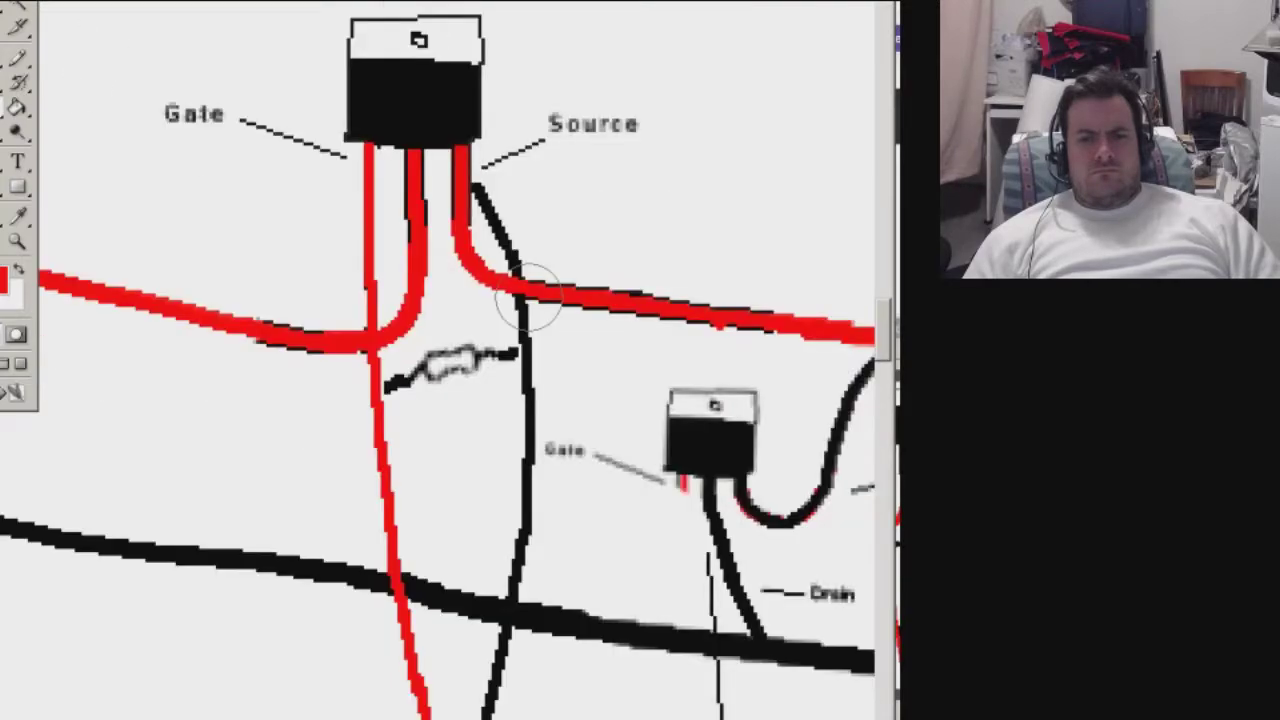
scroll(530, 298, down, 3)
scroll(349, 230, up, 1)
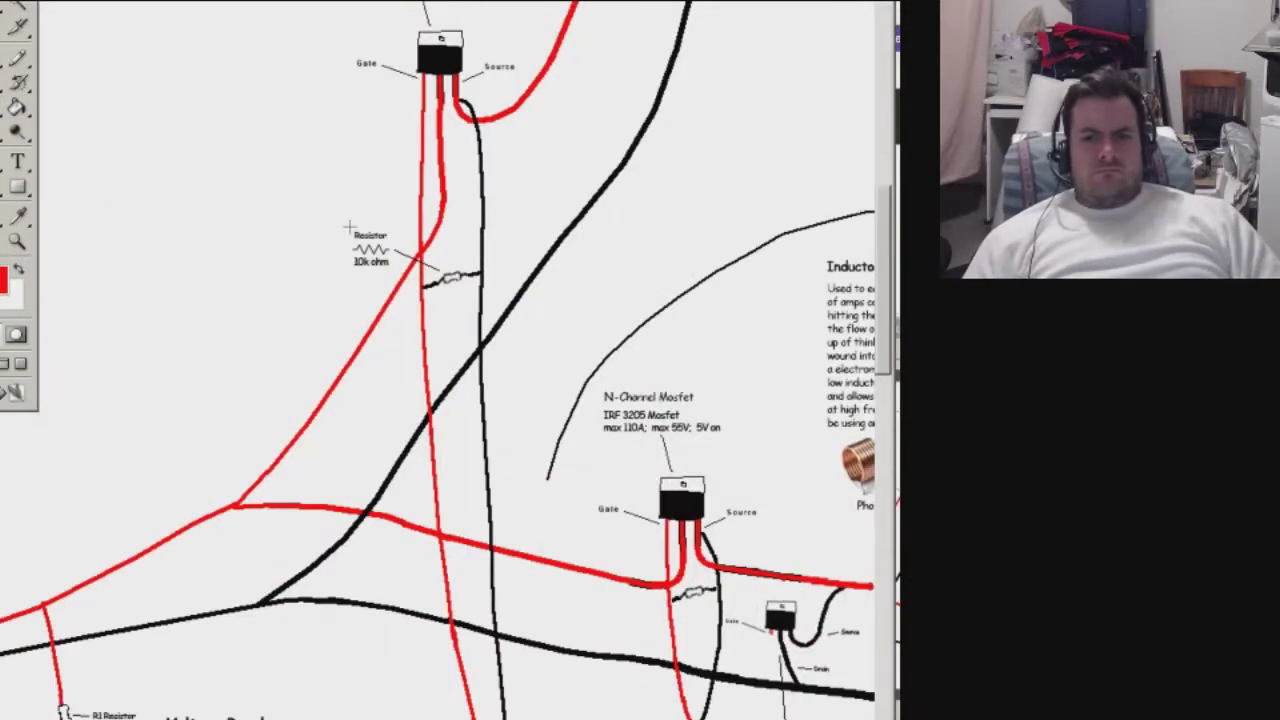
Copy the Resistor 10k ohm label beside it and draw a leader line to the resistor.
drag(381, 283, 652, 638)
scroll(652, 630, down, 2)
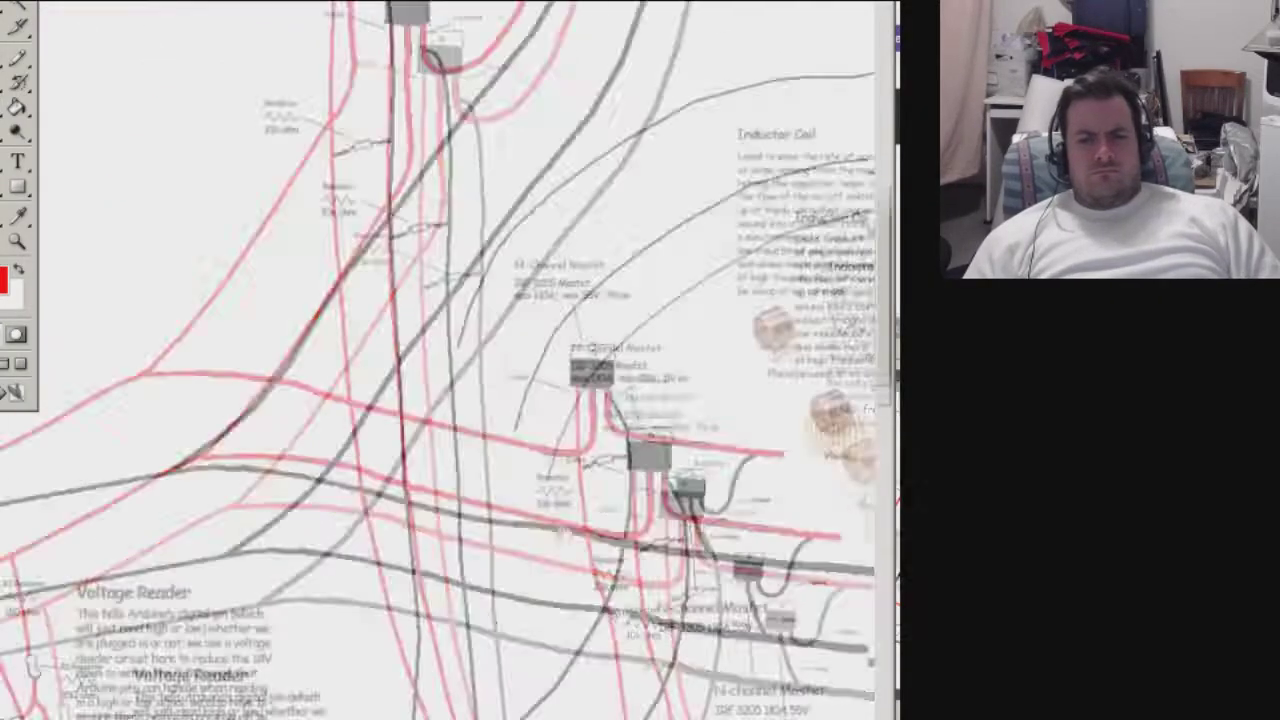
scroll(658, 436, up, 5)
key(b)
drag(449, 434, 555, 370)
scroll(623, 509, down, 2)
scroll(623, 514, down, 2)
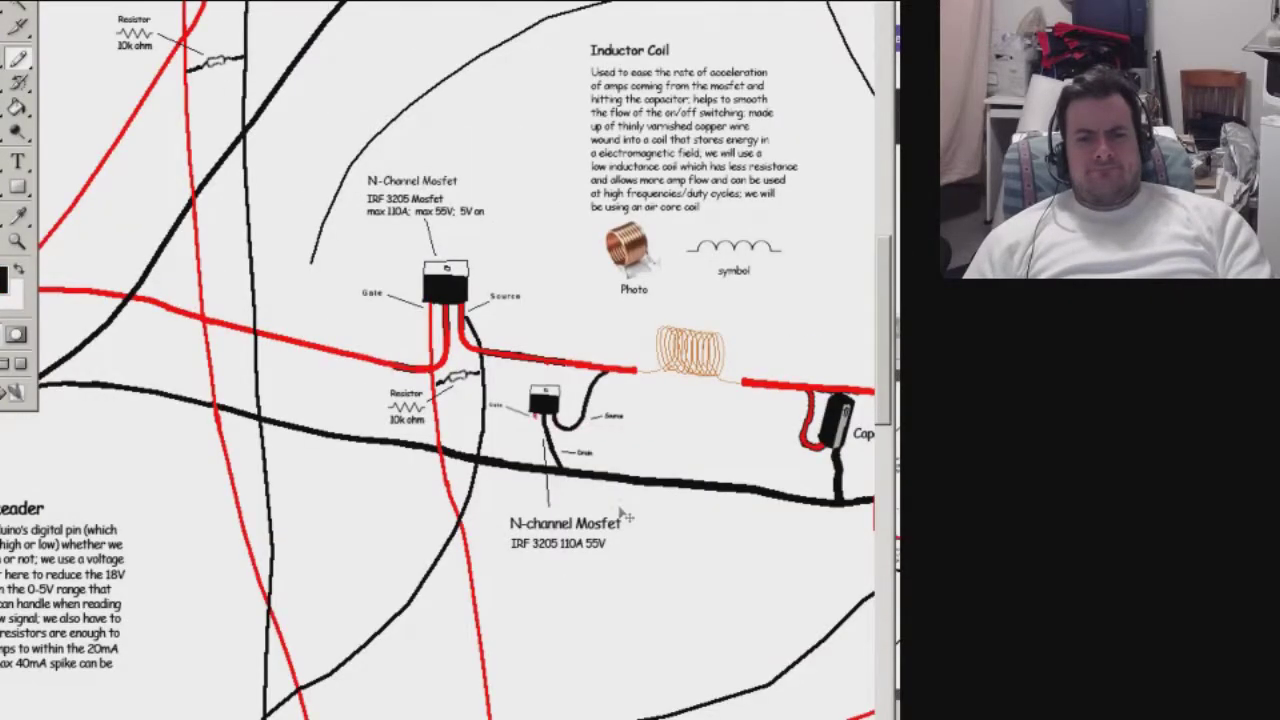
scroll(627, 517, up, 2)
scroll(354, 344, down, 2)
Select the lower MOSFET and coil block and nudge it slightly down.
drag(486, 411, 582, 570)
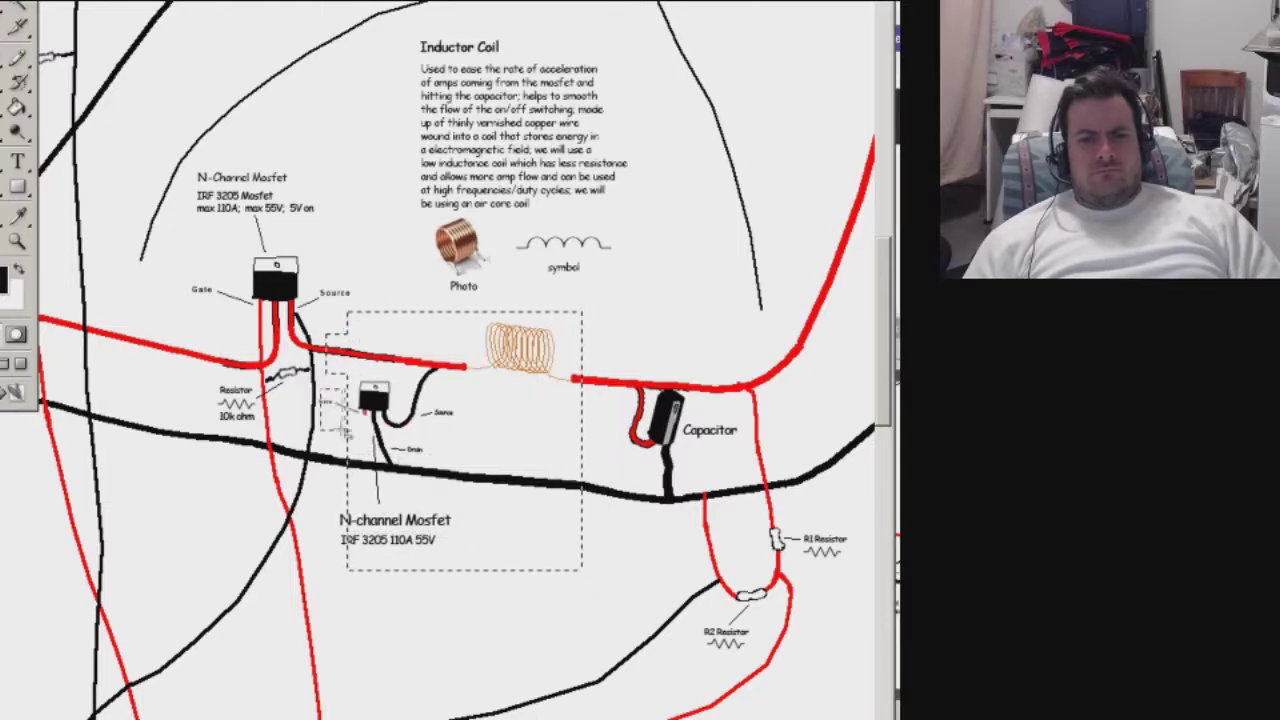
scroll(345, 428, up, 3)
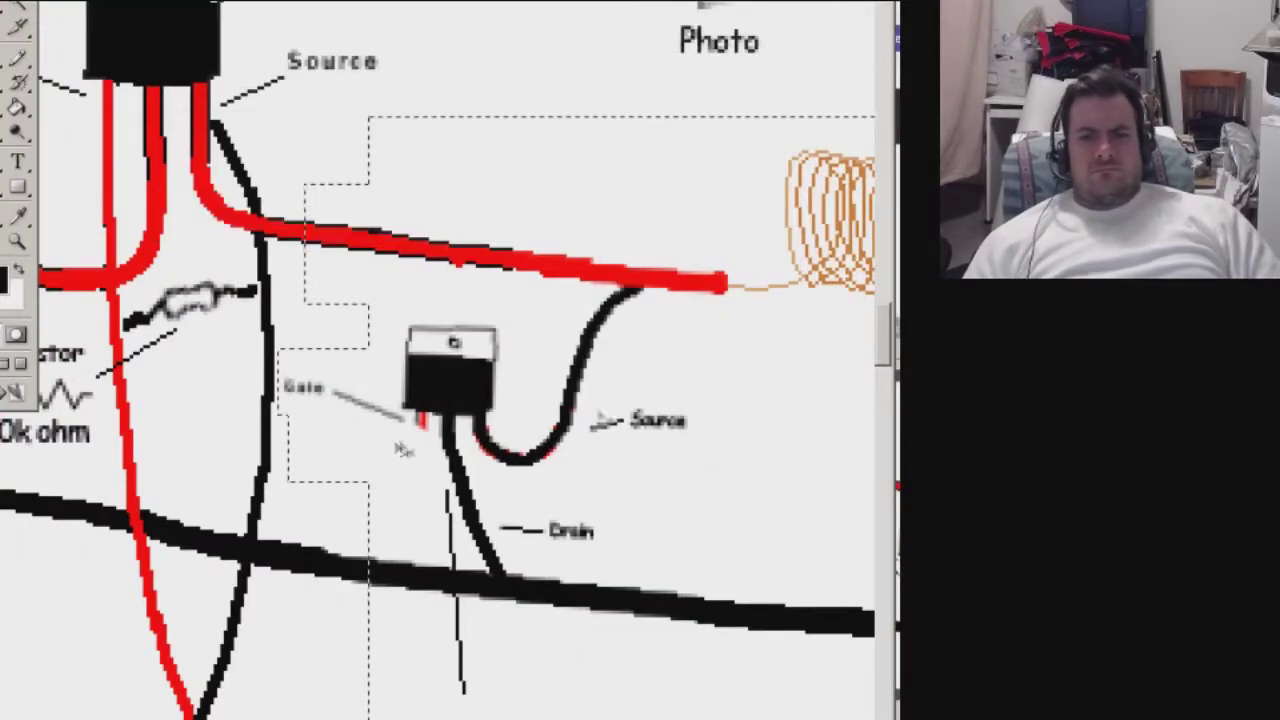
scroll(403, 448, down, 1)
scroll(403, 448, down, 2)
key(Down)
key(Down)
key(Down)
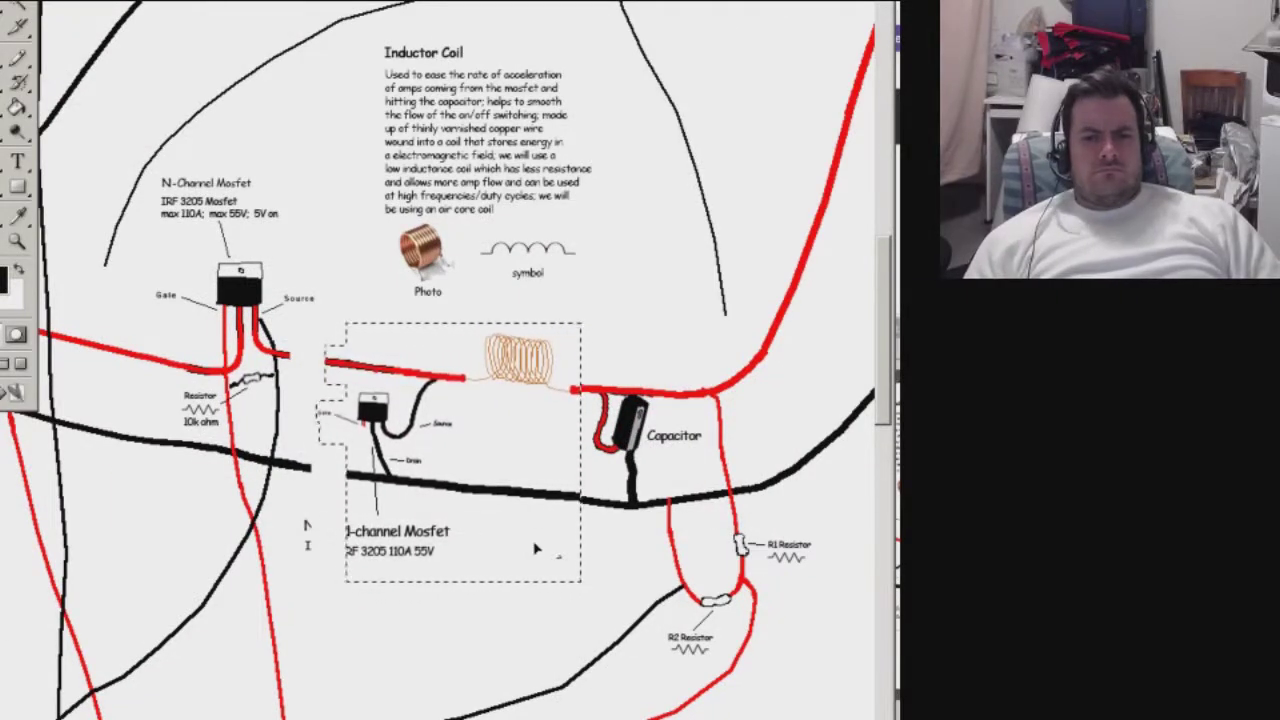
scroll(392, 420, up, 3)
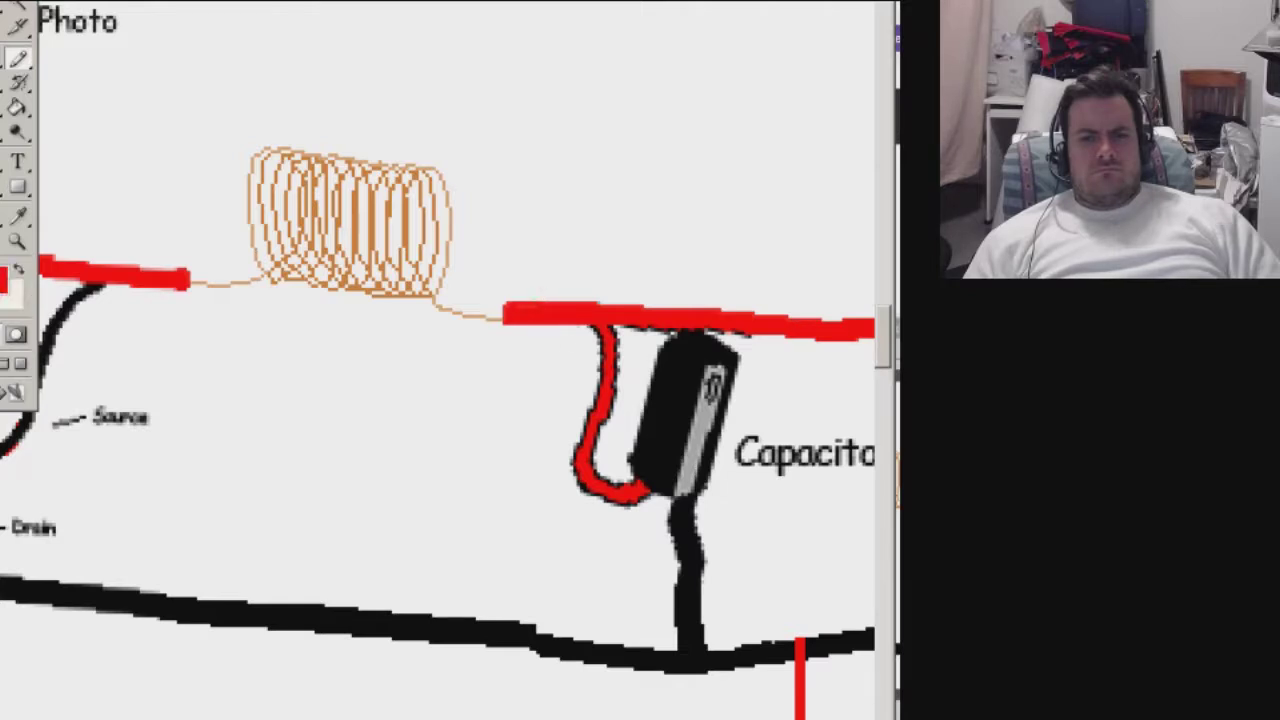
Erase the broken wire ends and repaint the black ground wire and red wire across the gaps.
drag(433, 446, 483, 366)
drag(563, 563, 350, 548)
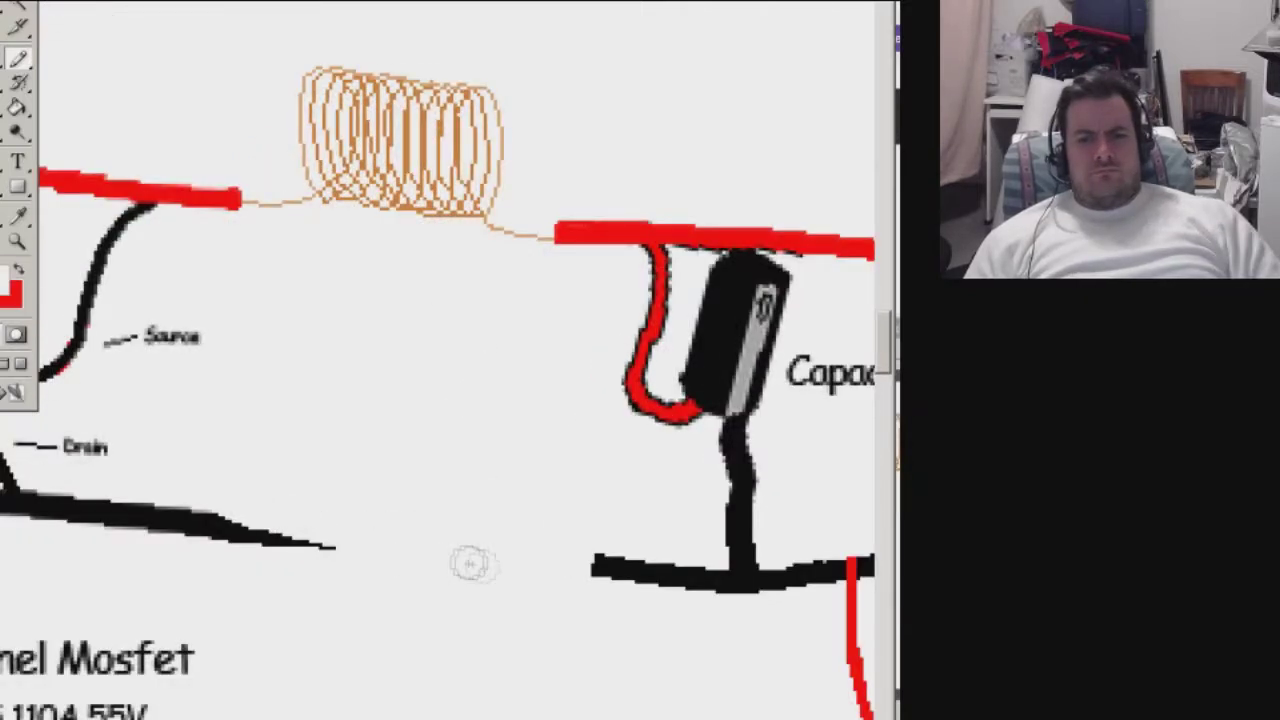
mouse_move(590, 566)
mouse_down()
mouse_move(691, 572)
mouse_move(537, 568)
mouse_move(262, 532)
mouse_up()
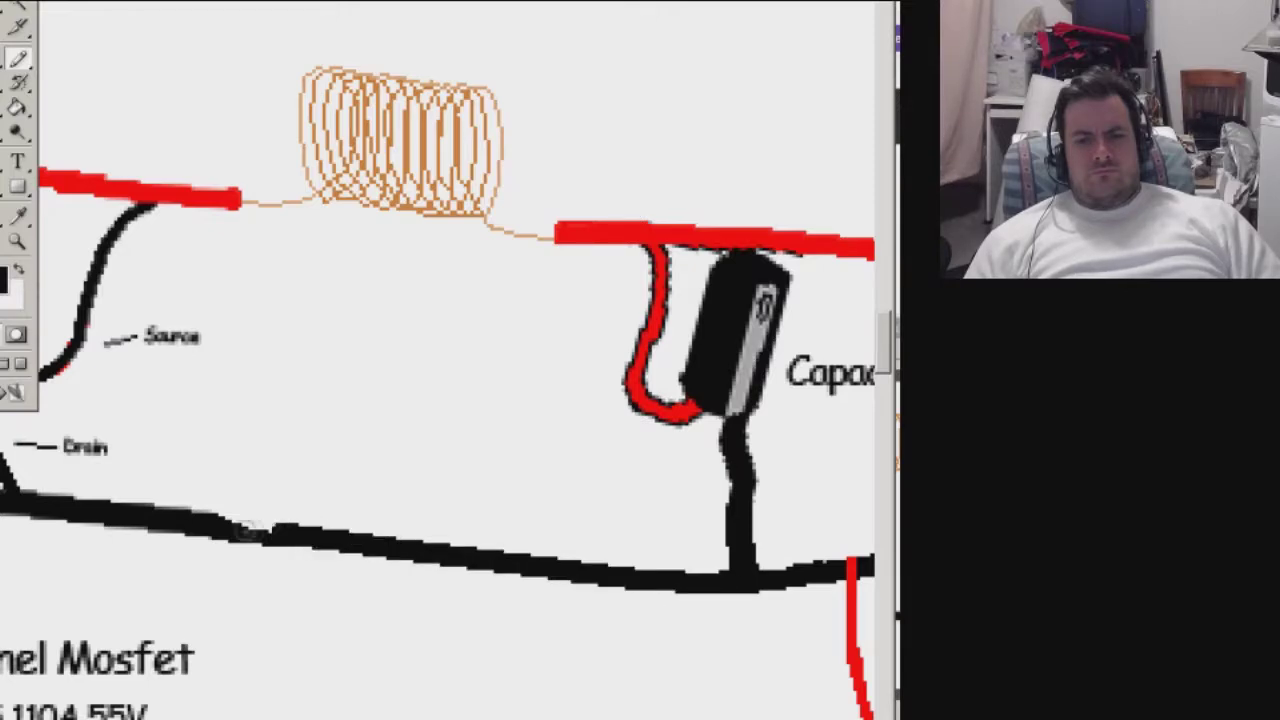
drag(280, 600, 881, 641)
drag(492, 537, 365, 512)
drag(477, 315, 596, 388)
key(x)
drag(550, 278, 412, 258)
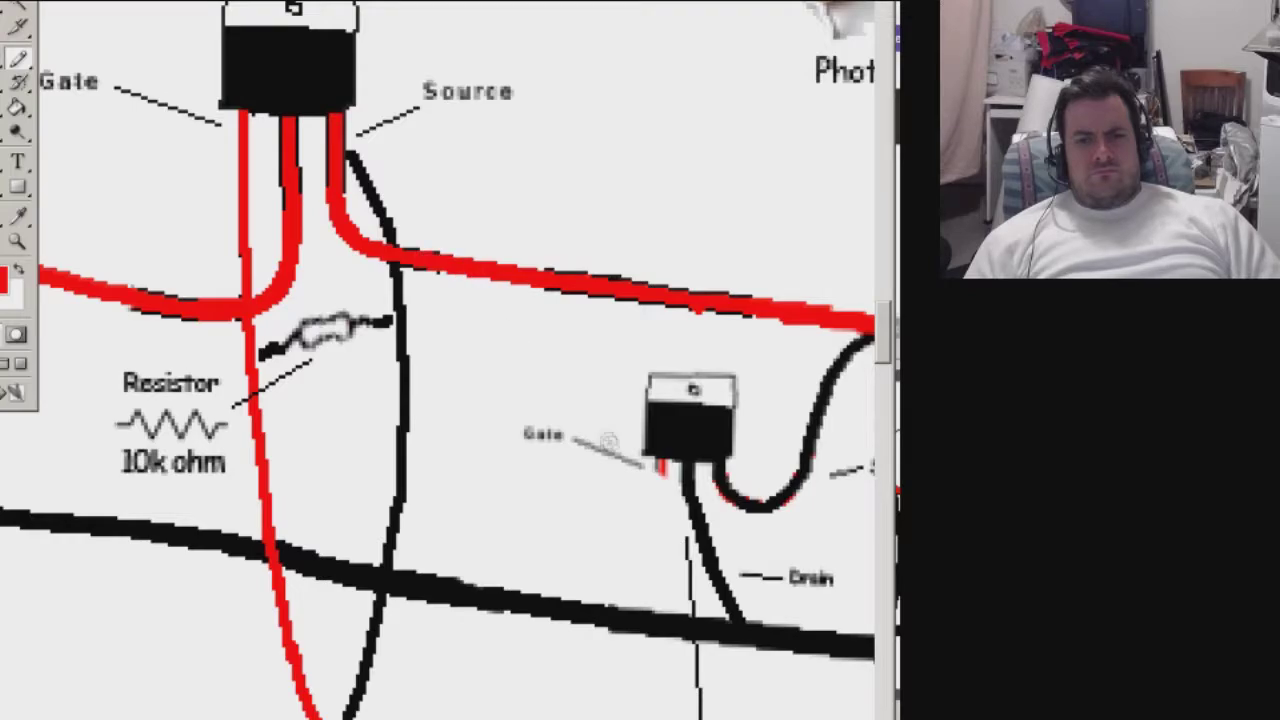
Paste the N-Channel Mosfet / IRF 3205 label under the lower MOSFET and nudge it into place.
scroll(654, 500, down, 3)
scroll(654, 500, up, 2)
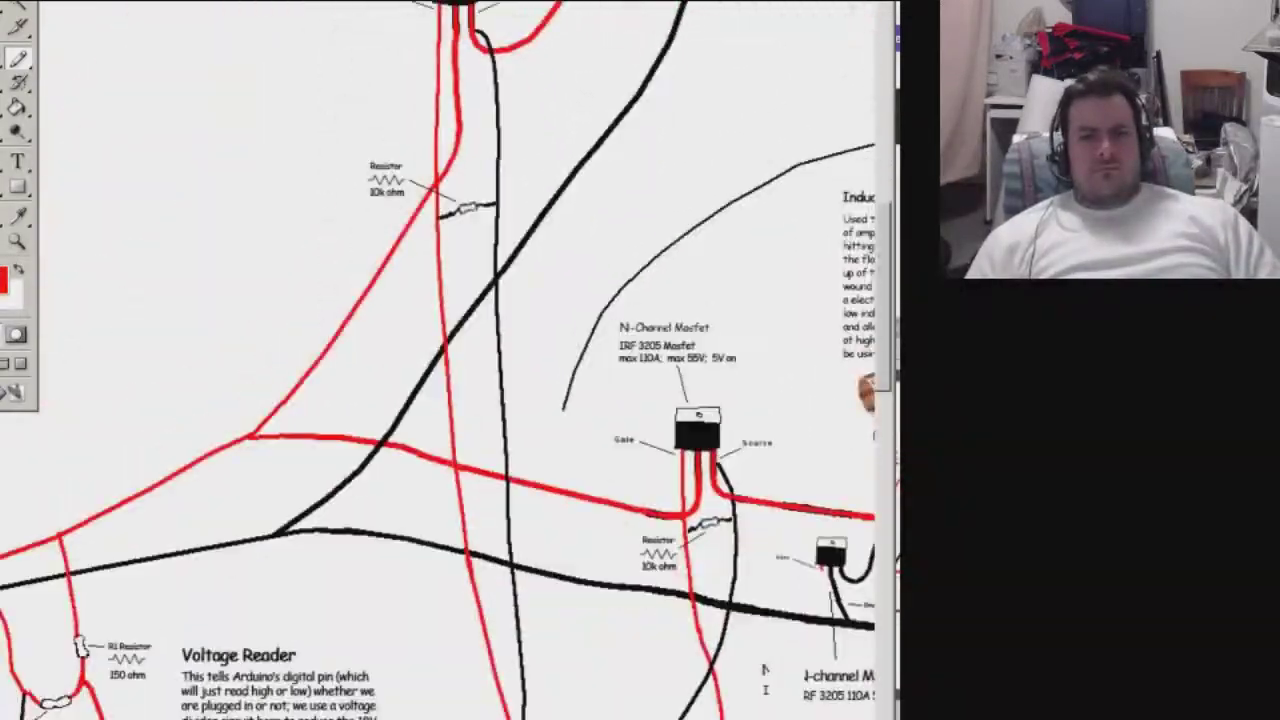
drag(697, 430, 475, 210)
scroll(541, 452, down, 2)
scroll(550, 460, up, 2)
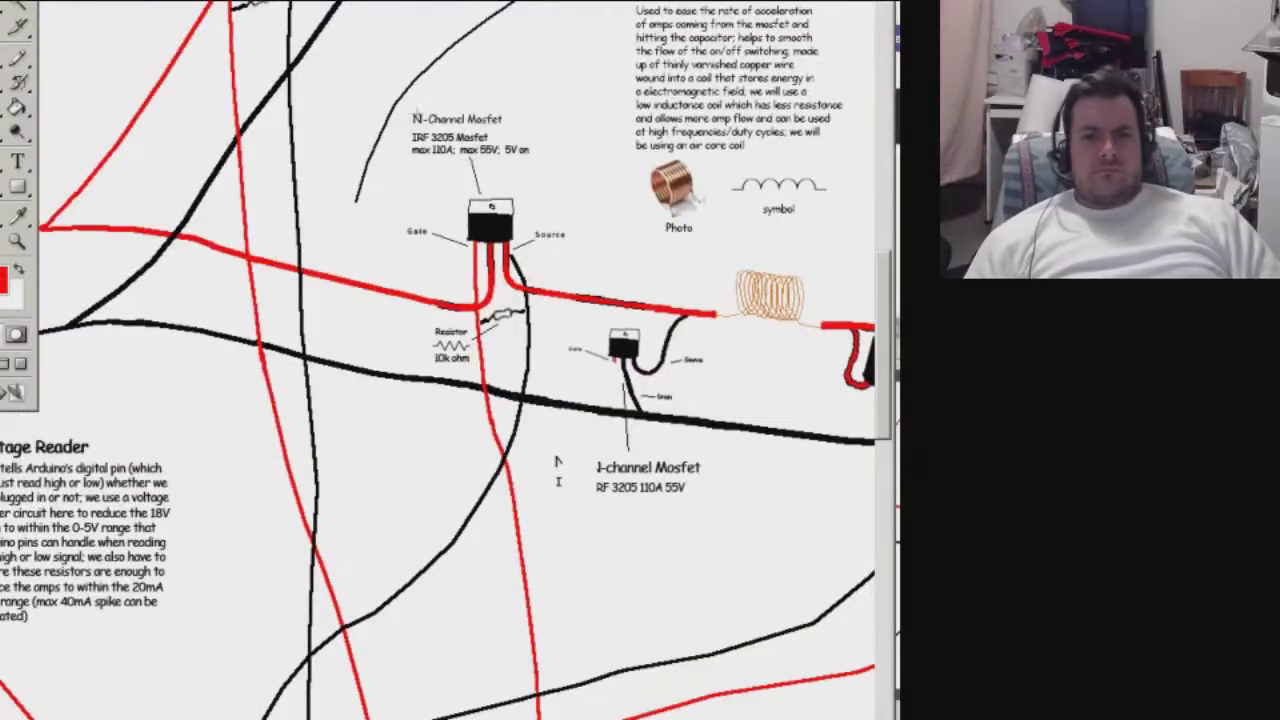
key(ctrl+v)
drag(647, 505, 624, 503)
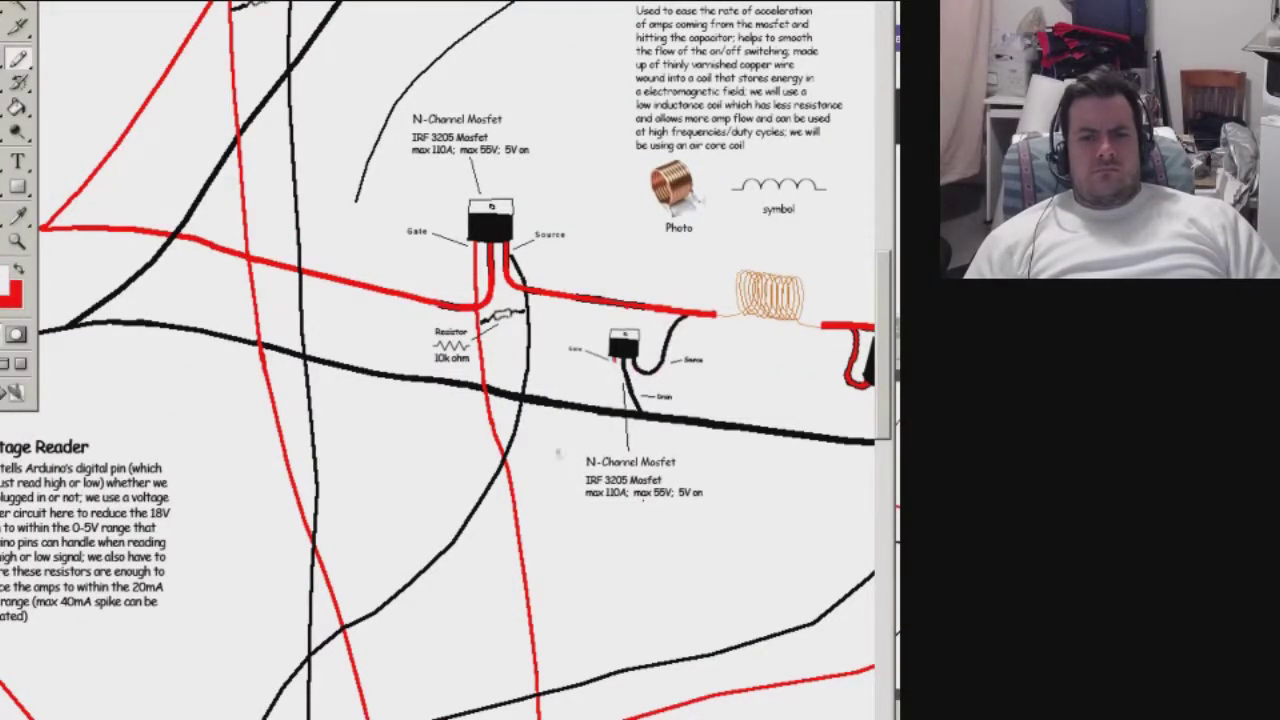
drag(643, 539, 618, 508)
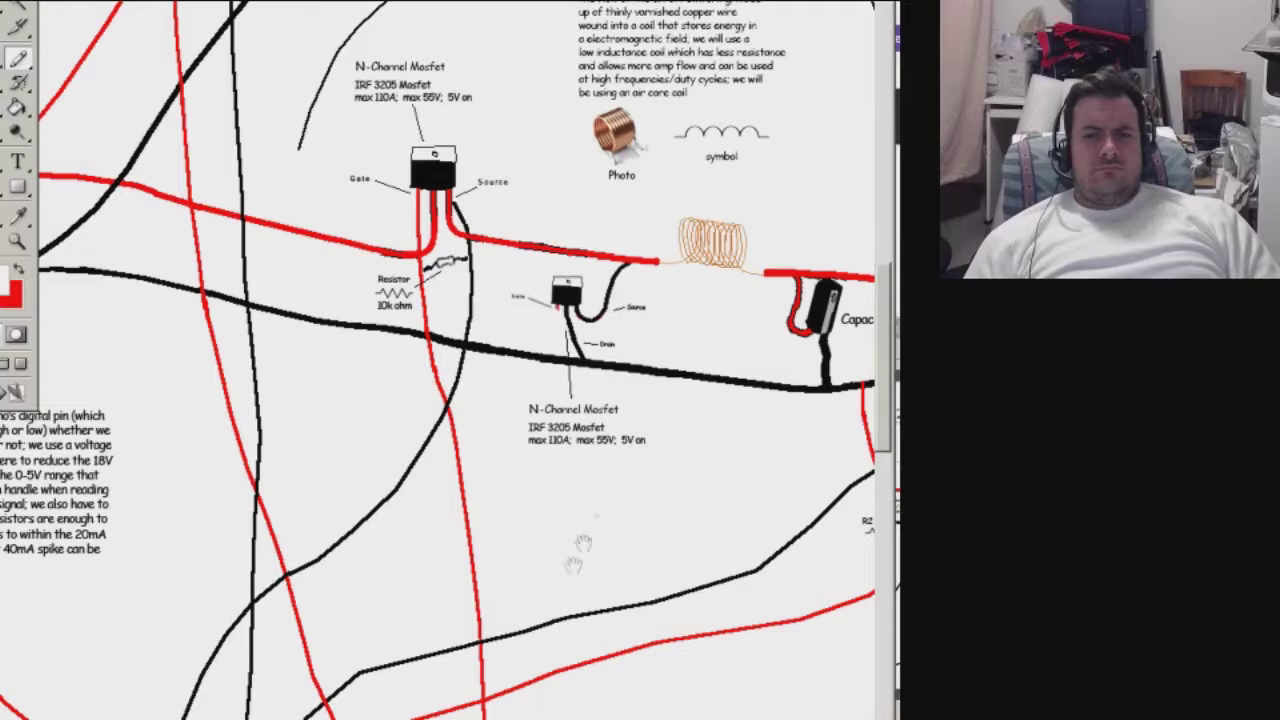
drag(578, 550, 504, 322)
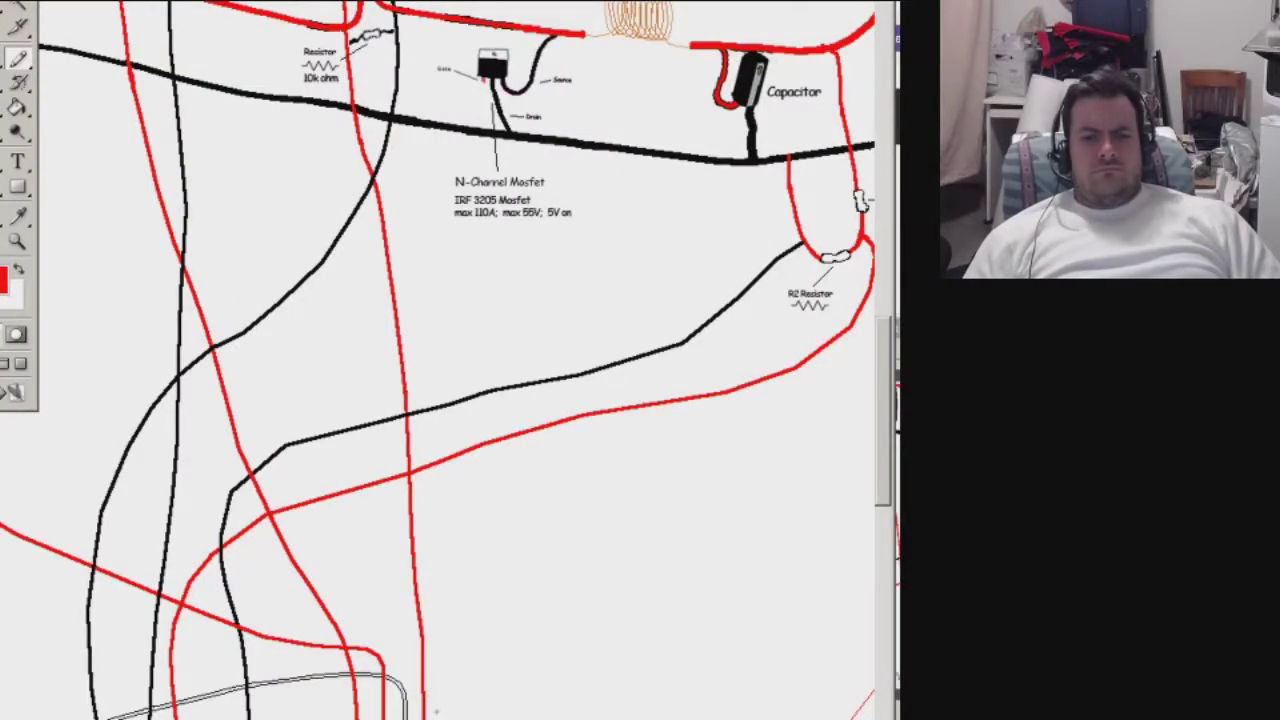
Draw the lower MOSFET's red gate wire and red drain lead up to the top red line.
drag(436, 496, 434, 372)
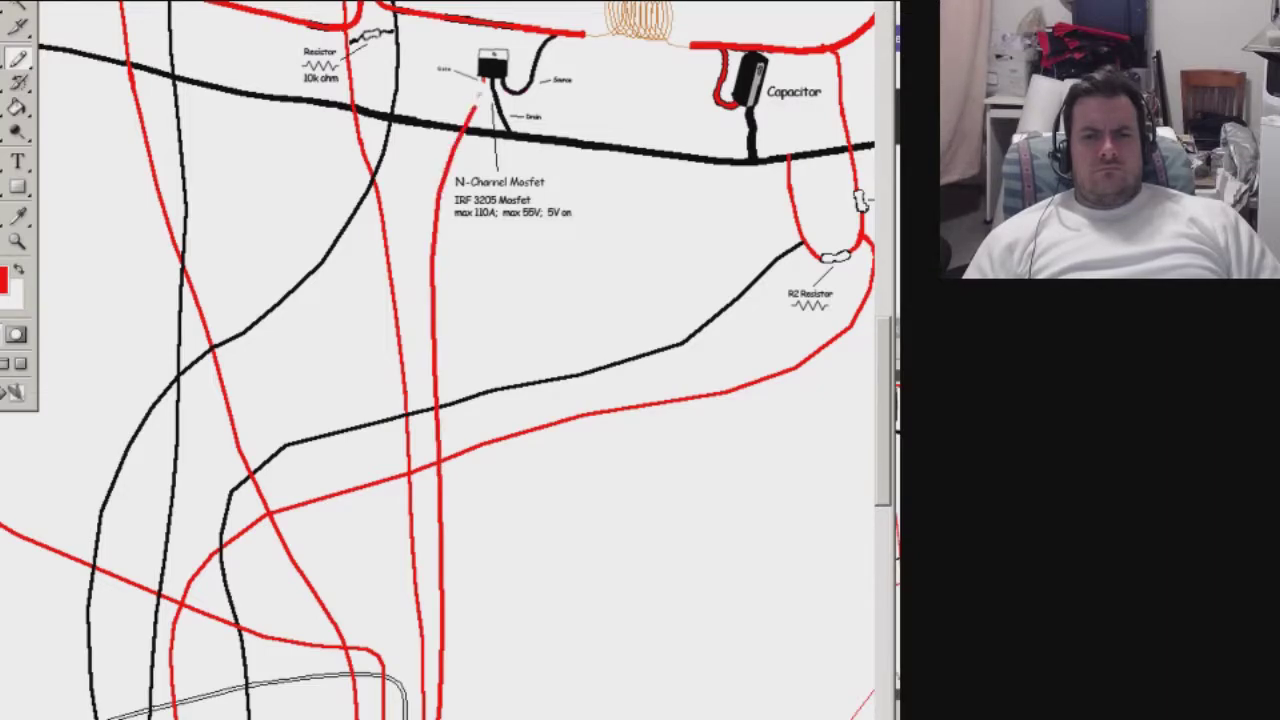
drag(860, 200, 405, 398)
key(ctrl+plus)
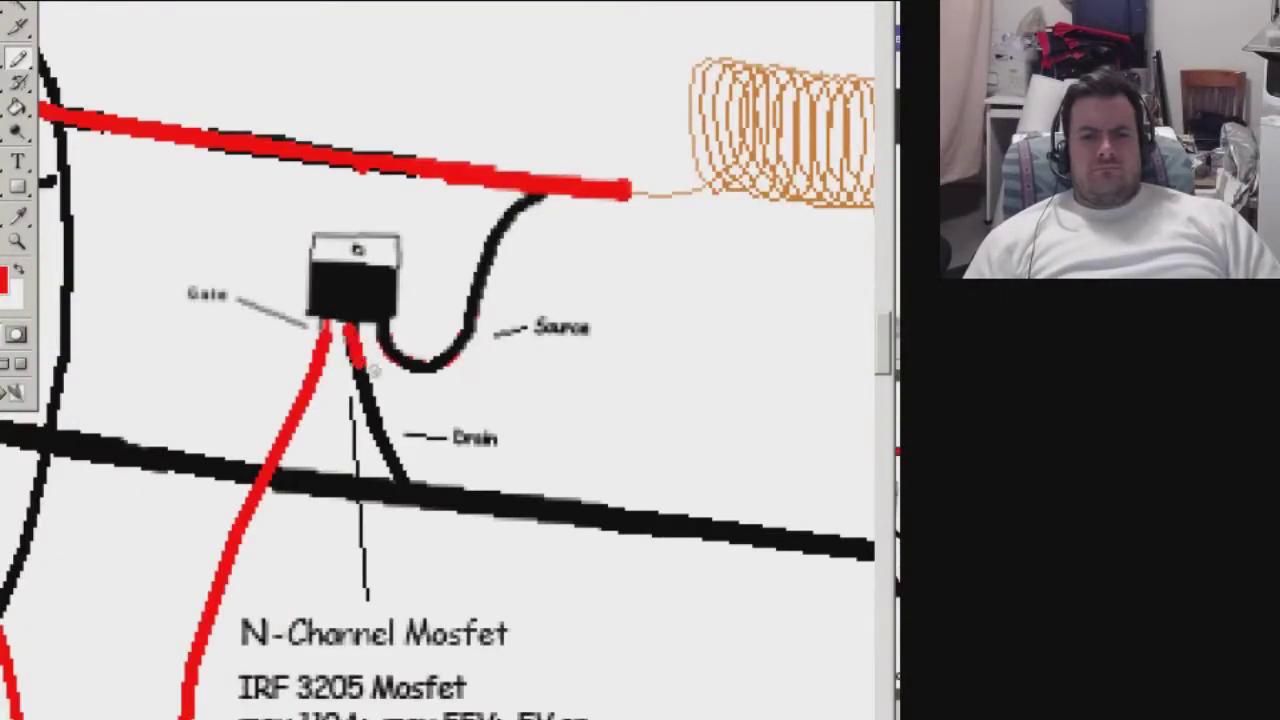
drag(374, 372, 452, 350)
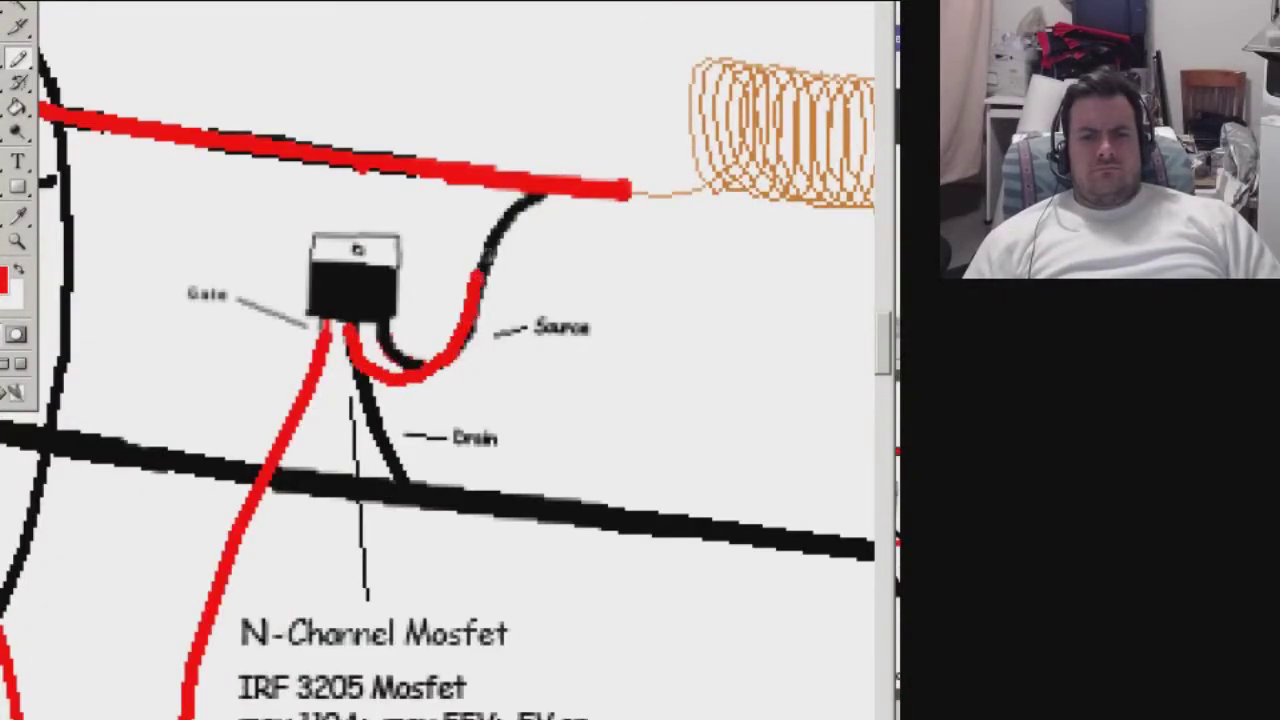
drag(482, 268, 548, 203)
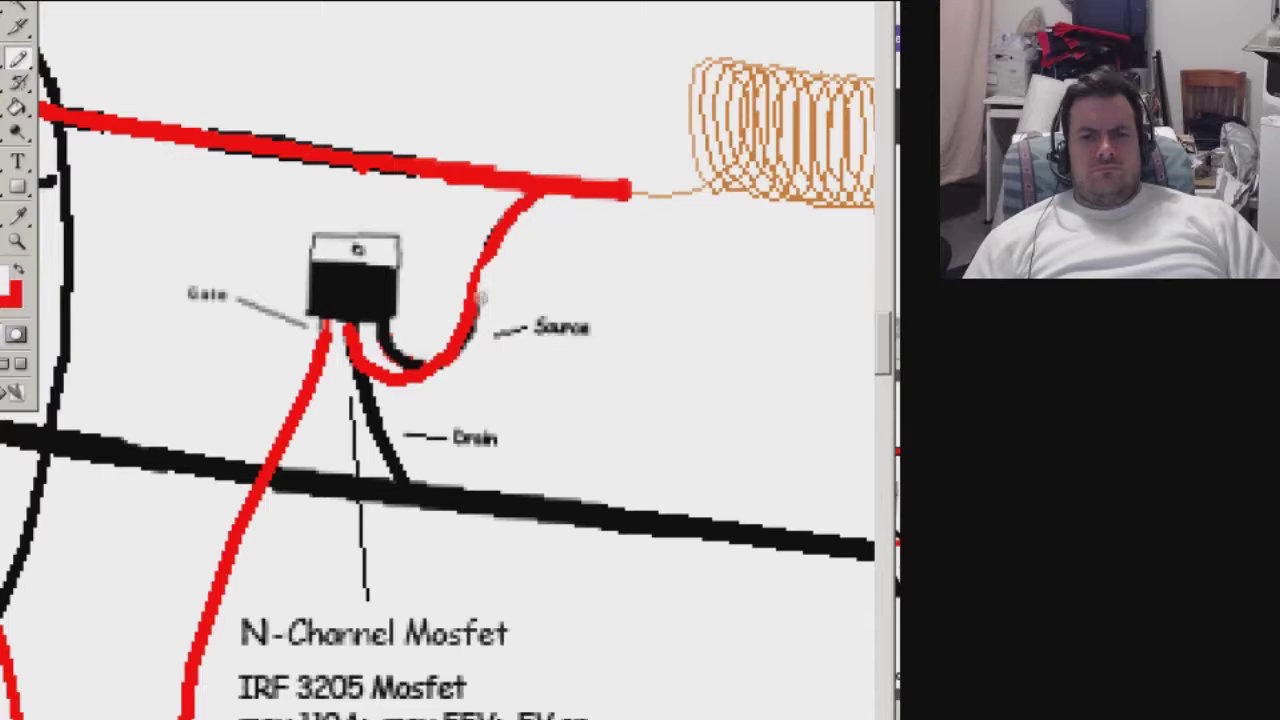
drag(484, 288, 482, 250)
mouse_move(410, 365)
mouse_down()
mouse_move(381, 335)
mouse_move(378, 435)
mouse_move(392, 472)
mouse_up()
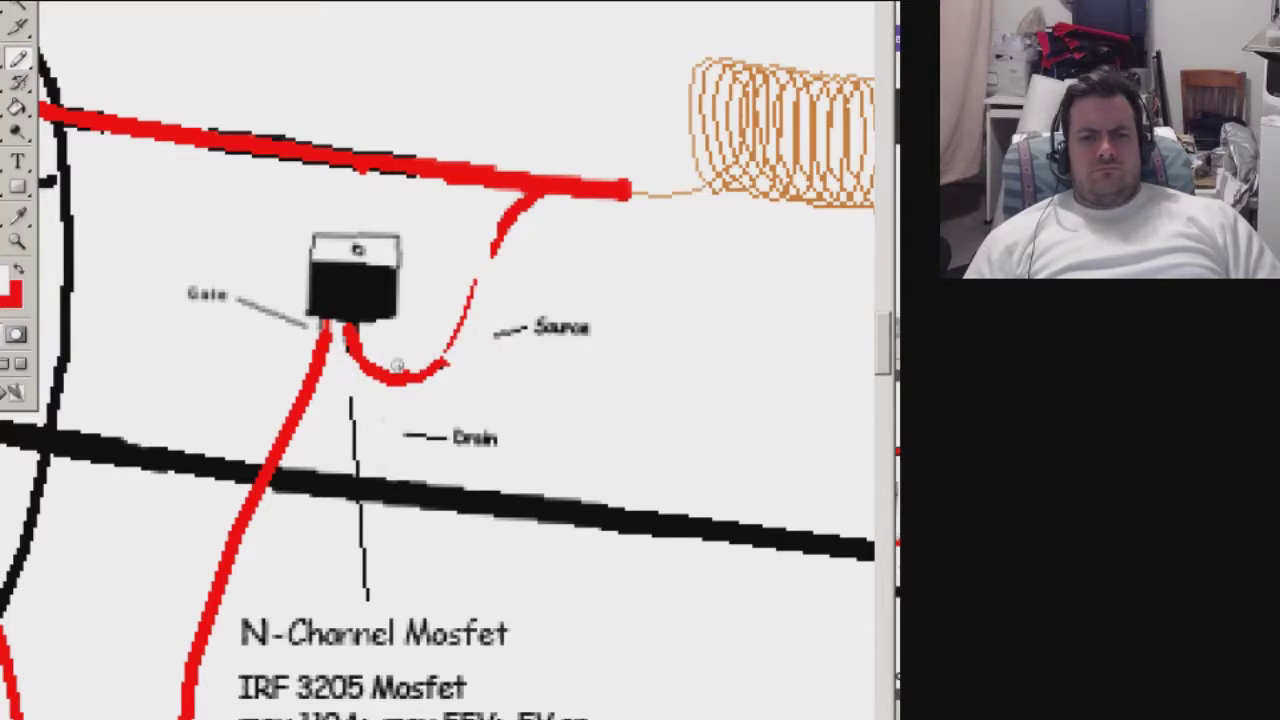
key(x)
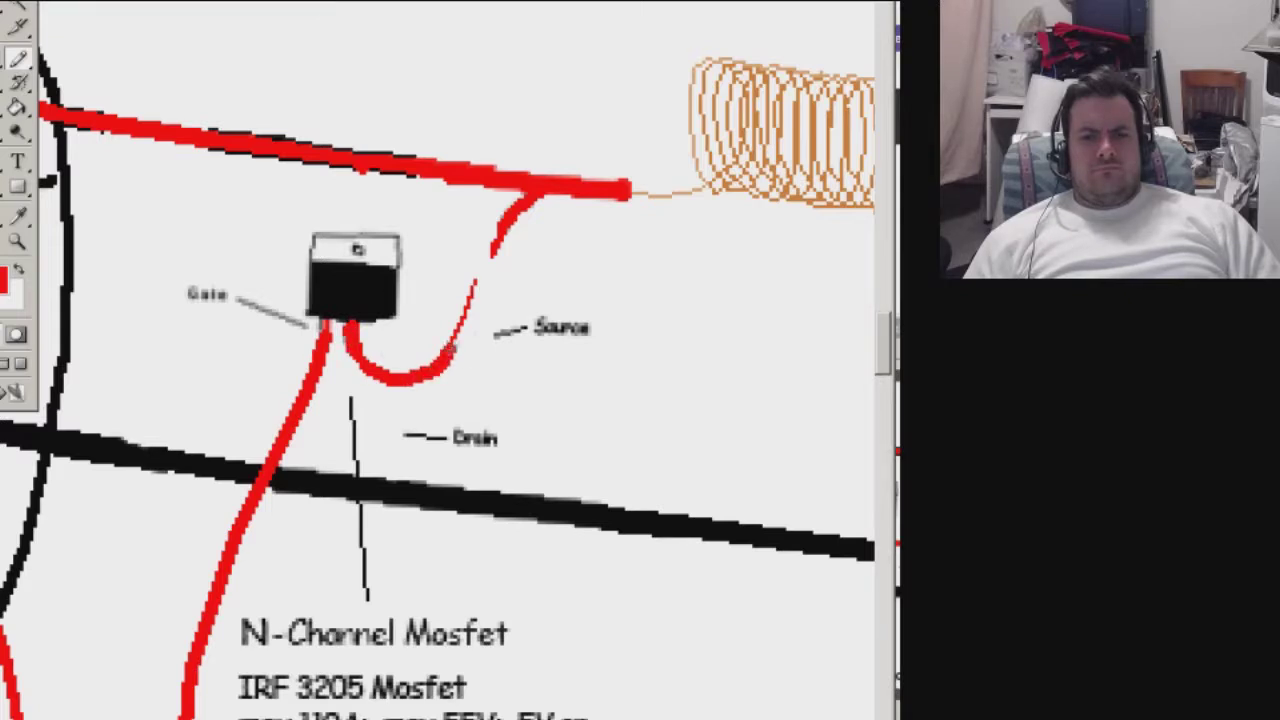
drag(485, 245, 477, 268)
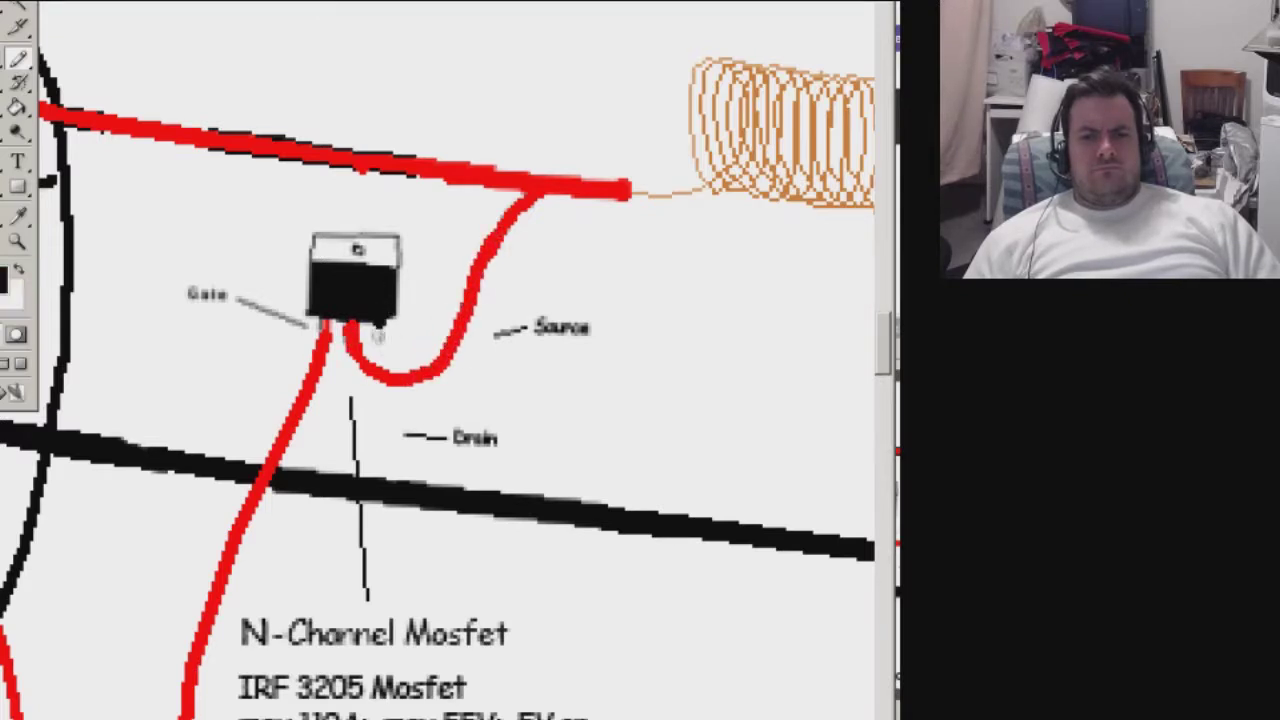
Paint out the old Drain and Source labels and move them beside their new legs.
key(x)
drag(495, 437, 405, 432)
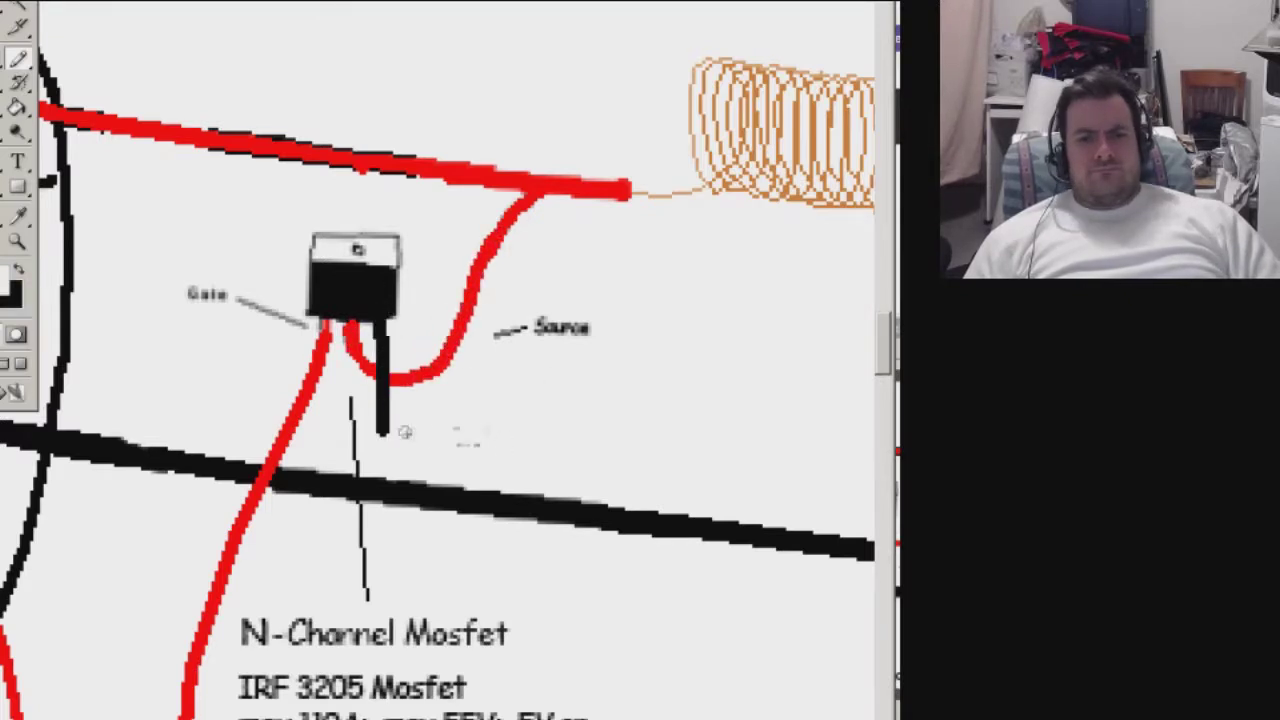
drag(505, 330, 590, 328)
key(ctrl+minus)
drag(420, 555, 420, 507)
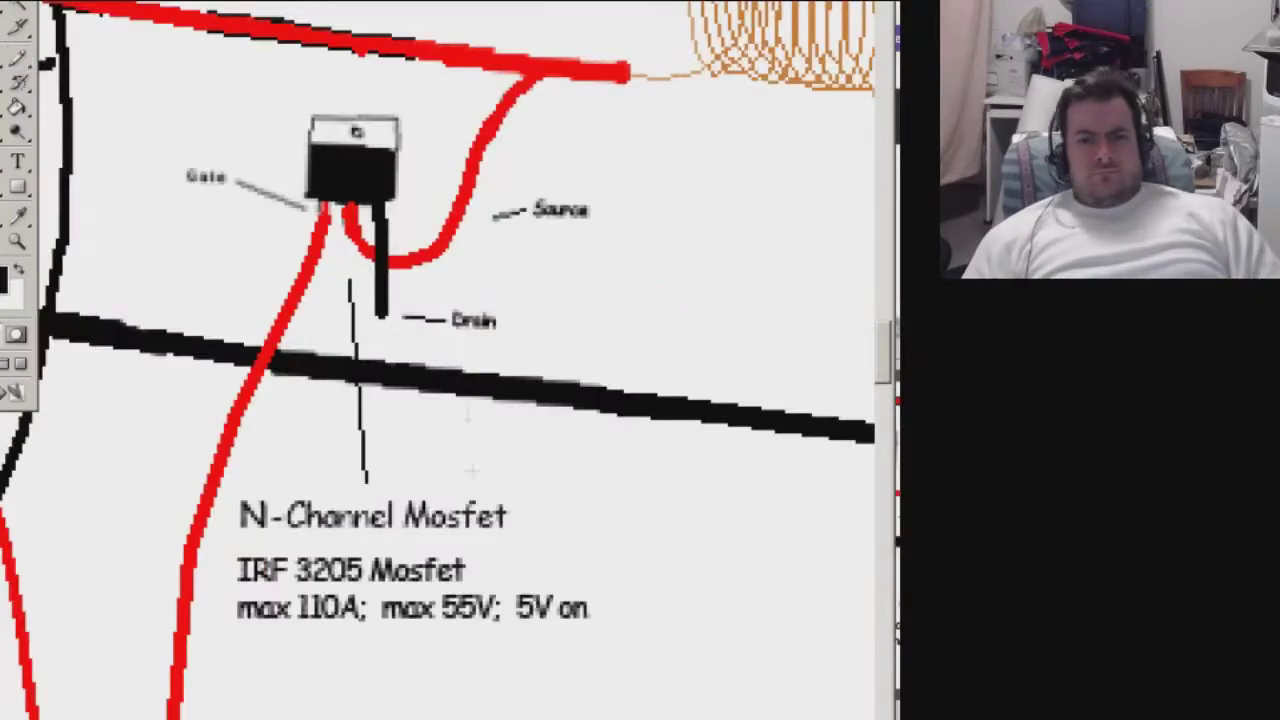
drag(455, 320, 515, 250)
mouse_move(488, 192)
mouse_down()
mouse_move(620, 222)
mouse_move(465, 325)
mouse_up()
key(ctrl+d)
key(b)
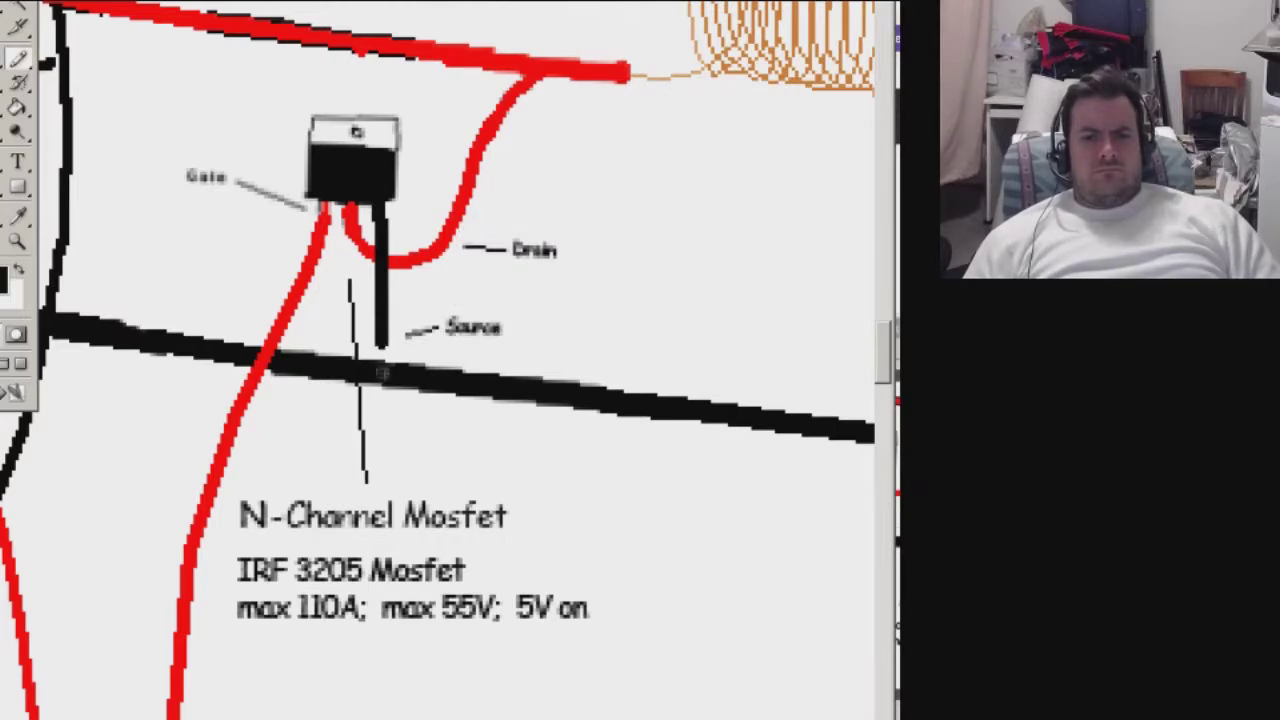
Extend the MOSFET's middle source leg in black down to the ground line.
key(ctrl+minus)
key(ctrl+minus)
scroll(404, 376, down, 1)
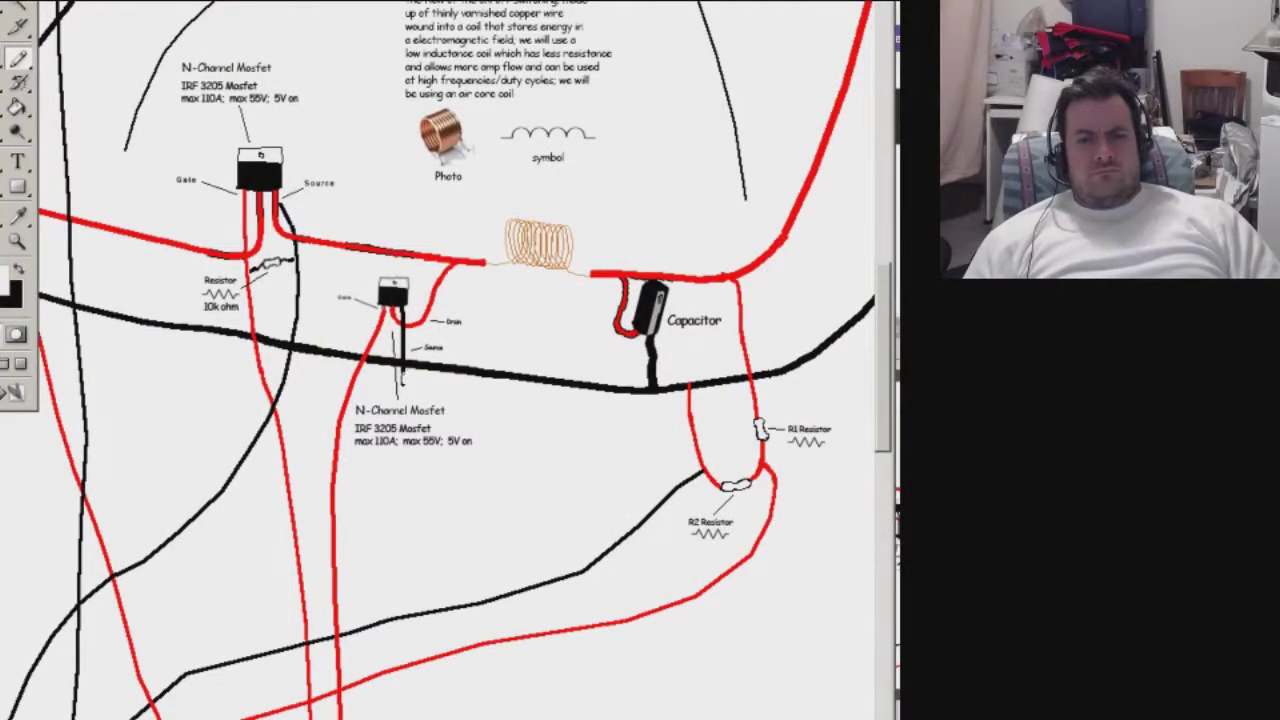
key(ctrl+plus)
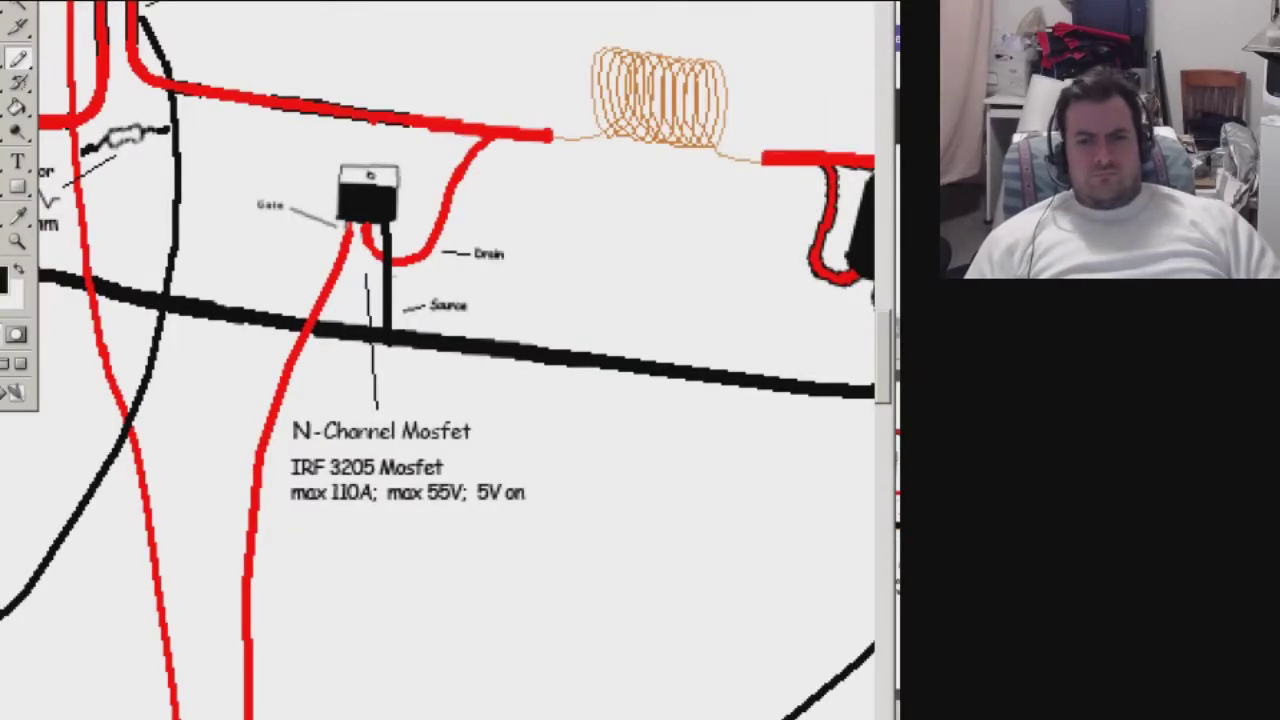
drag(362, 505, 336, 686)
key(ctrl+minus)
key(ctrl+minus)
scroll(440, 360, down, 3)
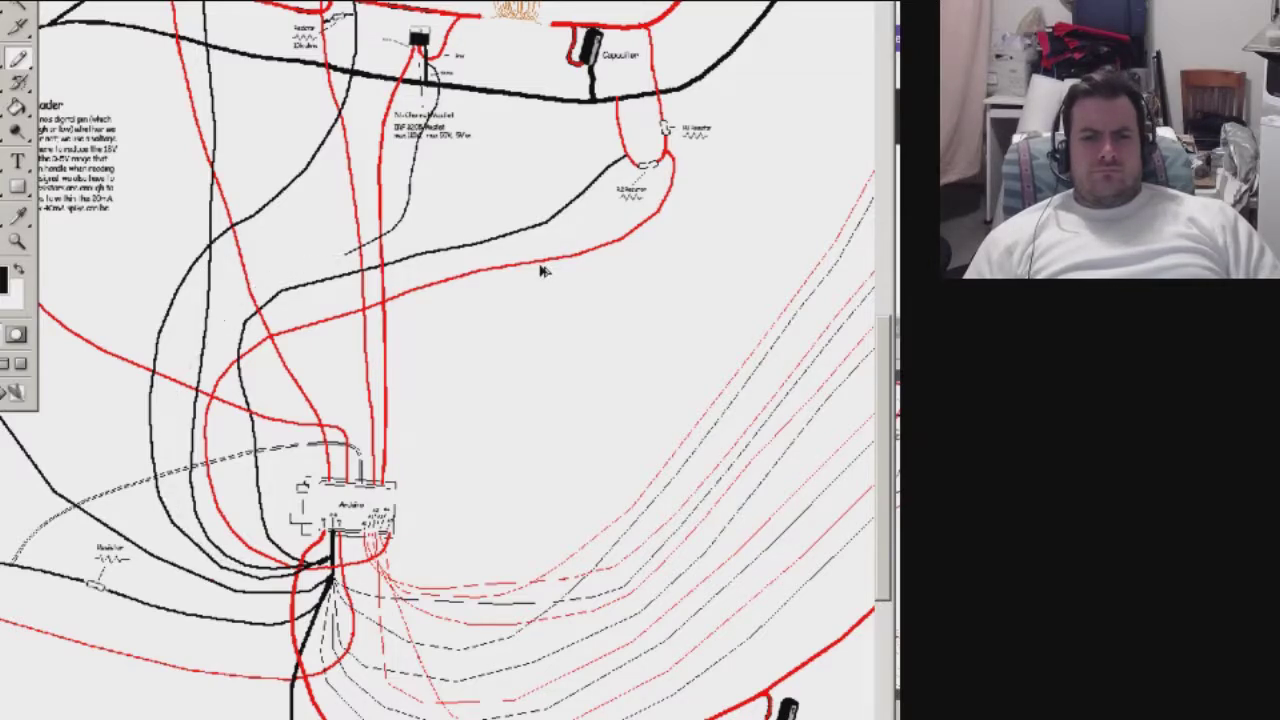
scroll(541, 270, up, 2)
scroll(476, 326, down, 1)
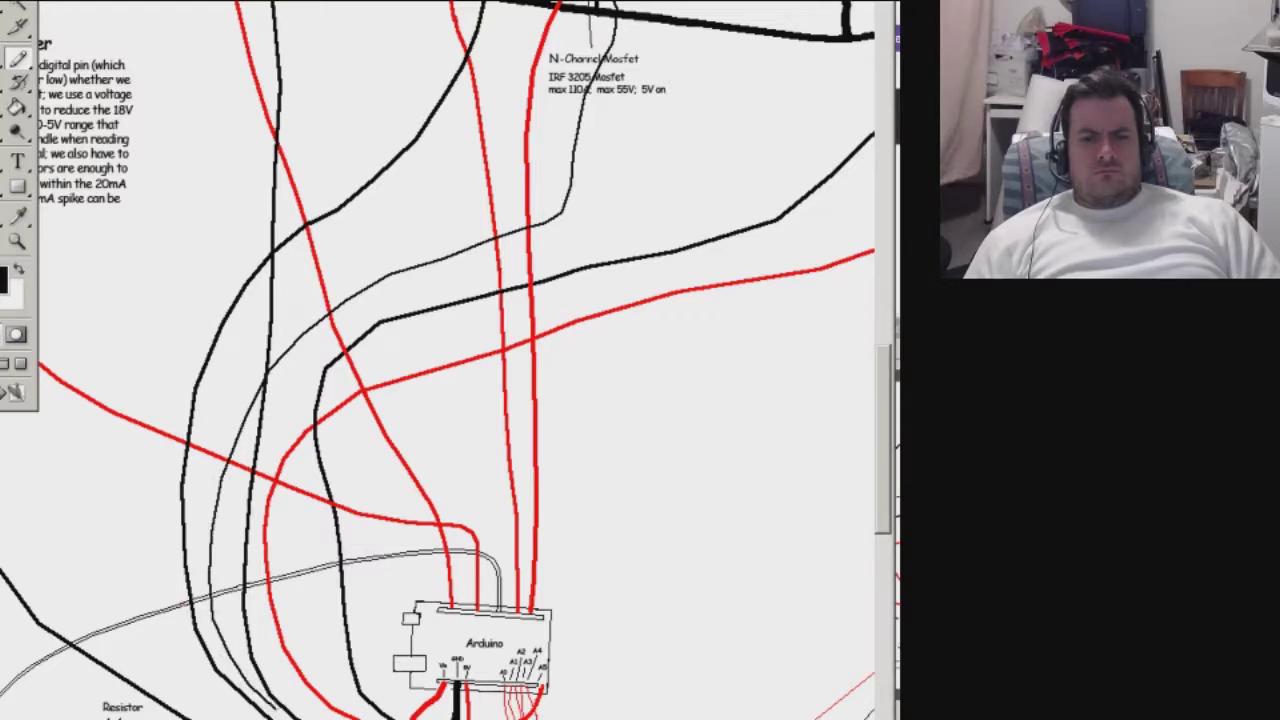
scroll(609, 347, up, 2)
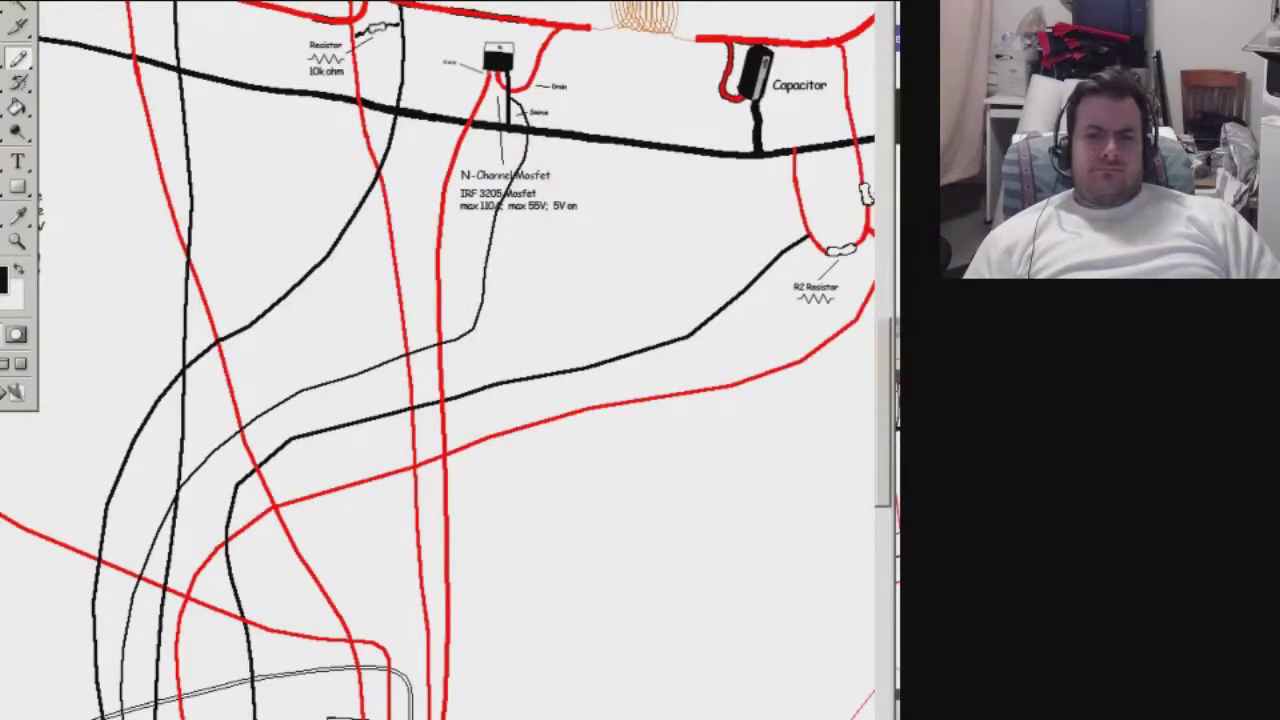
Erase the old thin black wire beside the lower MOSFET.
mouse_move(302, 391)
mouse_down()
mouse_move(550, 183)
mouse_move(522, 203)
mouse_up()
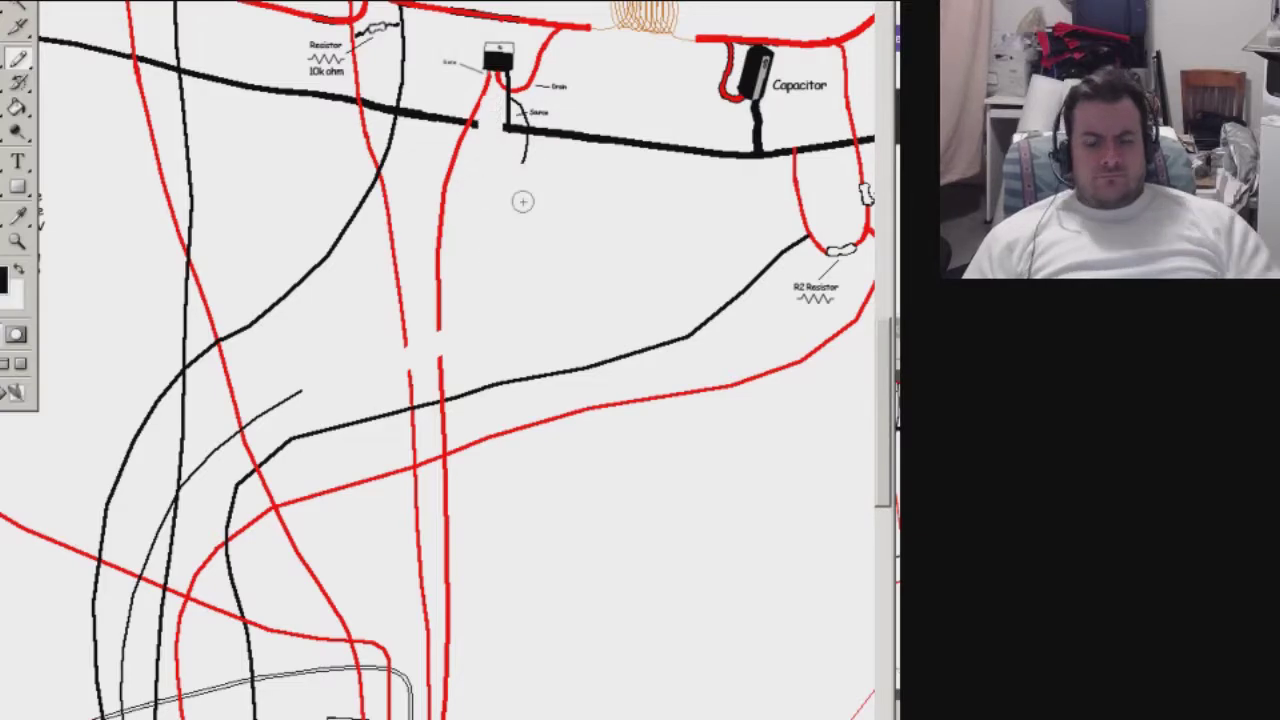
scroll(522, 203, up, 2)
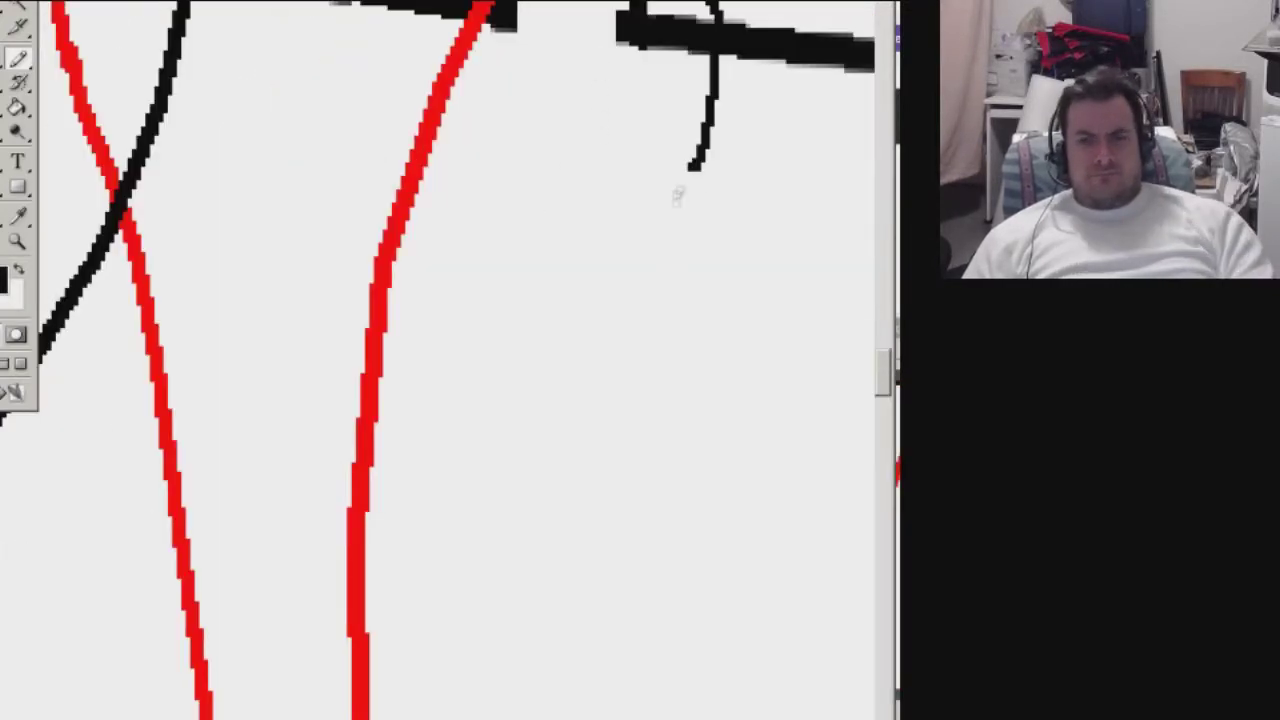
drag(464, 389, 579, 241)
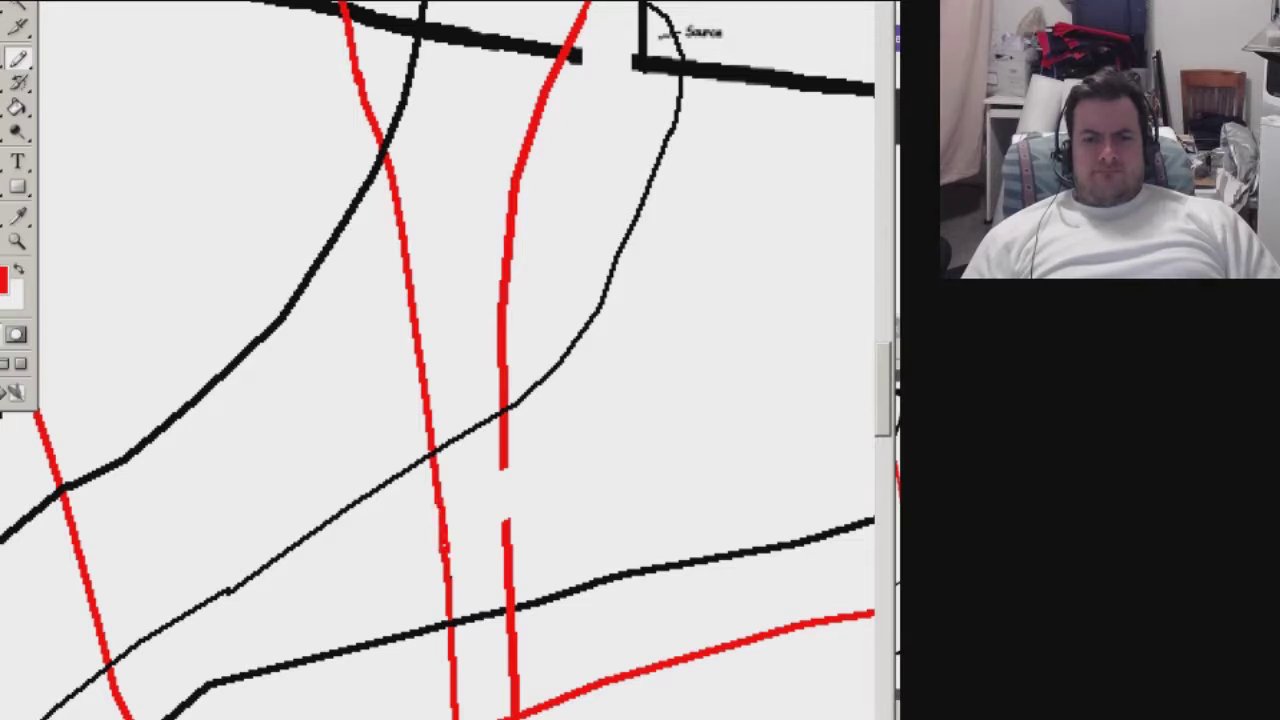
key(ctrl+plus)
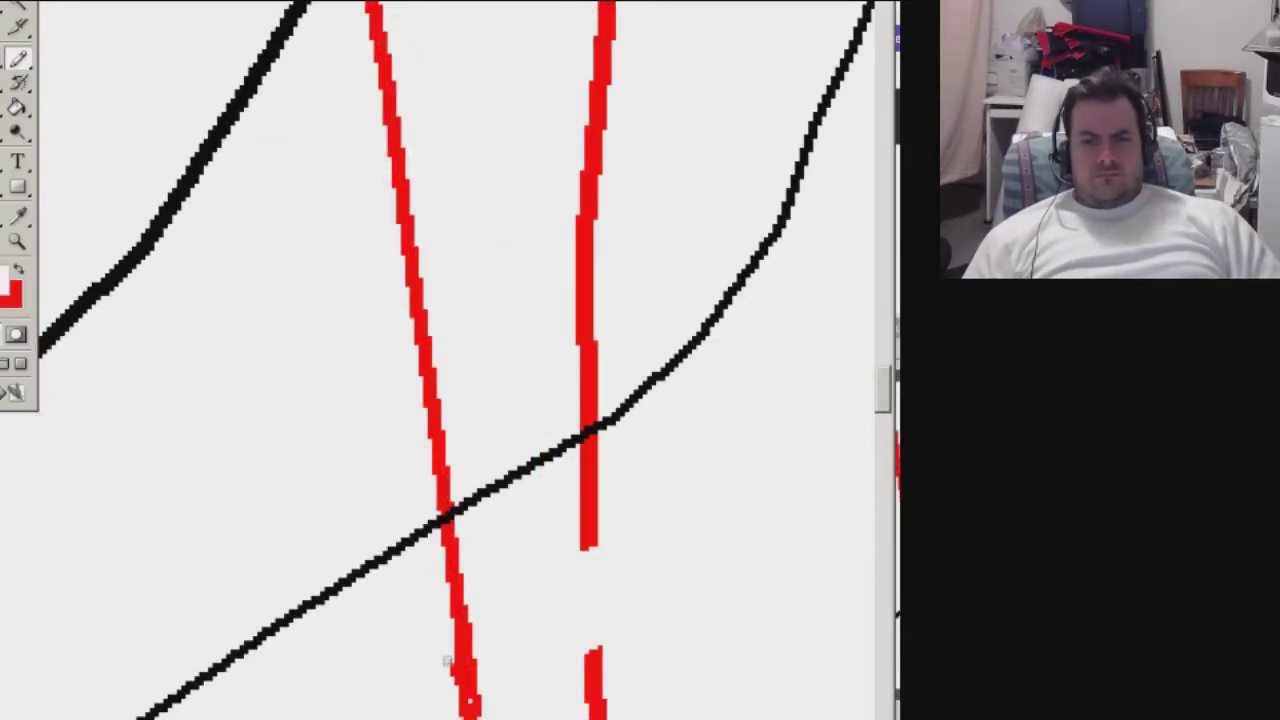
scroll(447, 655, down, 3)
Fill the gap in the vertical red wire and bridge the break in the black ground line.
key(x)
scroll(453, 612, up, 1)
scroll(511, 444, right, 1)
mouse_move(495, 535)
mouse_down()
mouse_move(506, 440)
mouse_move(498, 520)
mouse_up()
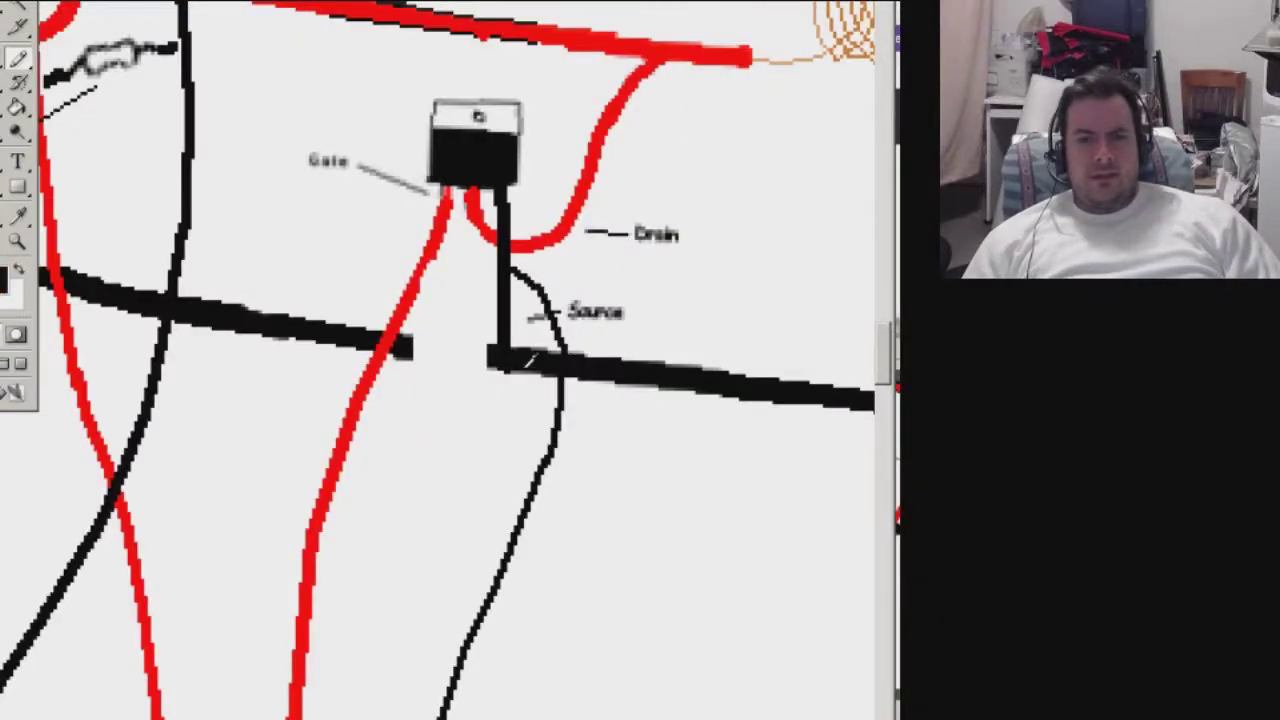
key(d)
drag(434, 357, 492, 352)
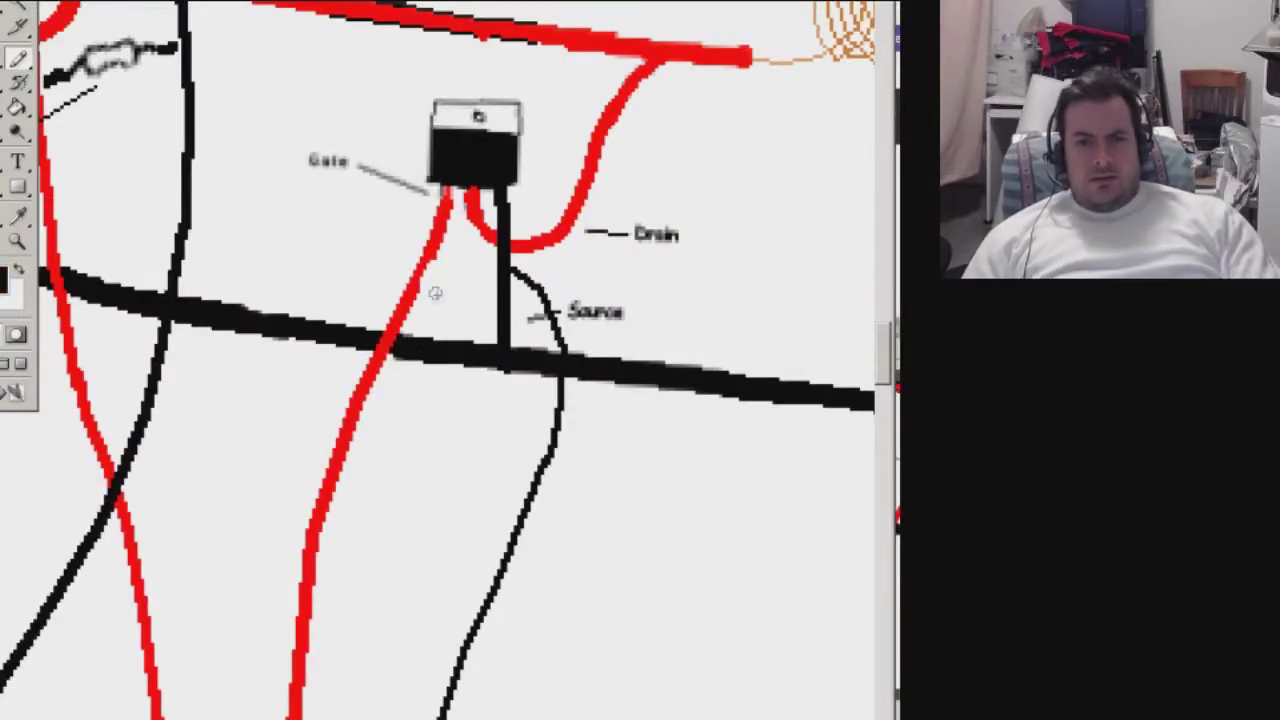
key(x)
scroll(477, 437, down, 1)
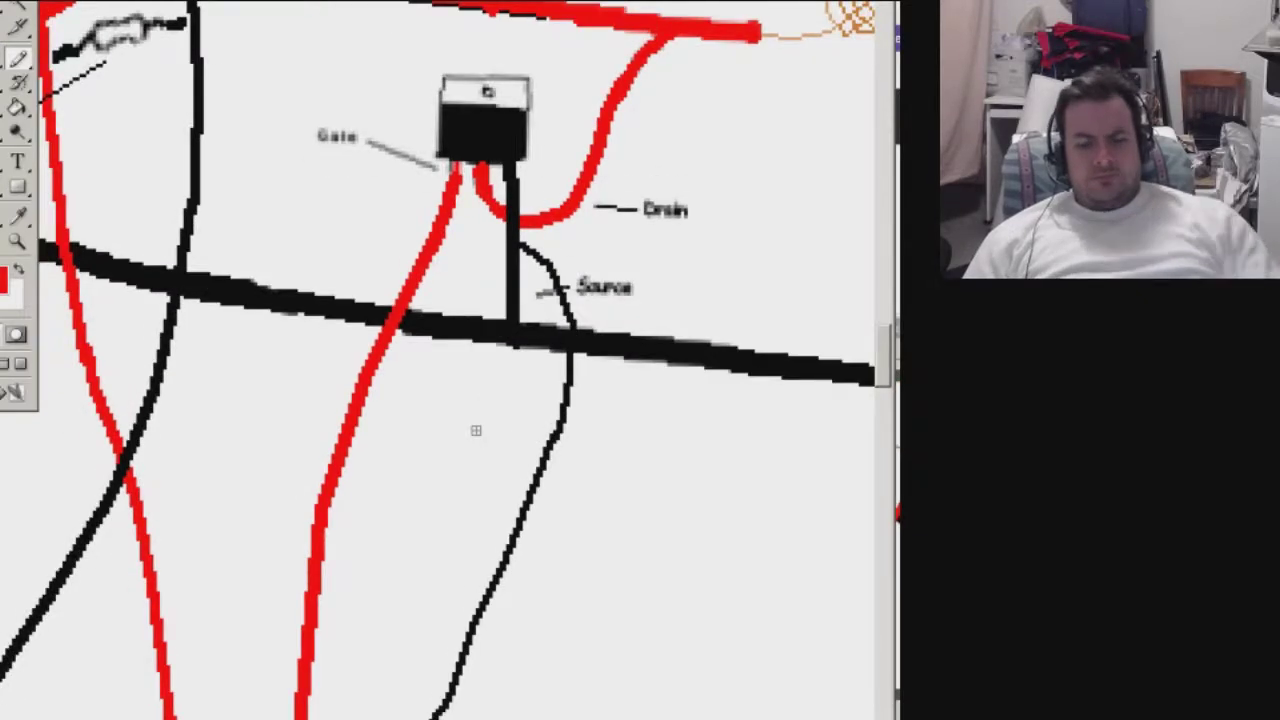
scroll(474, 429, down, 3)
scroll(195, 142, up, 3)
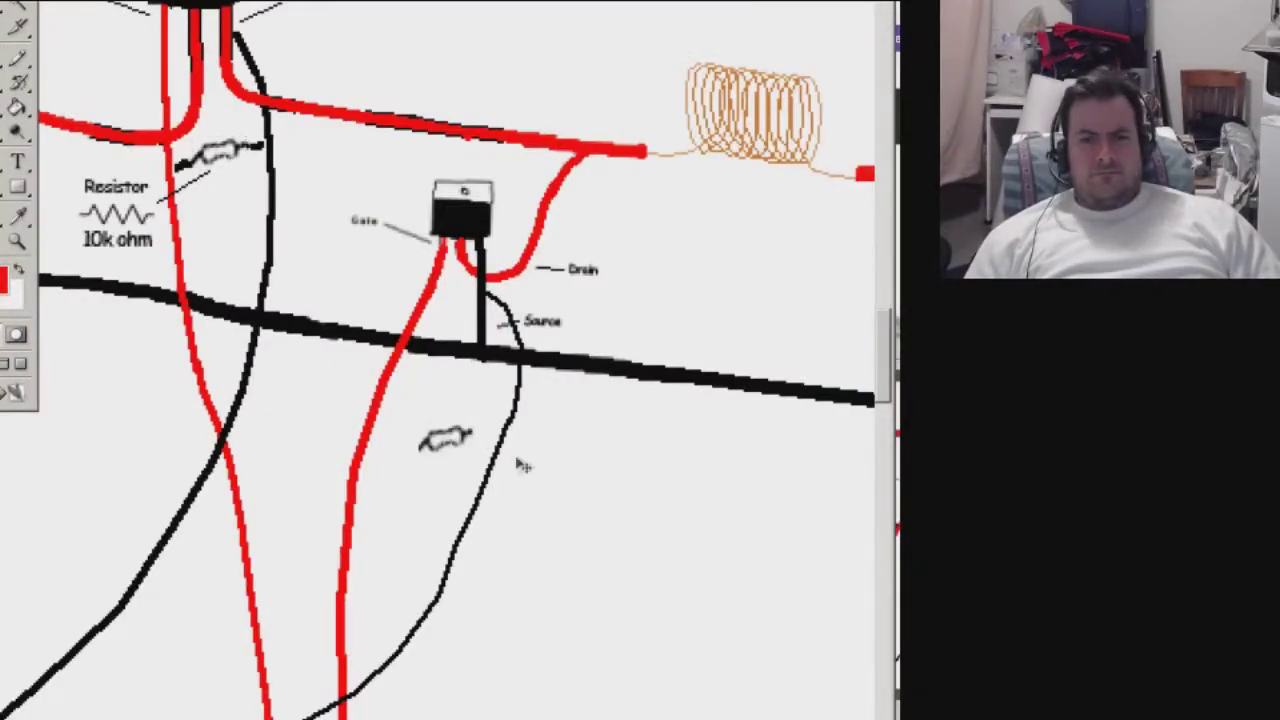
Place a 'Resistor 10k ohm' label beside the lower MOSFET's new gate resistor.
key(b)
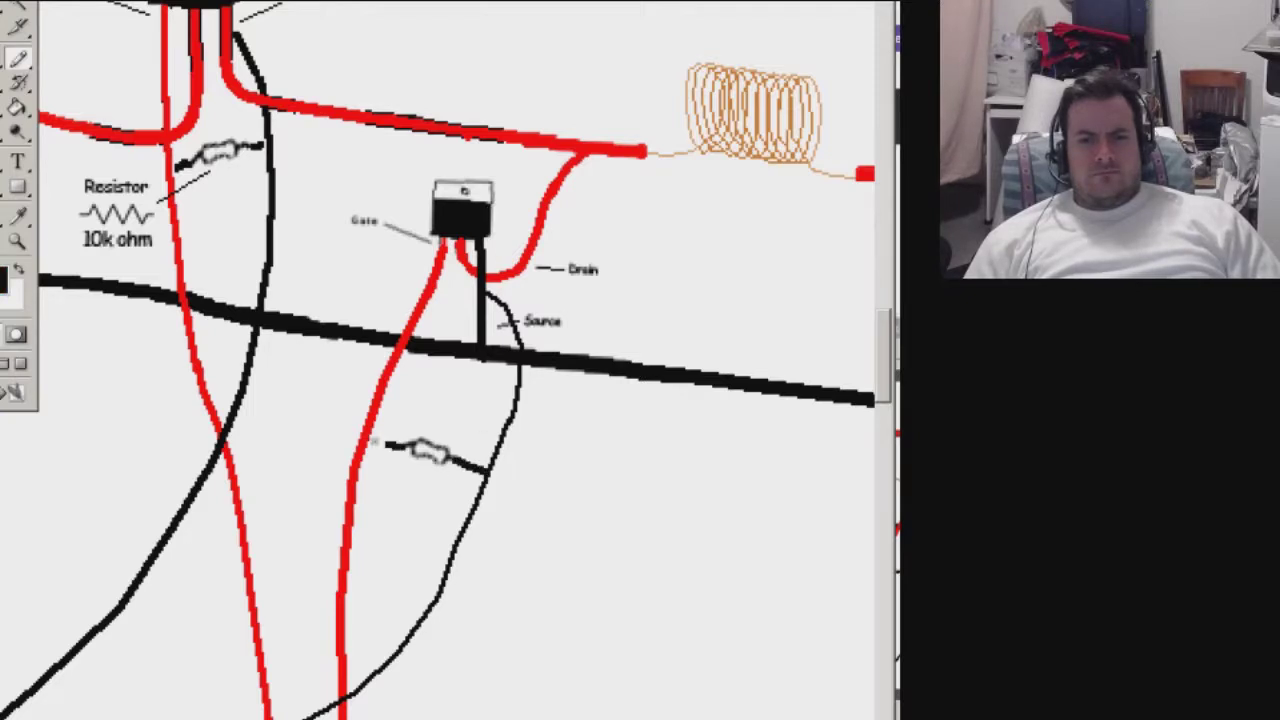
click(545, 545)
drag(540, 548, 524, 558)
key(b)
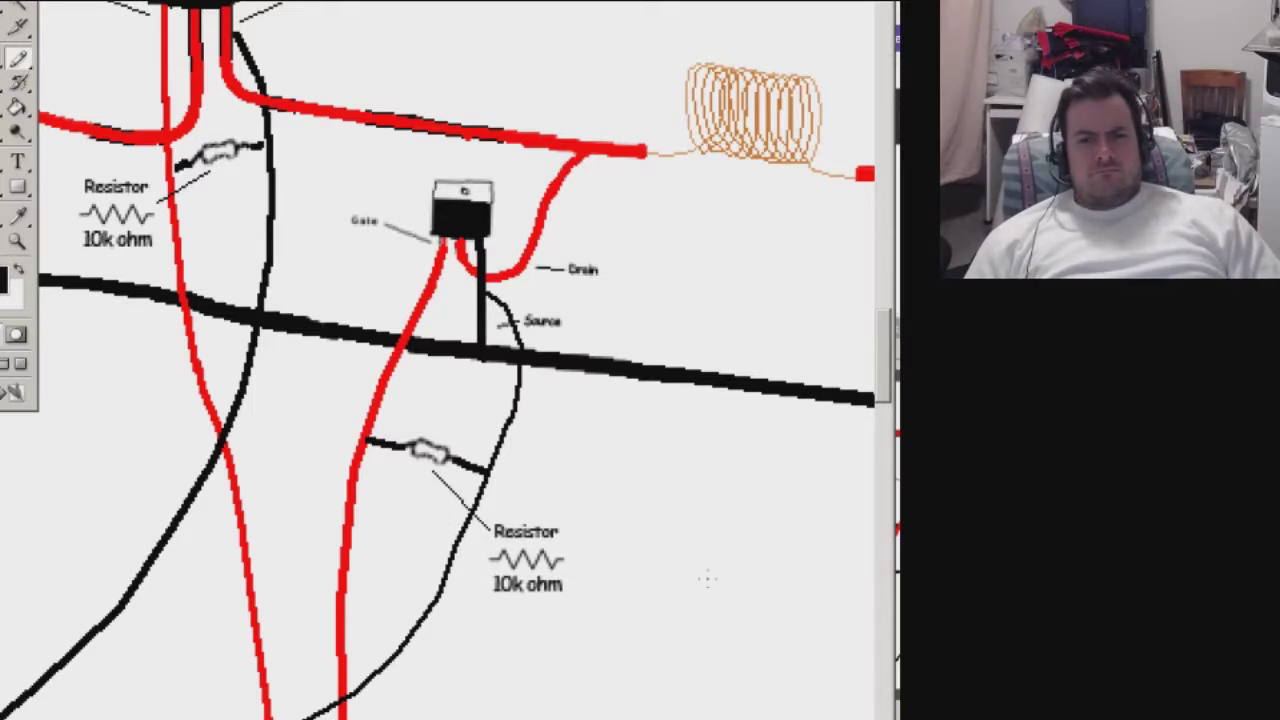
key(ctrl+minus)
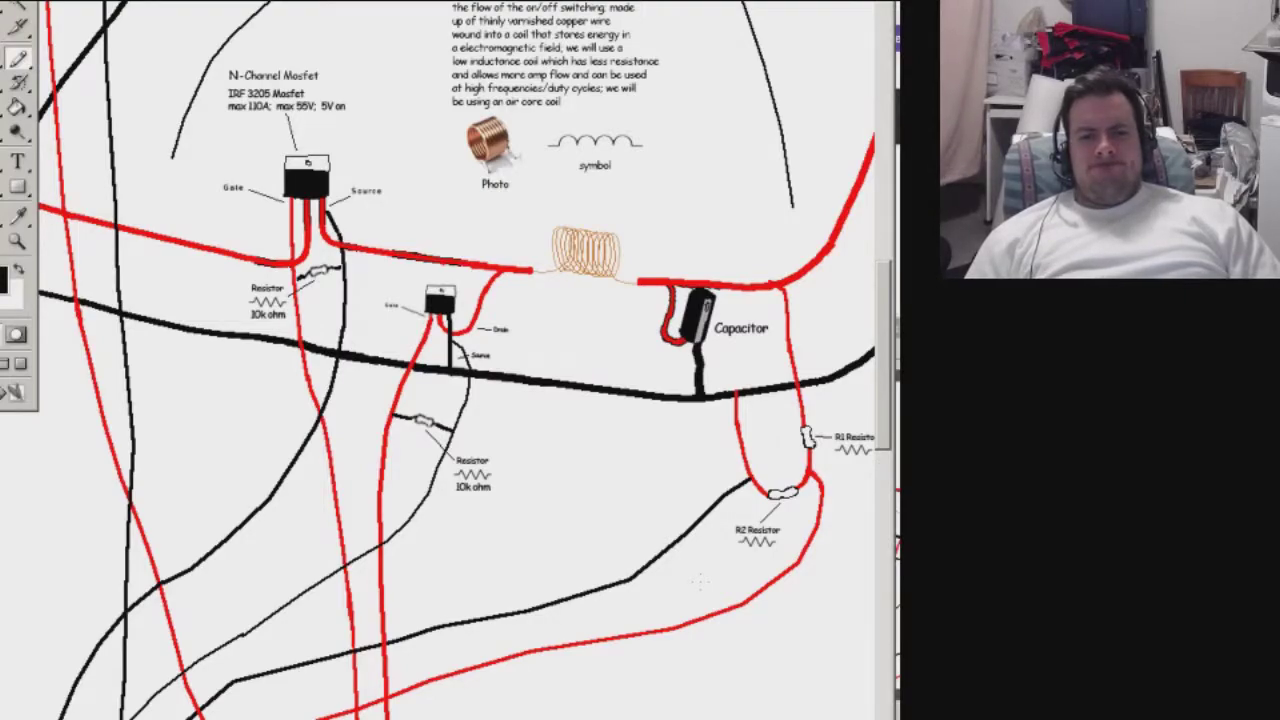
Select the N-Channel Mosfet label block above the first MOSFET, undoing two misplaced copies.
scroll(440, 360, down, 5)
scroll(440, 360, up, 3)
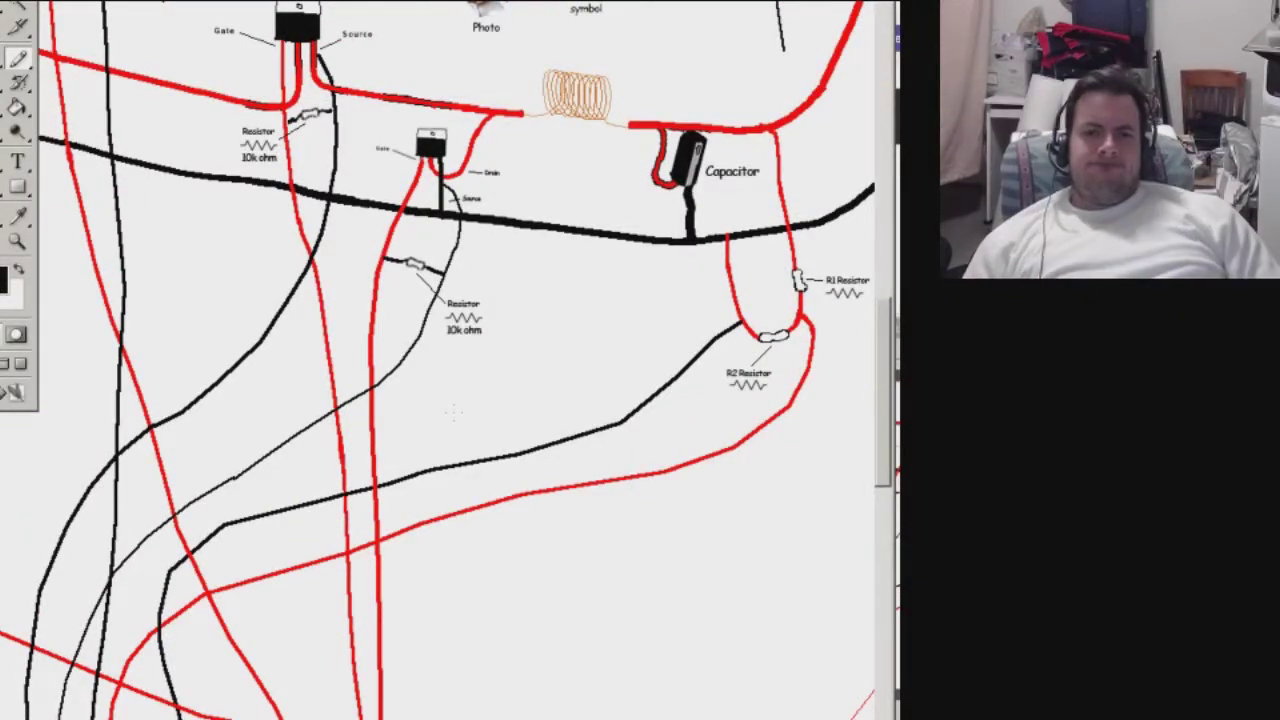
key(ctrl+plus)
key(ctrl+plus)
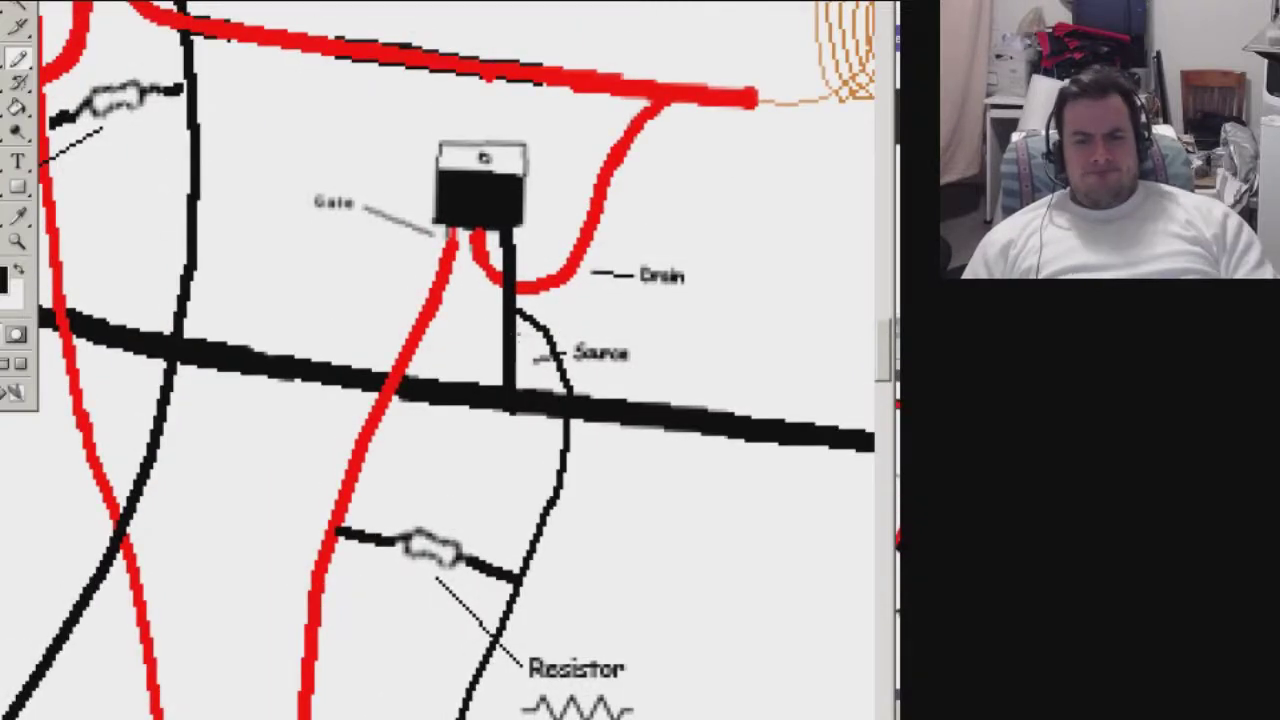
key(x)
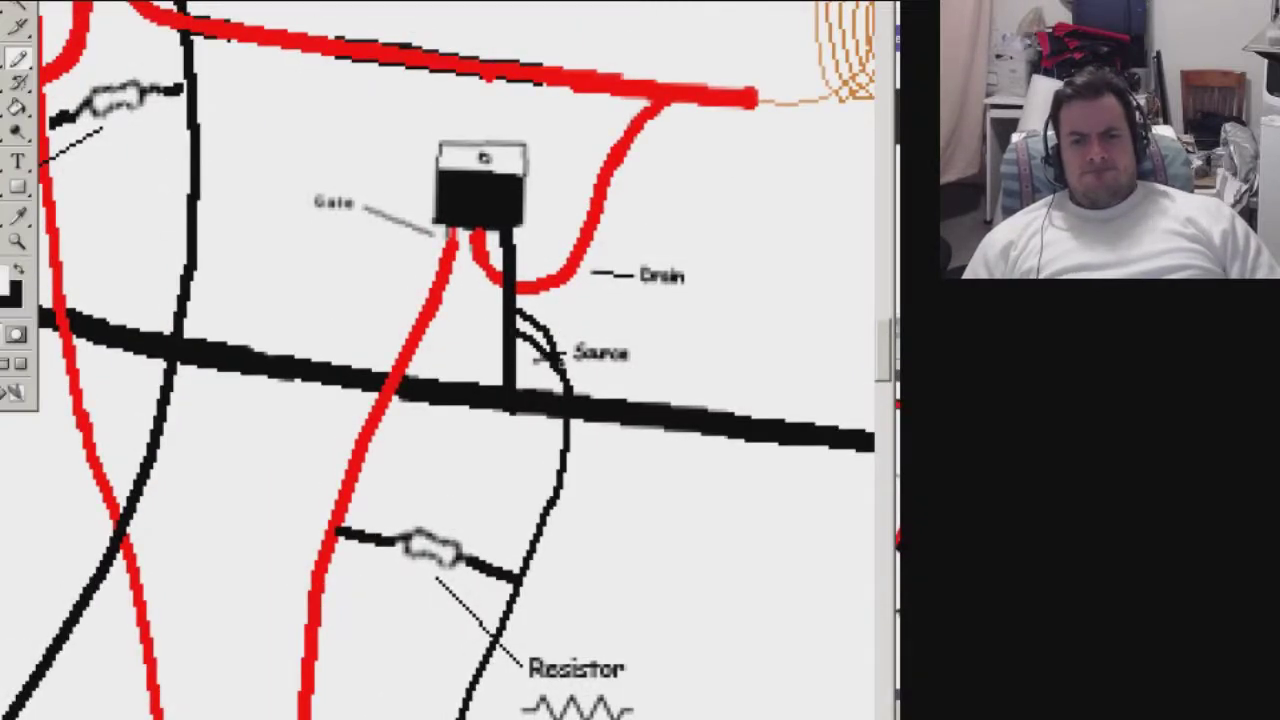
key(x)
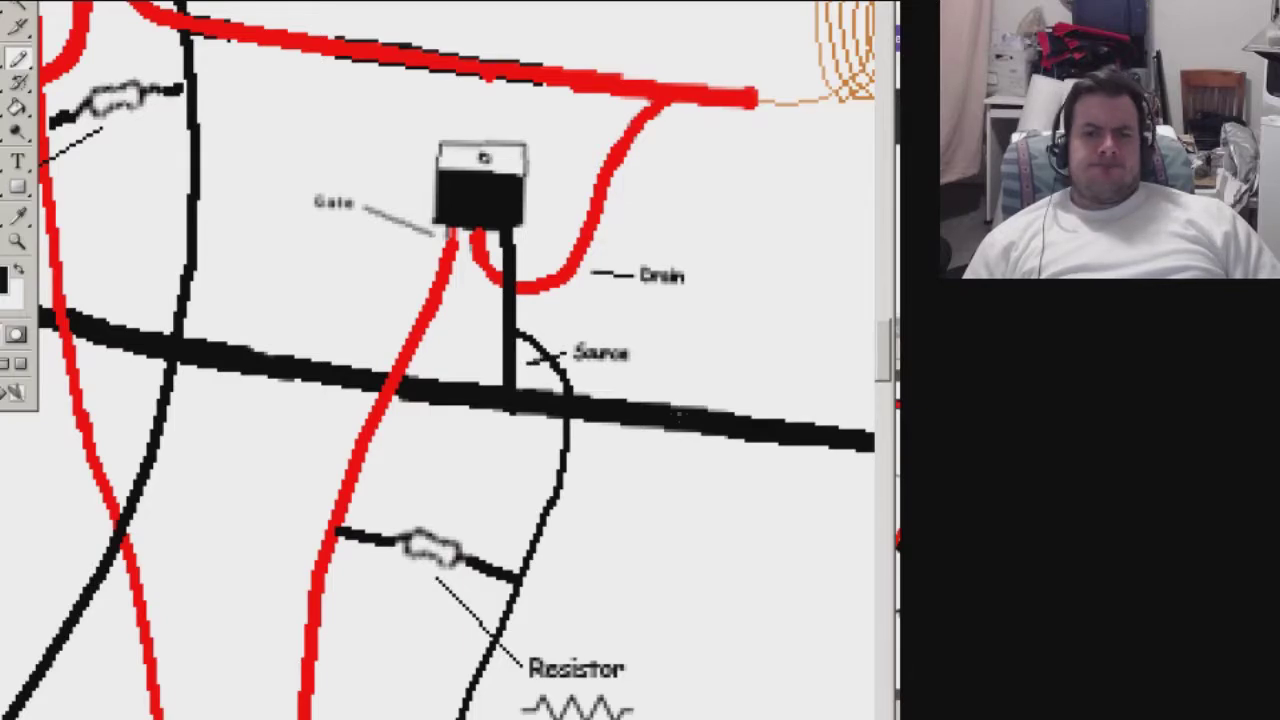
scroll(678, 415, down, 2)
scroll(685, 420, down, 2)
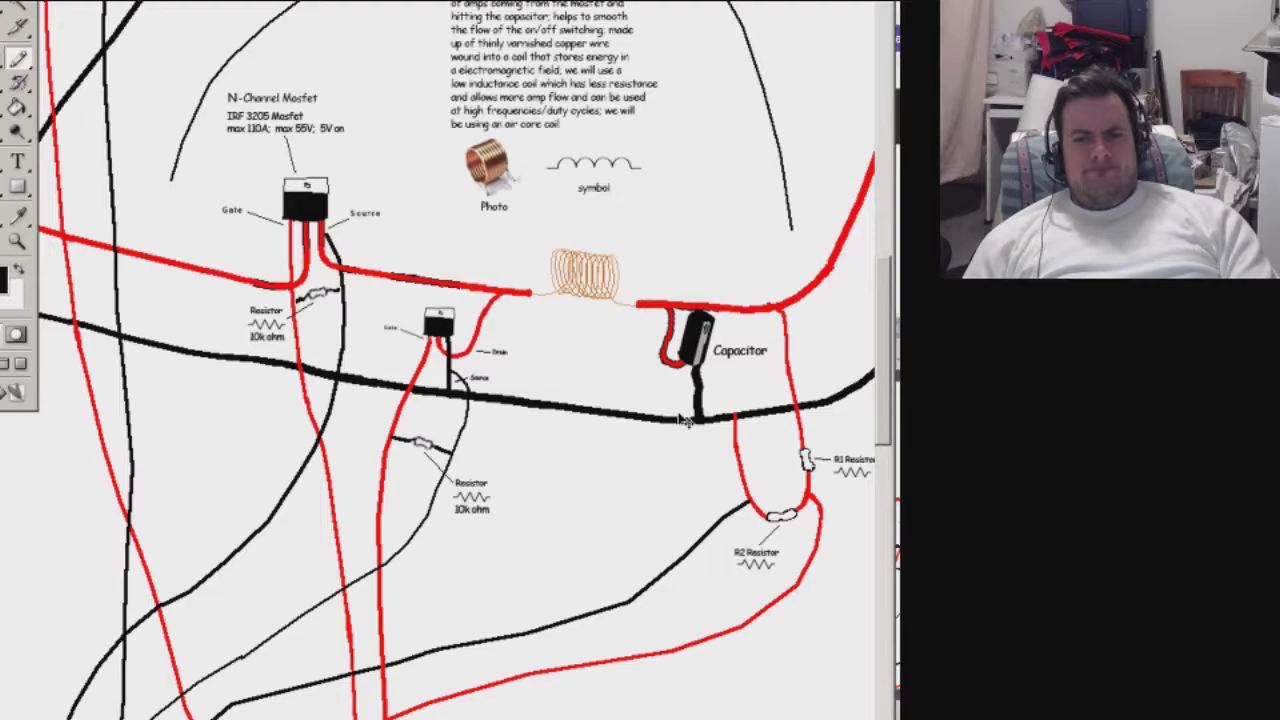
scroll(230, 90, up, 2)
drag(212, 75, 480, 190)
mouse_move(340, 130)
mouse_down()
mouse_move(662, 582)
mouse_move(510, 560)
mouse_up()
key(ctrl+z)
mouse_move(248, 88)
mouse_down()
mouse_move(416, 268)
mouse_move(505, 278)
mouse_up()
key(ctrl+z)
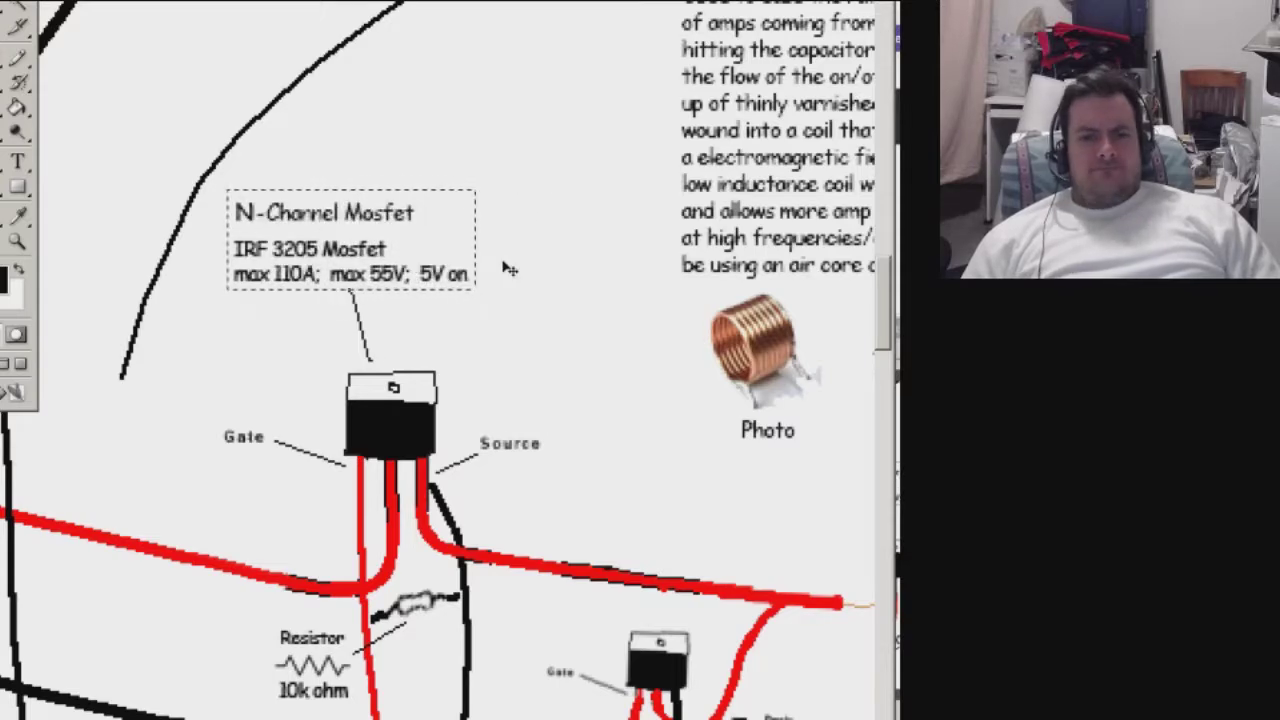
Nudge the N-Channel Mosfet label slightly right and deselect it.
key(shift+Right)
key(shift+Right)
key(shift+Right)
key(ctrl+d)
key(b)
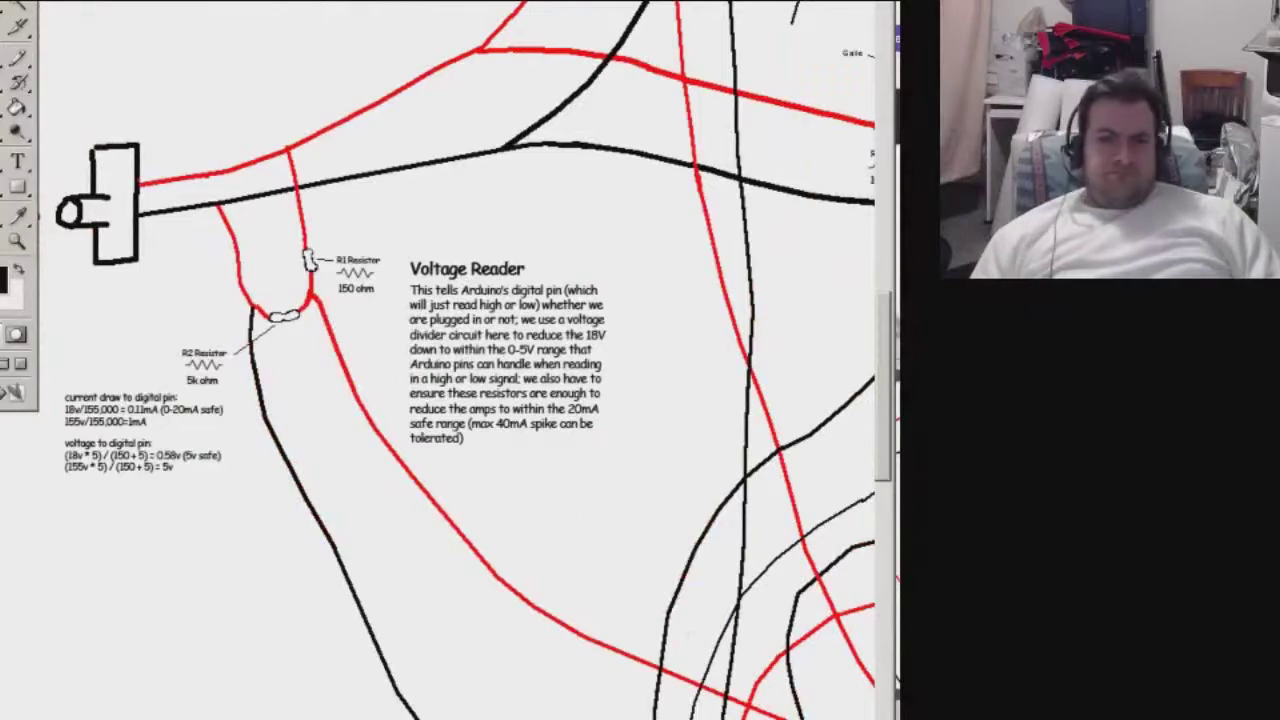
Add a '150k ohm' label and move it over R1's old 150 ohm value.
key(t)
click(478, 398)
text(150k ohm)
key(ctrl+Return)
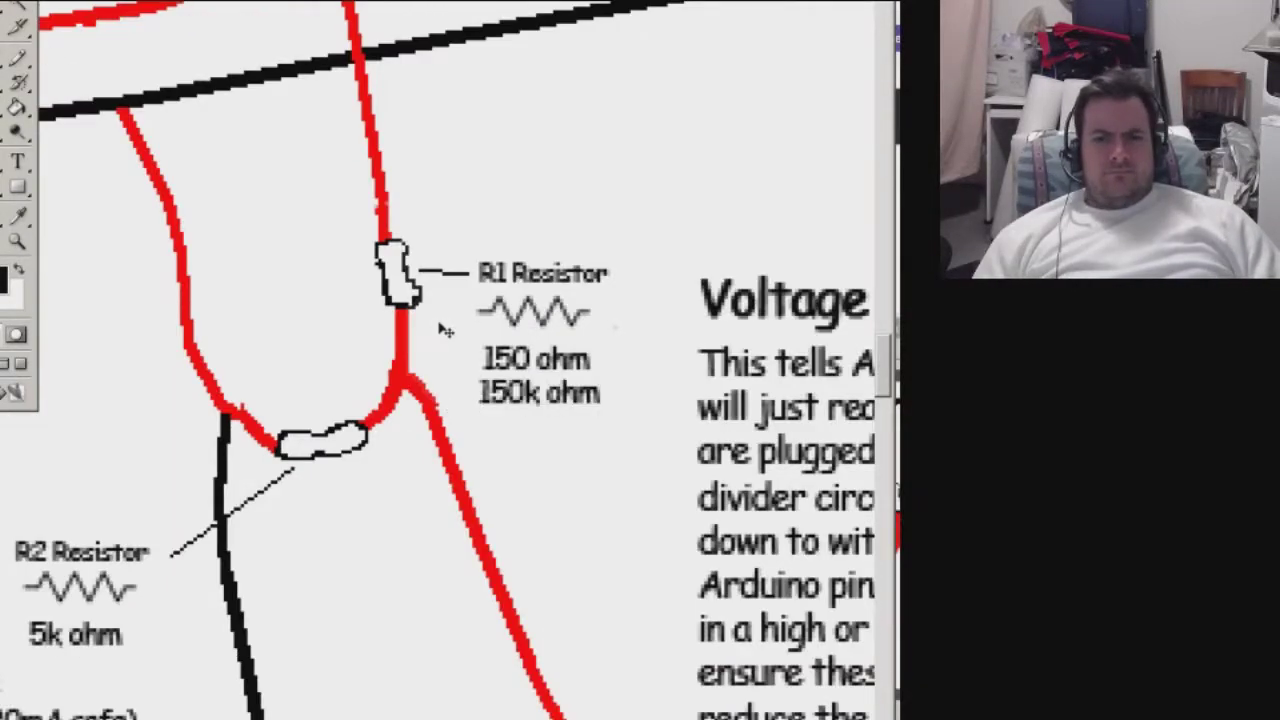
drag(545, 400, 545, 370)
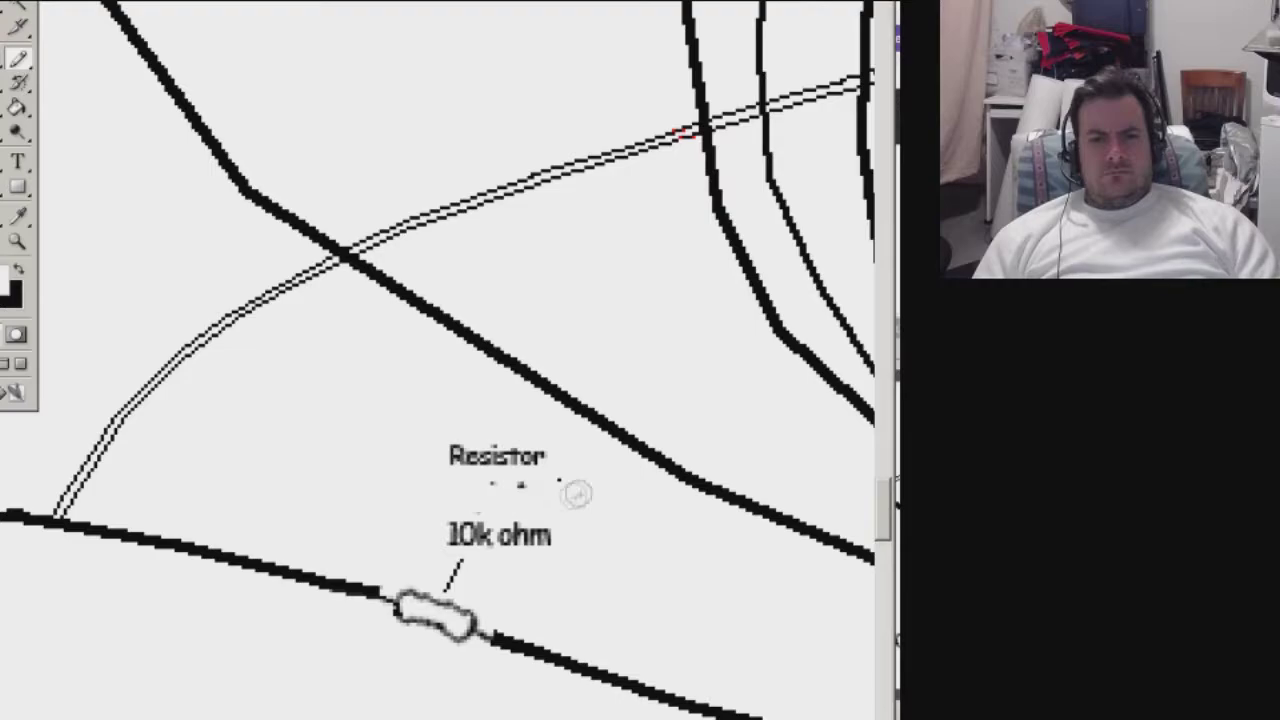
key(b)
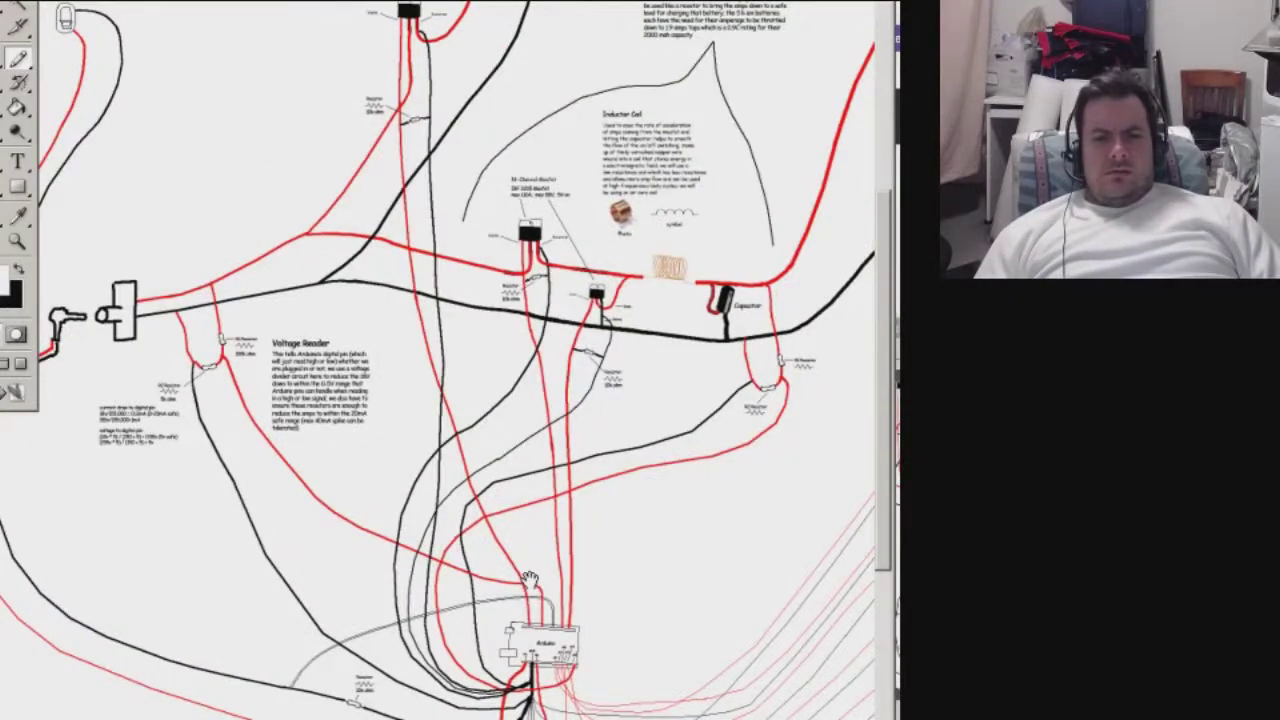
Pan to the capacitor area and type '4.2v 8a' above the red wire.
drag(530, 578, 594, 404)
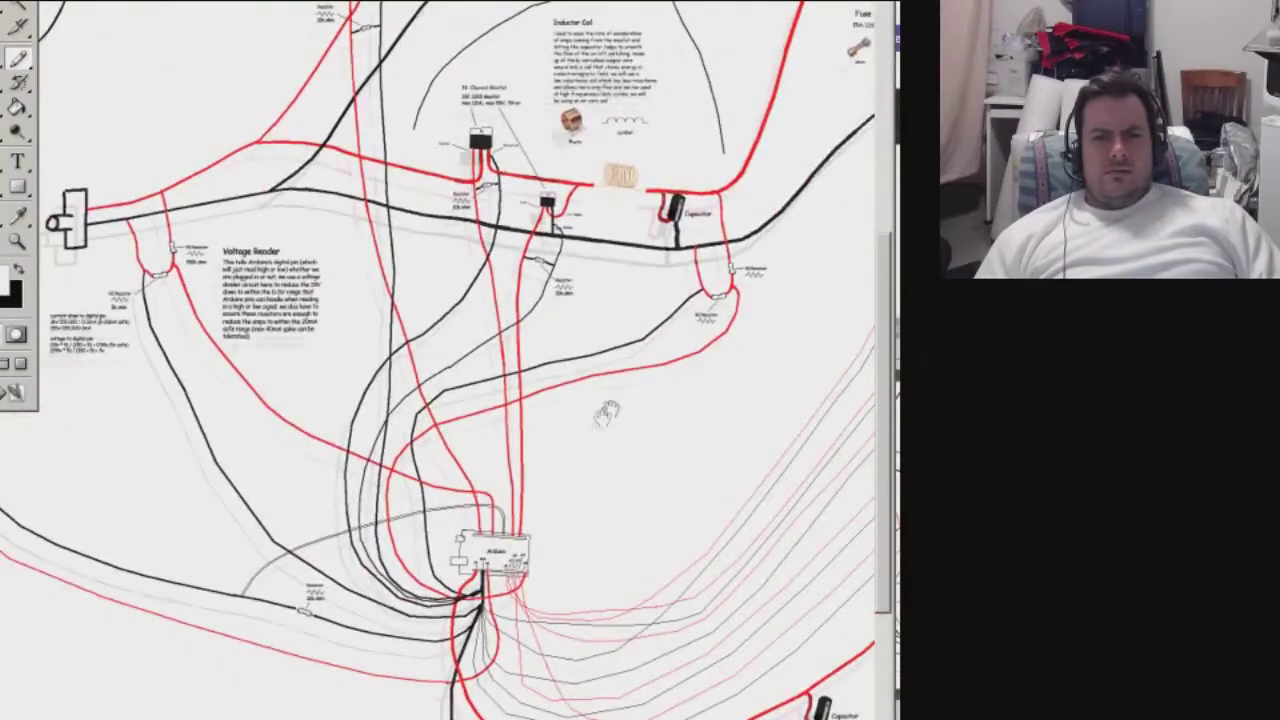
drag(607, 413, 557, 621)
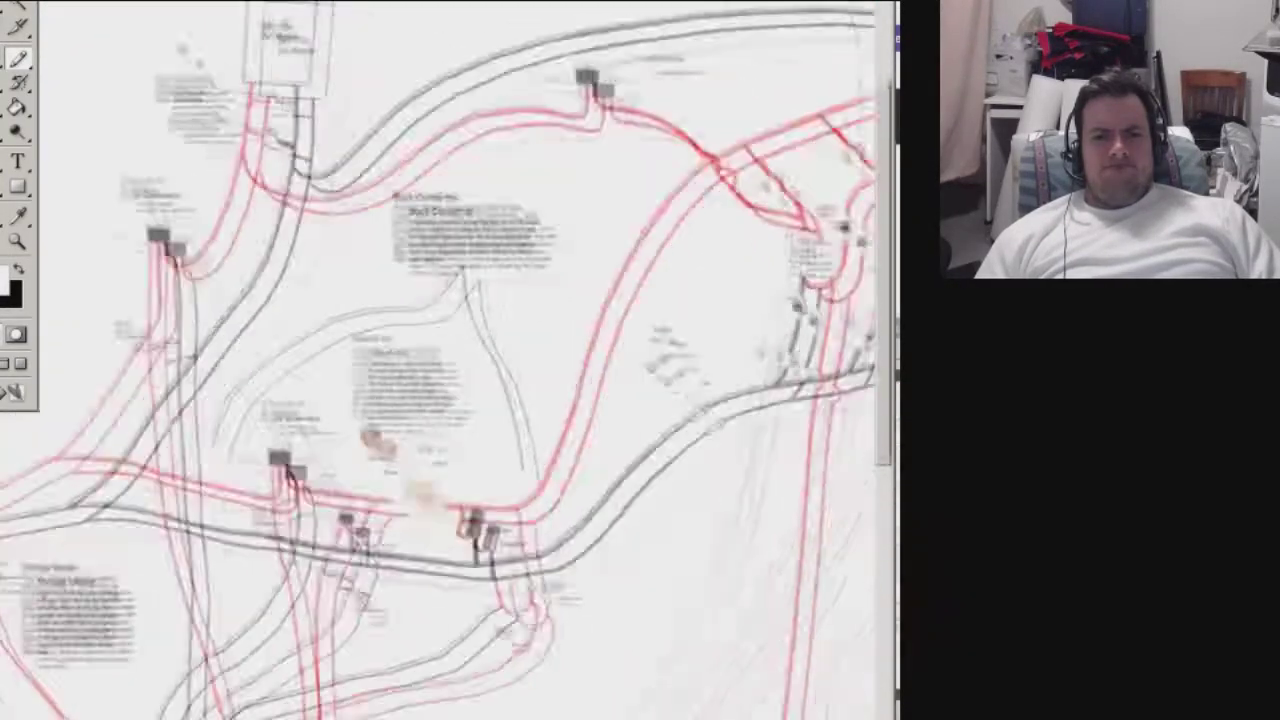
drag(557, 621, 391, 489)
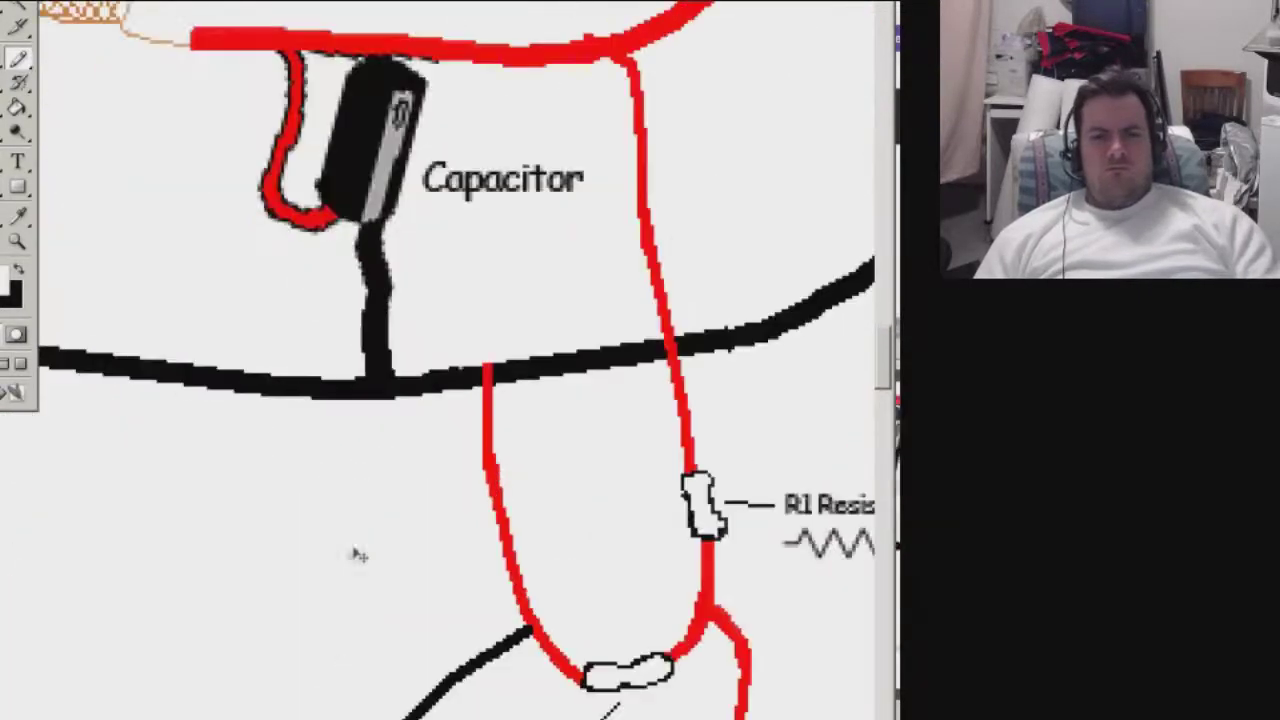
key(t)
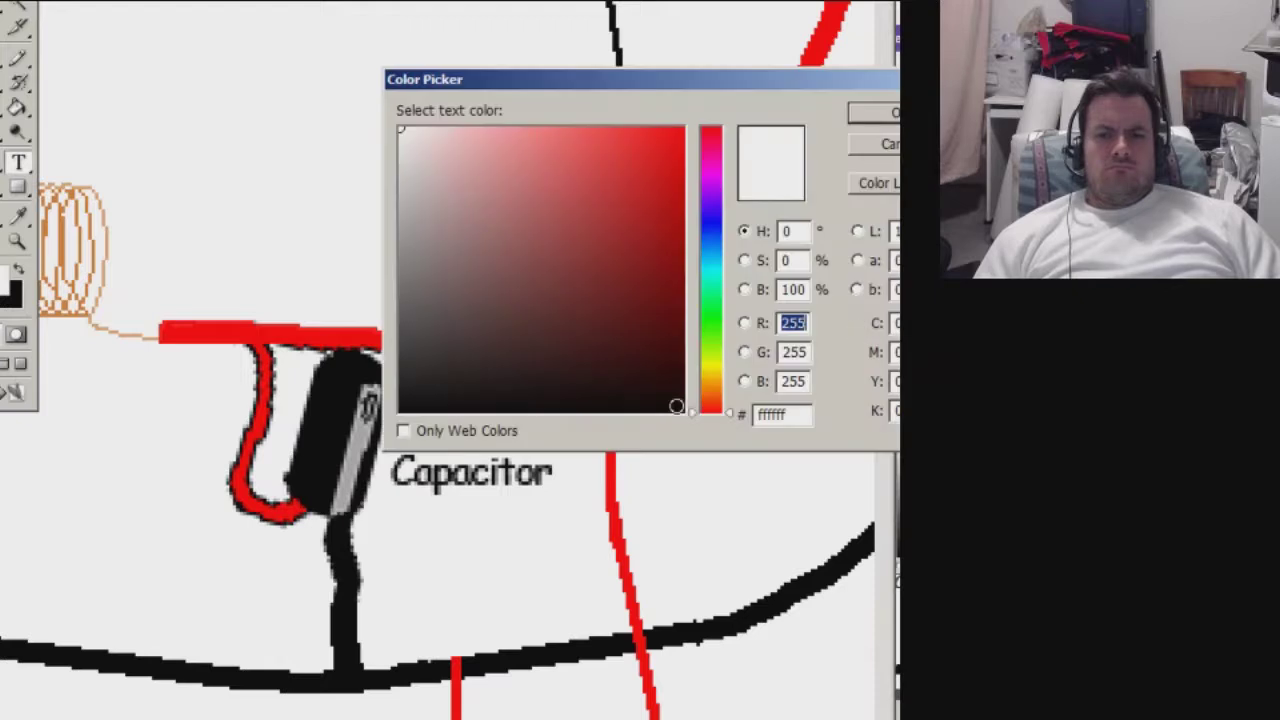
click(405, 272)
text(4.2v)
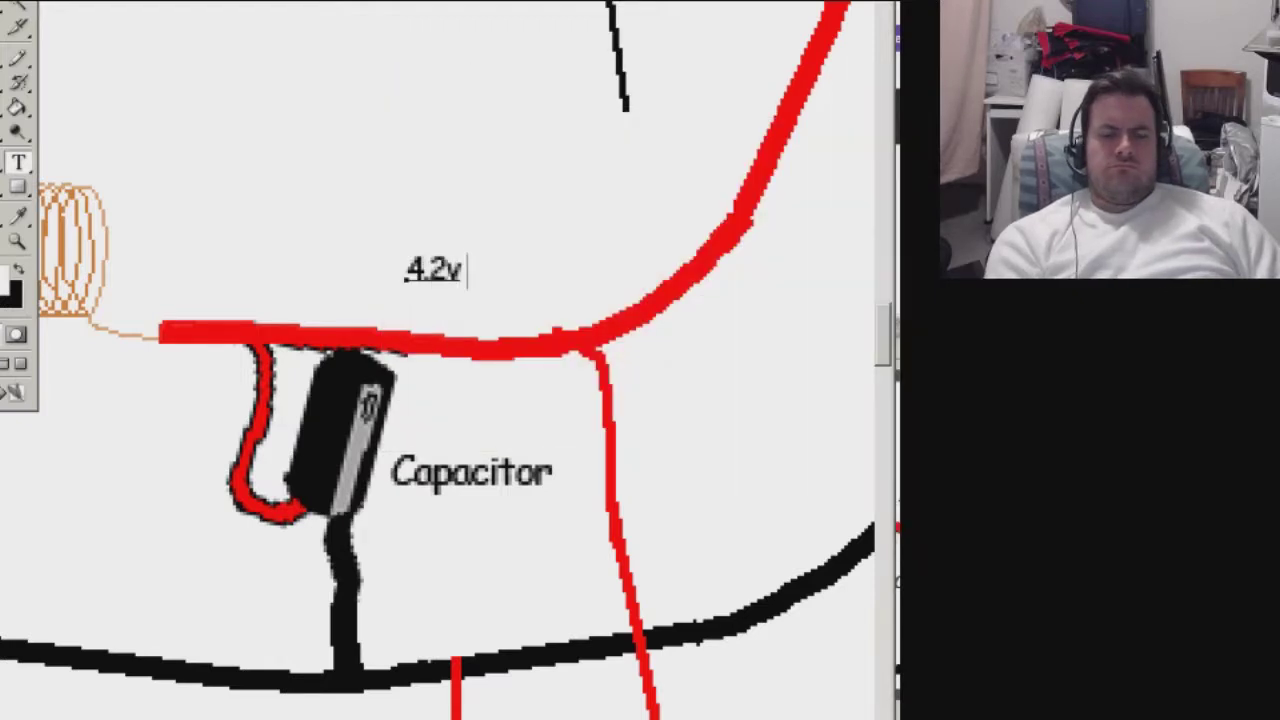
text( 8a)
key(ctrl+Return)
Draw a short leader line from the 4.2v 8a label to the red wire.
key(b)
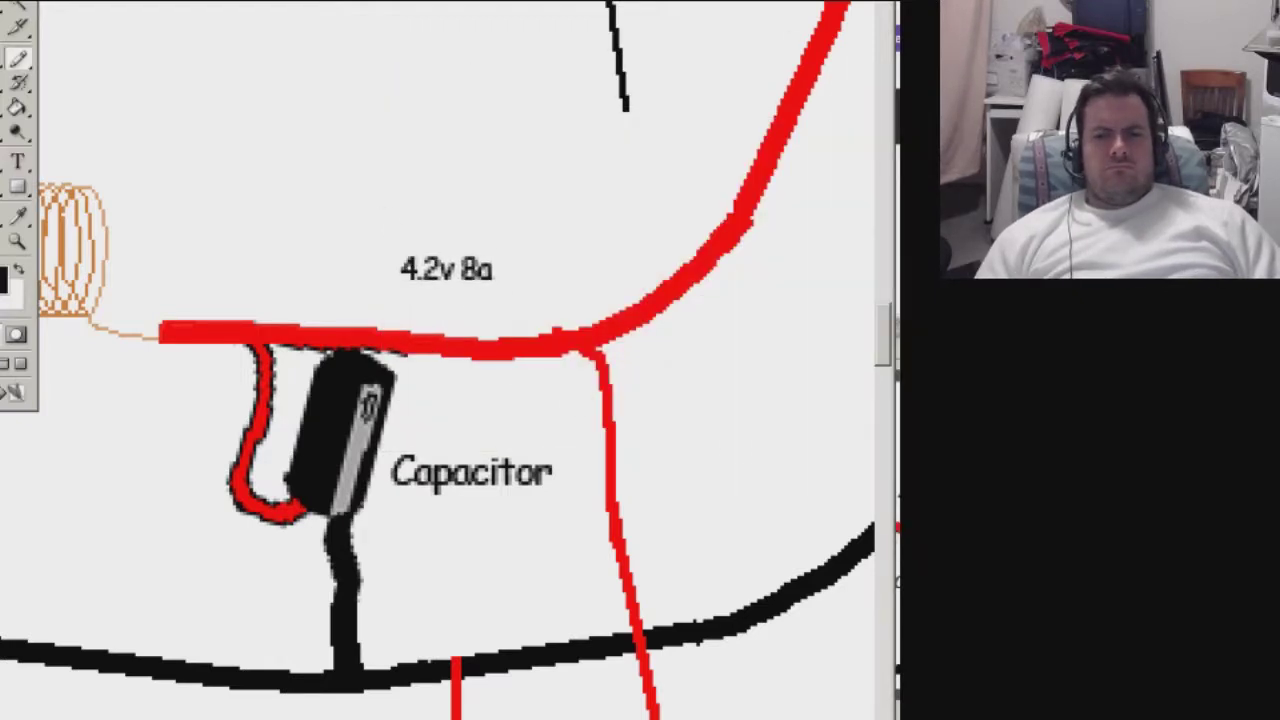
drag(446, 291, 439, 321)
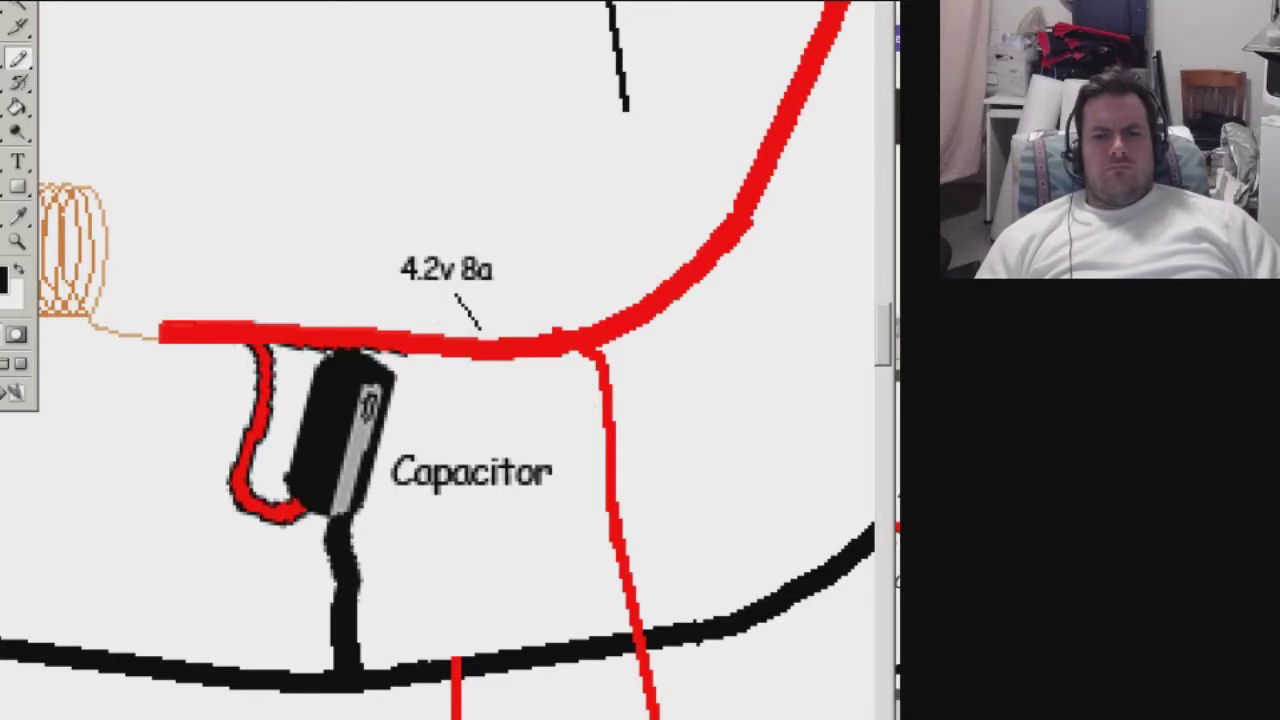
drag(646, 447, 508, 224)
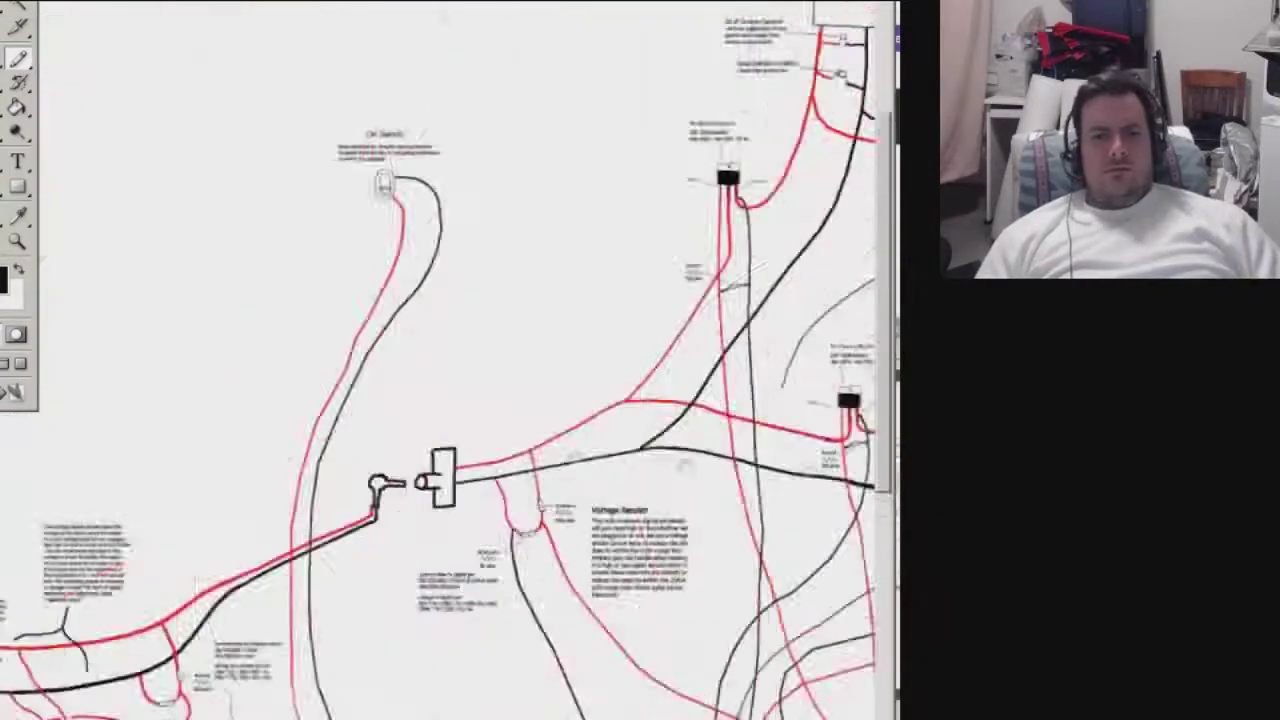
Start a 'current draw to analog pin:' note above the calculations.
drag(456, 238, 790, 416)
key(ctrl+minus)
key(ctrl+minus)
key(ctrl+minus)
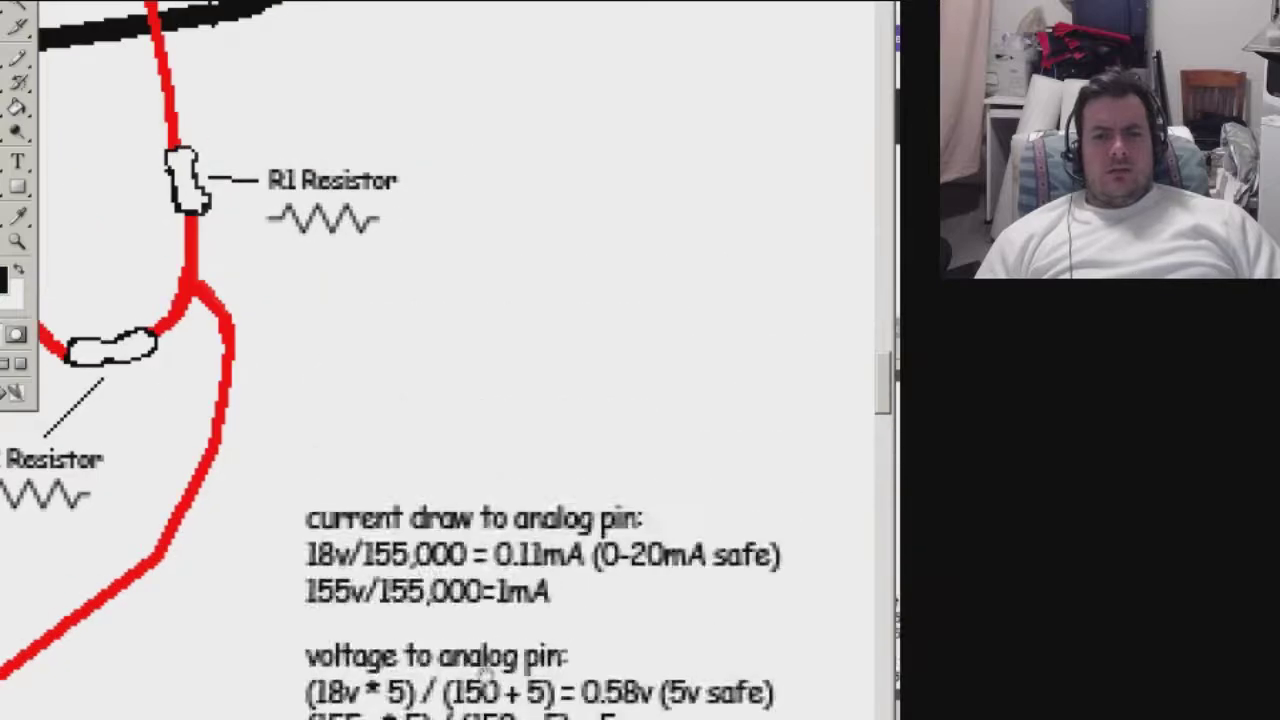
click(366, 168)
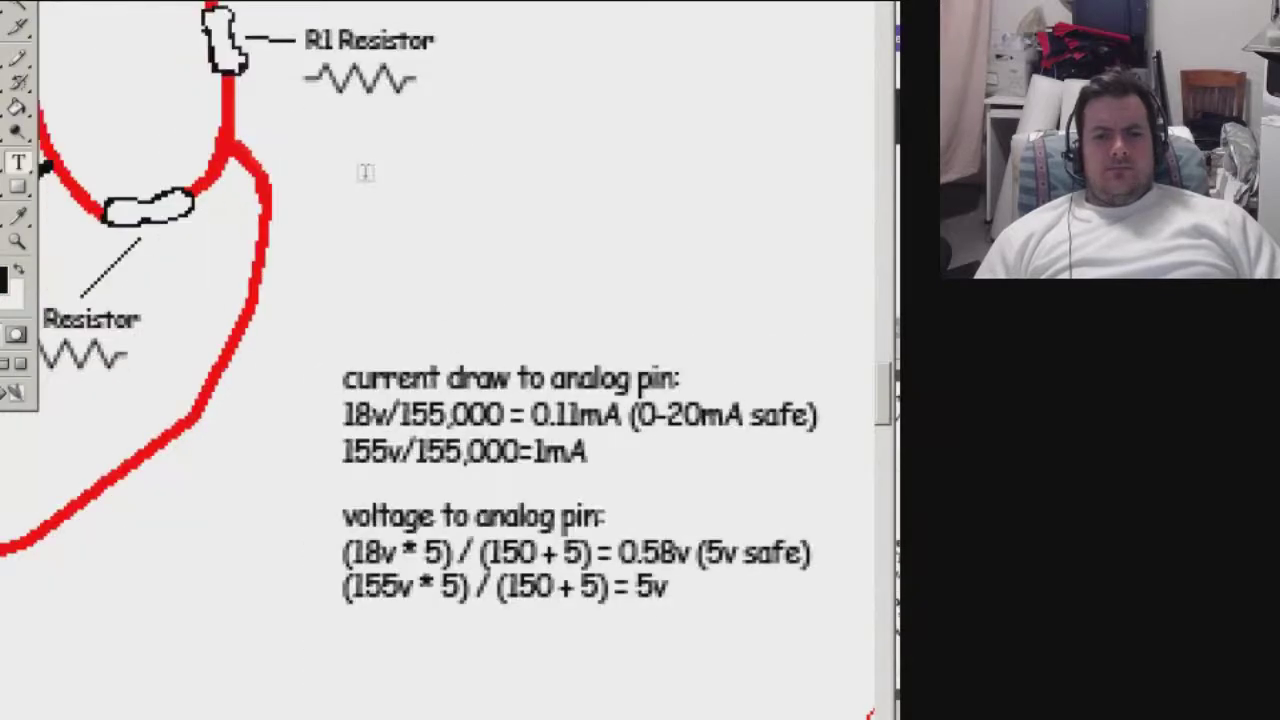
text(current draw to analog pin:)
key(Return)
text(4.2v/)
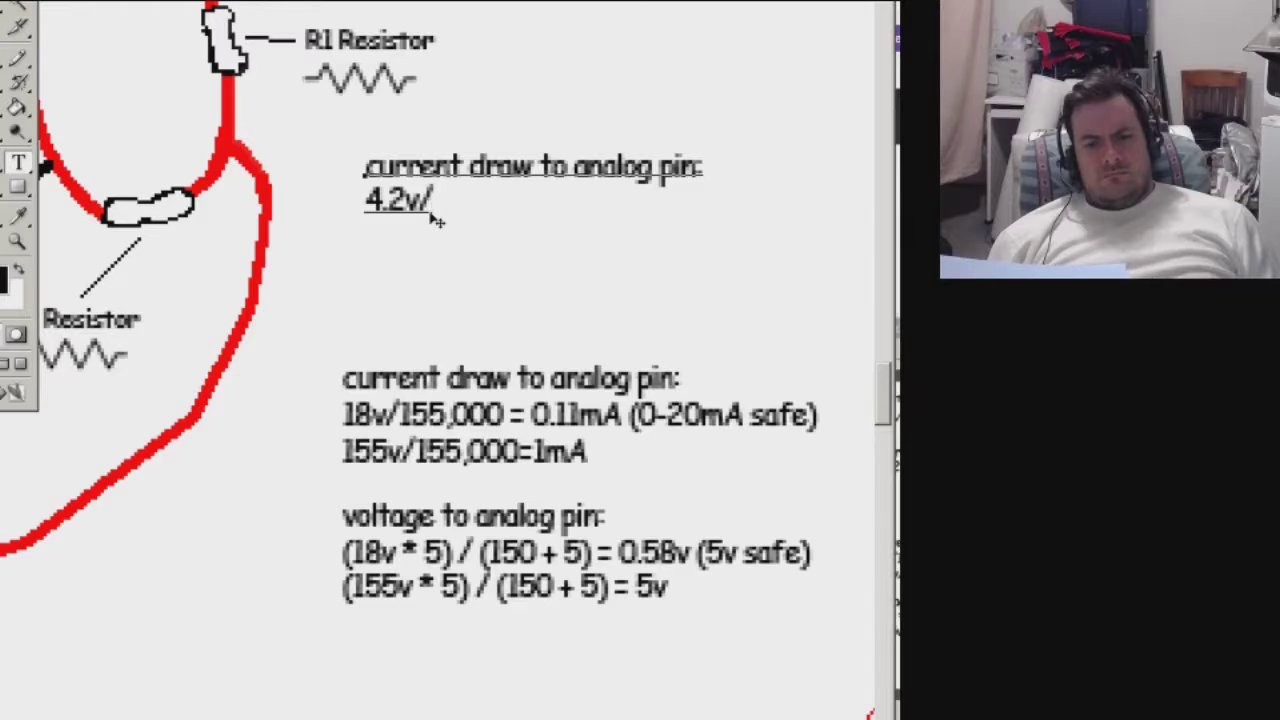
click(28, 145)
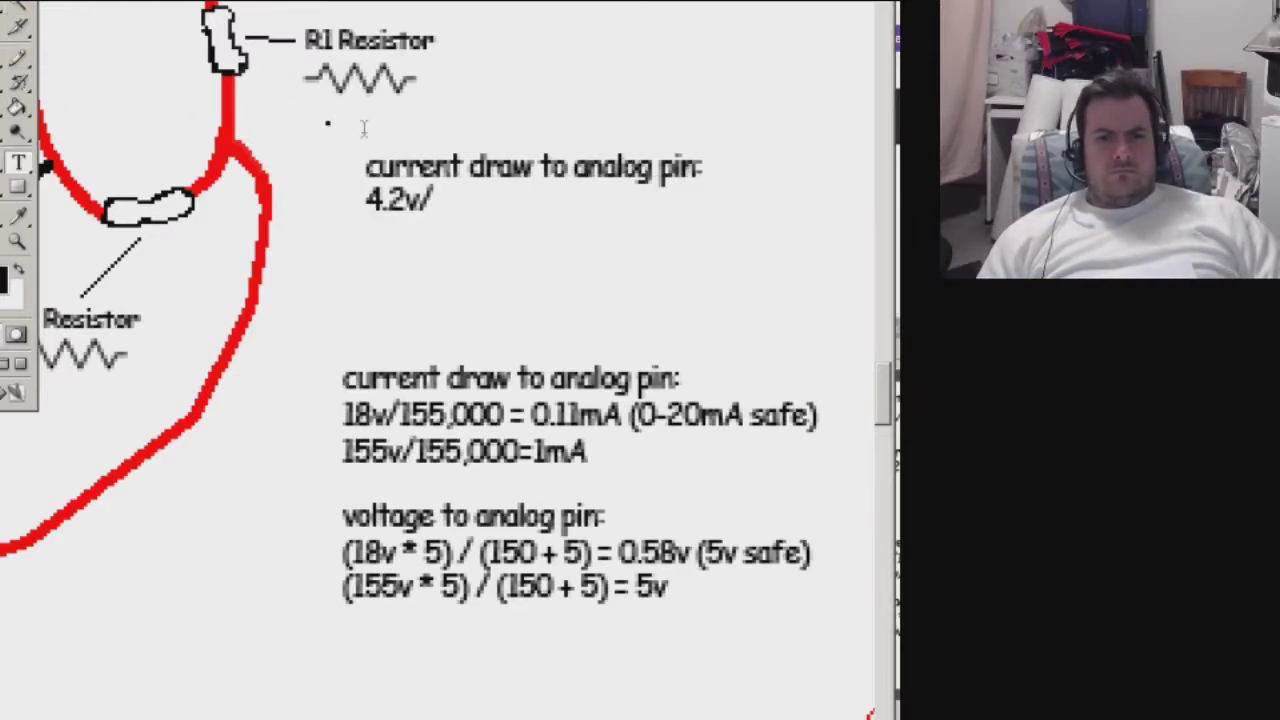
Add '5k ohm' and '10k ohm' value labels under the R1 and R2 resistors.
click(327, 118)
text(5k ohm)
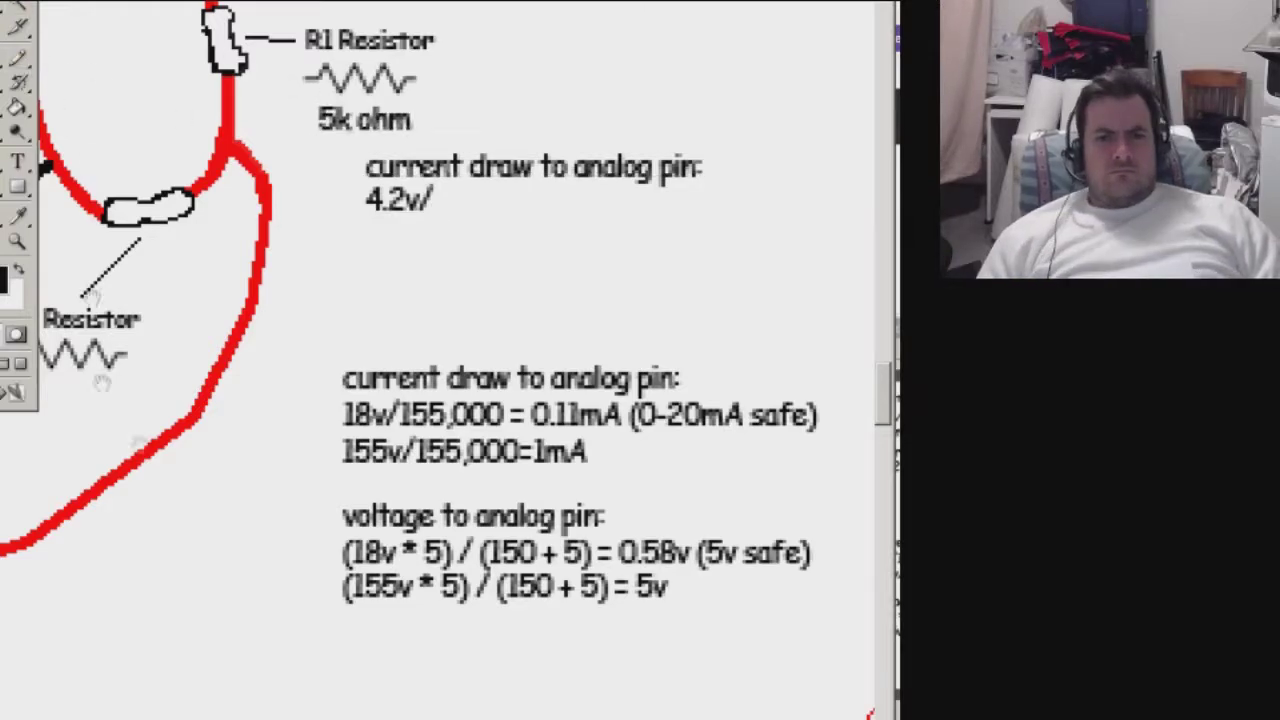
drag(95, 158, 345, 142)
click(268, 384)
text(10k ohm)
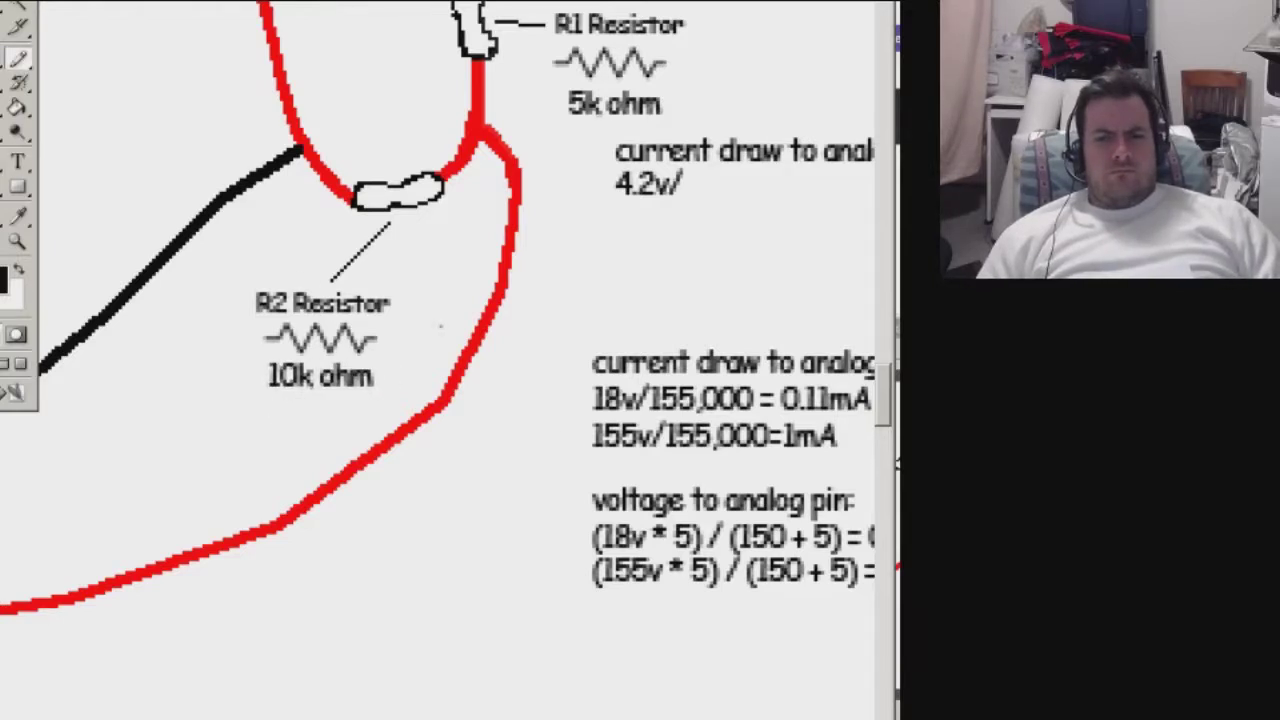
drag(440, 325, 426, 366)
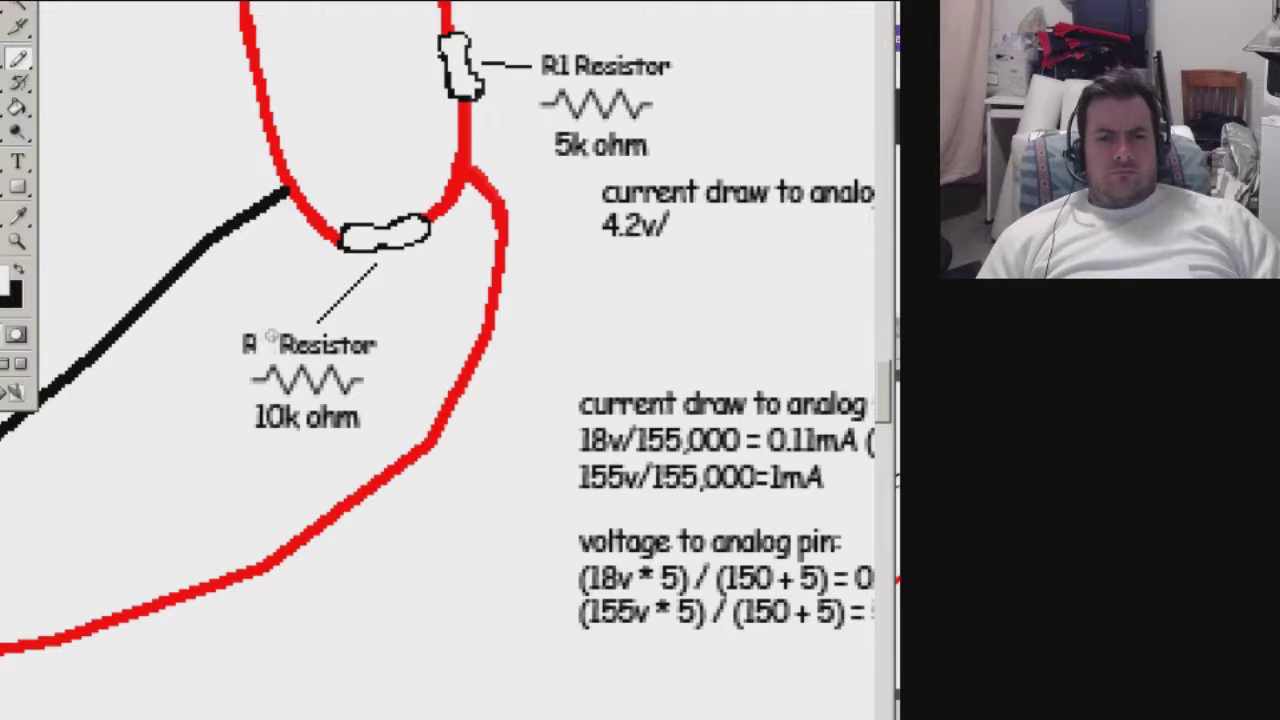
key(BackSpace)
drag(270, 337, 238, 407)
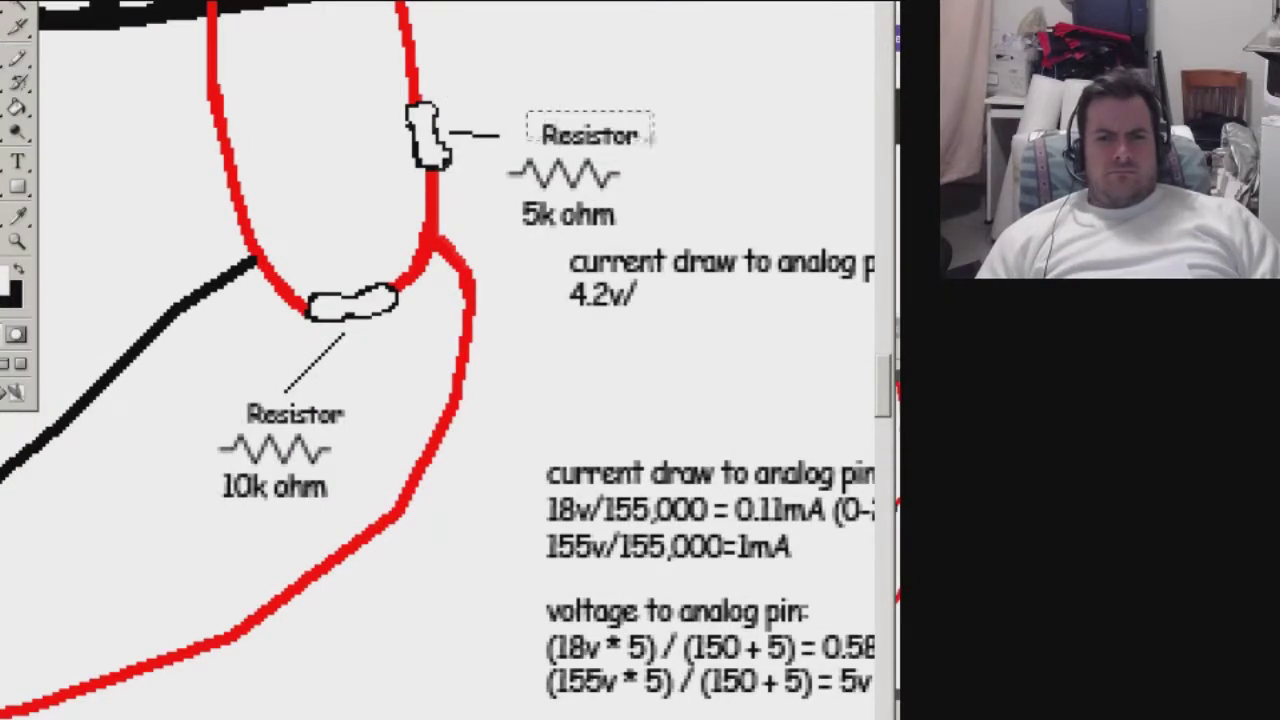
drag(522, 134, 502, 134)
key(Return)
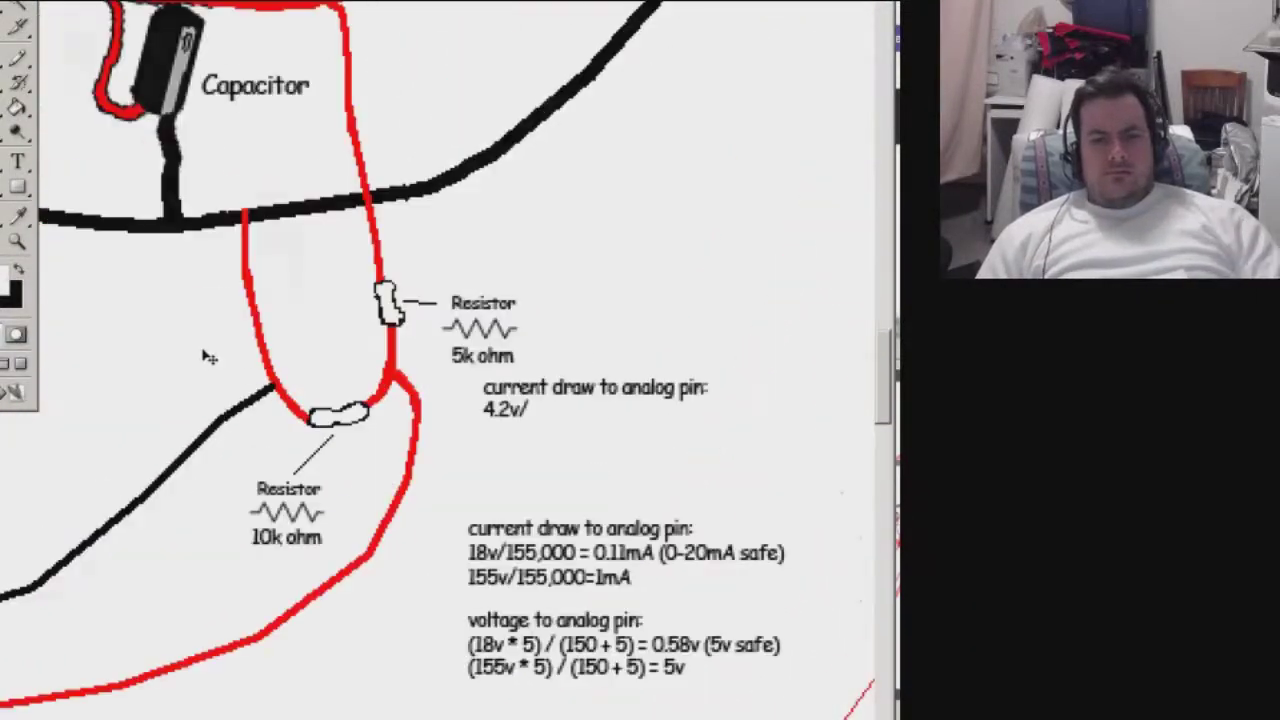
Replace the unfinished note with a new heading and the 0.27mA current formula.
drag(471, 379, 731, 421)
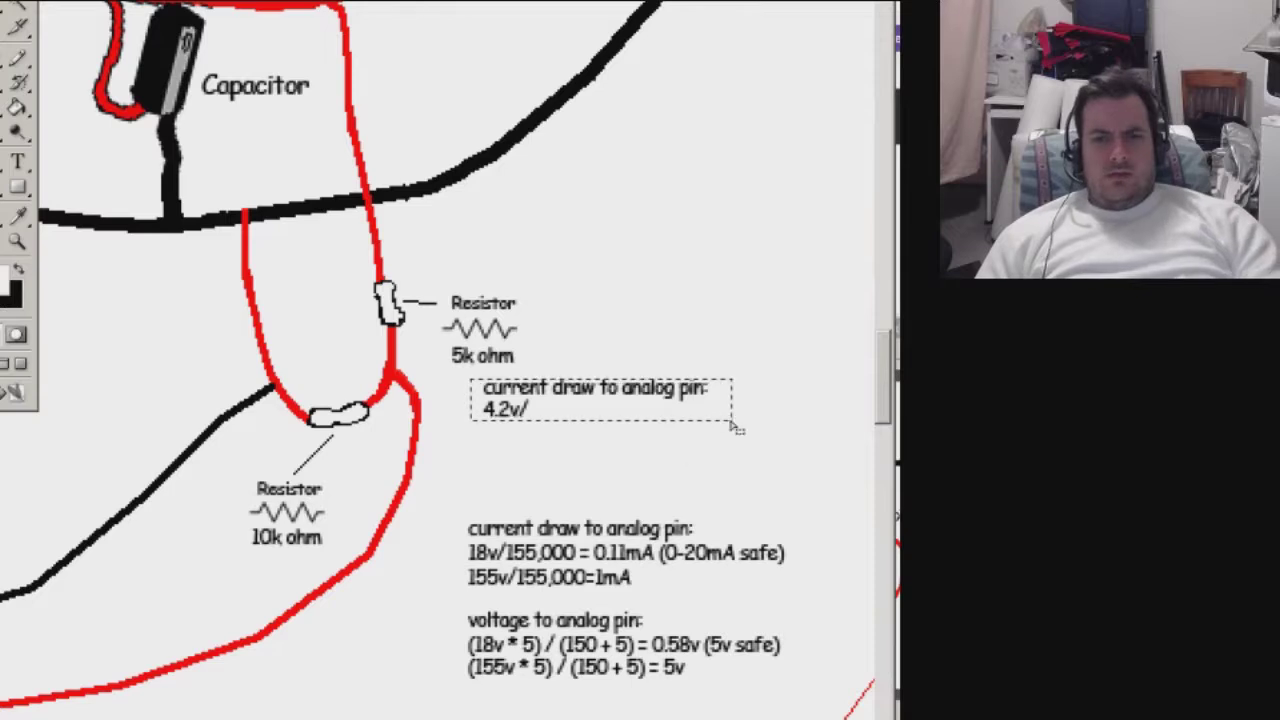
key(Delete)
key(t)
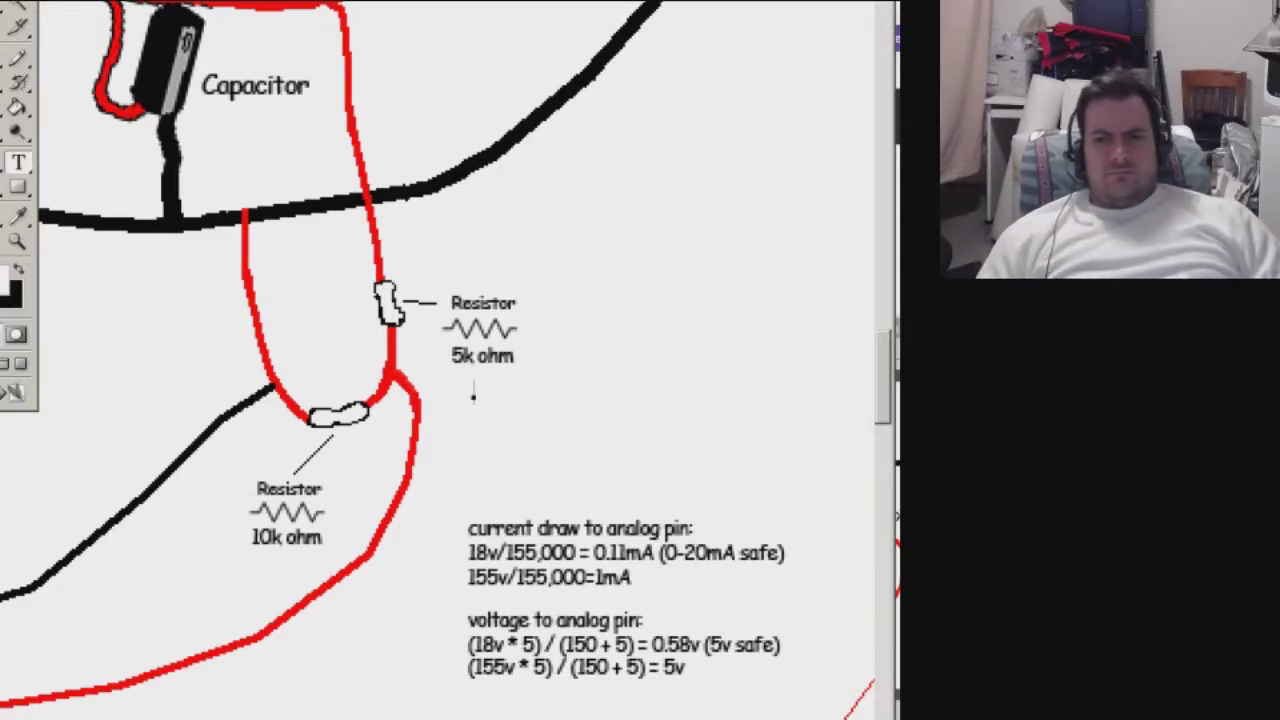
text(current draw to ana)
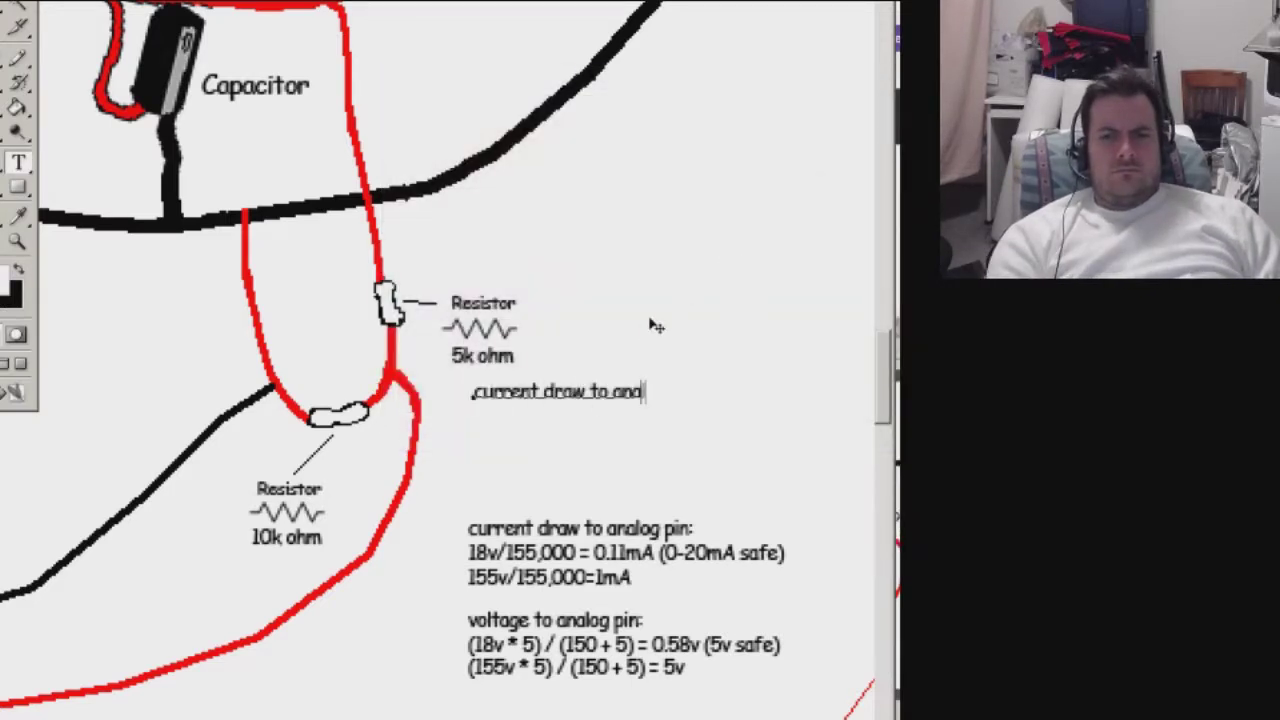
text(log pin:)
key(Return)
text(4.2v)
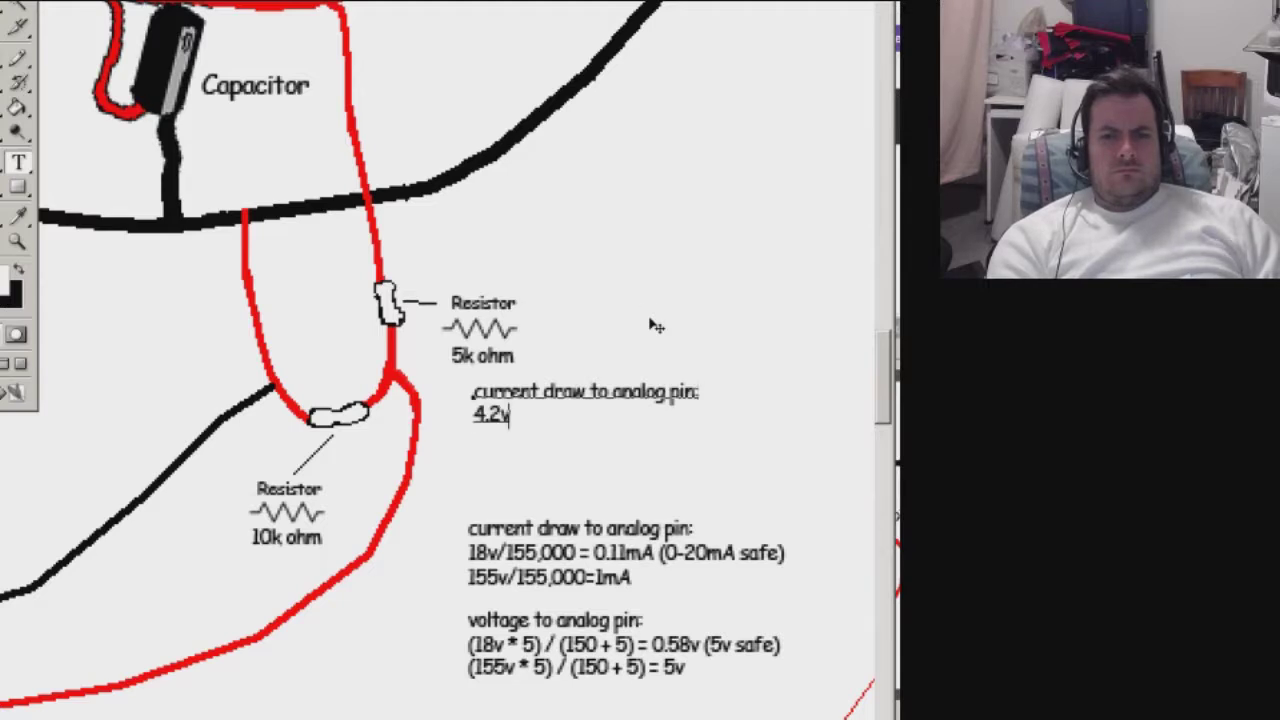
text(/15)
key(BackSpace)
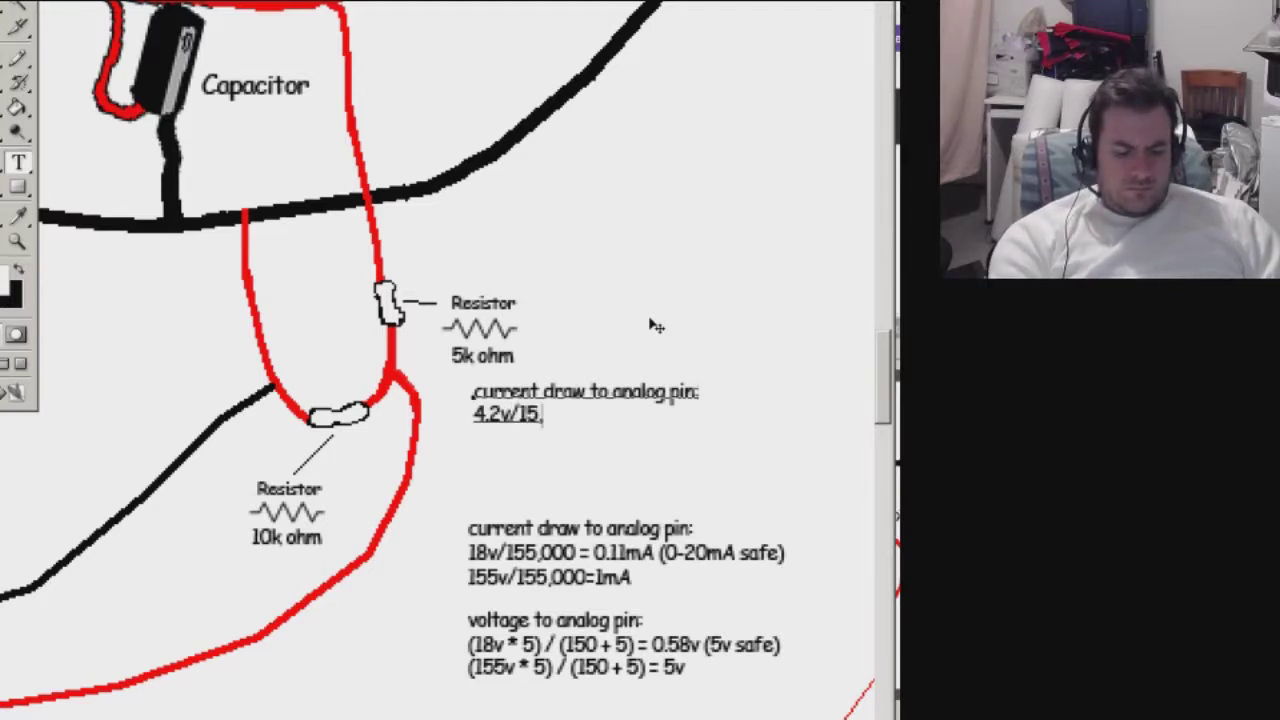
text(.27mA)
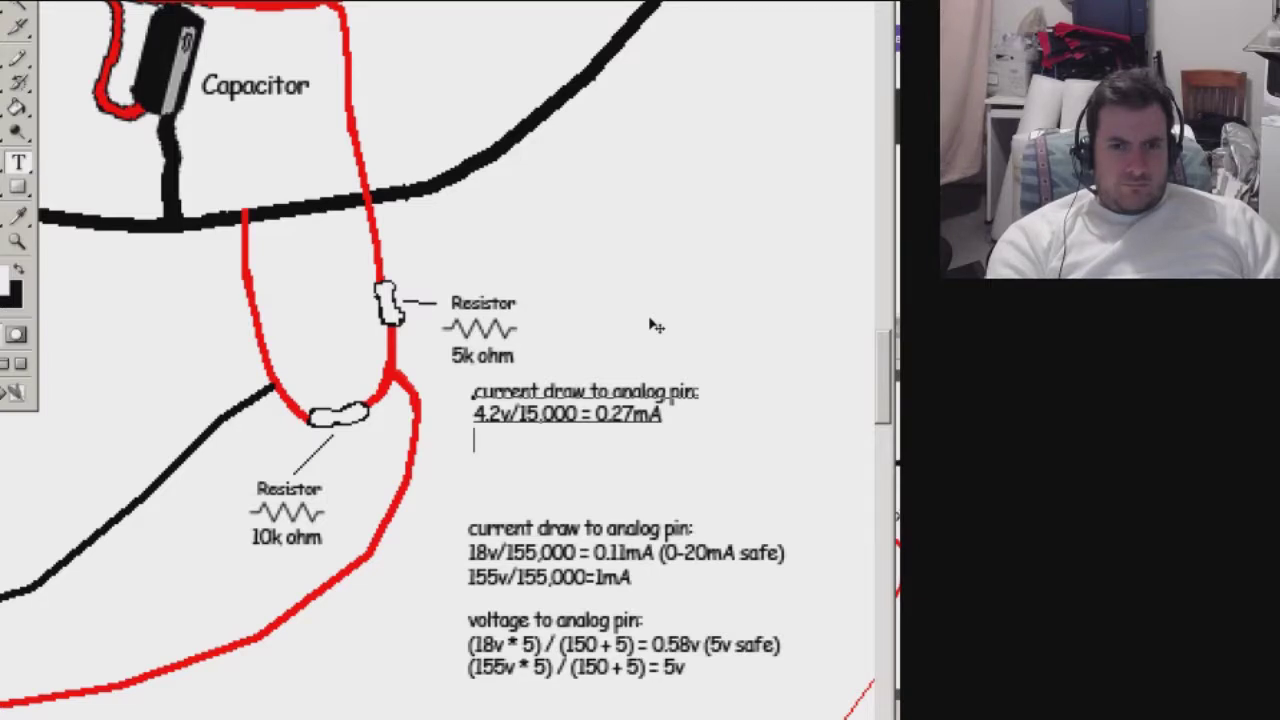
text( 7v/15,000)
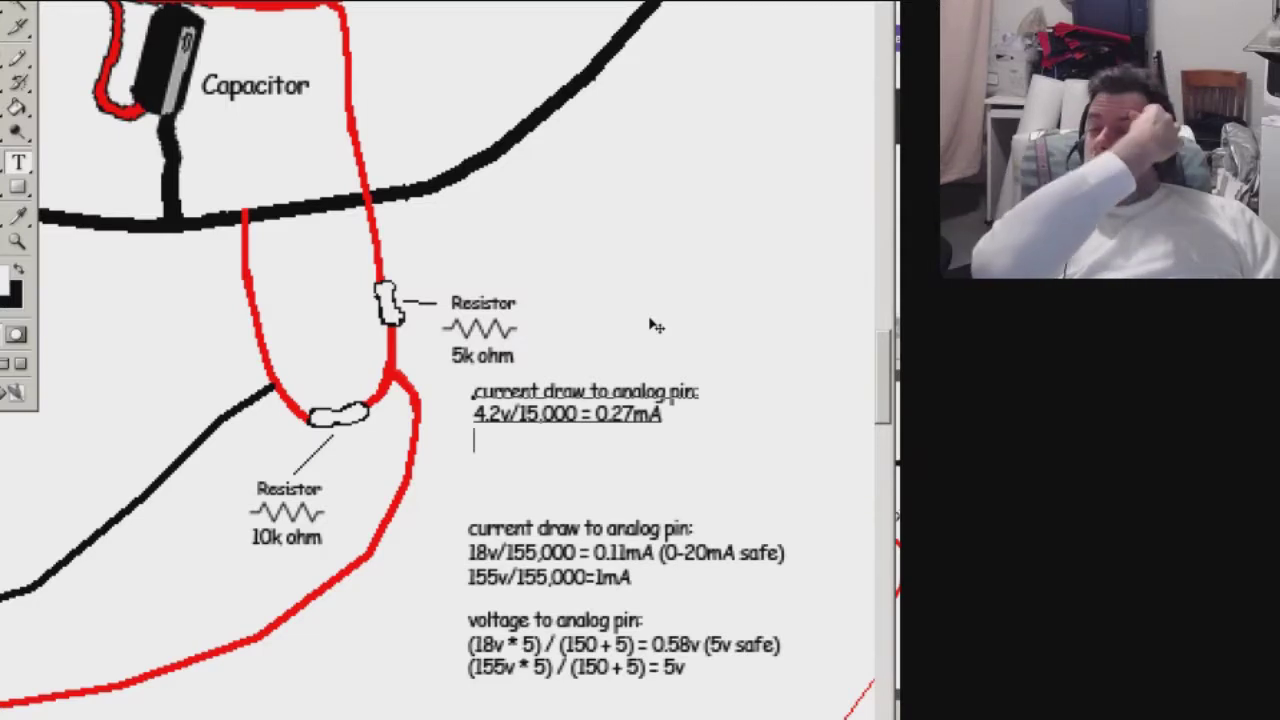
Add the 18v/15,000 = 1.2mA line and the 2.8v and 12v voltage-divider results.
text(18v)
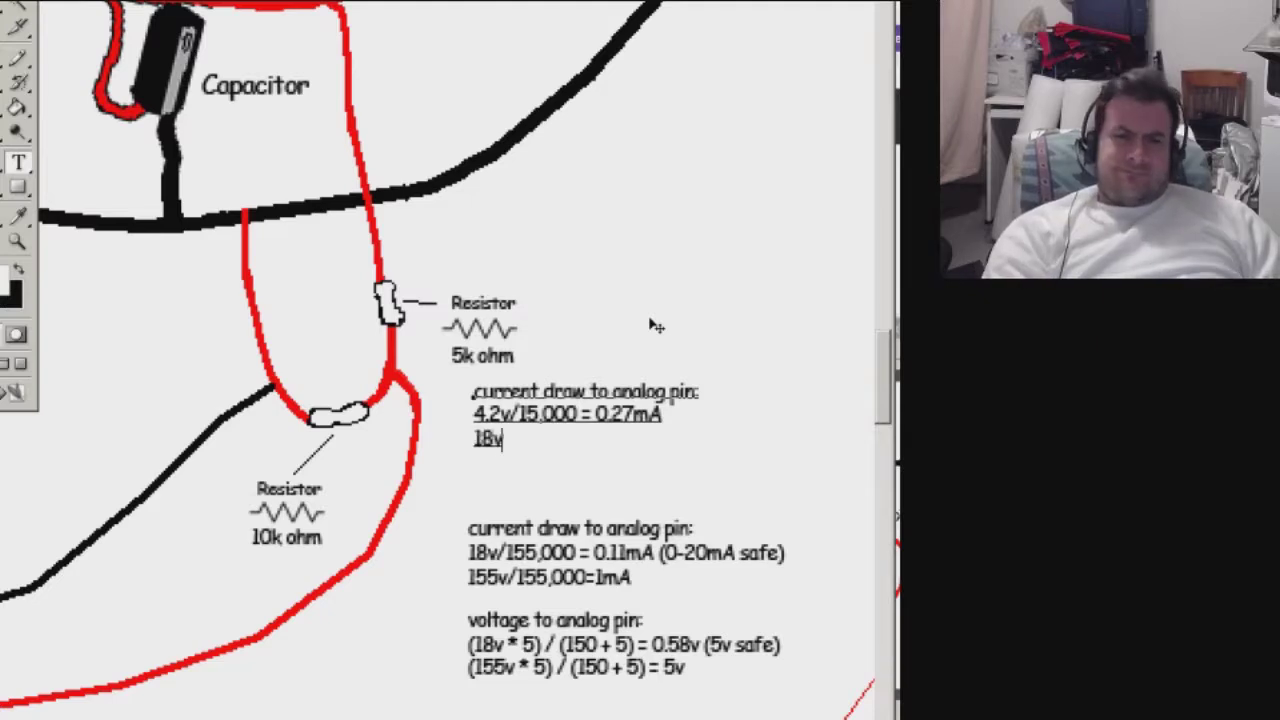
text(/15,000 = )
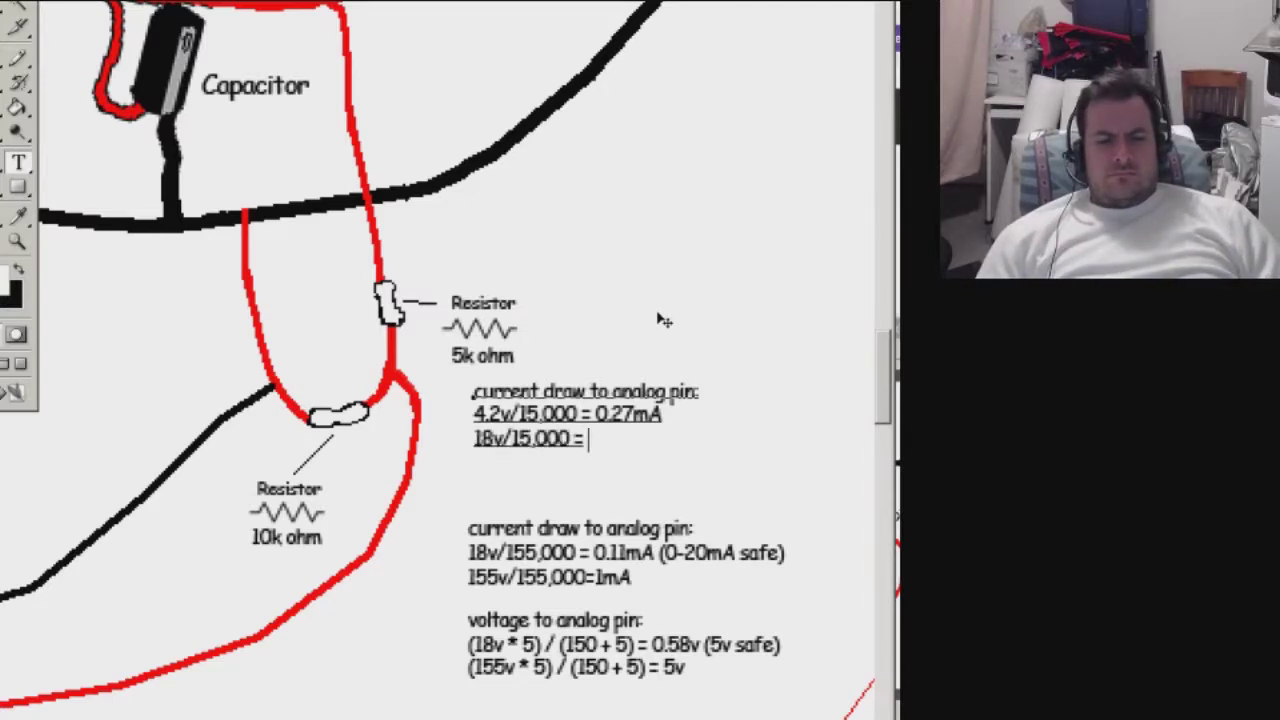
text(1.2mA)
key(Return)
text((4.2v *)
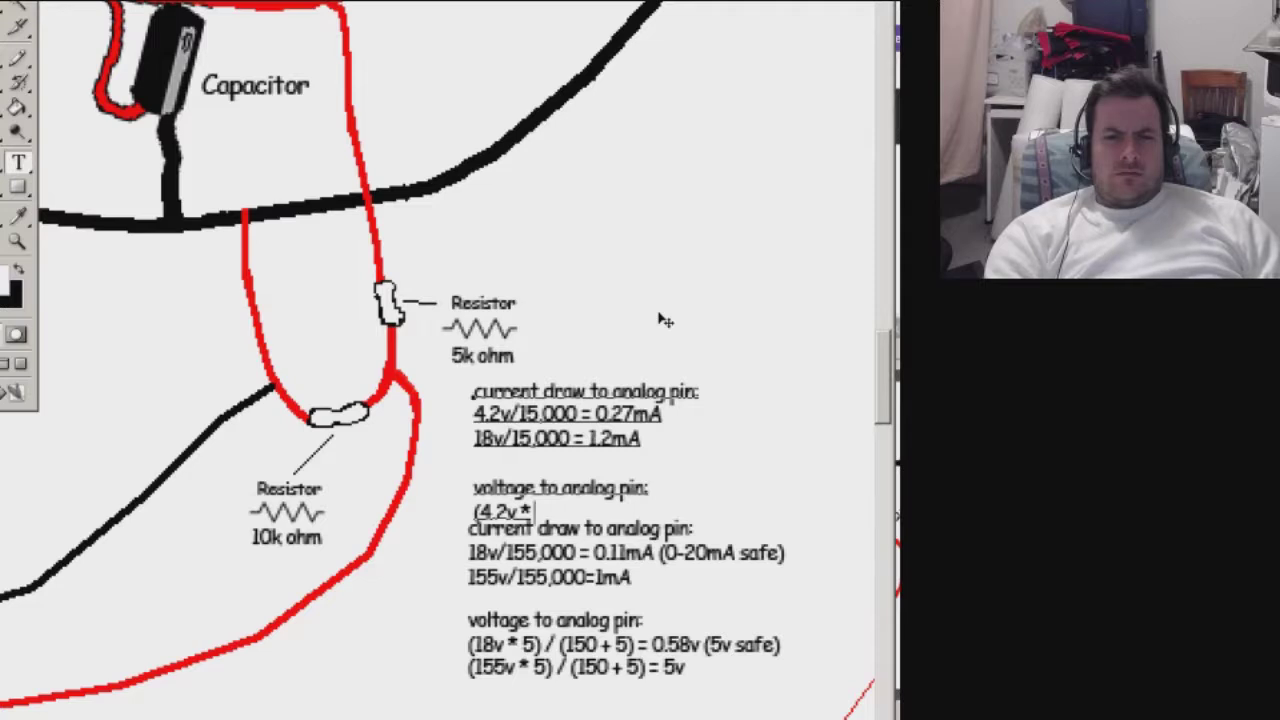
text( 10) / ()
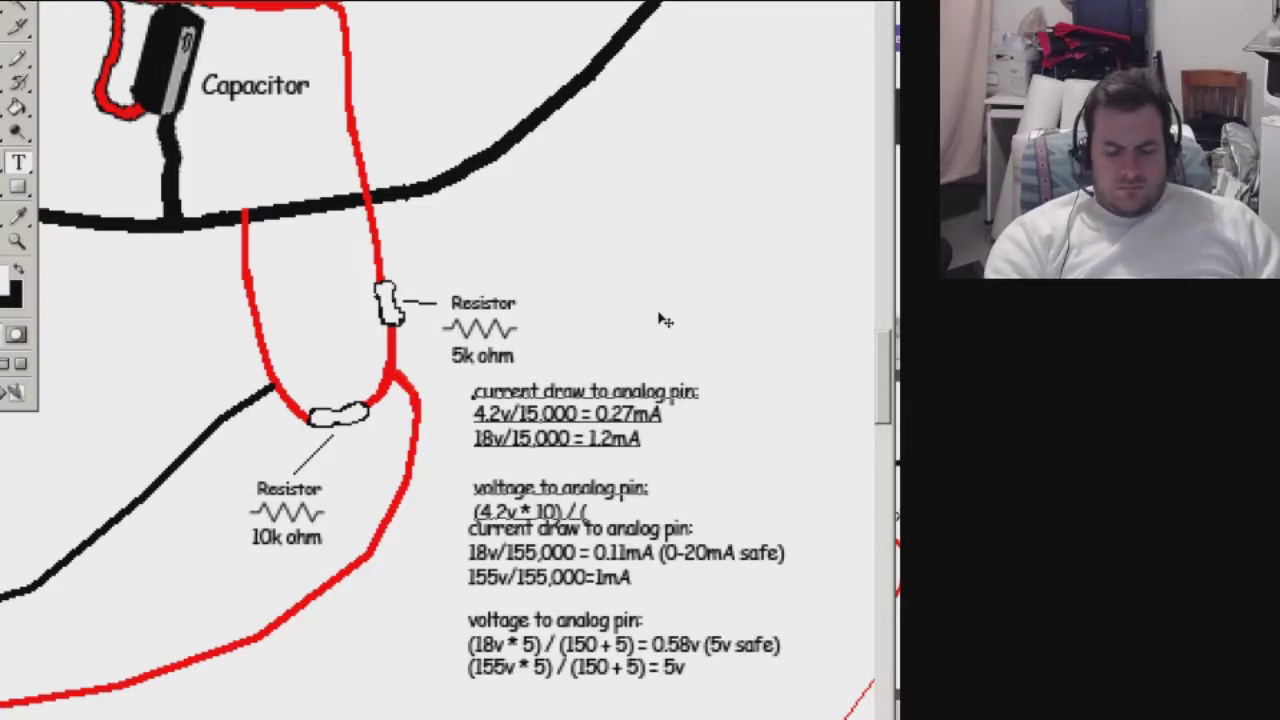
text(5 + 10) =)
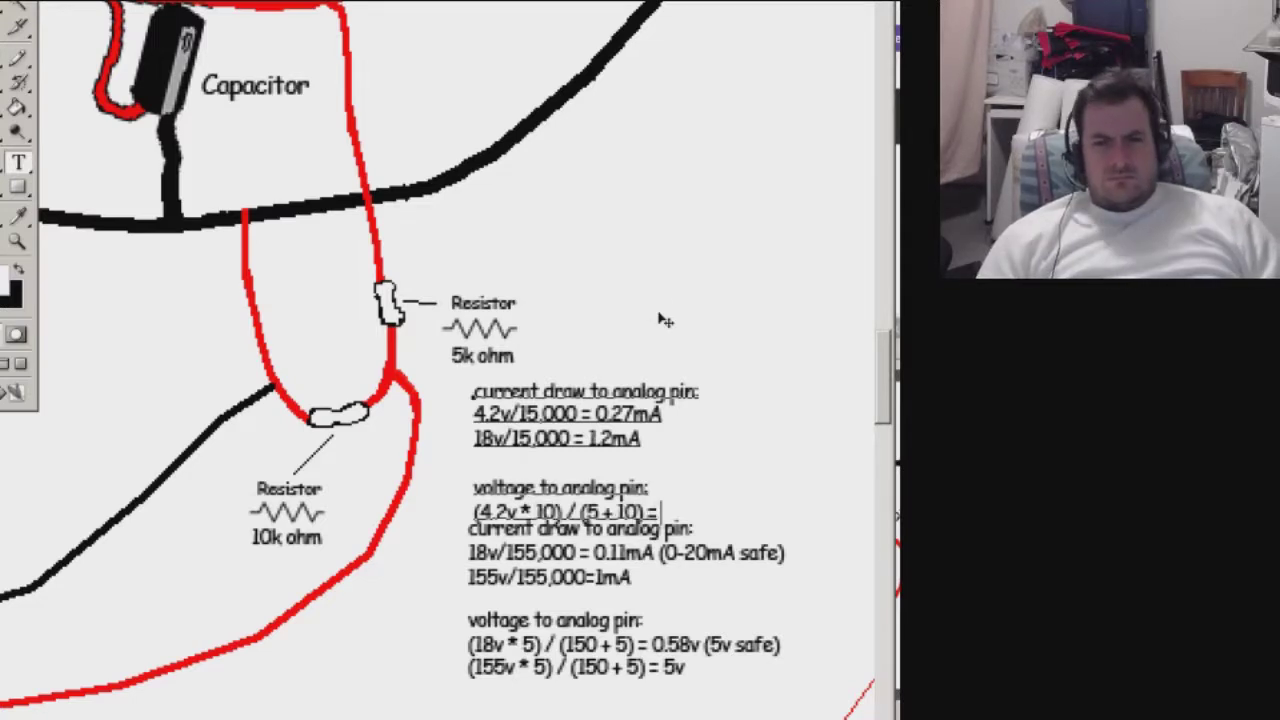
text( 2.8v)
key(Return)
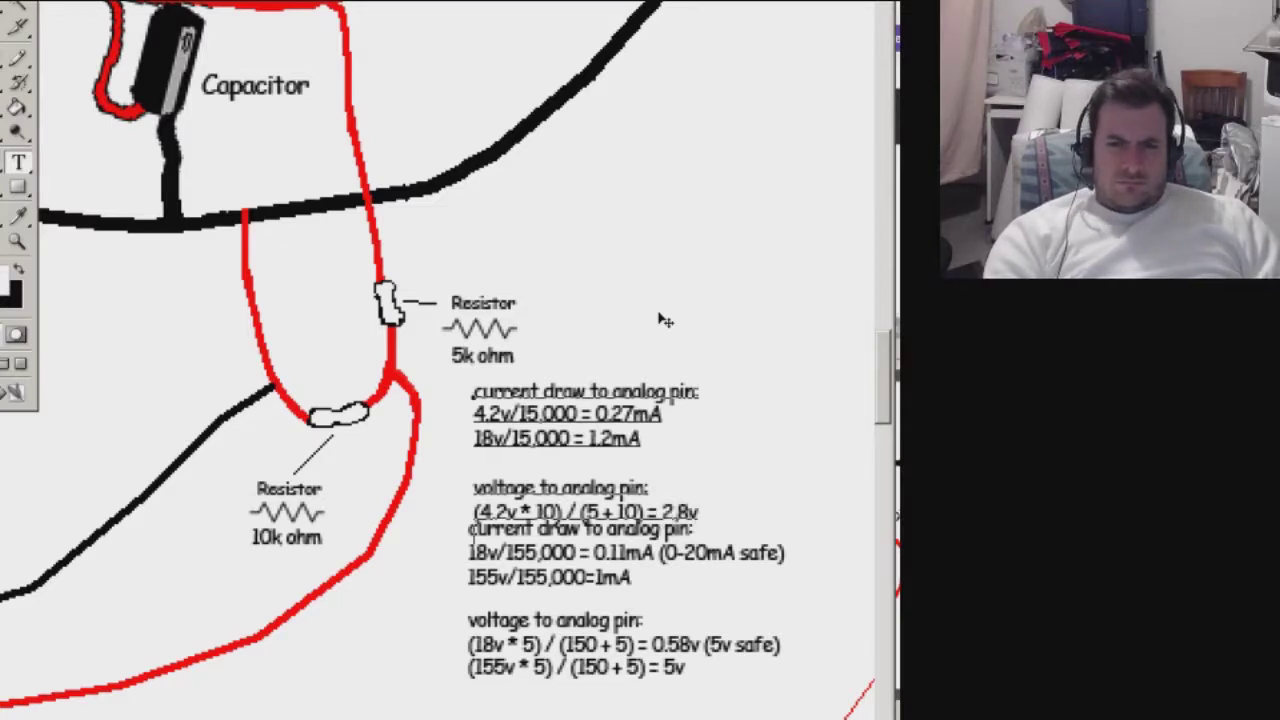
text((18v)
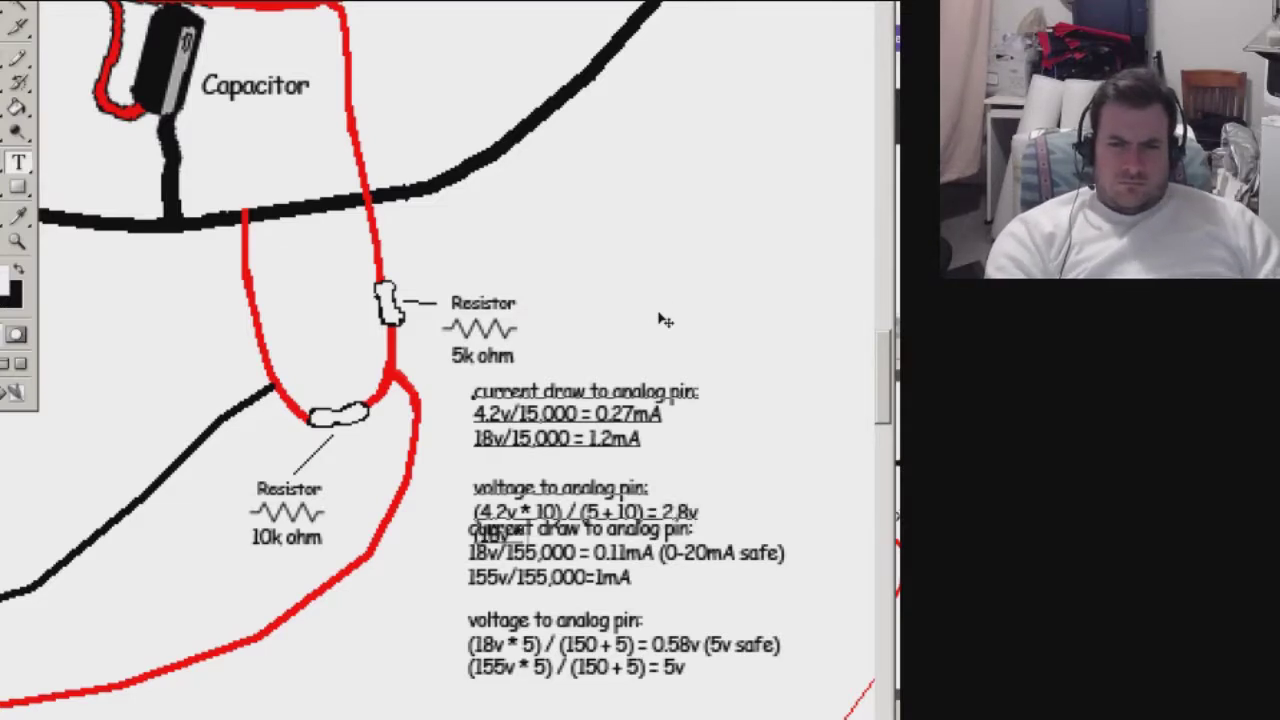
text( * 10) / (5 + 10) = )
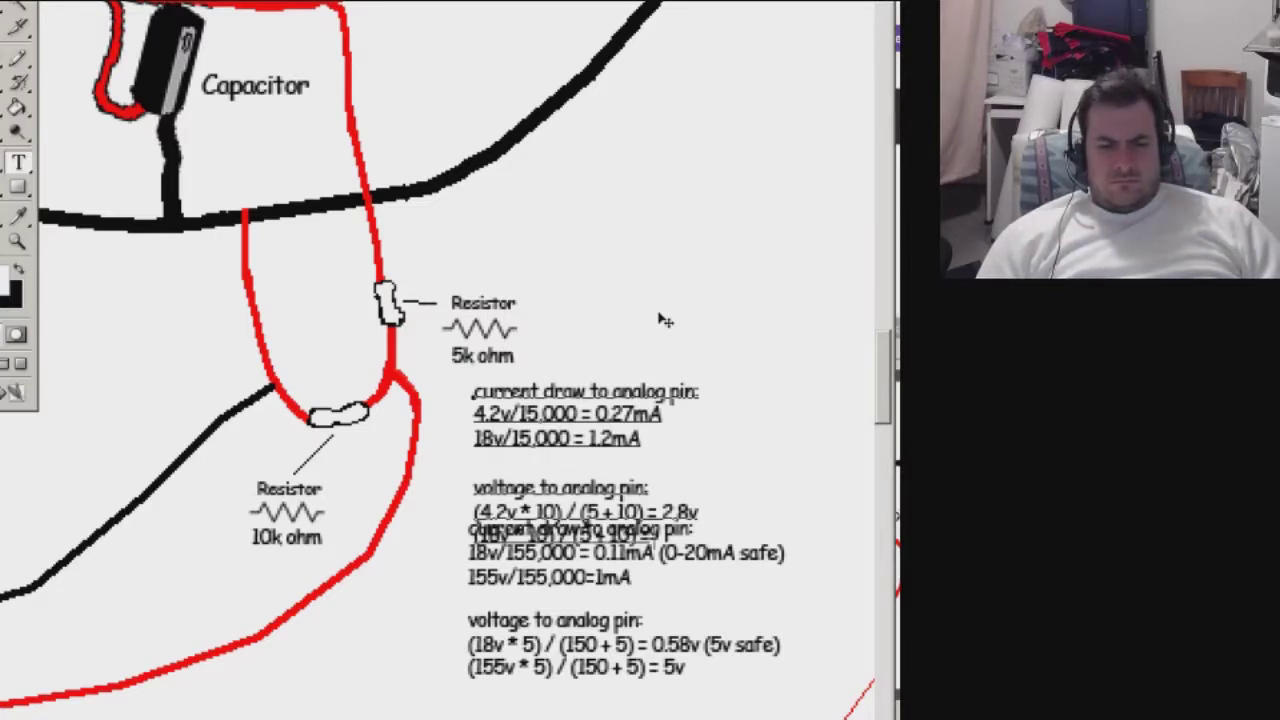
text(12v)
key(ctrl+Return)
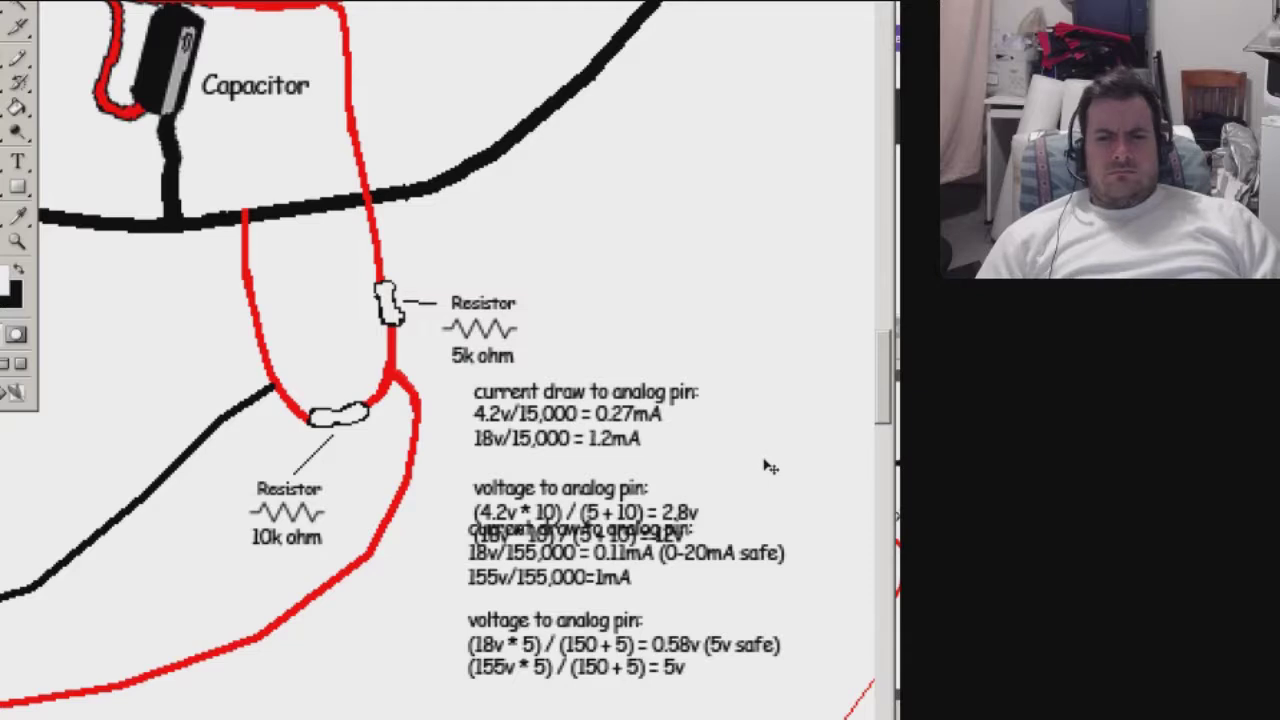
key(b)
Paint out the old formulas, lower the calculation block, and place a '20k ohm' label.
mouse_move(490, 660)
mouse_down()
mouse_move(557, 500)
mouse_move(557, 634)
mouse_up()
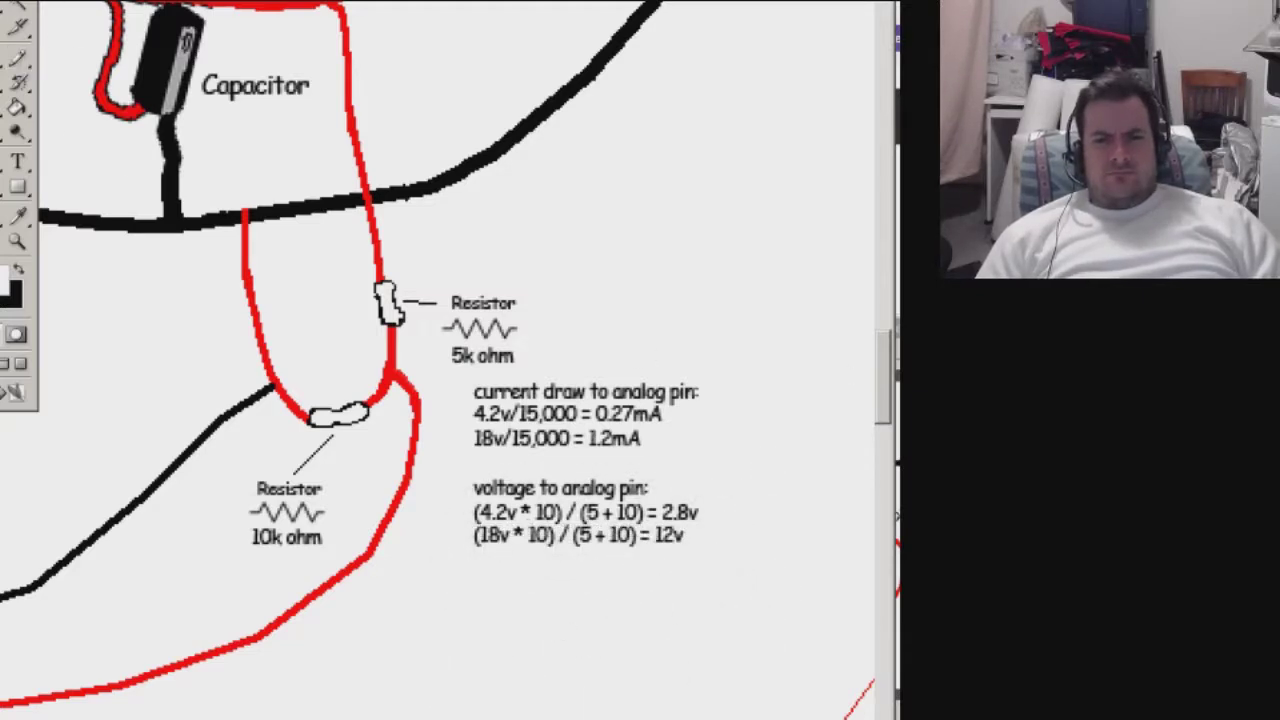
drag(586, 538, 588, 580)
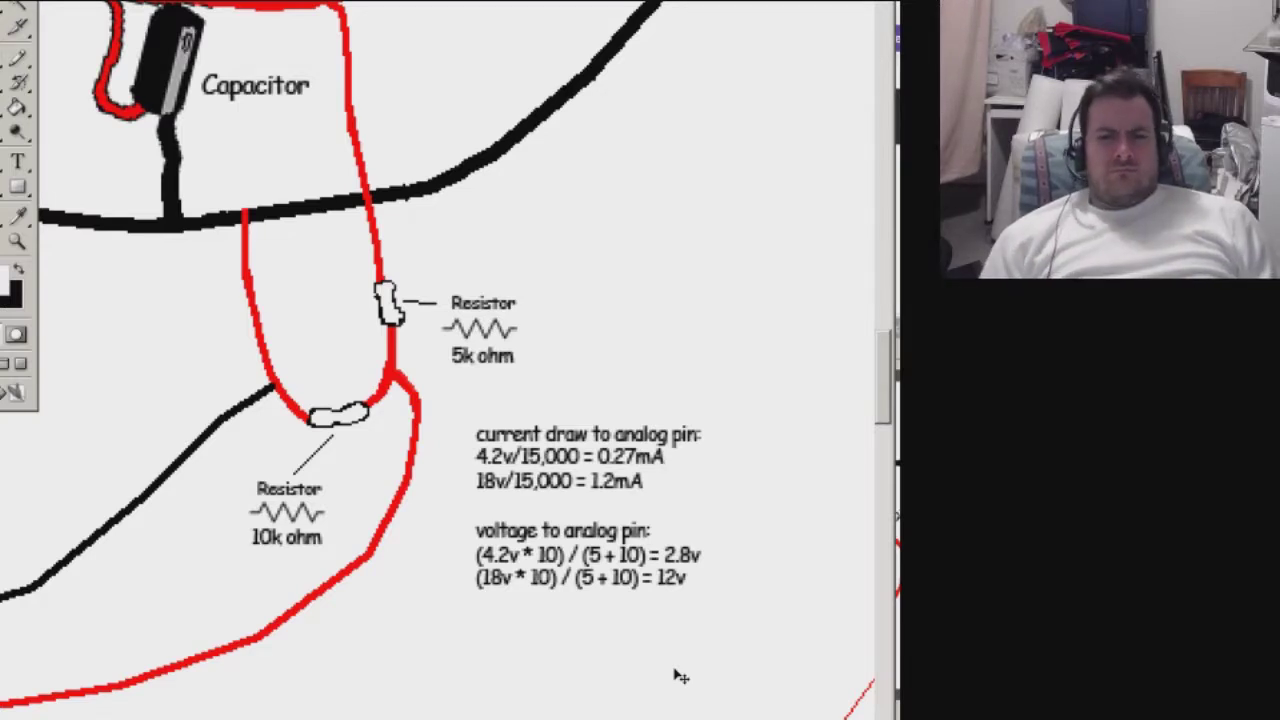
click(463, 376)
text(20k ohm)
drag(470, 383, 472, 366)
Erase the old 5k ohm text and nudge the 20k ohm label left into place.
key(e)
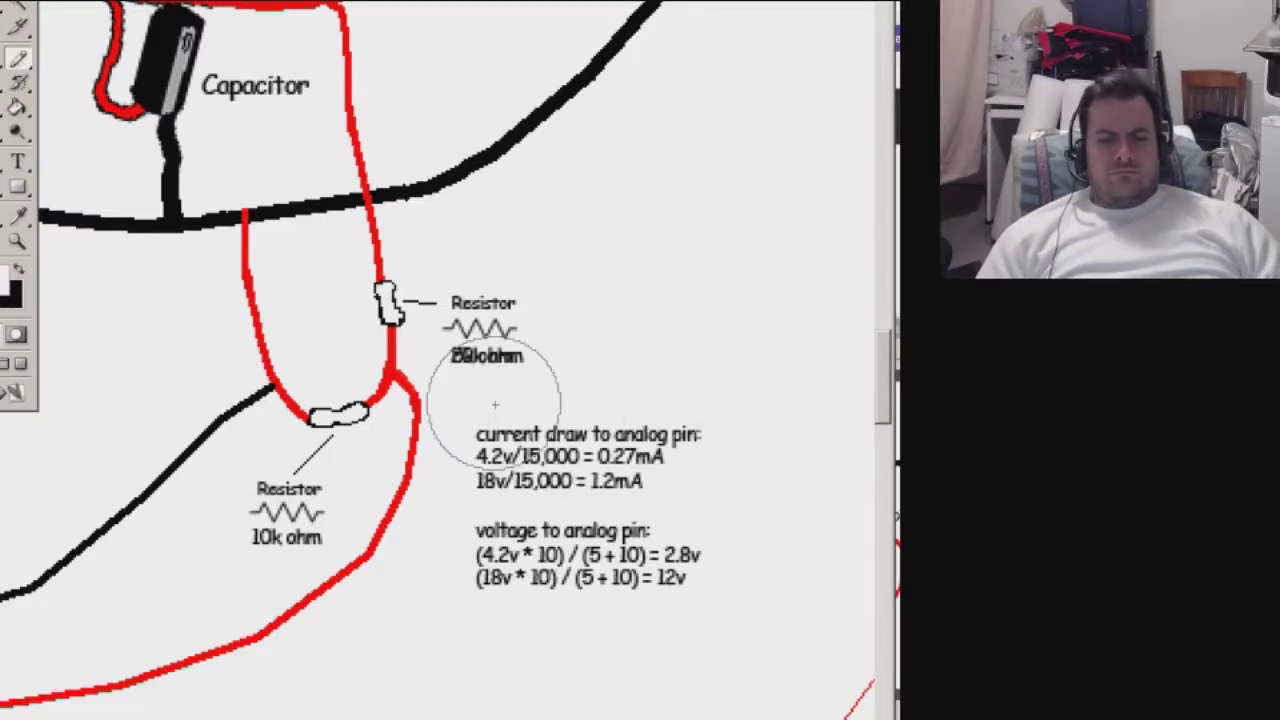
drag(464, 360, 528, 410)
key(v)
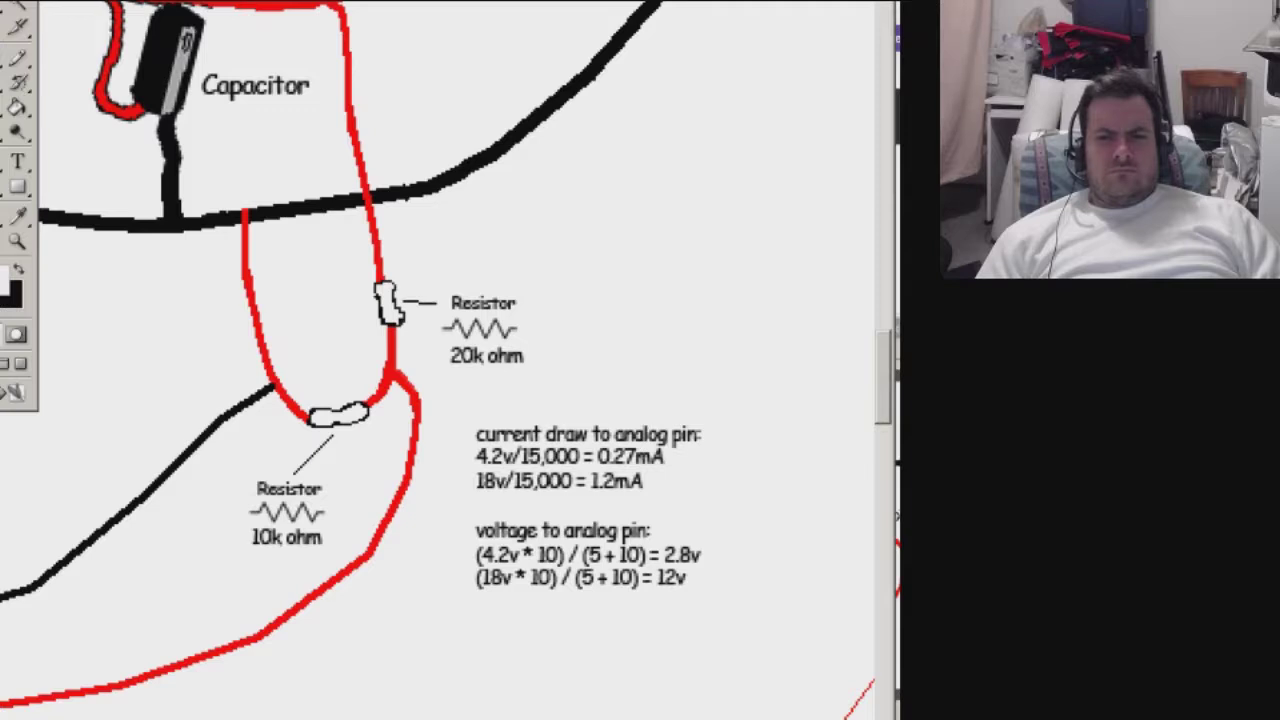
key(Left)
key(Left)
key(Left)
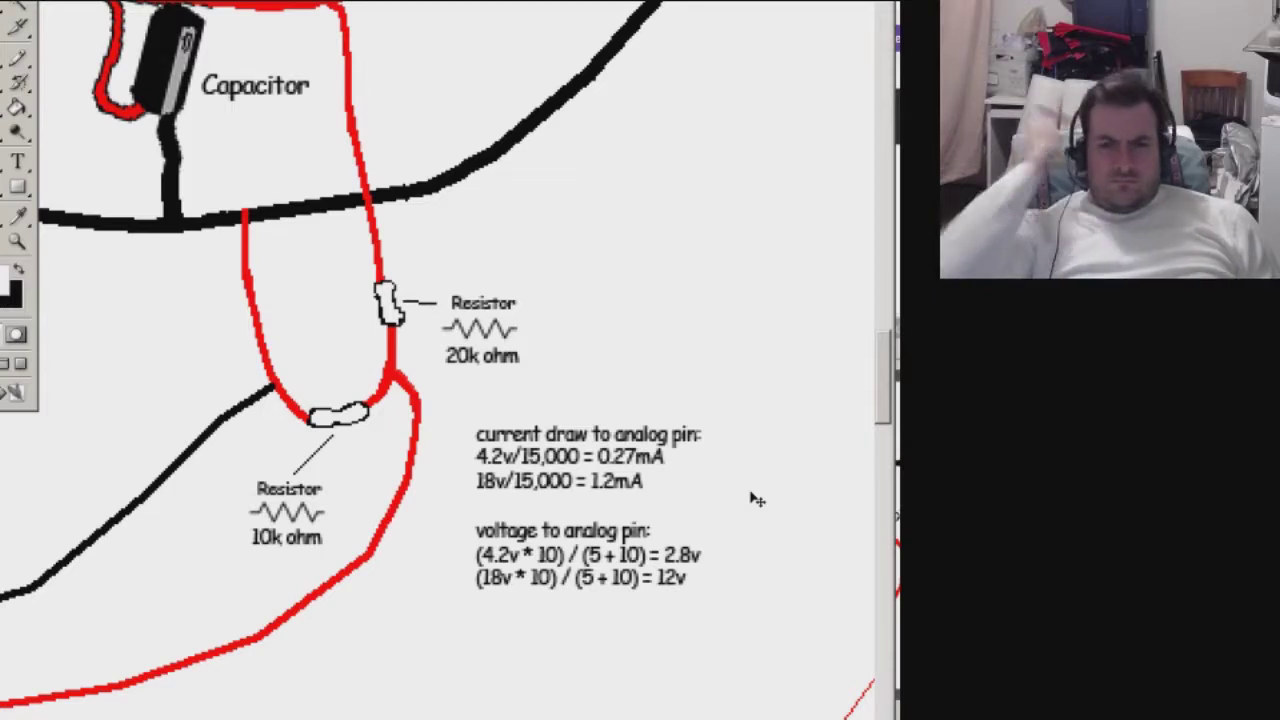
key(t)
click(530, 456)
Replace the 15 divisors in the current and voltage formulas with 30k-based values.
drag(518, 456, 541, 456)
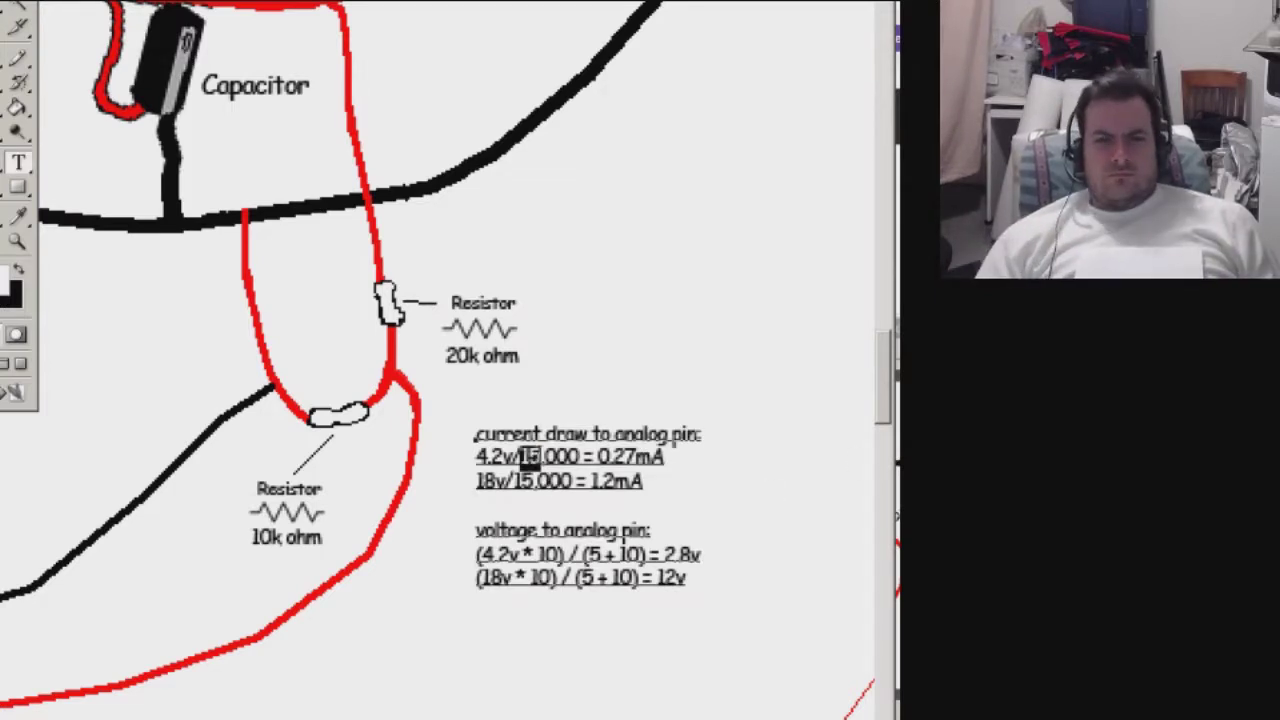
text(3030)
drag(615, 456, 628, 456)
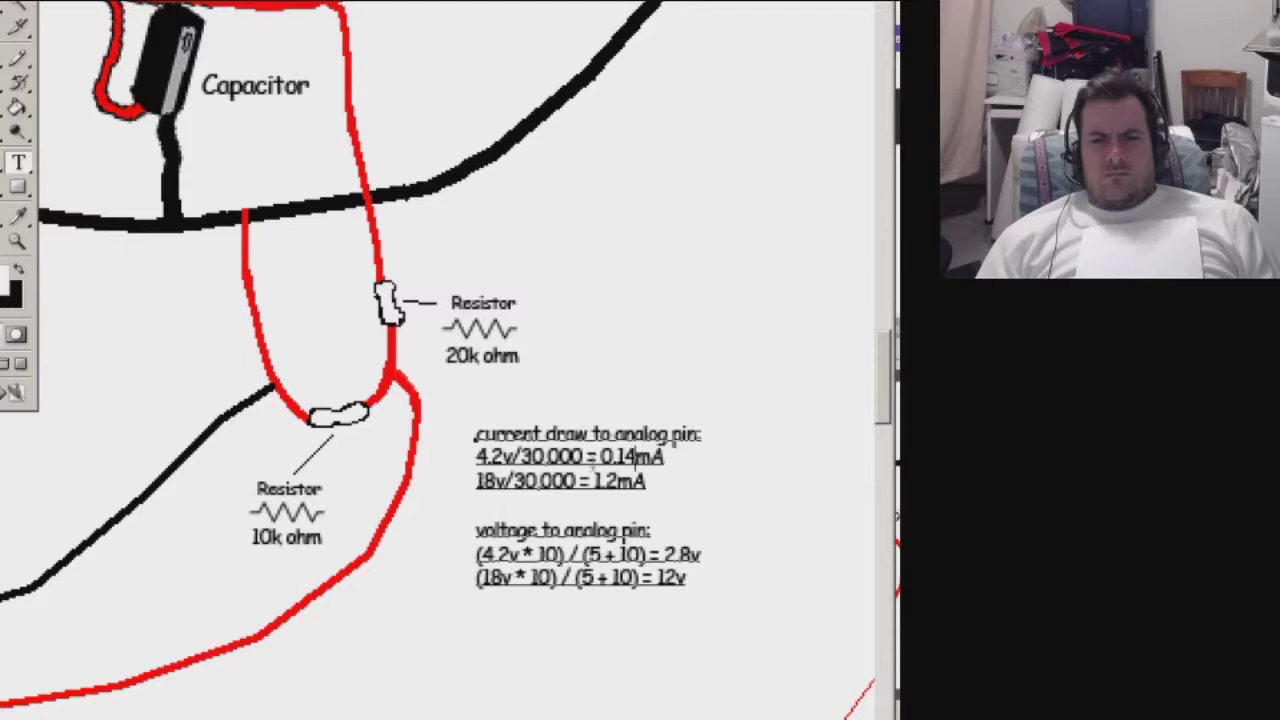
text(0.6)
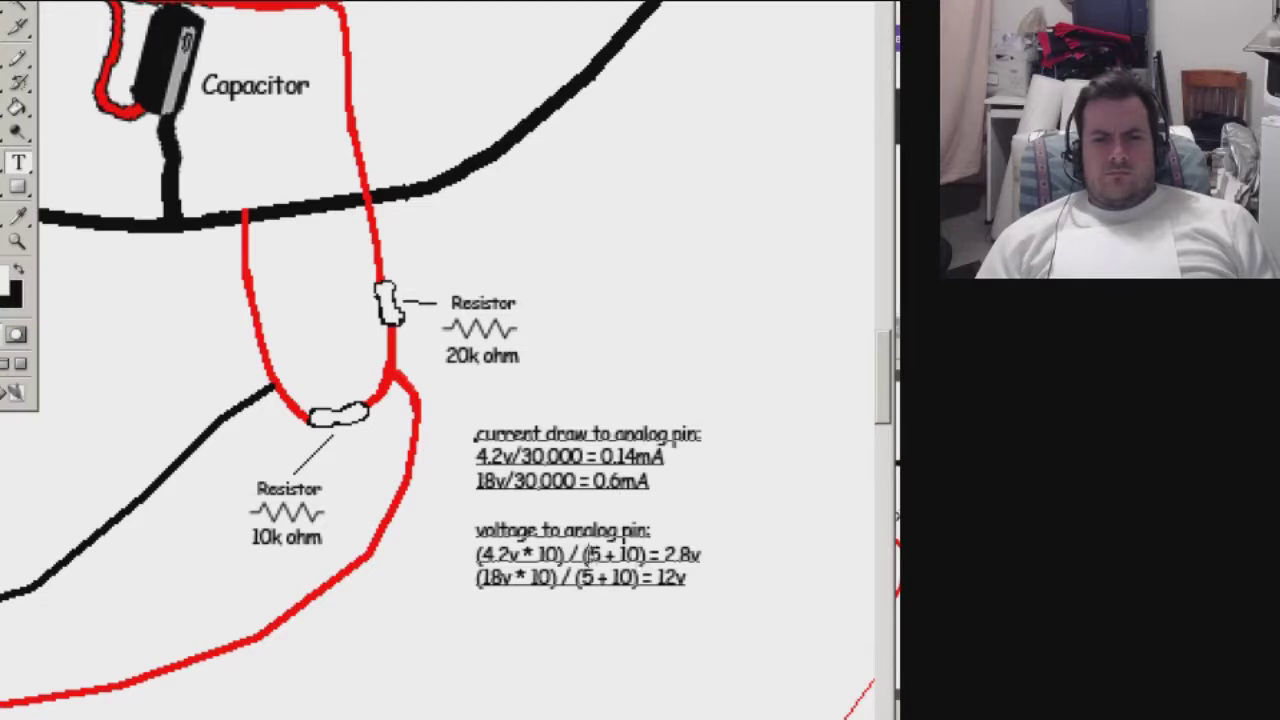
text(20)
double_click(590, 577)
text(20 + )
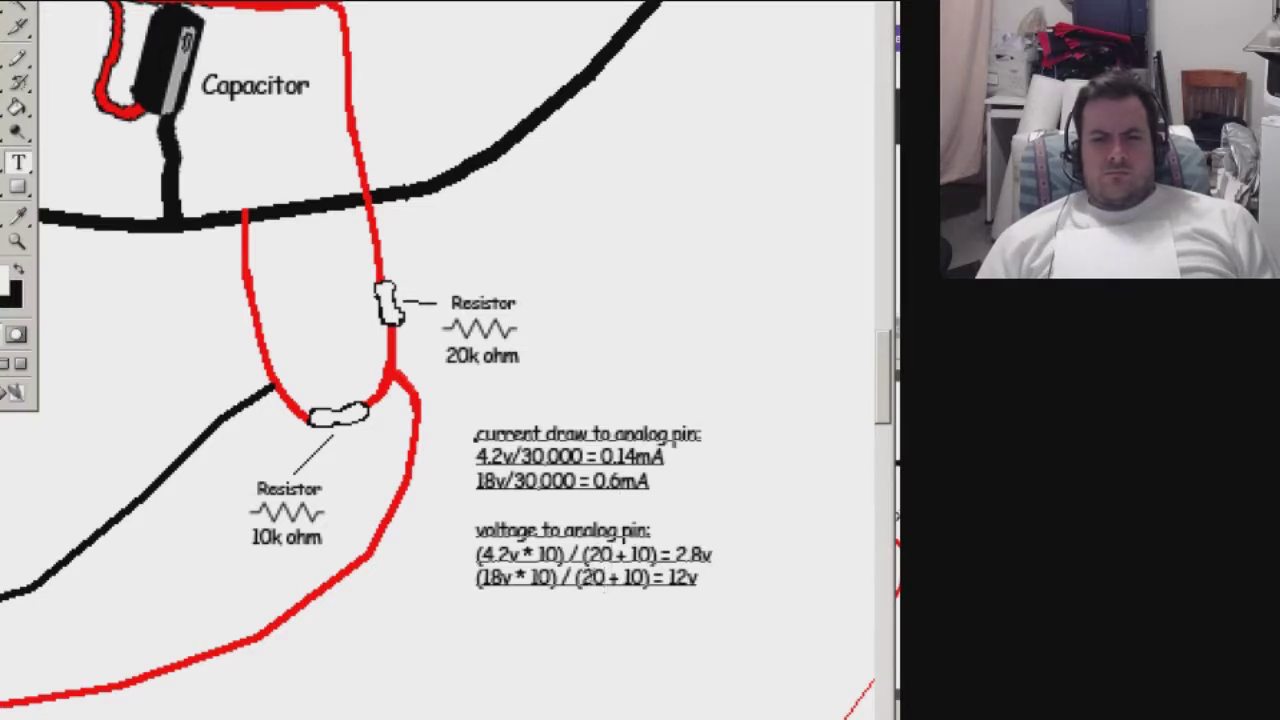
text(1)
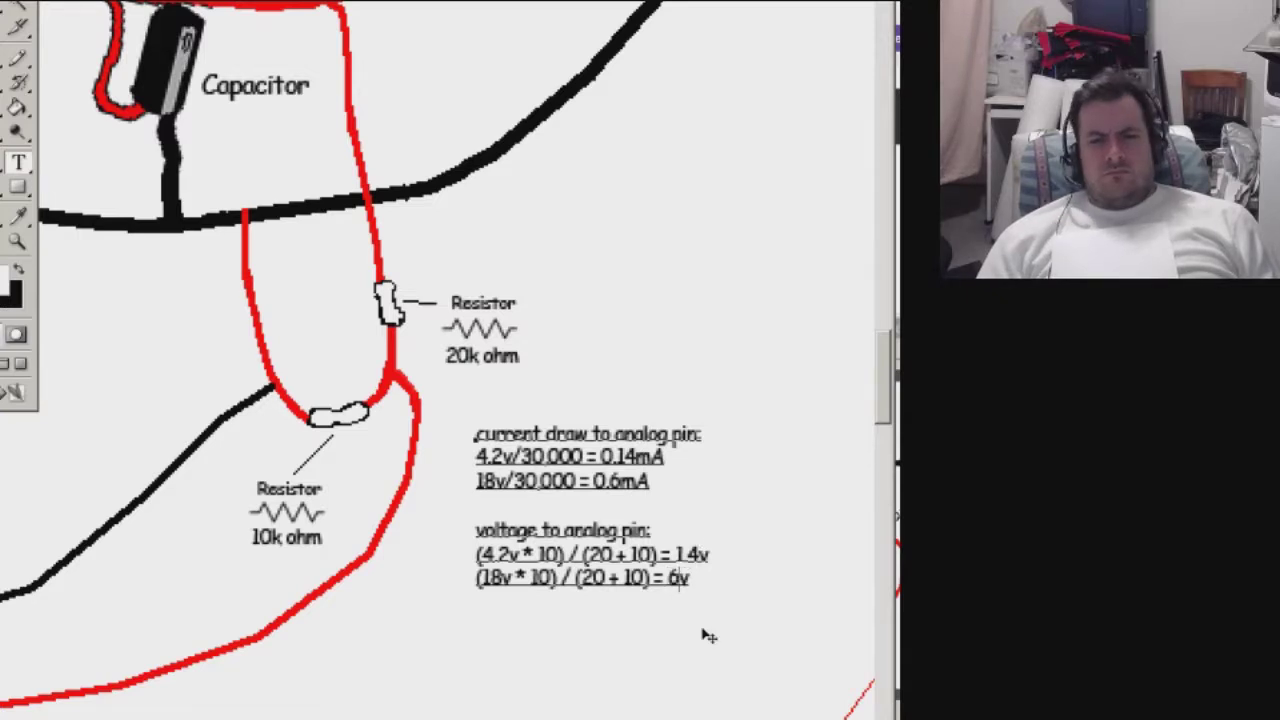
Relabel the upper resistor '30k ohm' and change the voltage results to 1.05v and 4.5v.
triple_click(470, 358)
text(30k ohm)
click(522, 456)
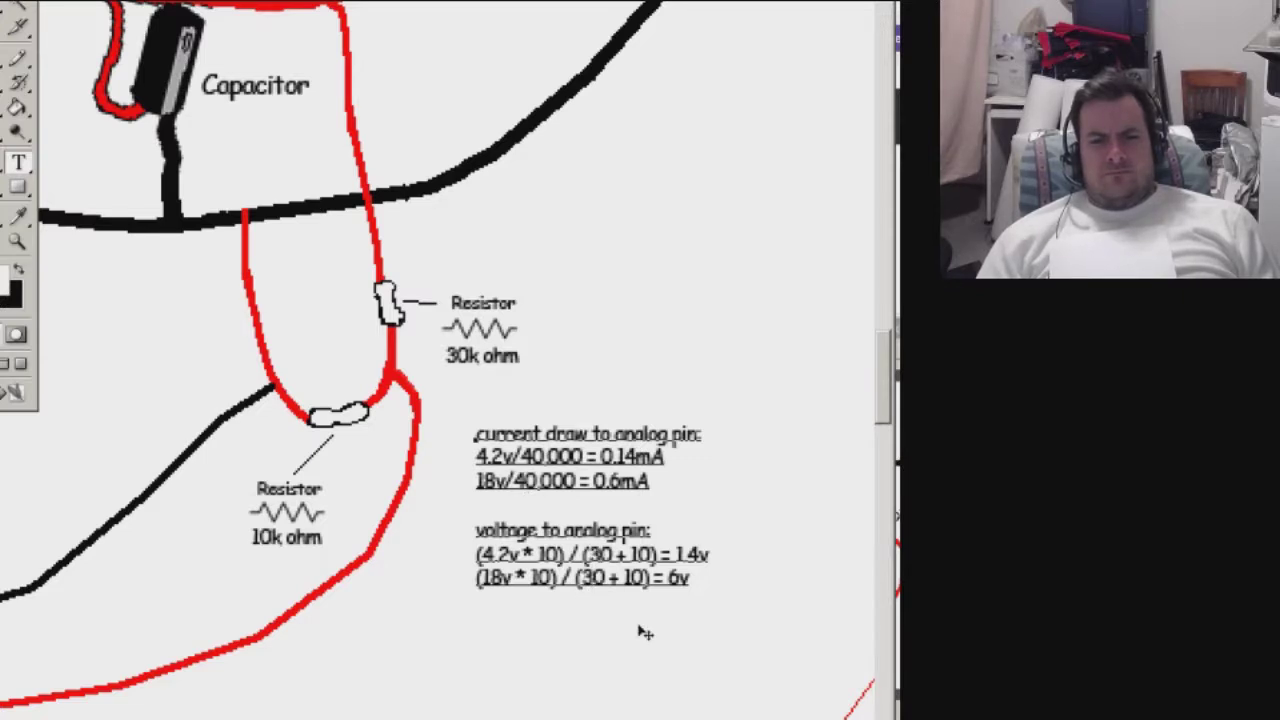
click(704, 555)
key(BackSpace)
text(05)
drag(682, 578, 668, 578)
text(4.5)
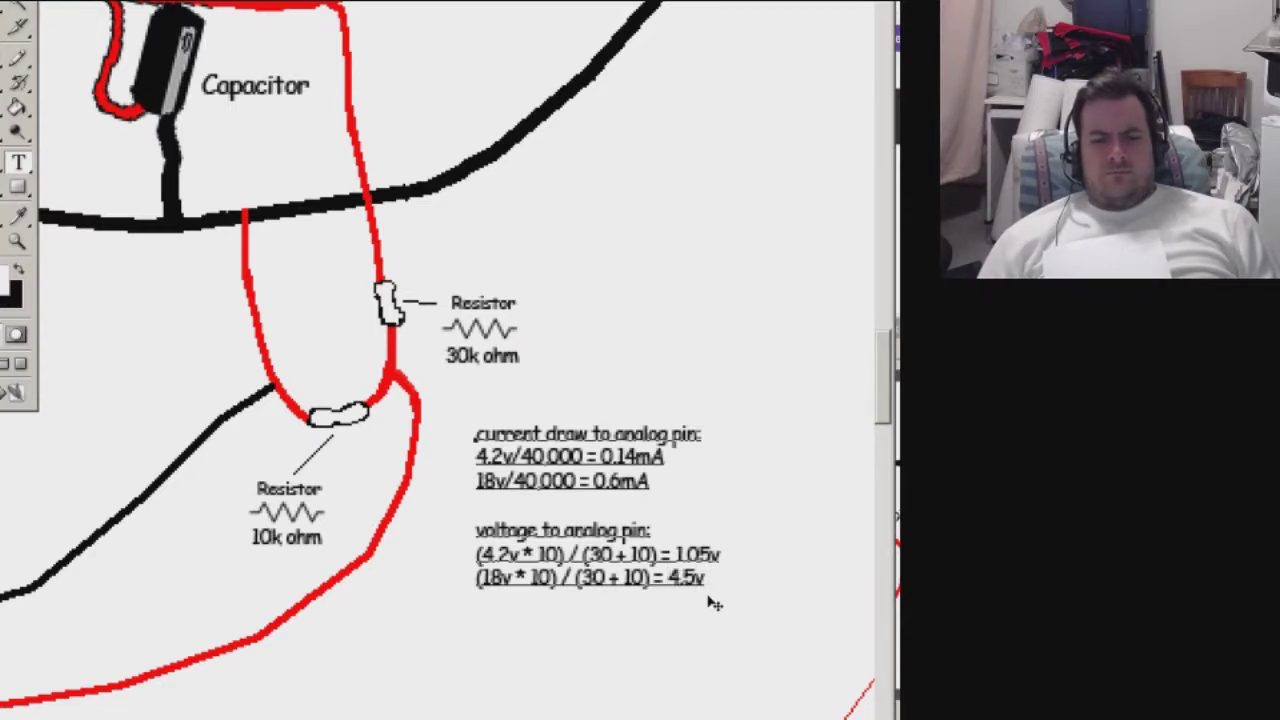
text(1)
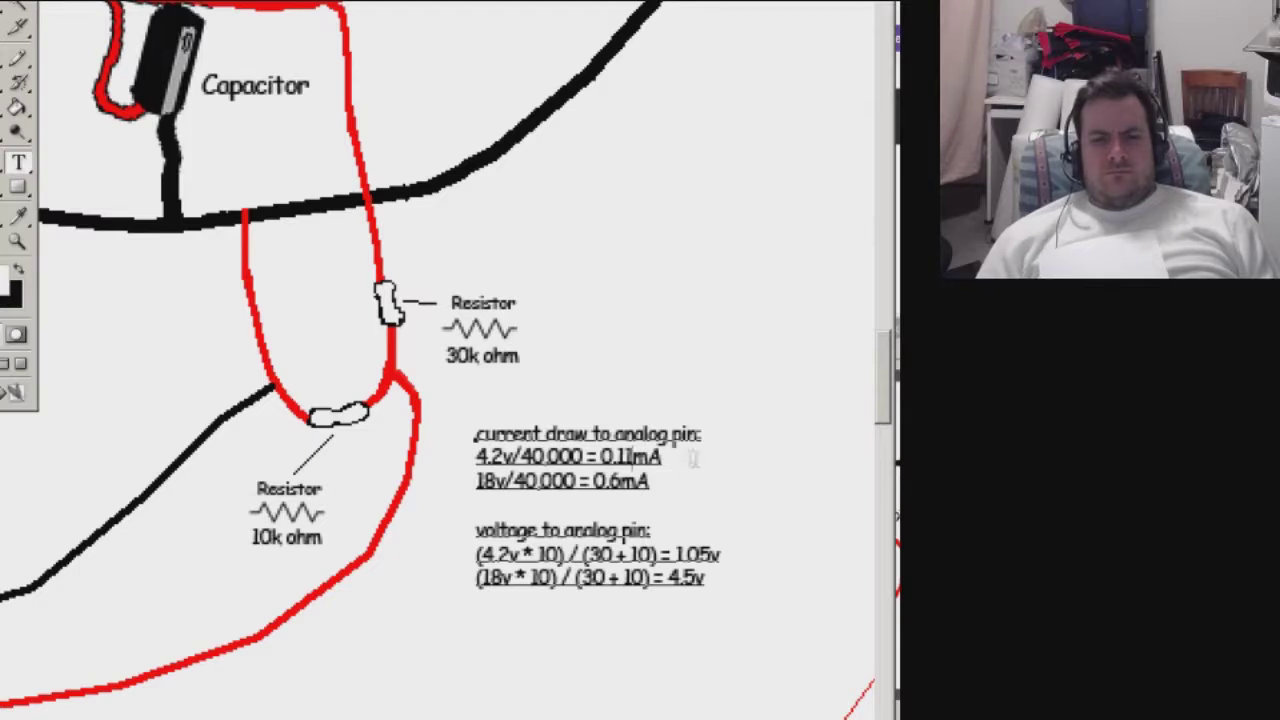
text(45)
key(alt+f)
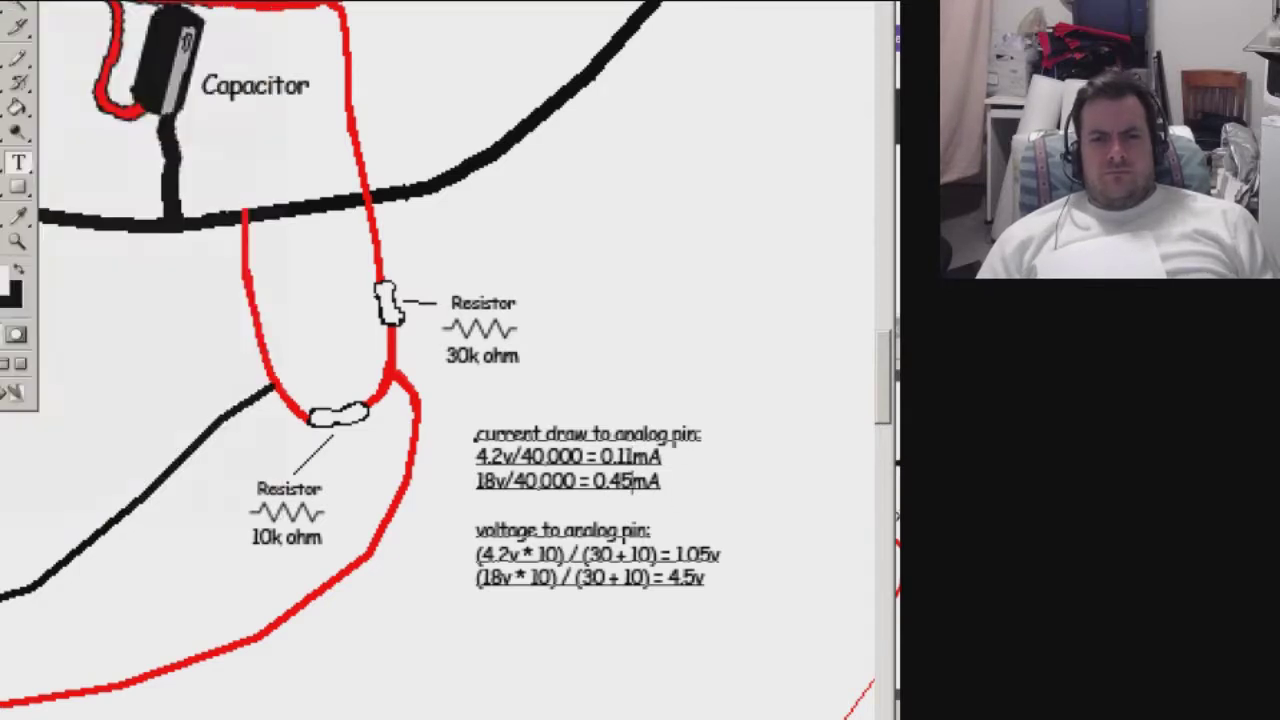
key(Escape)
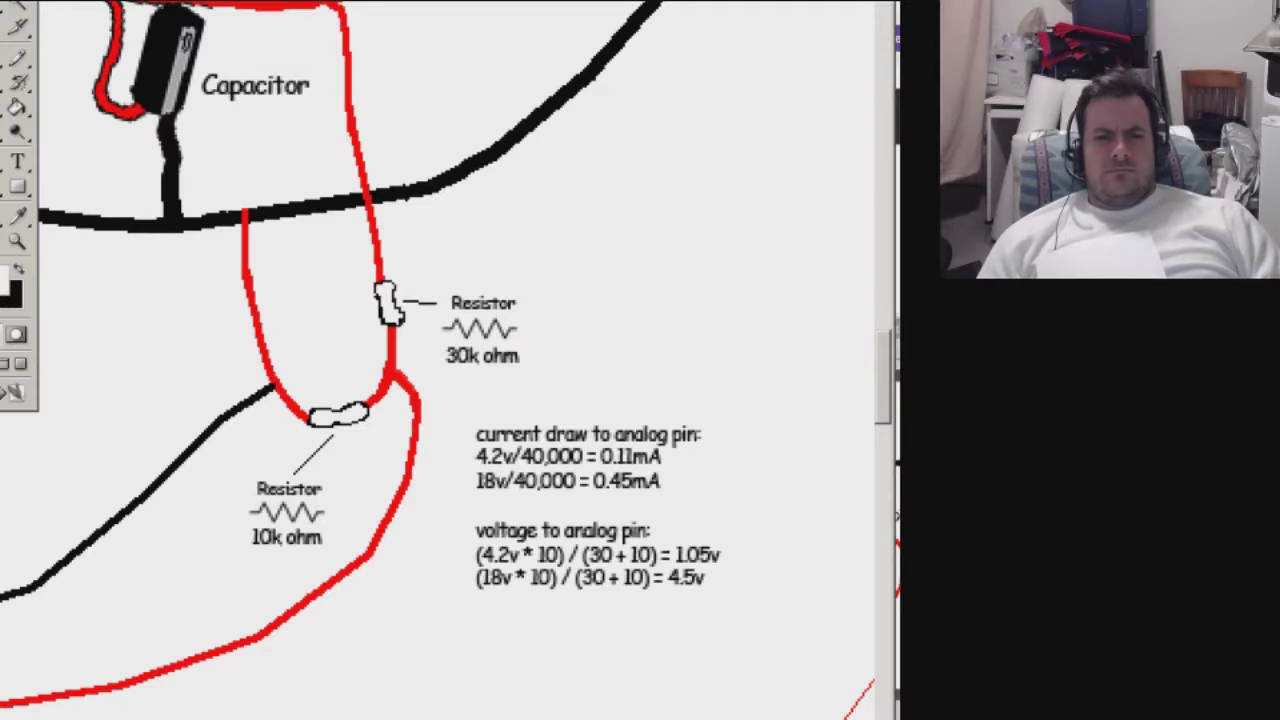
Append '(0-20mA safe)' after 0.11mA and '(5v safe)' after 1.05v.
key(t)
click(664, 457)
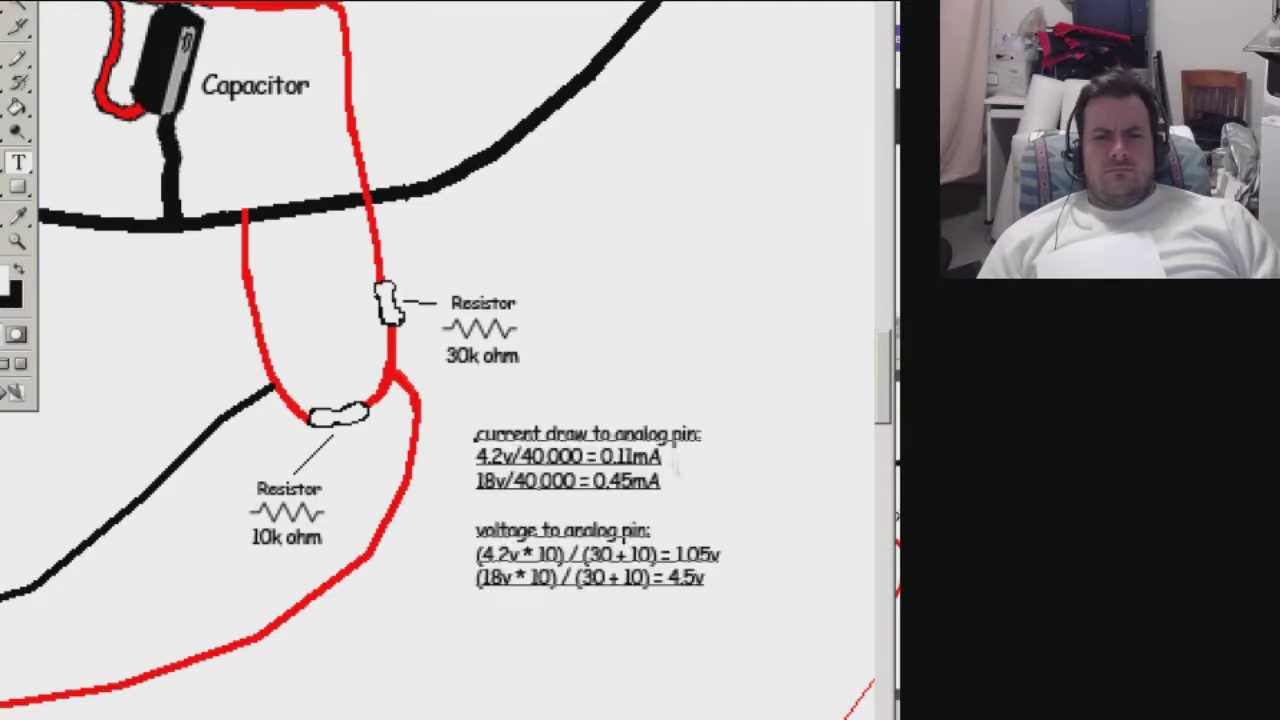
text( (0-20mA safe))
click(721, 555)
text((5v safe))
key(ctrl+Return)
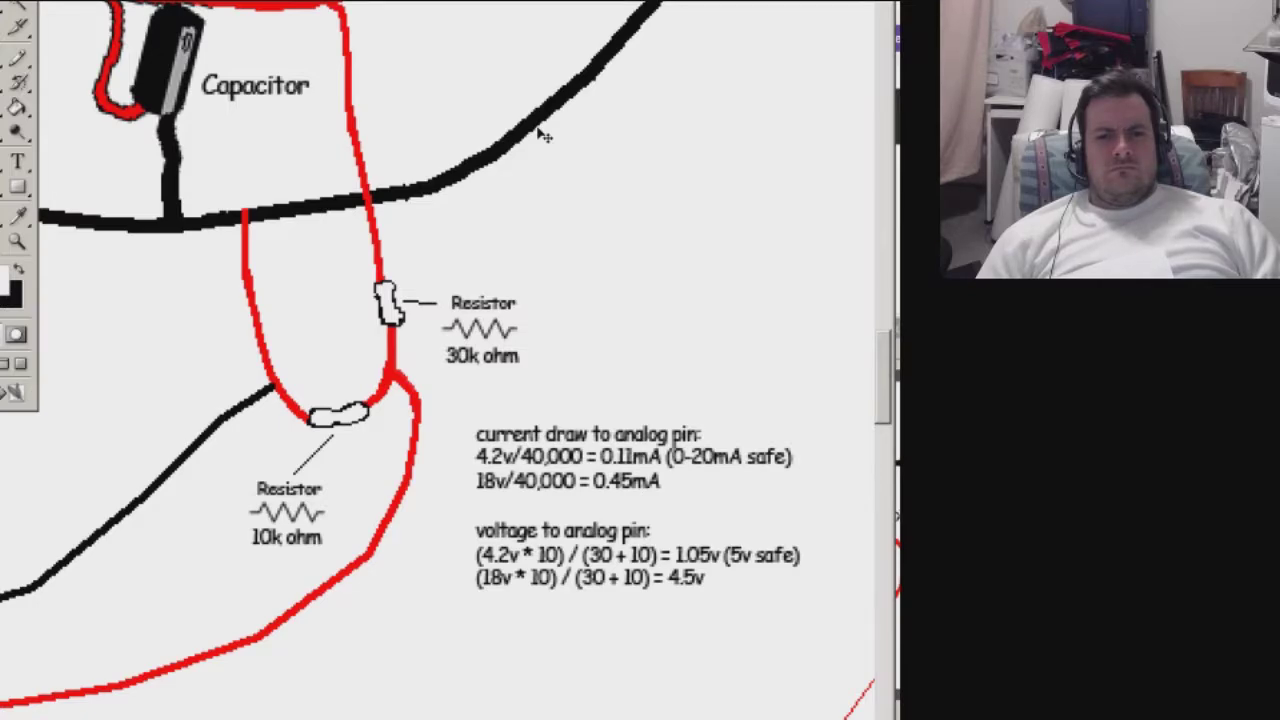
mouse_move(540, 135)
mouse_down()
mouse_move(820, 413)
mouse_move(757, 497)
mouse_up()
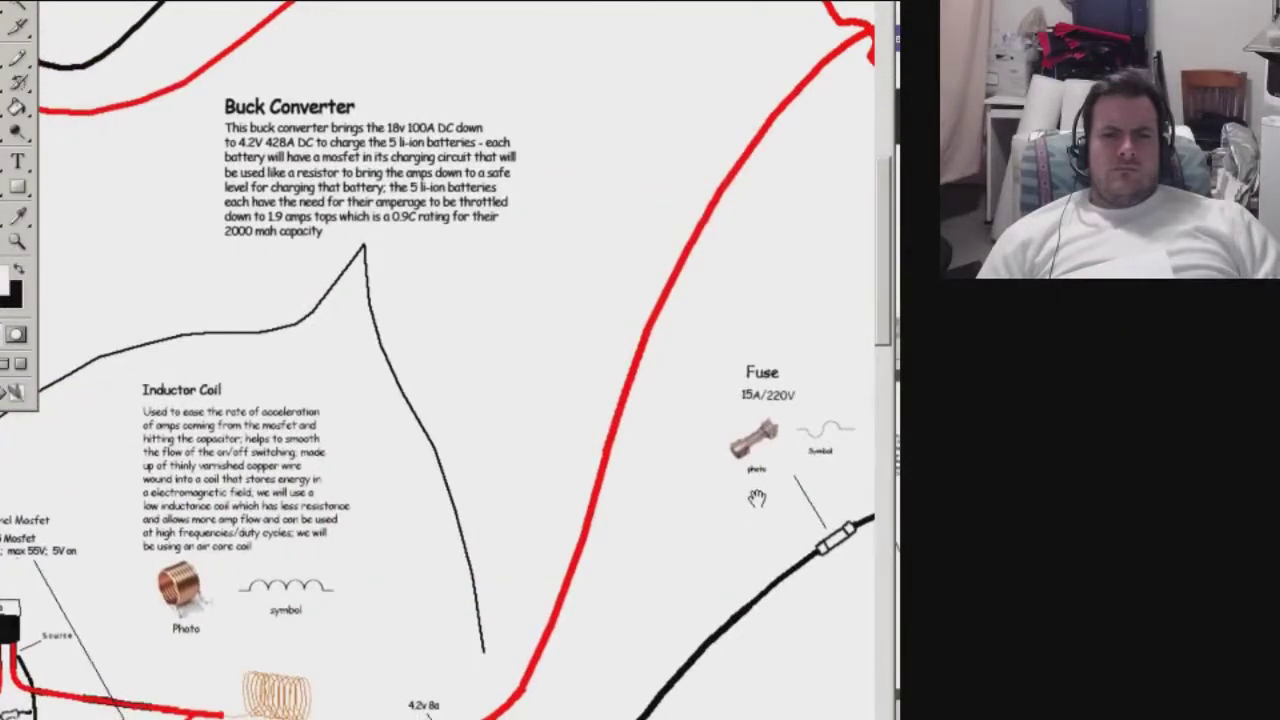
Add a '428a' text label near the capacitor's '4.2v 8a' wire label.
mouse_move(757, 497)
mouse_down()
mouse_move(700, 277)
mouse_move(595, 628)
mouse_move(586, 457)
mouse_up()
scroll(586, 457, up, 2)
scroll(486, 294, up, 2)
scroll(486, 294, up, 2)
scroll(486, 294, down, 2)
key(t)
click(433, 360)
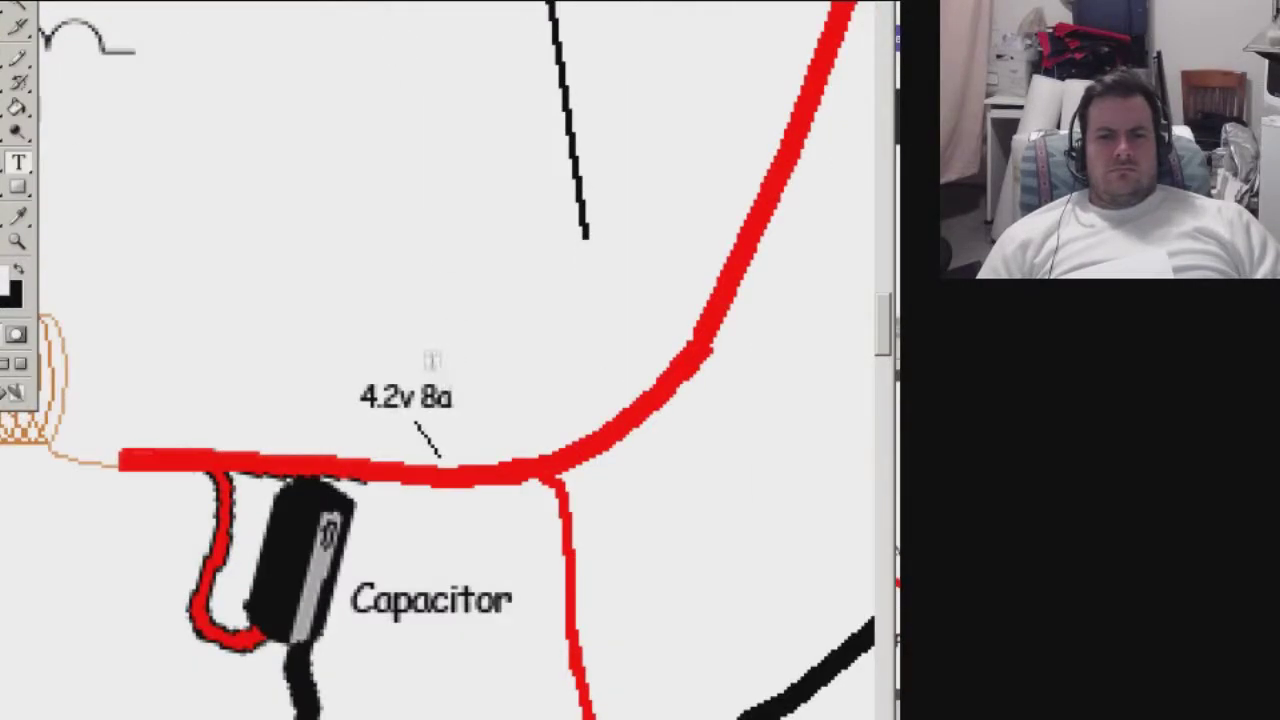
text(428a)
key(ctrl+Return)
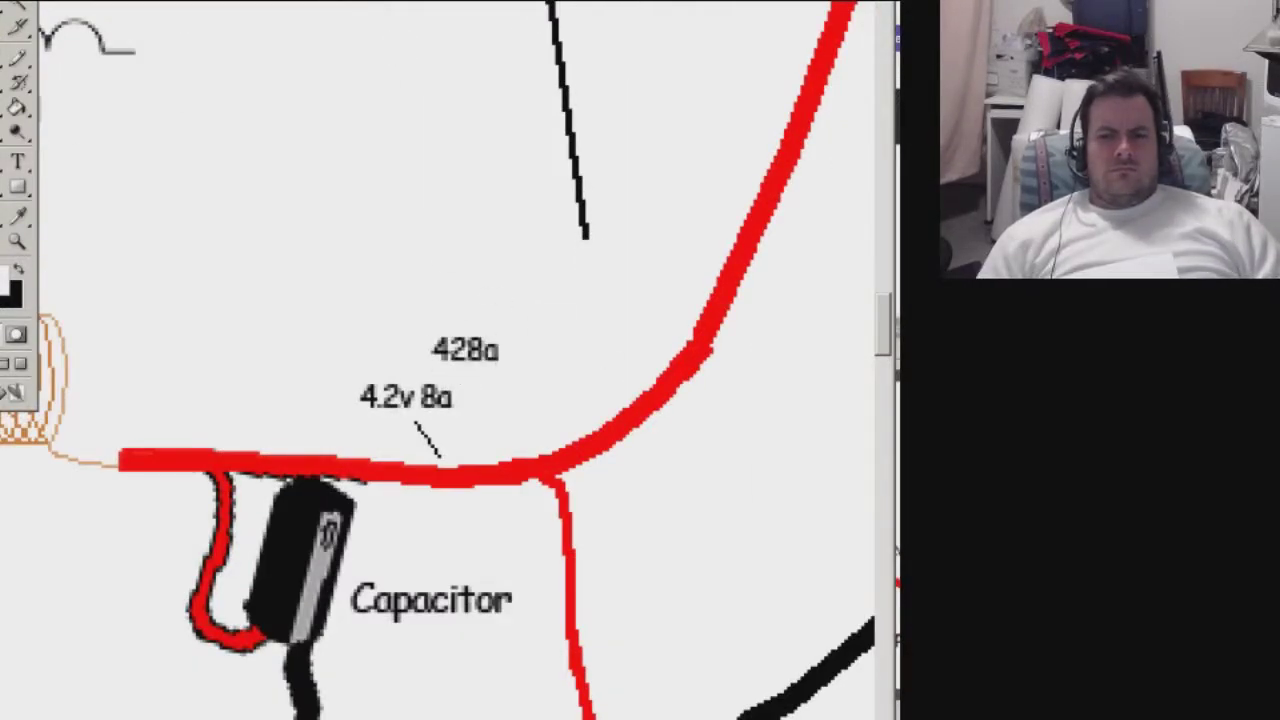
Move '428a' over the 8a so the label reads '4.2v 428a'.
drag(437, 340, 427, 385)
key(ctrl+d)
scroll(551, 451, down, 5)
scroll(586, 314, up, 2)
scroll(588, 315, up, 1)
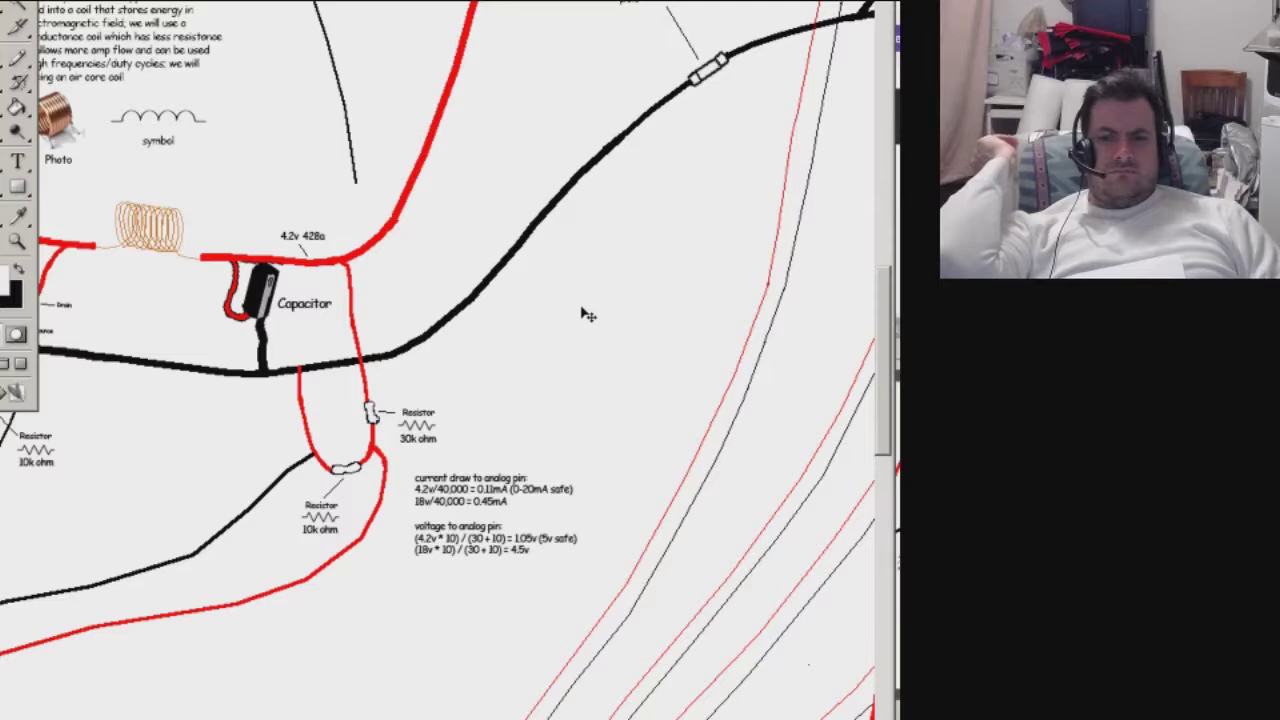
mouse_move(540, 274)
mouse_down()
mouse_move(620, 352)
mouse_move(638, 298)
mouse_up()
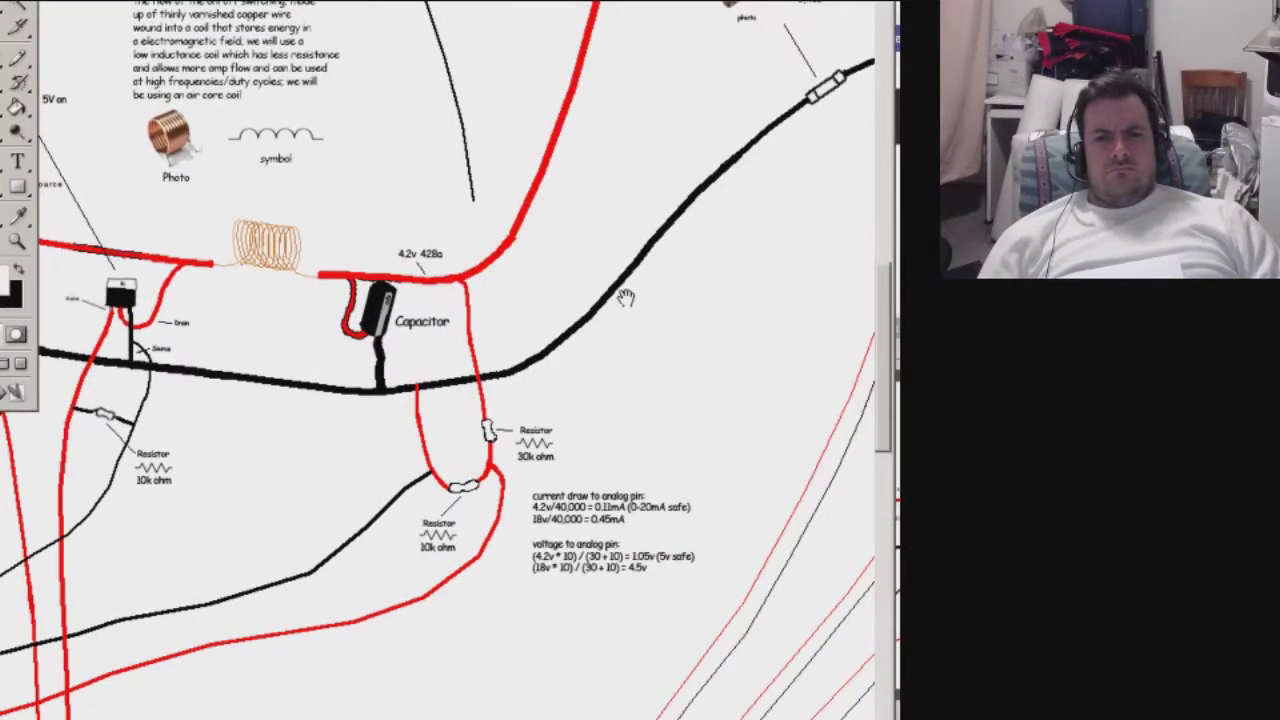
mouse_move(624, 297)
mouse_down()
mouse_move(580, 482)
mouse_move(628, 116)
mouse_move(403, 325)
mouse_up()
mouse_move(370, 427)
mouse_down()
mouse_move(345, 530)
mouse_move(357, 497)
mouse_up()
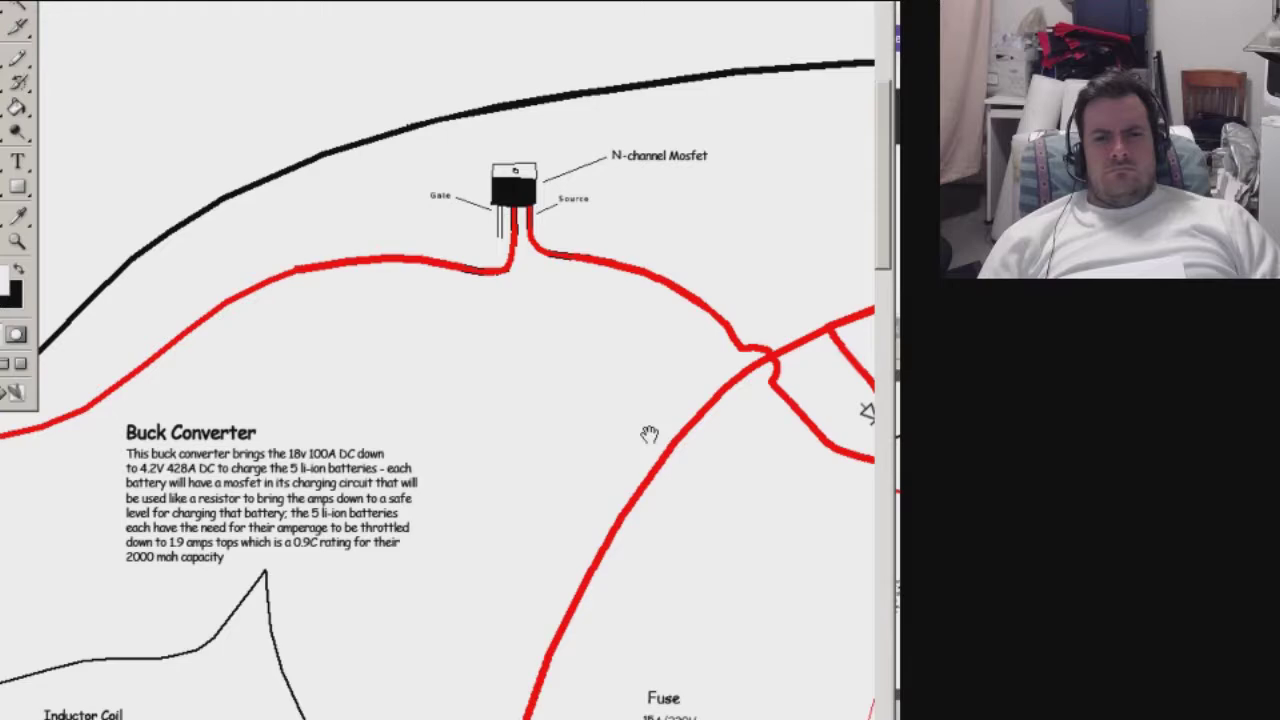
drag(649, 434, 647, 422)
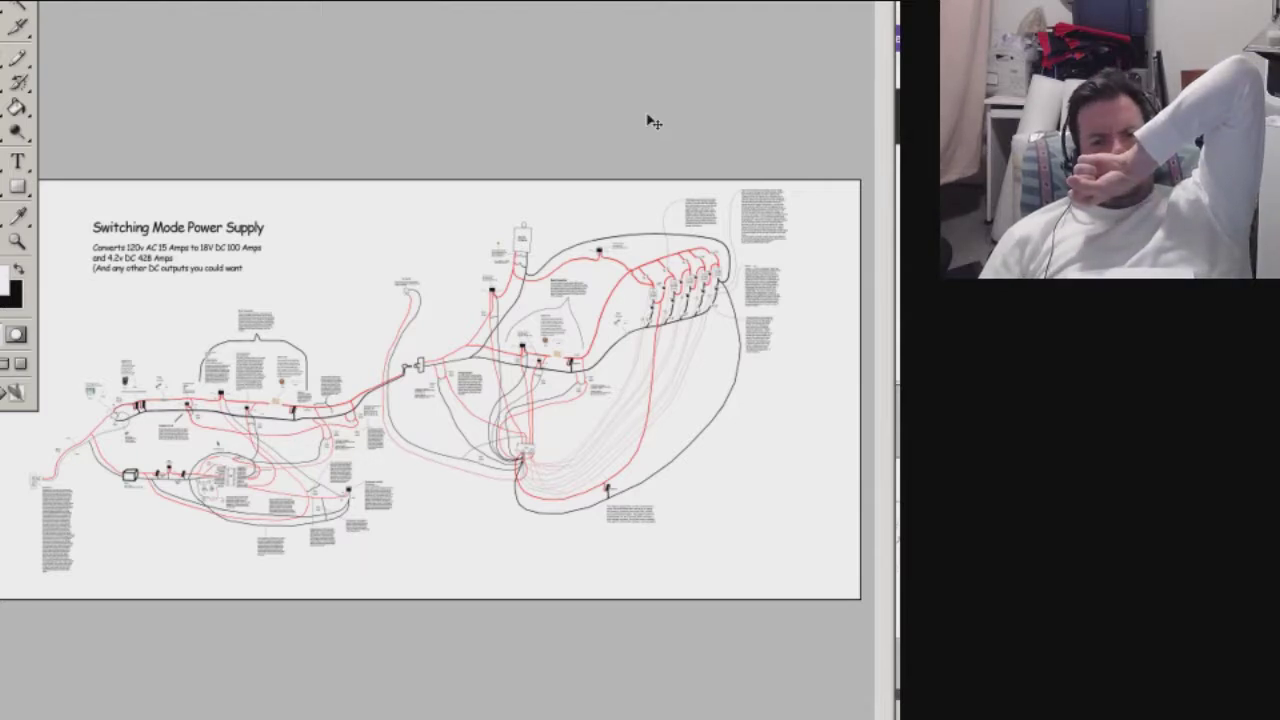
scroll(607, 294, up, 3)
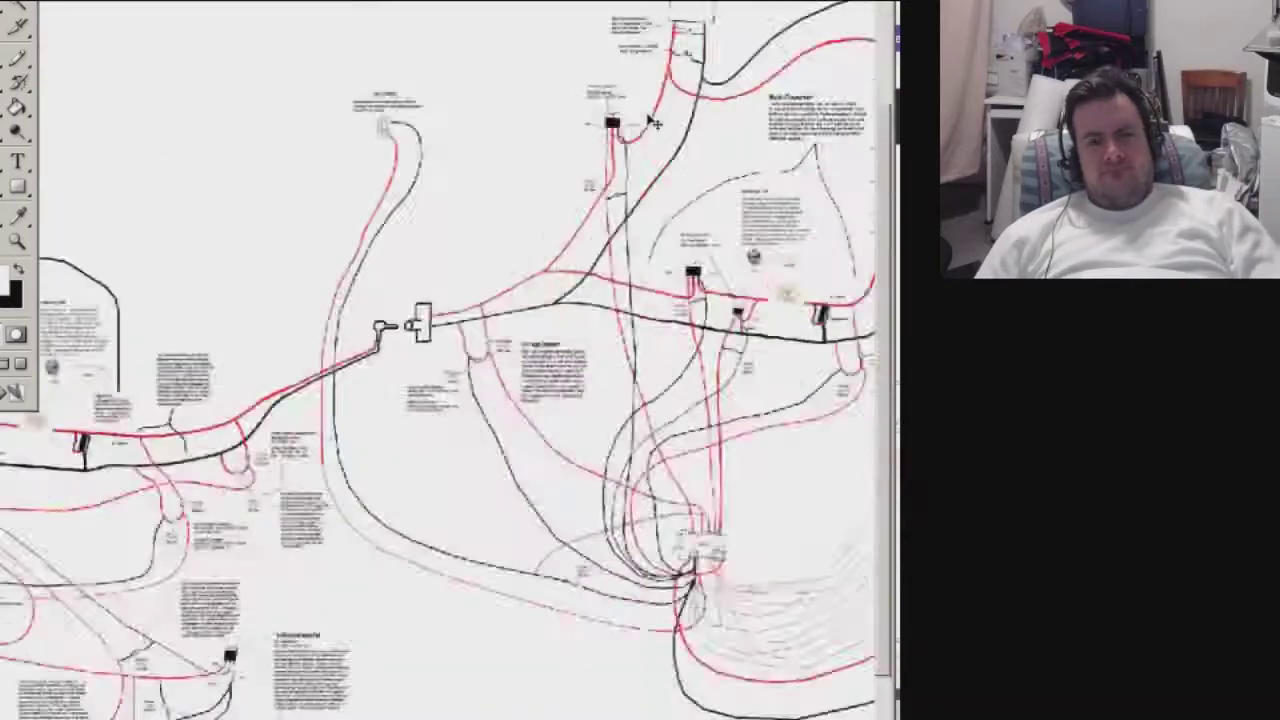
Draw a red gate wire and label it 'to digital output pin on arduino'.
scroll(607, 294, up, 2)
scroll(607, 294, up, 2)
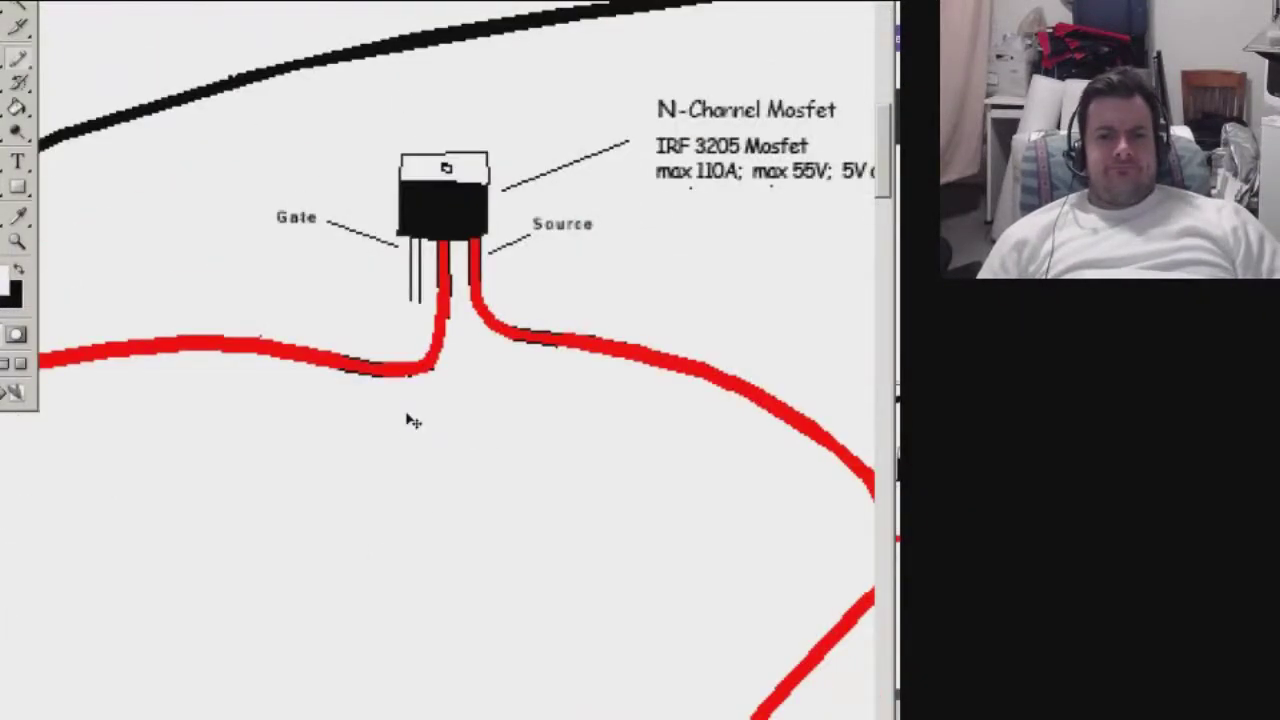
key(b)
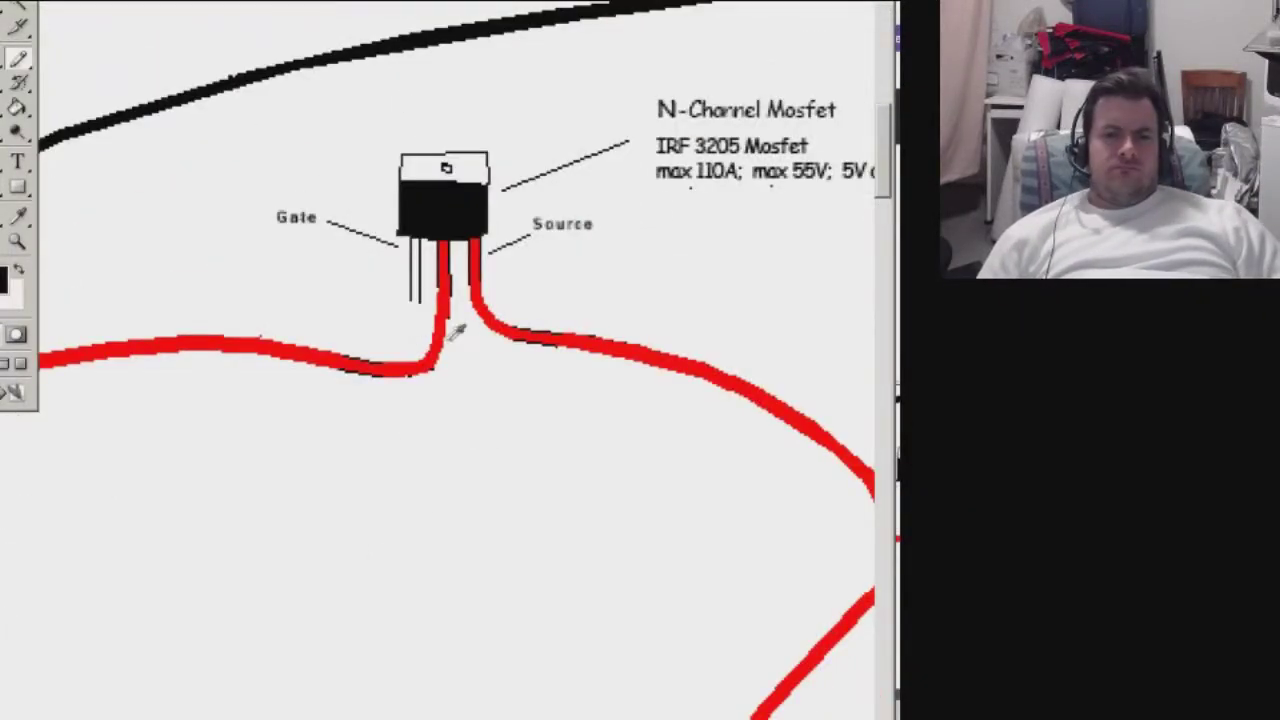
drag(416, 285, 360, 432)
key(t)
click(320, 457)
text(to digital)
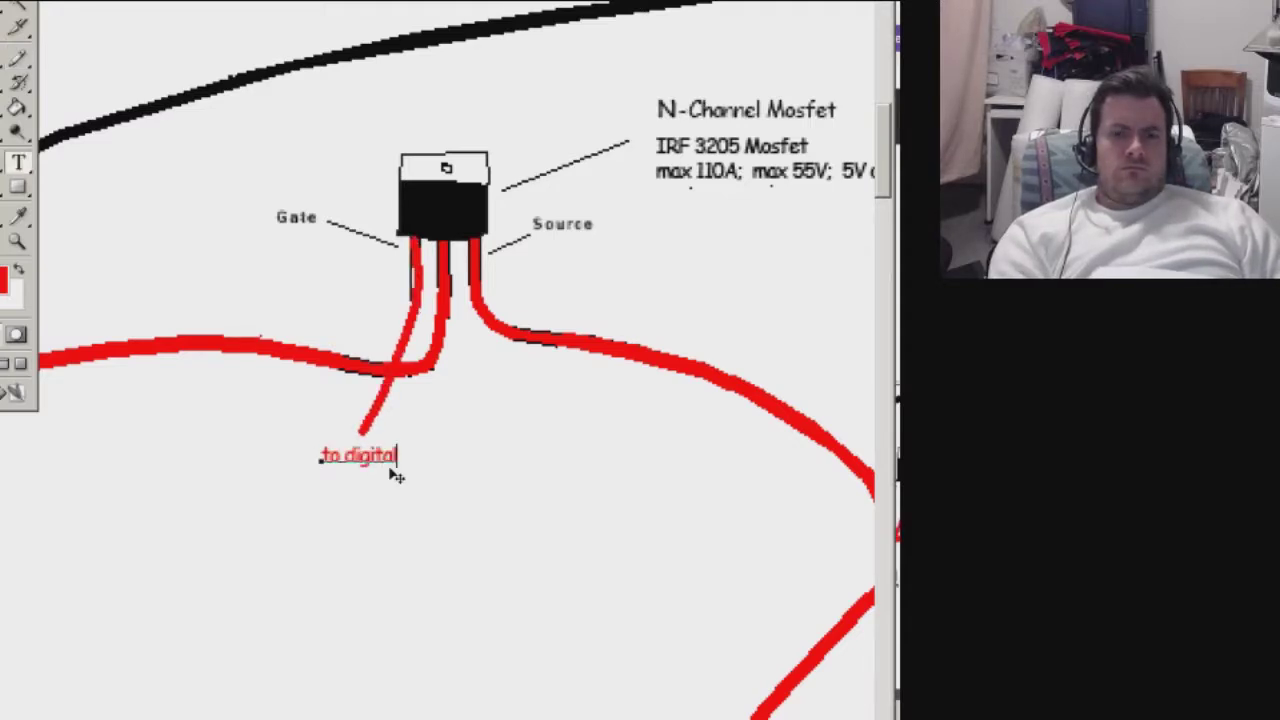
text( output pin)
key(Return)
text(on arduino)
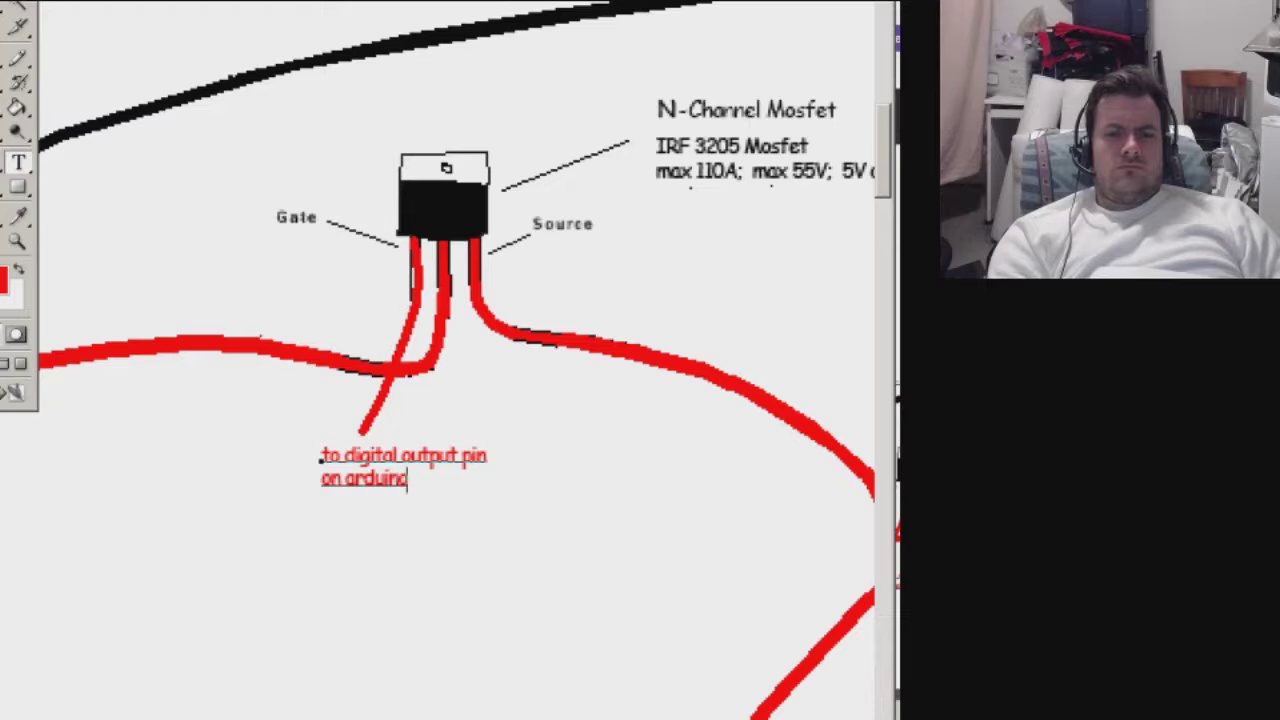
Rewrap the gate label onto two lines, make it black, and place it by the wire.
click(466, 455)
key(Return)
key(End)
key(Delete)
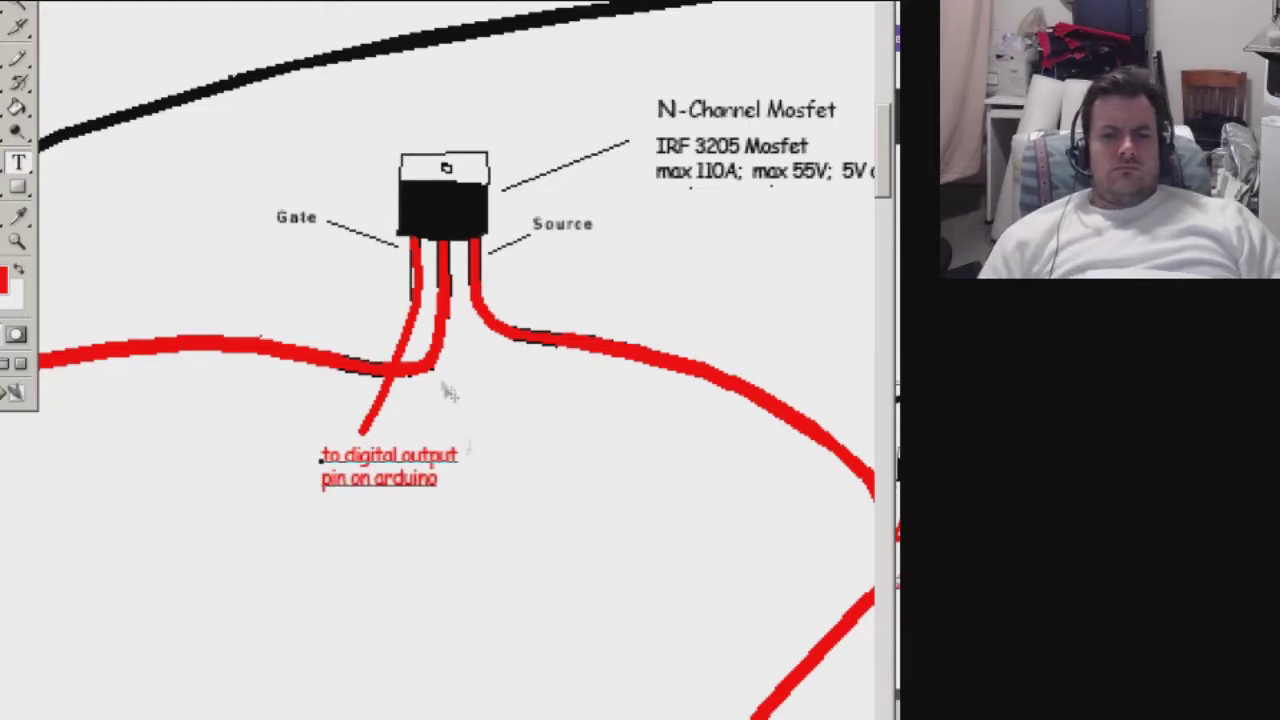
click(343, 400)
click(886, 140)
drag(341, 448, 305, 440)
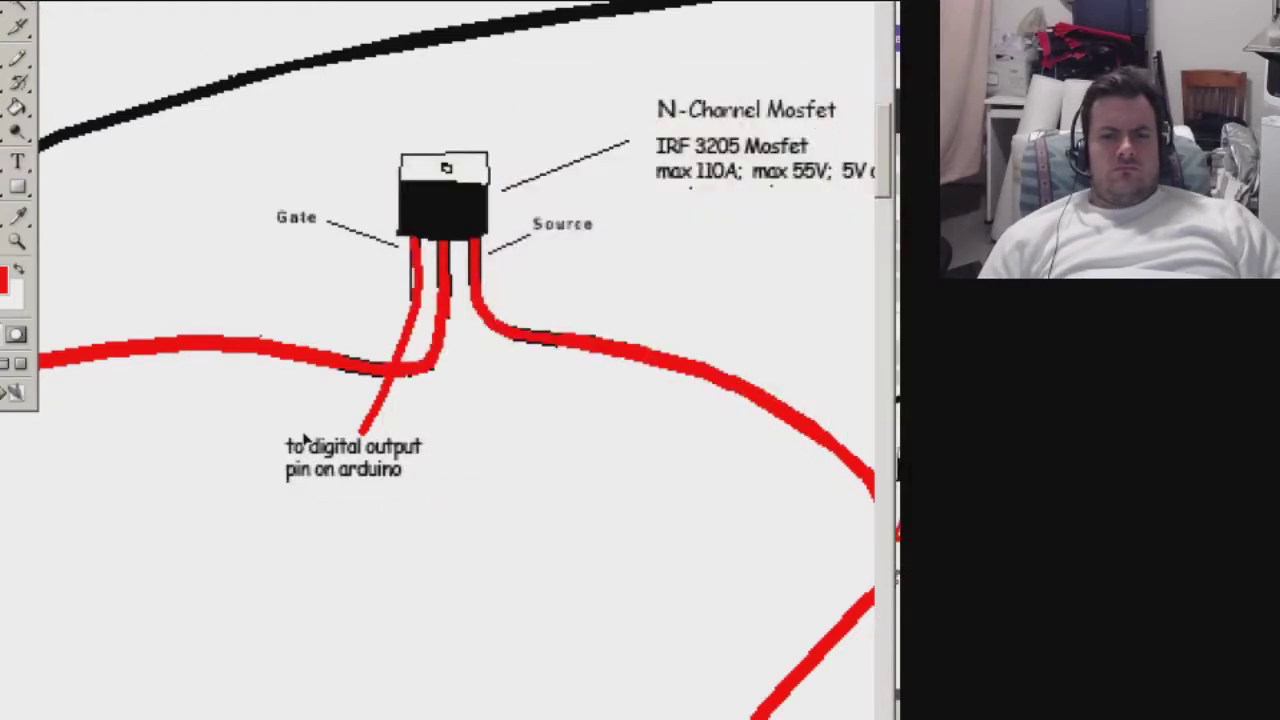
Add a two-line 'to arduino ground' label at the black wire's end.
key(b)
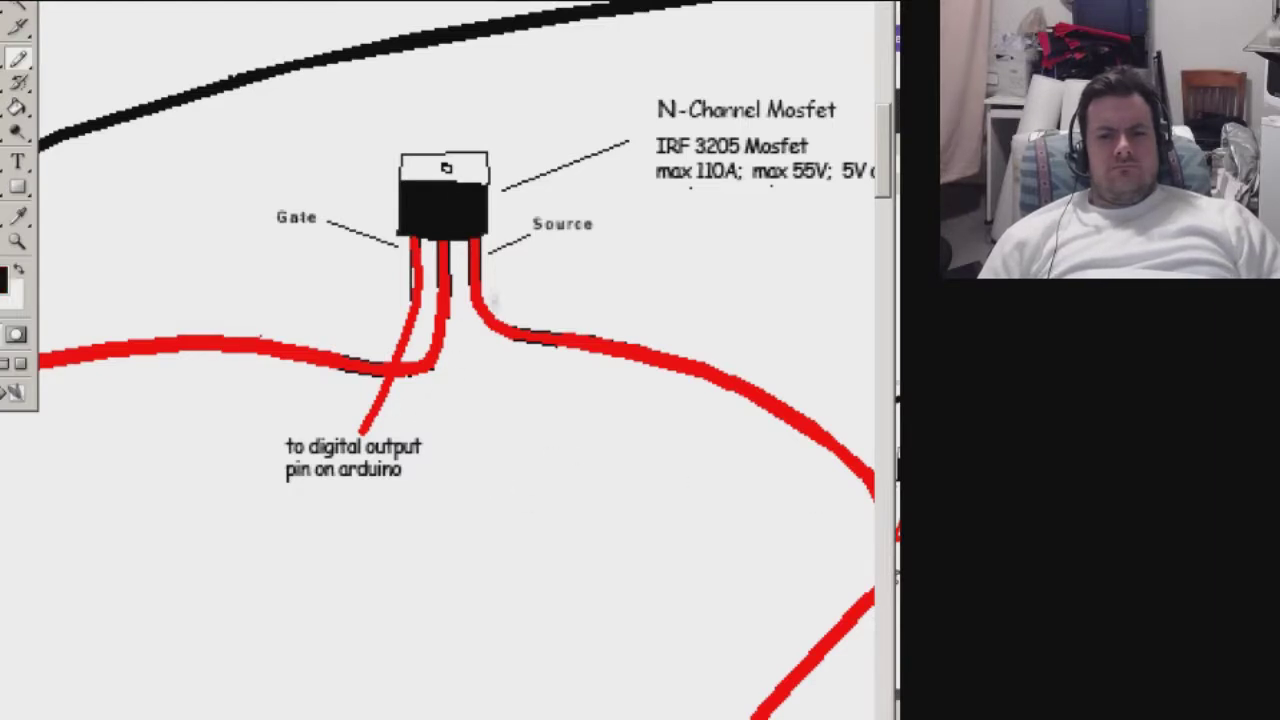
key(t)
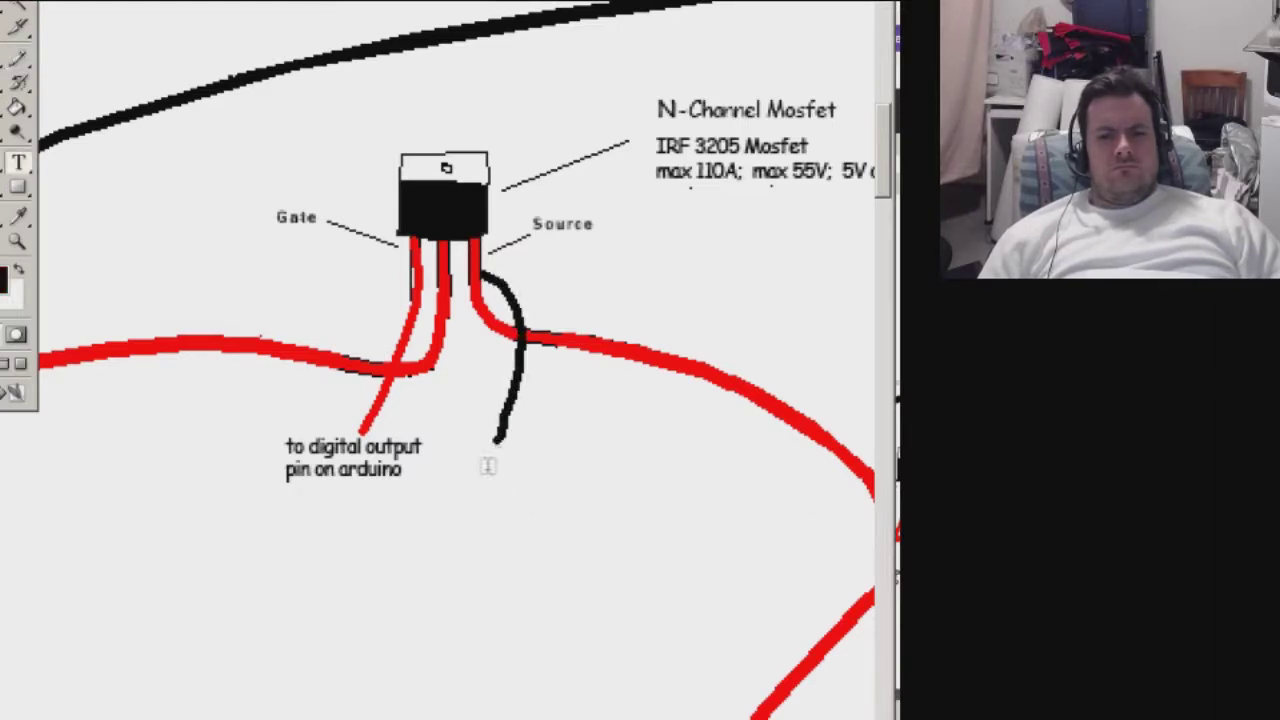
click(481, 466)
text(to arduino)
key(Return)
text(ground)
drag(435, 425, 422, 427)
Draw the black wire joining gate and ground, with the 10k resistor and the ground label beside it.
key(b)
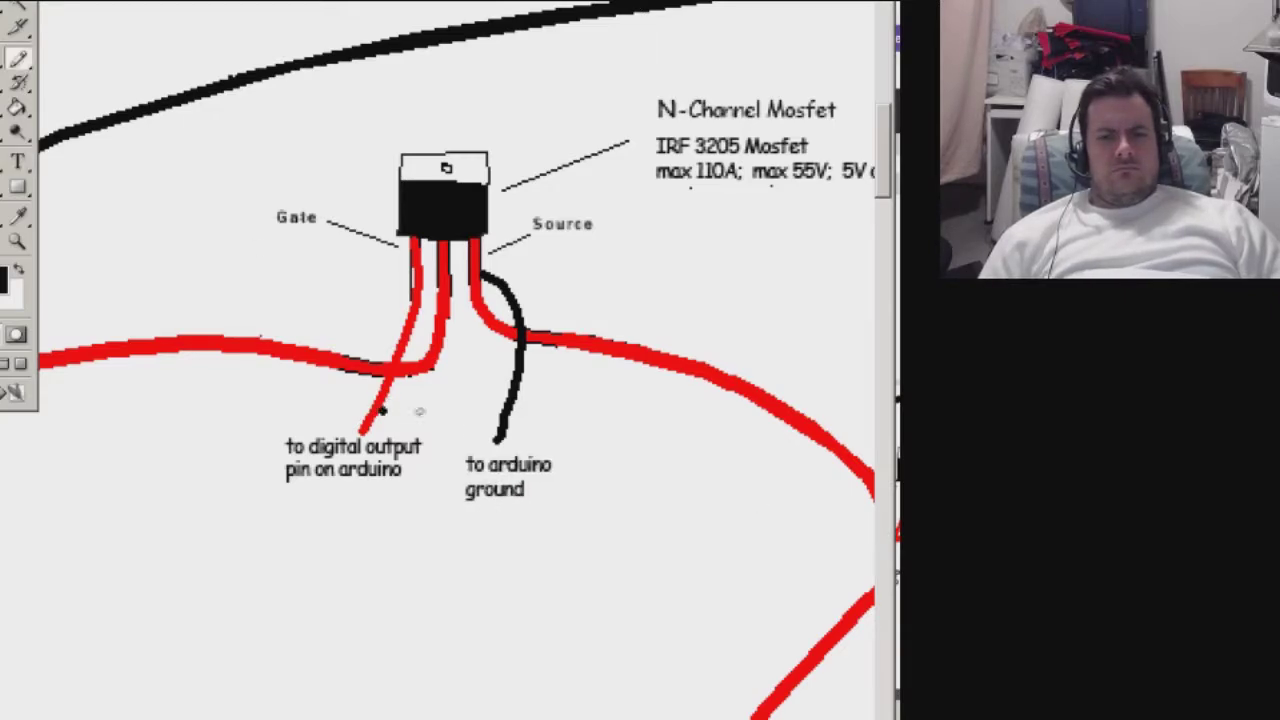
drag(425, 413, 502, 416)
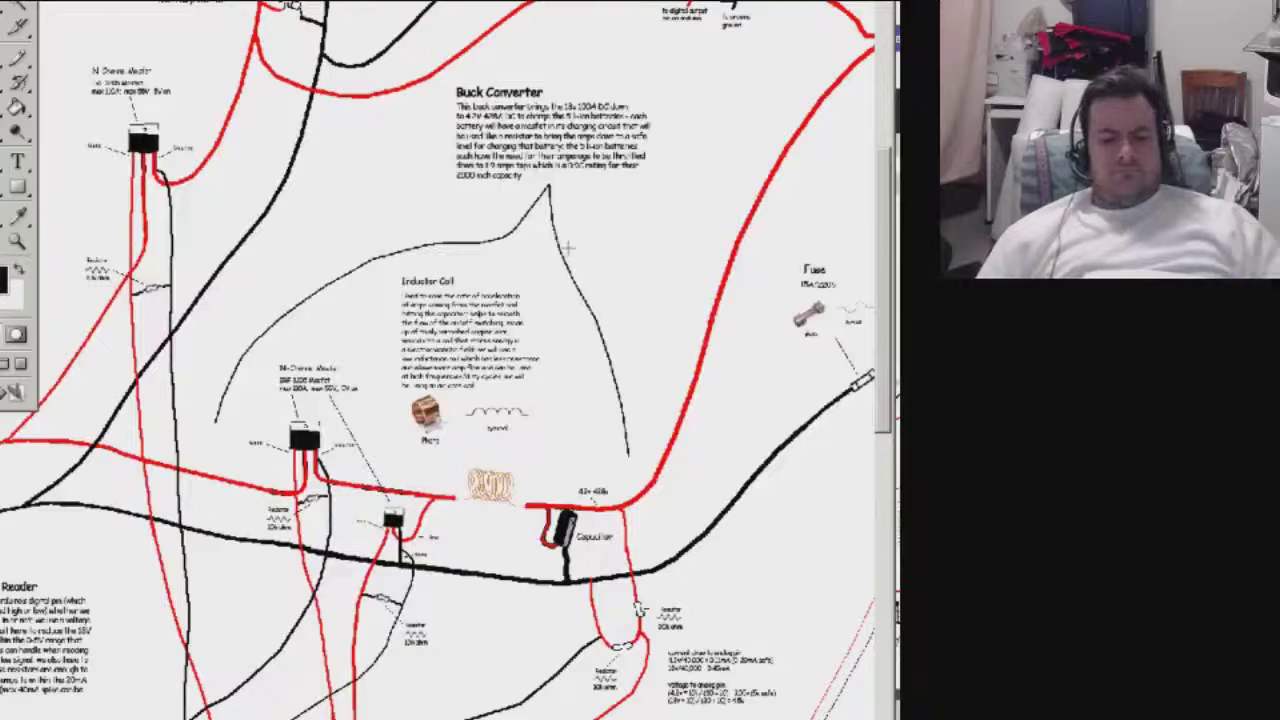
drag(648, 572, 843, 715)
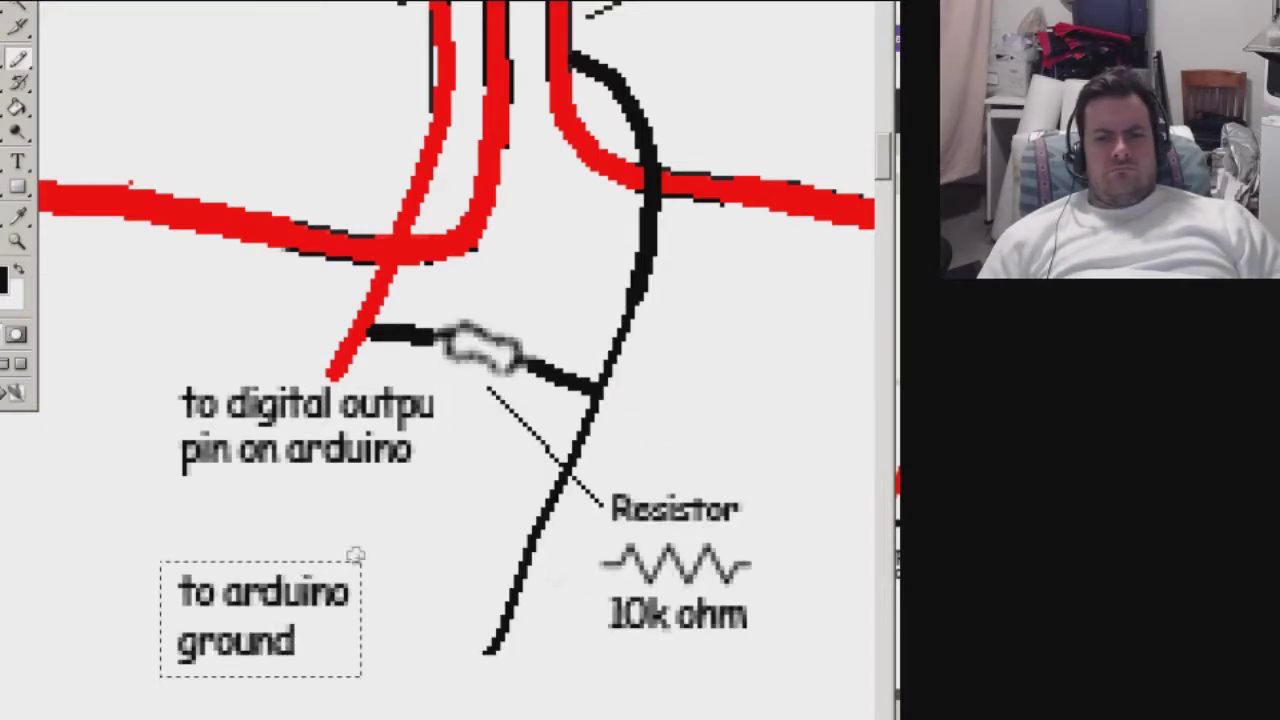
drag(491, 654, 541, 516)
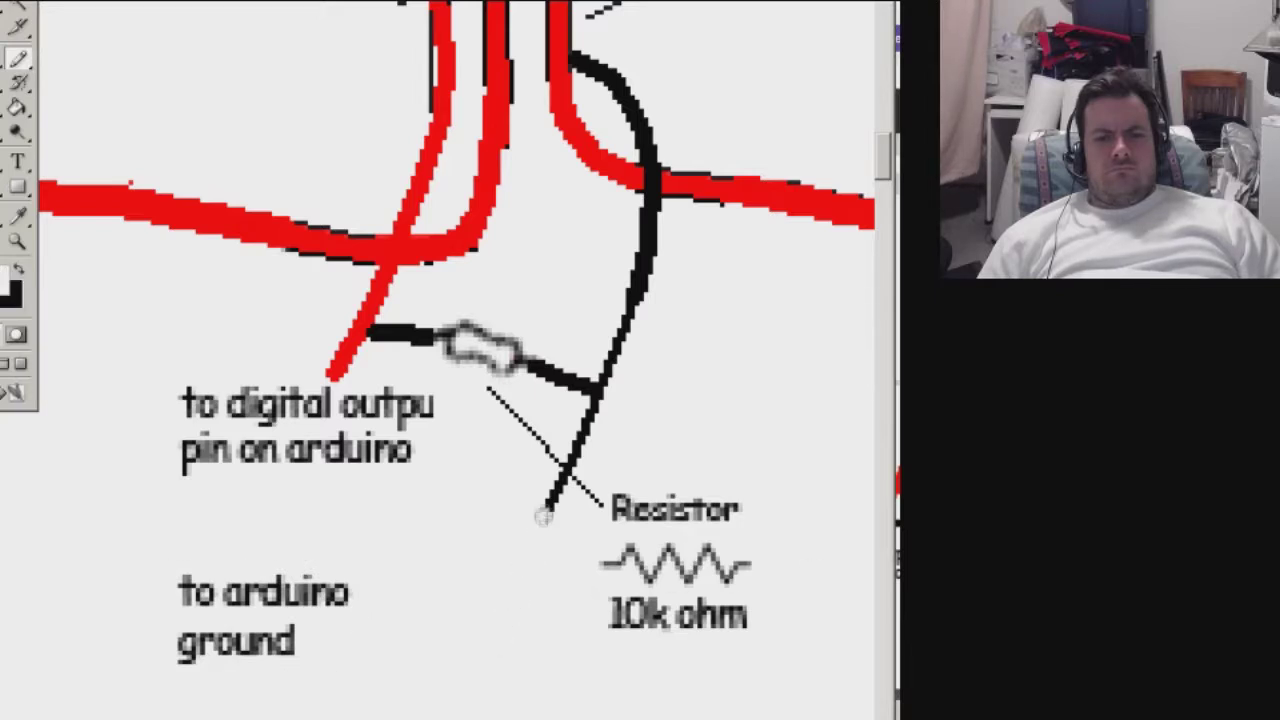
drag(171, 565, 363, 666)
drag(269, 623, 393, 628)
key(ctrl+d)
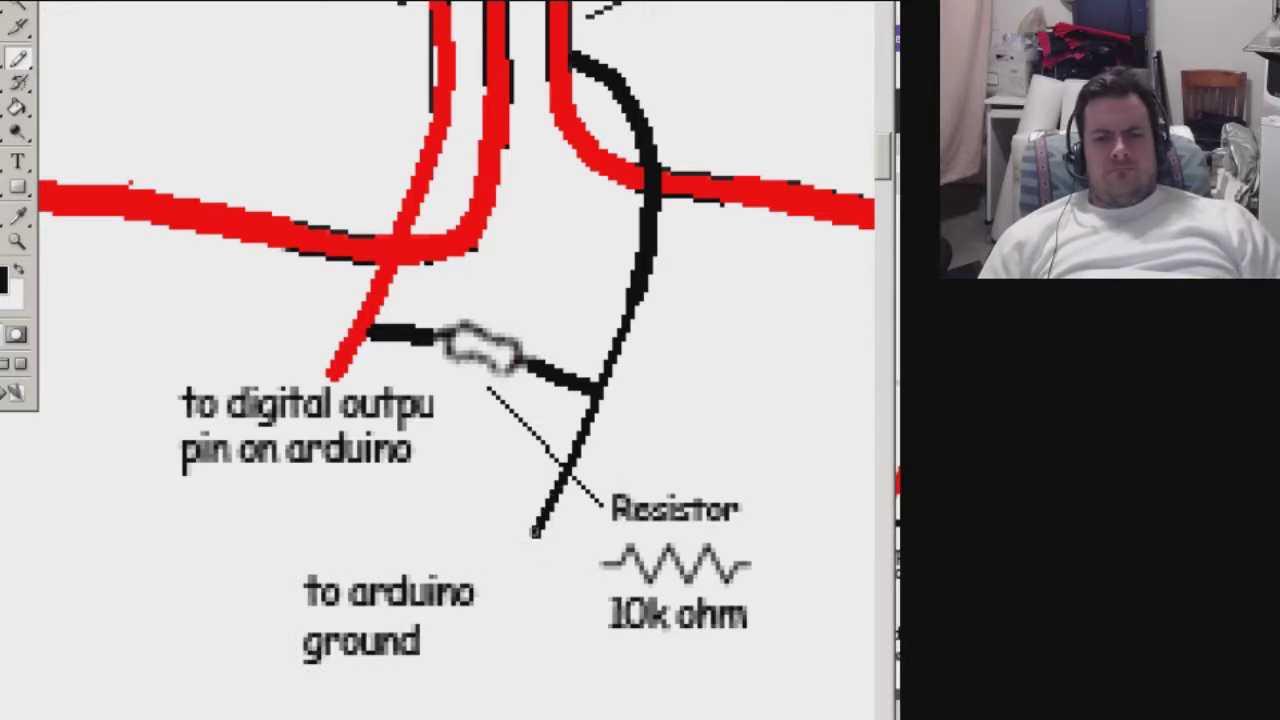
drag(534, 532, 504, 585)
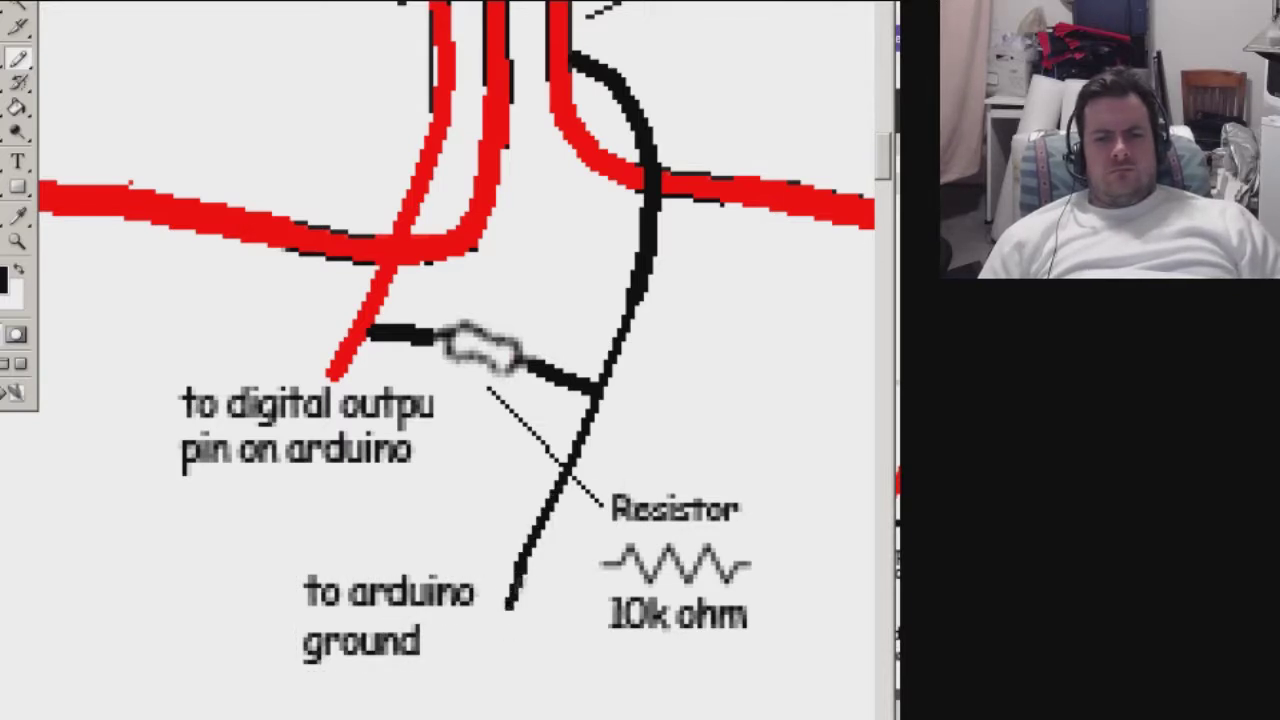
mouse_move(294, 551)
mouse_down()
mouse_move(462, 668)
mouse_move(405, 625)
mouse_move(510, 566)
mouse_up()
key(ctrl+d)
Fix the 'output' typo, move the digital output label, and draw its leader line.
key(b)
key(t)
click(441, 405)
text(t)
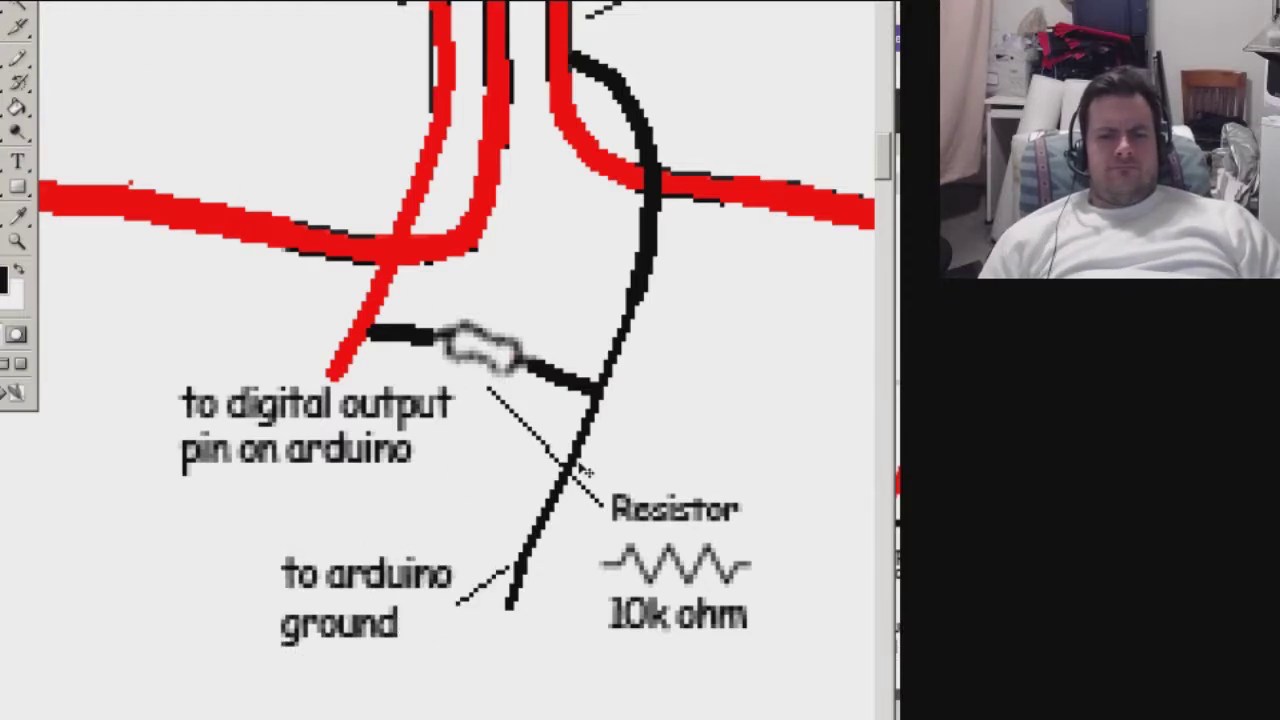
drag(157, 382, 458, 472)
drag(300, 430, 180, 462)
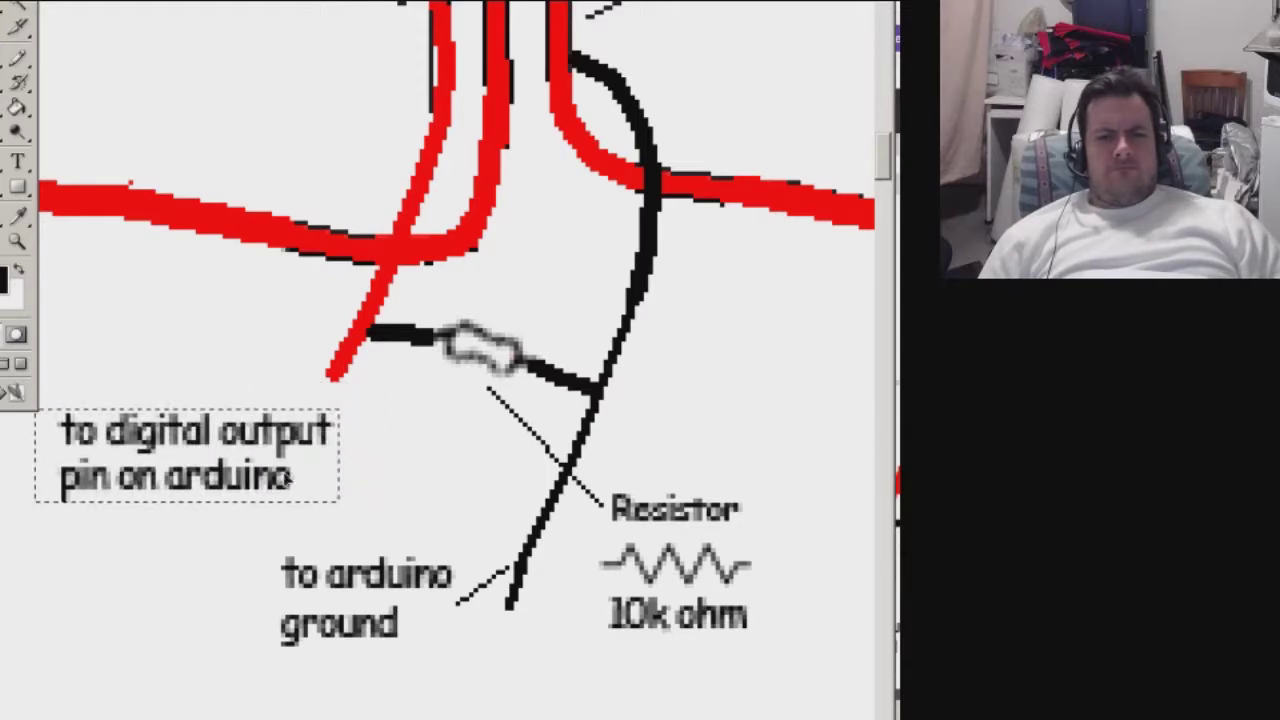
key(ctrl+d)
key(b)
drag(380, 406, 466, 382)
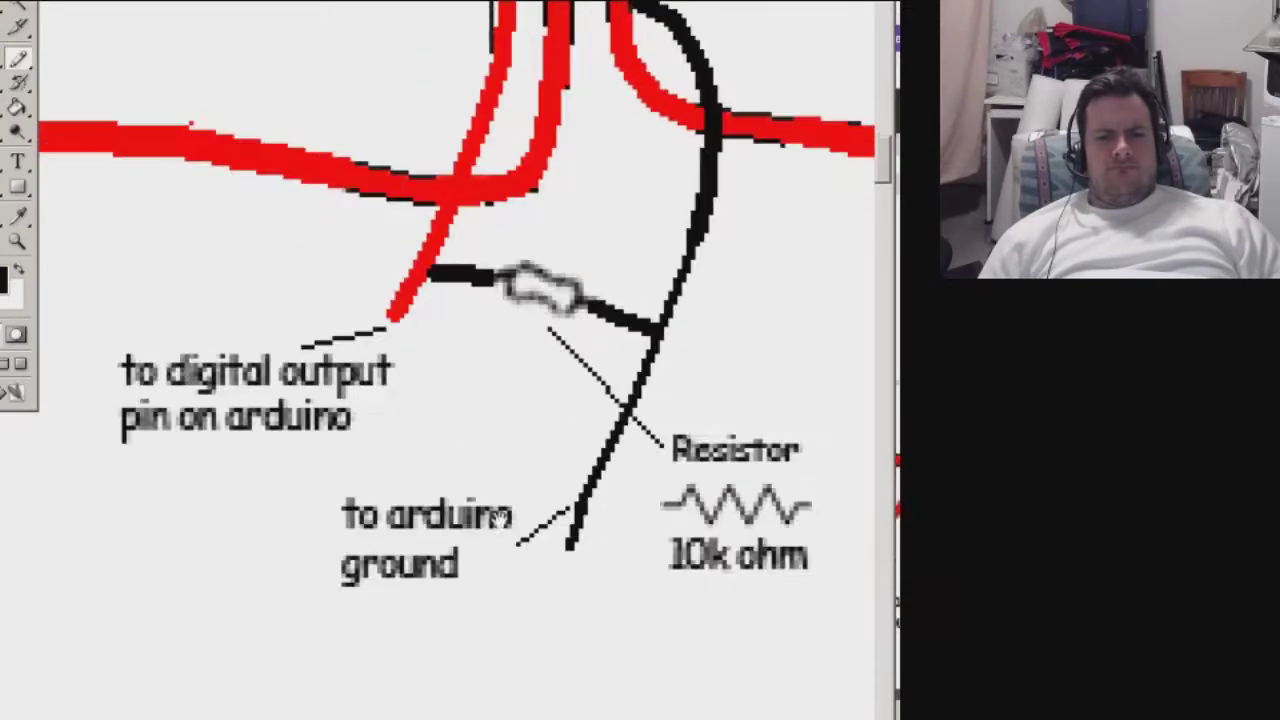
key(ctrl+minus)
key(ctrl+minus)
key(ctrl+minus)
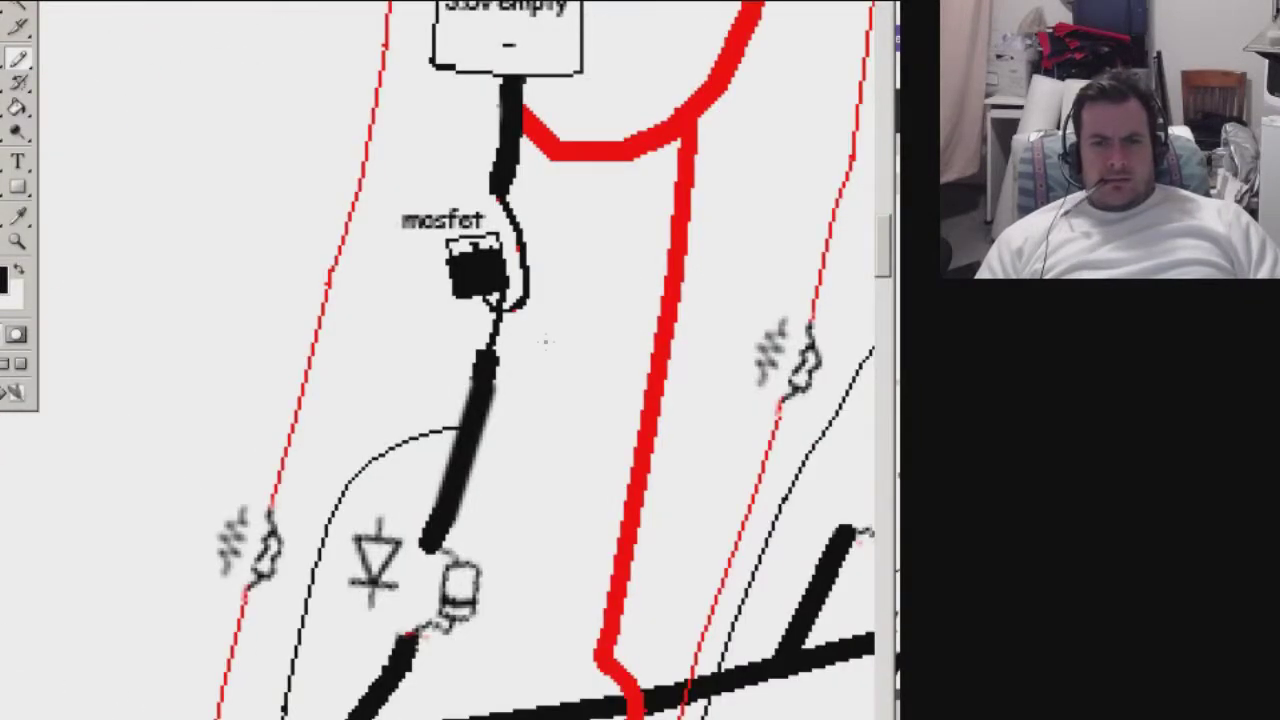
Add a two-line 'to arduino ground' label beside the mosfet's thin wire.
key(t)
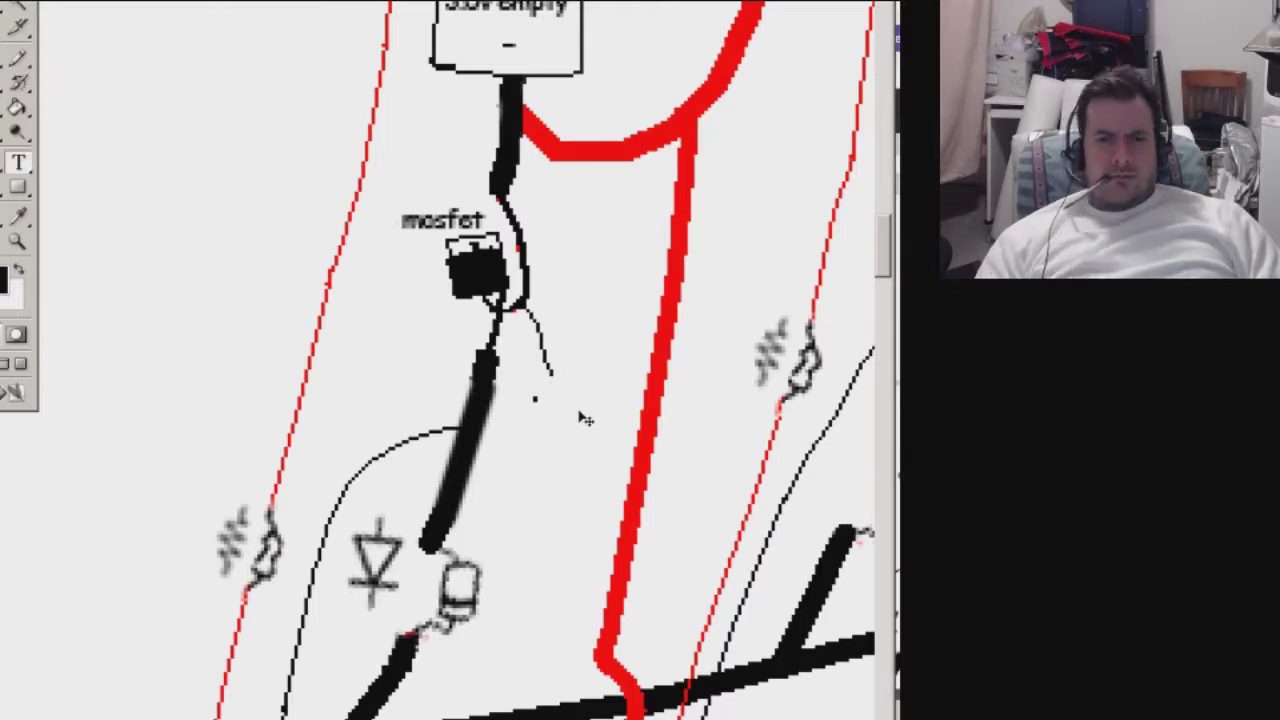
click(538, 392)
text(to arduino)
key(Return)
text(ground)
key(ctrl+a)
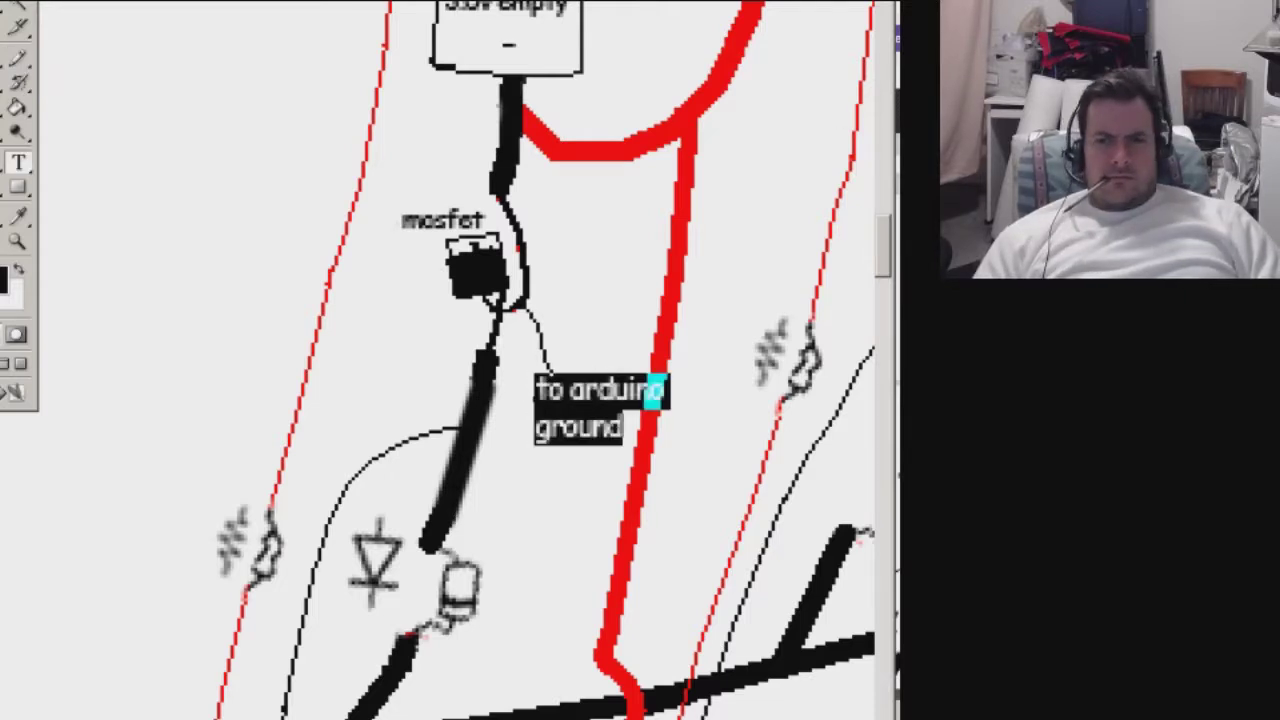
drag(530, 443, 520, 437)
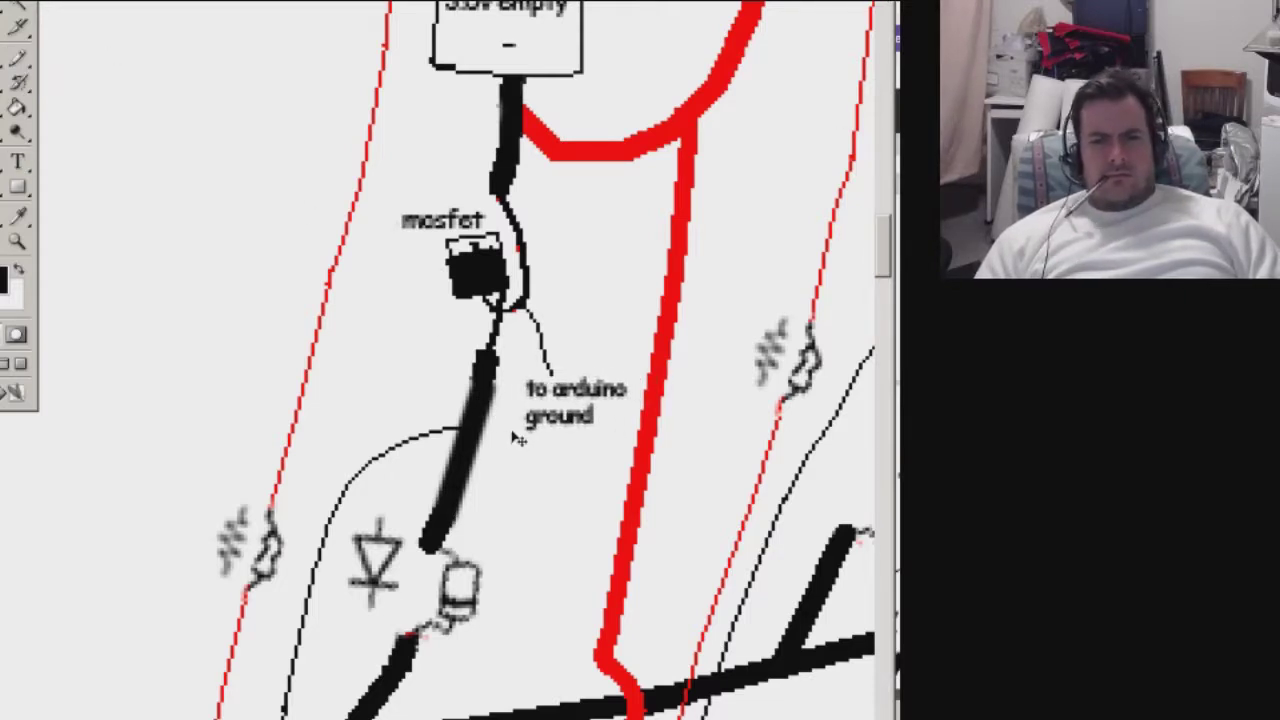
key(b)
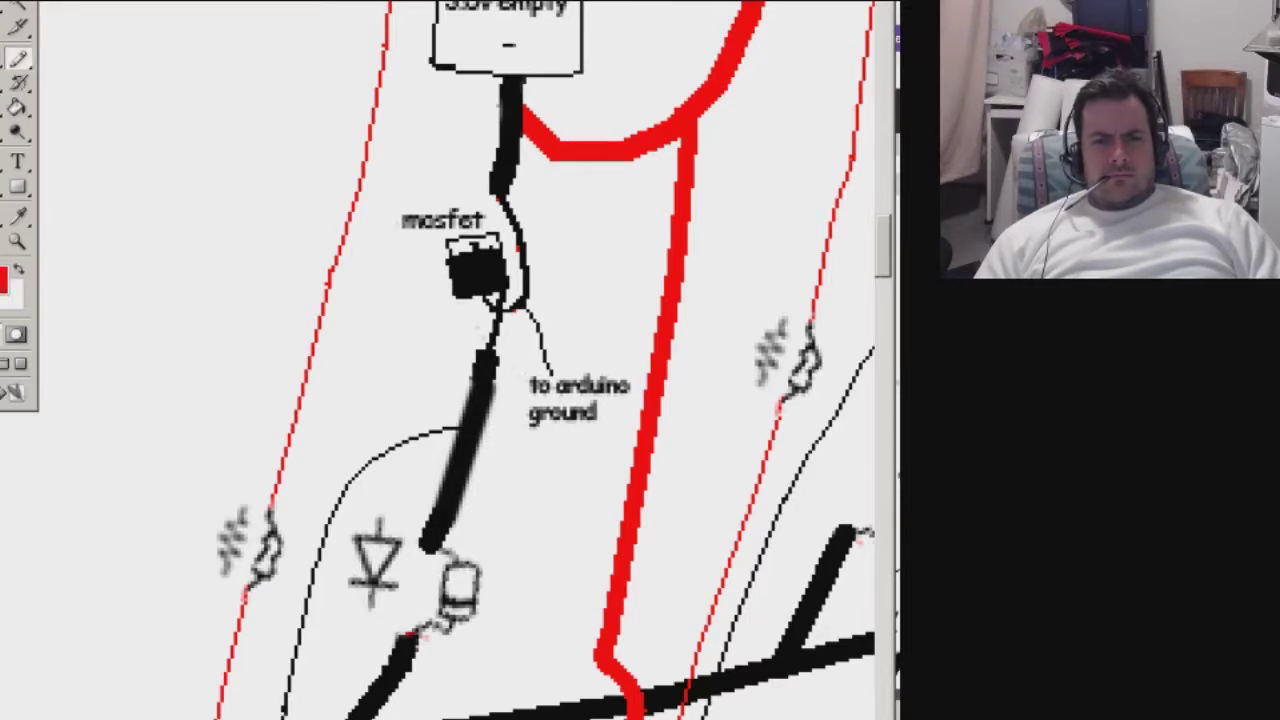
Label the red line's end 'to arduino gpio pin'.
key(t)
click(343, 365)
text(to arduino)
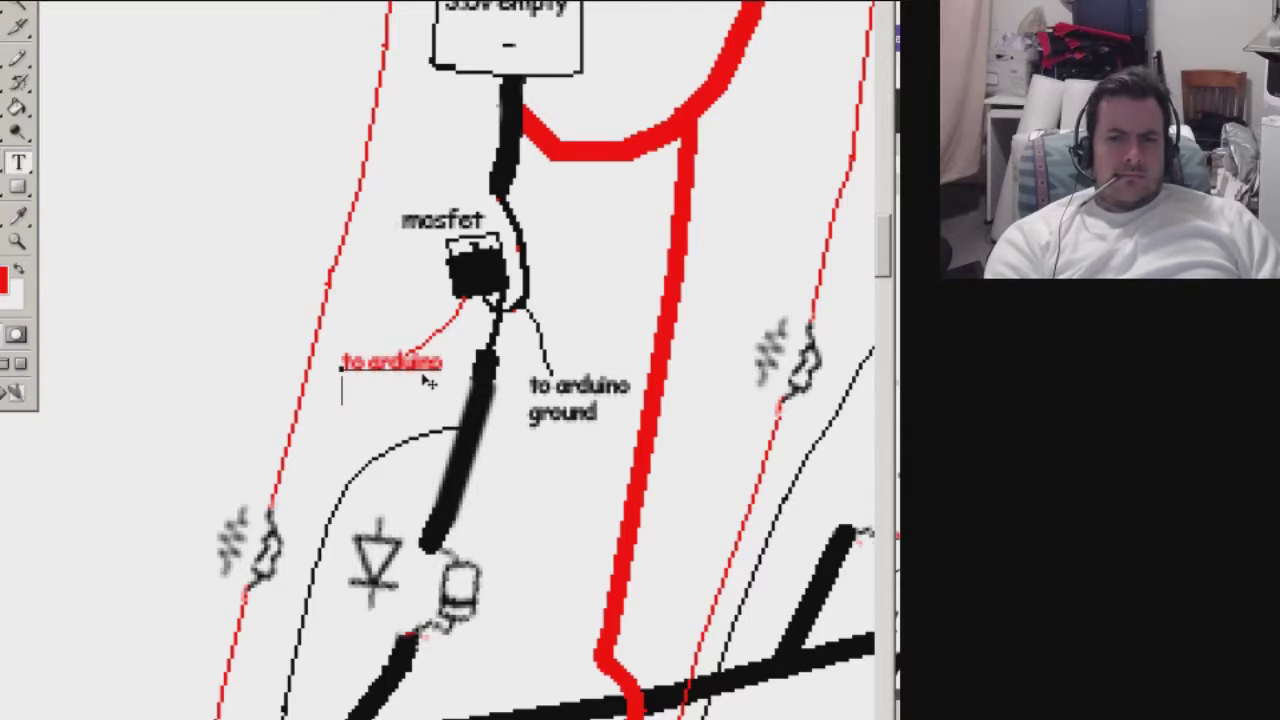
text( gpio pin)
key(ctrl+Return)
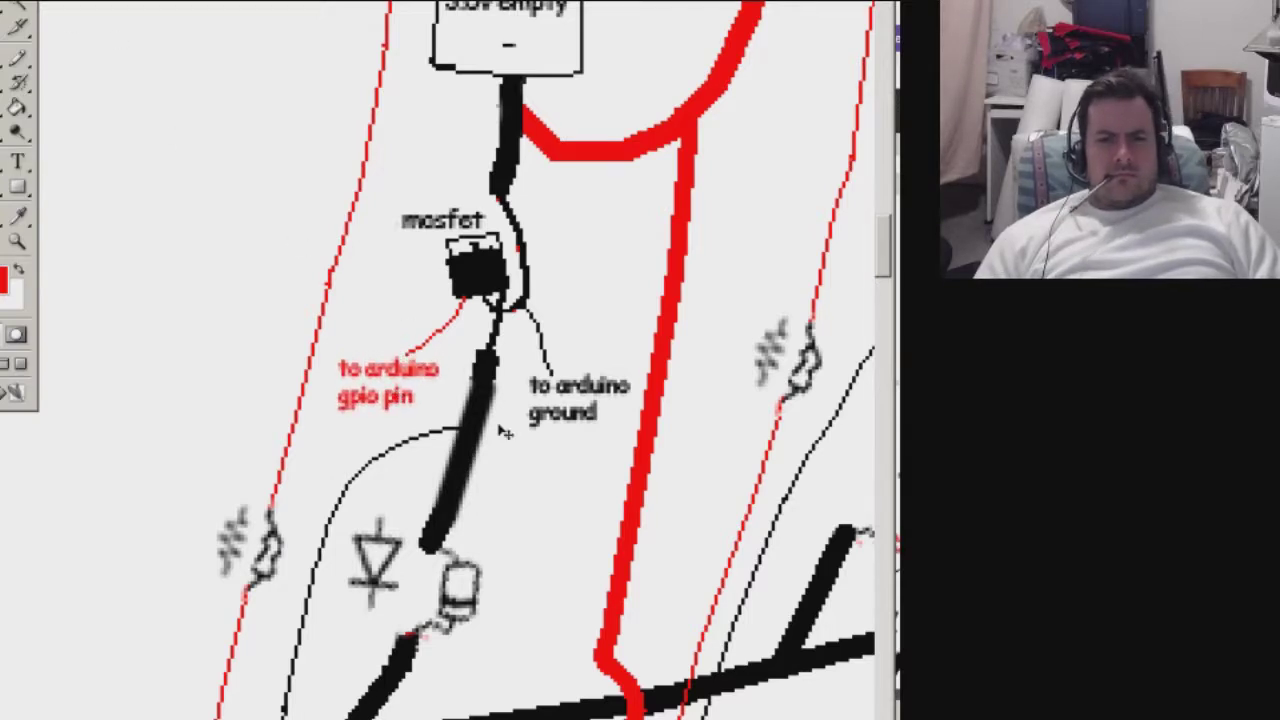
Reword 'gpio pin' to 'digital pin' and recolour the whole label black.
click(390, 382)
key(ctrl+a)
triple_click(375, 396)
text(digital pin)
key(ctrl+a)
key(Return)
key(ctrl+Return)
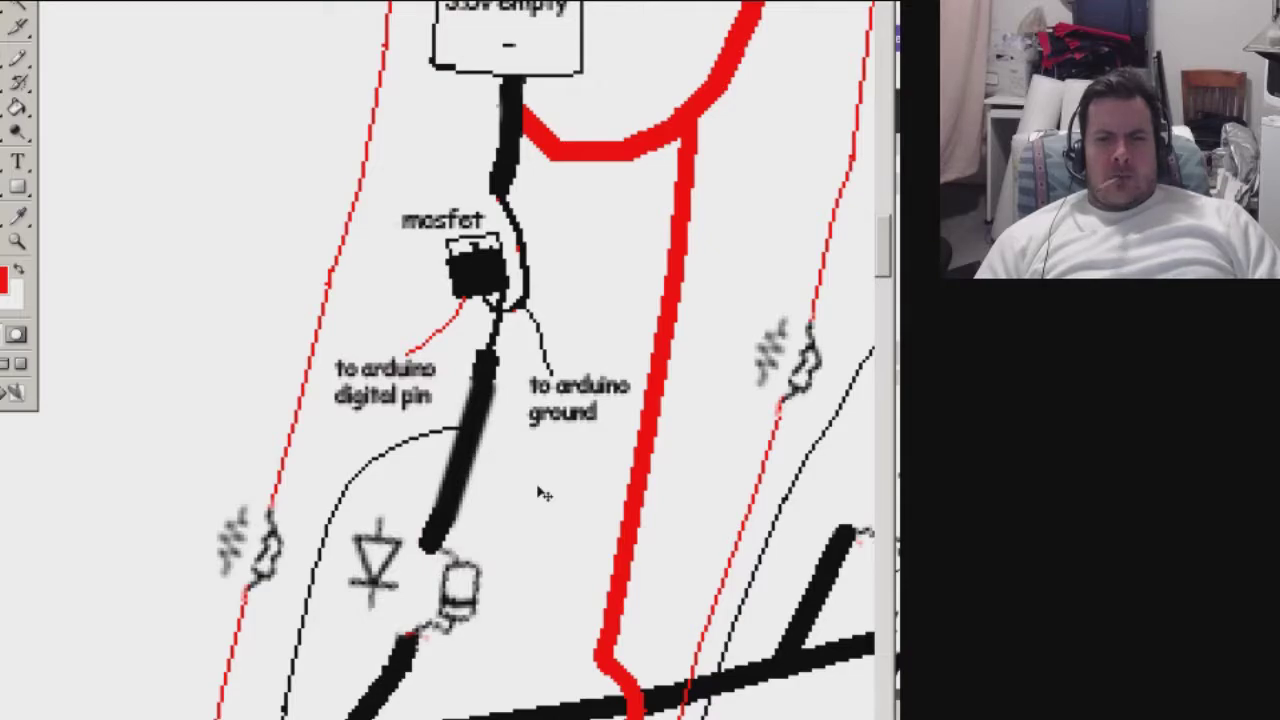
mouse_move(510, 488)
mouse_down()
mouse_move(518, 370)
mouse_move(565, 208)
mouse_up()
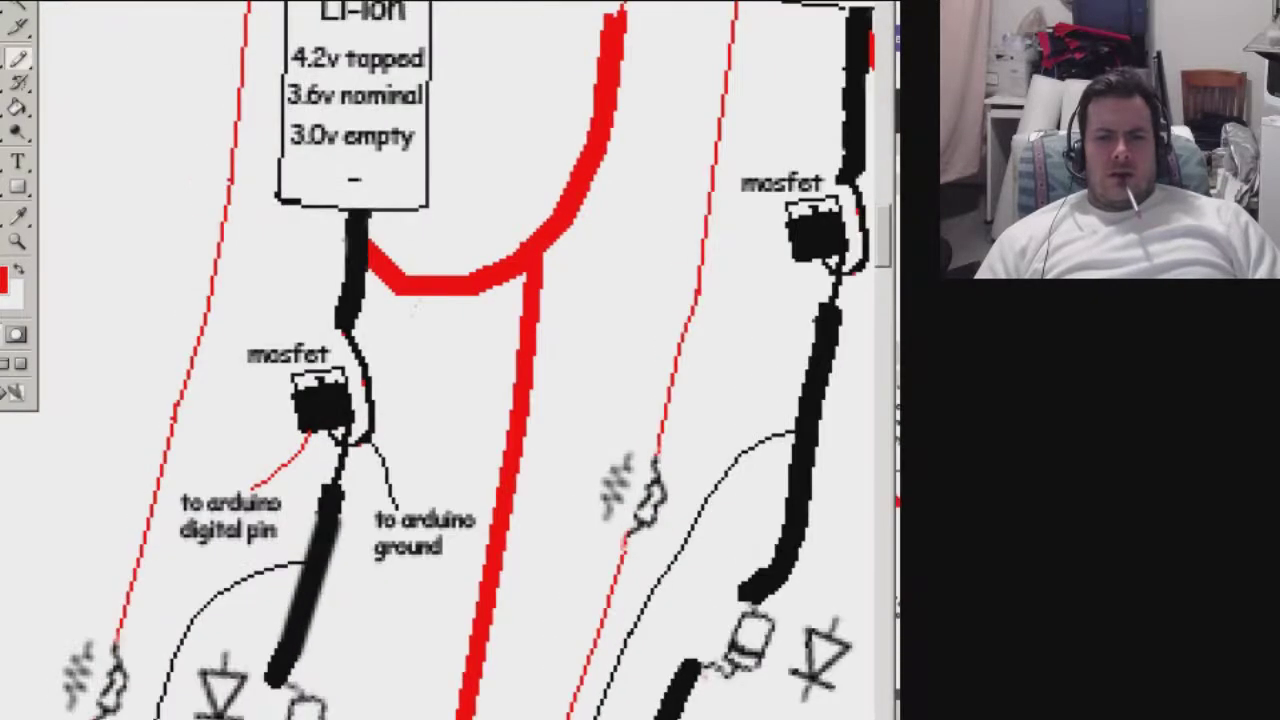
Thicken the ground and red gate wires and draw a ground wire below the n-channel mosfet.
scroll(421, 335, up, 2)
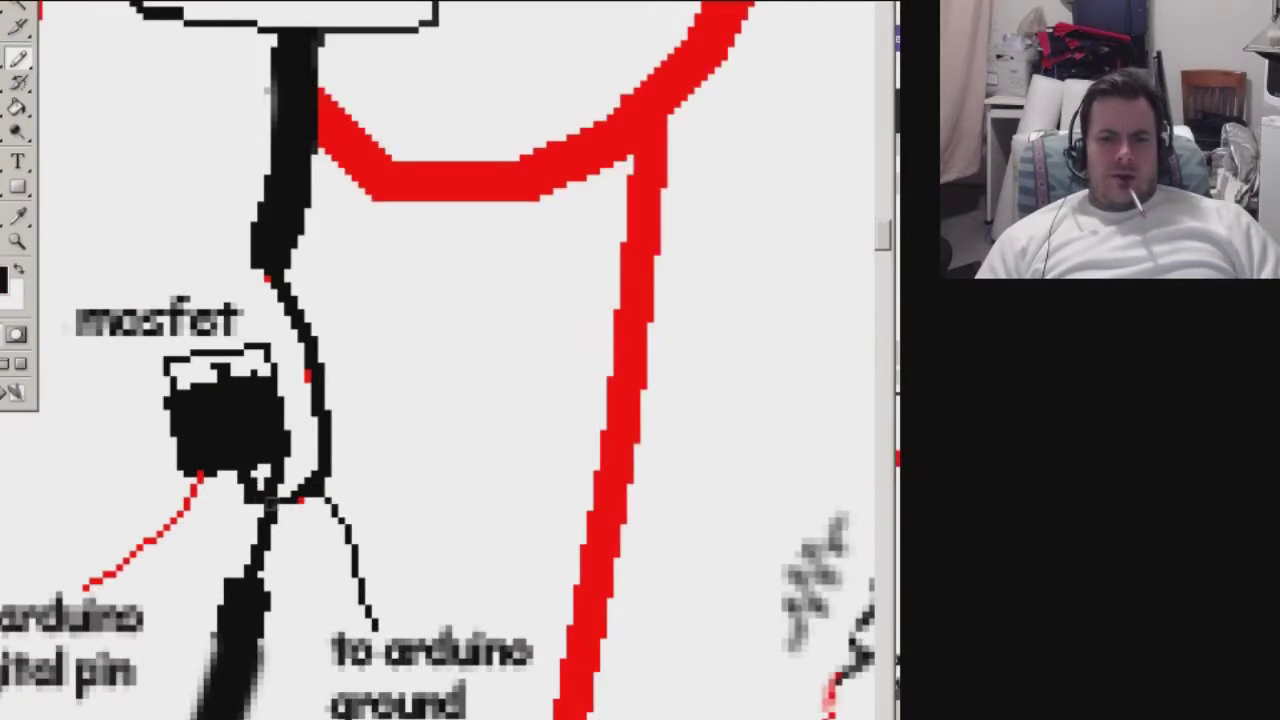
drag(324, 491, 350, 543)
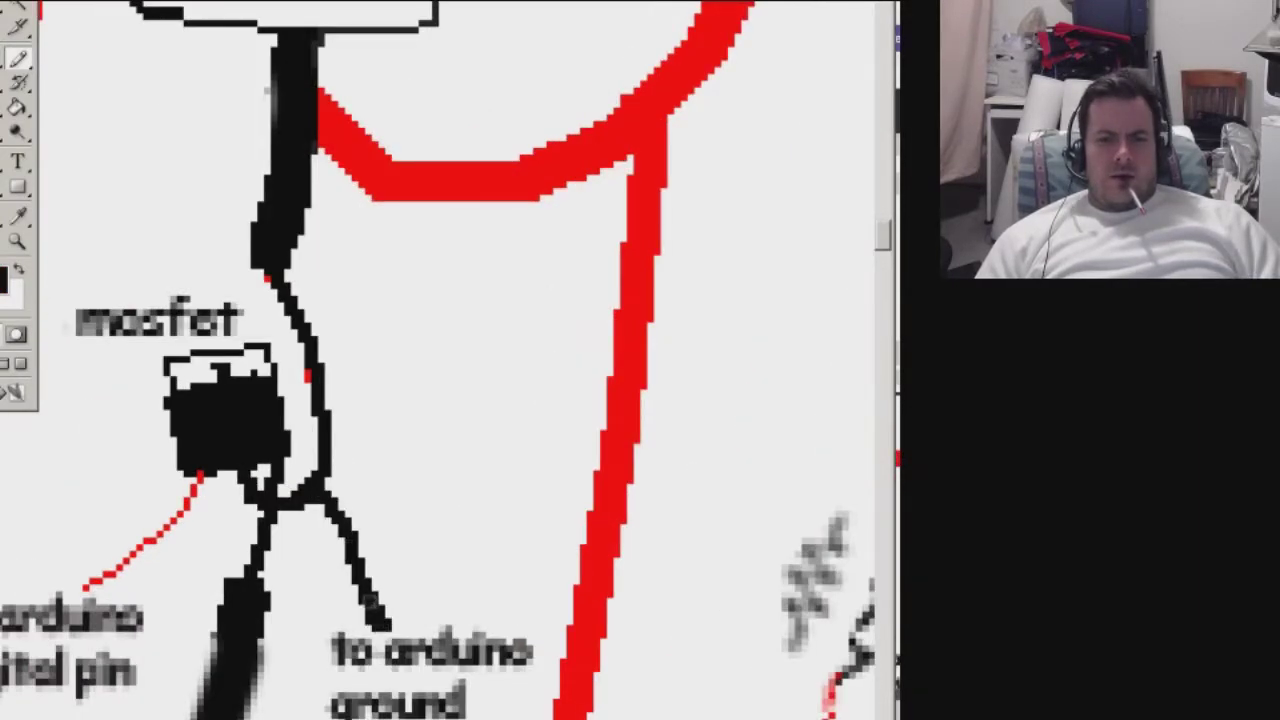
drag(370, 598, 578, 523)
drag(292, 507, 386, 438)
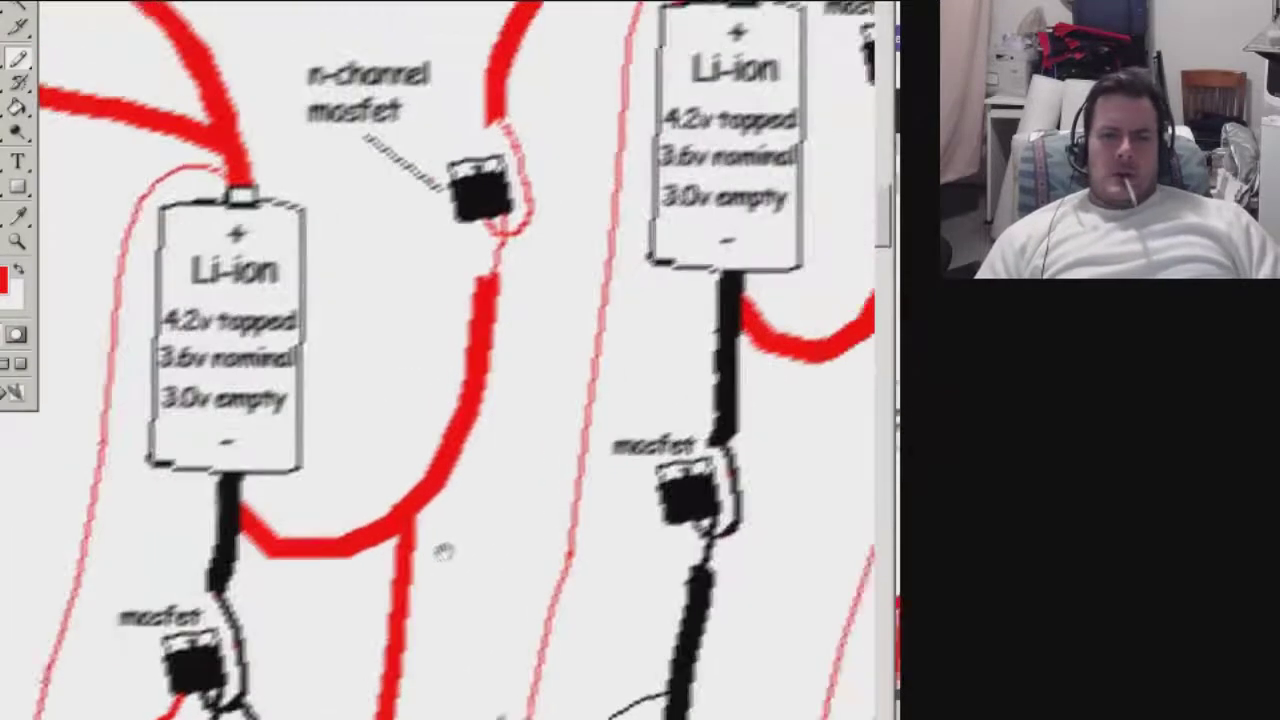
drag(443, 551, 398, 626)
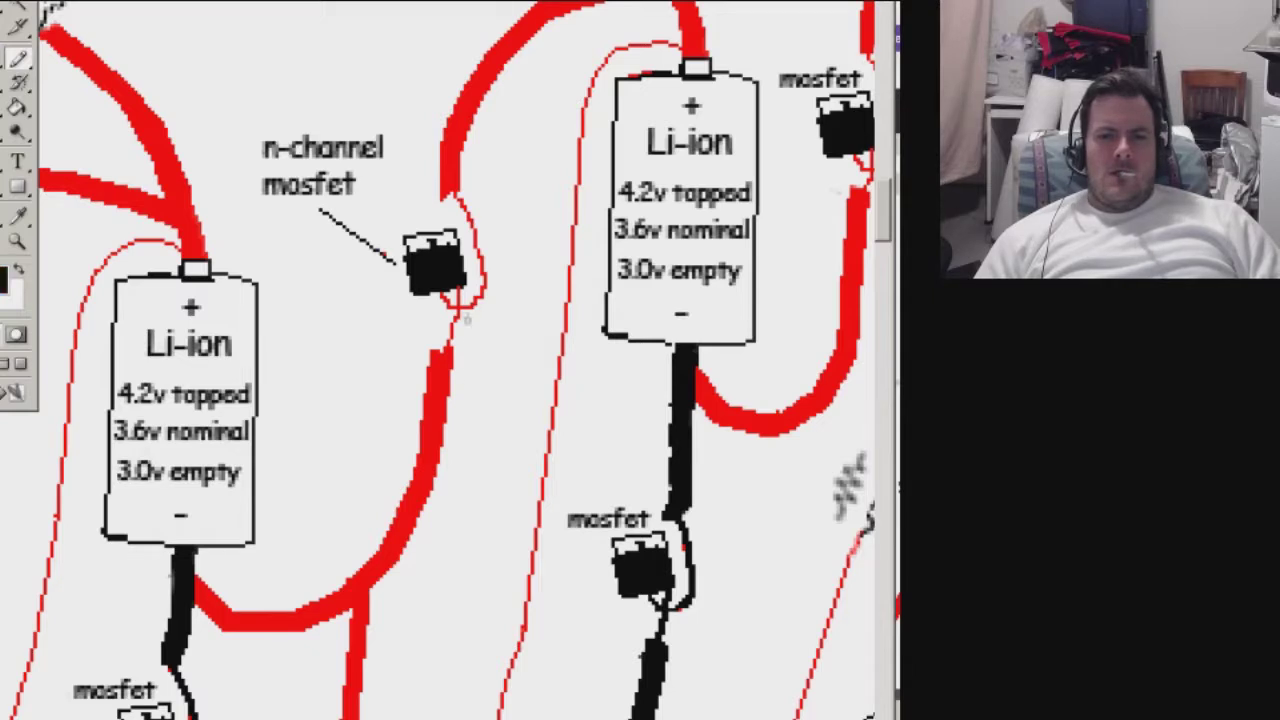
drag(466, 344, 481, 419)
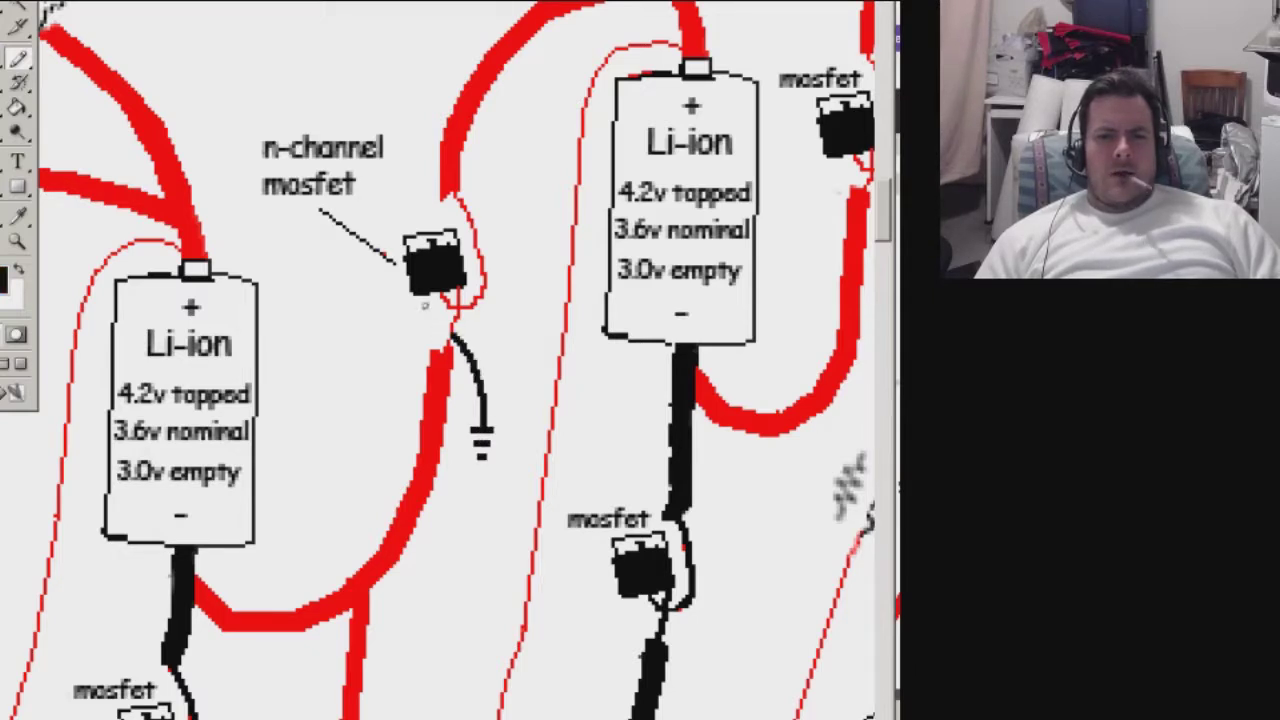
Add a two-line 'to arduino digital pin' label beside the mosfet.
key(t)
click(305, 348)
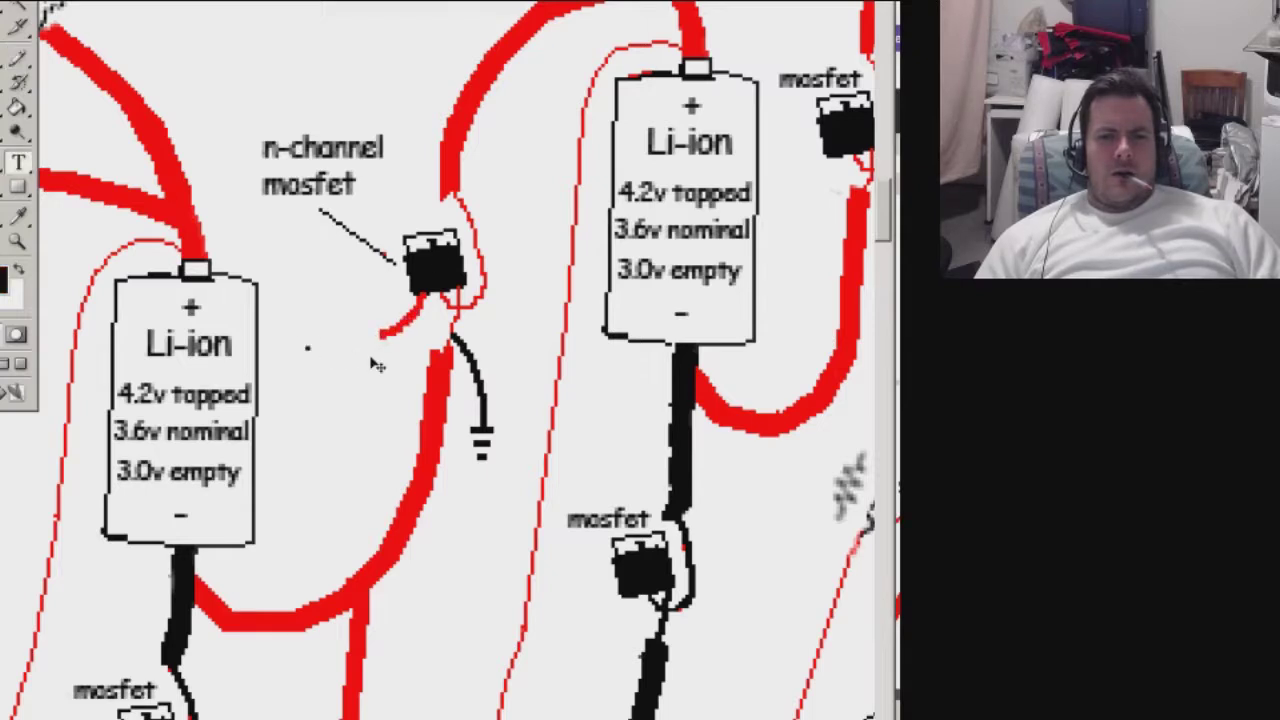
text(to arduino)
key(Return)
text(digital pin)
drag(297, 332, 279, 339)
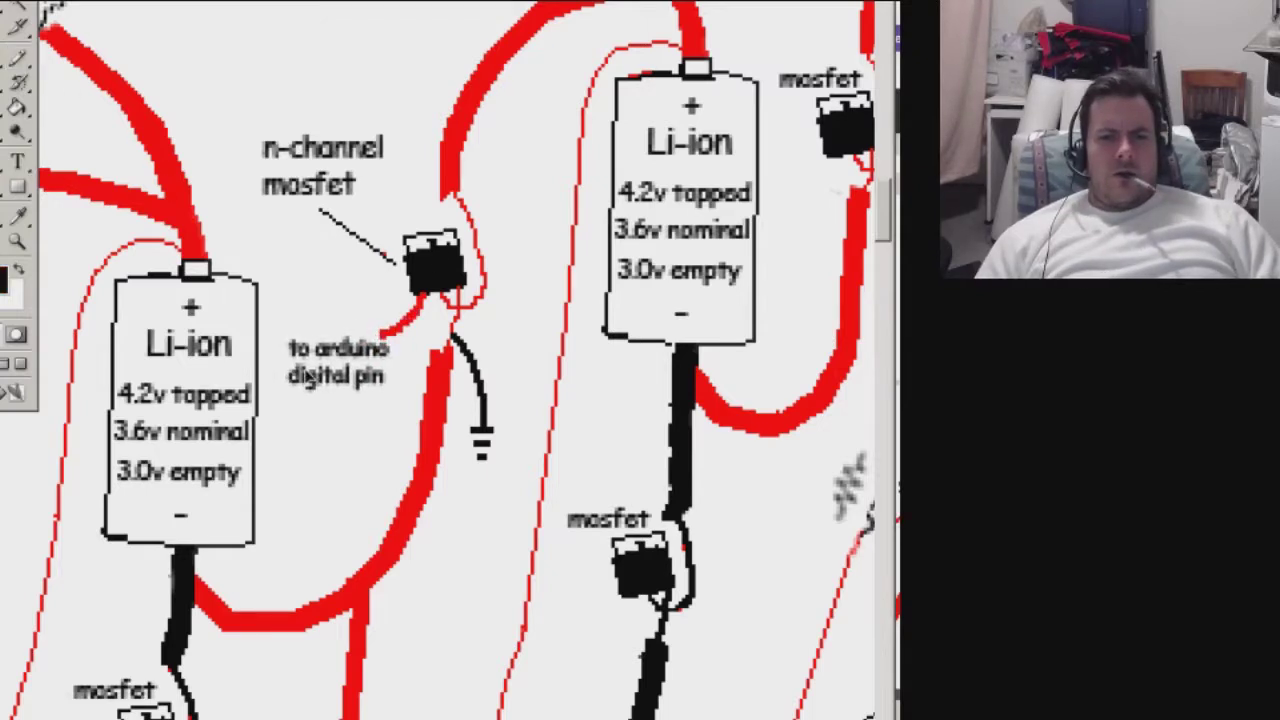
Add a two-line 'to arduino ground' label below the ground symbol.
key(t)
click(462, 476)
text(to arduino)
key(Return)
text(ground)
drag(526, 517, 510, 510)
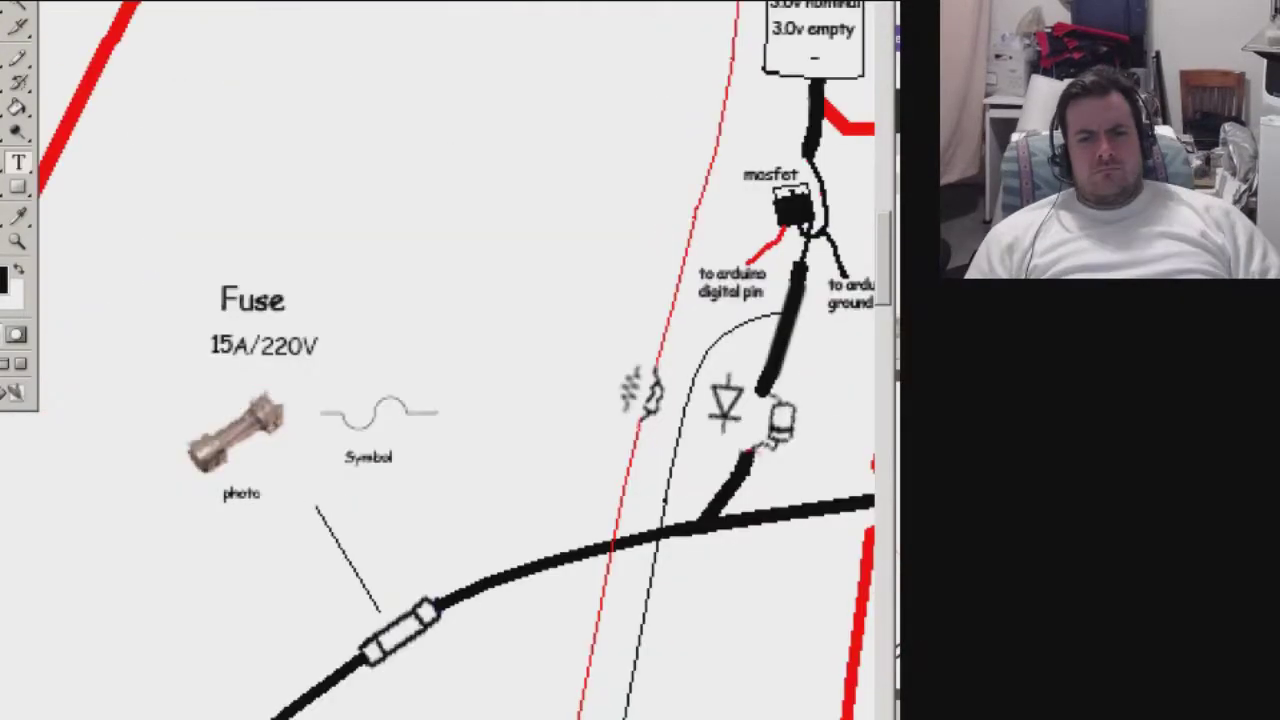
Place a '5k ohm' label beside one resistor and copy it to the second resistor.
click(560, 346)
text(5k ohm)
key(ctrl+a)
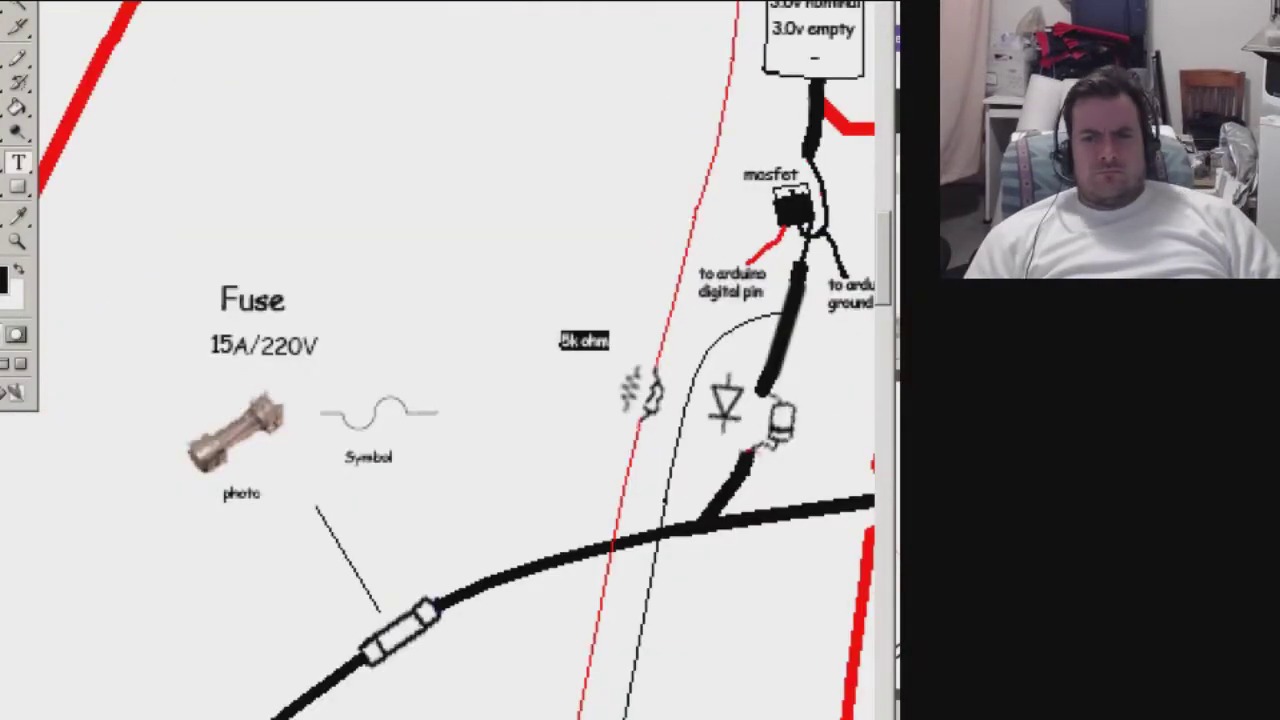
drag(591, 339, 577, 360)
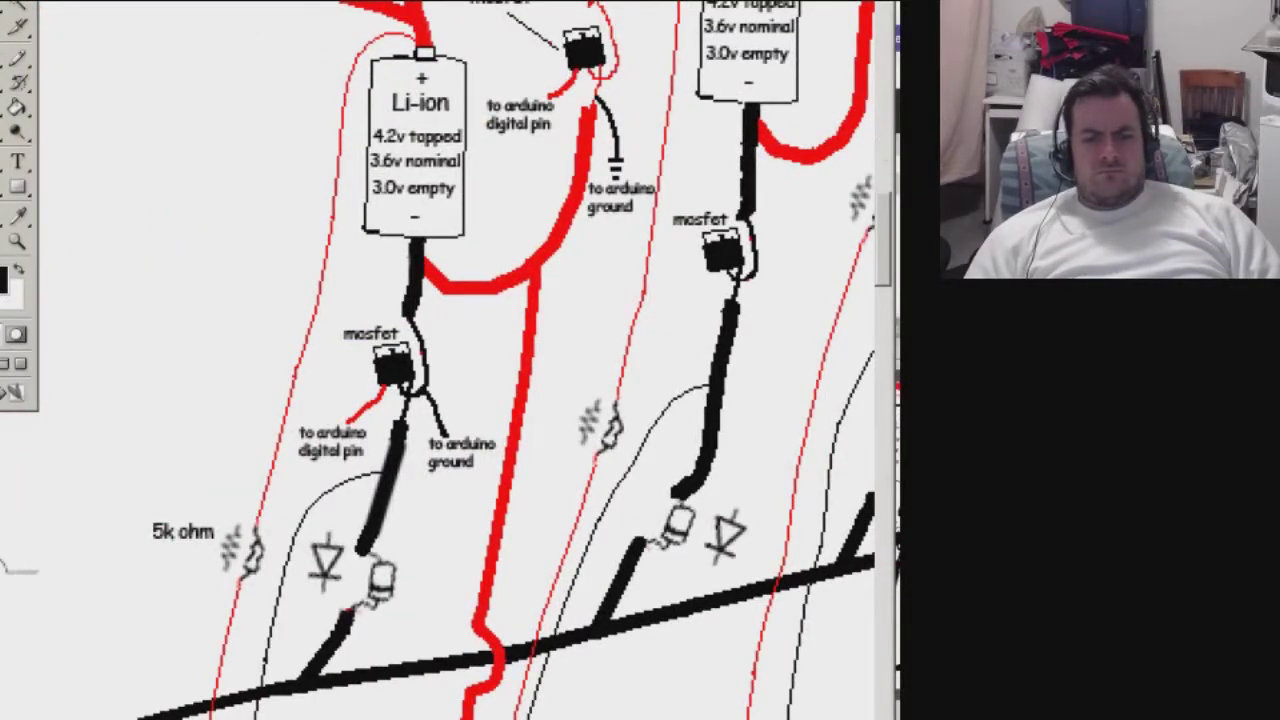
drag(163, 526, 202, 506)
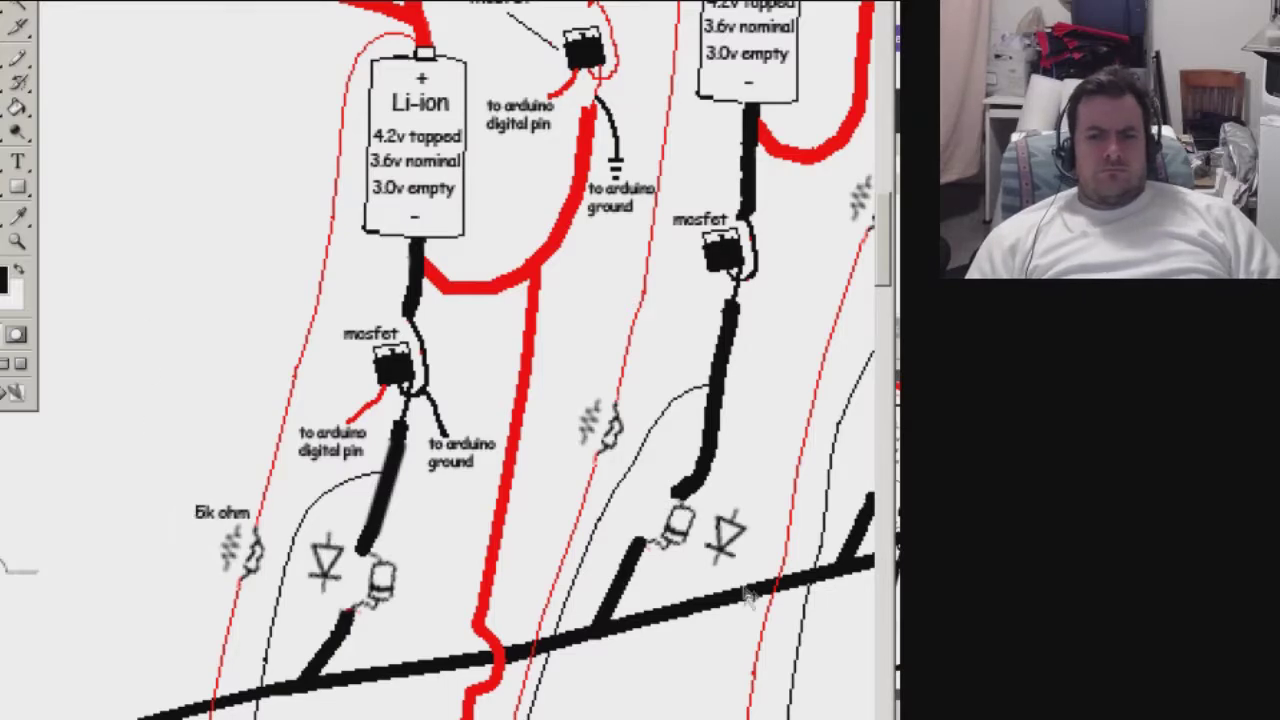
drag(211, 558, 572, 430)
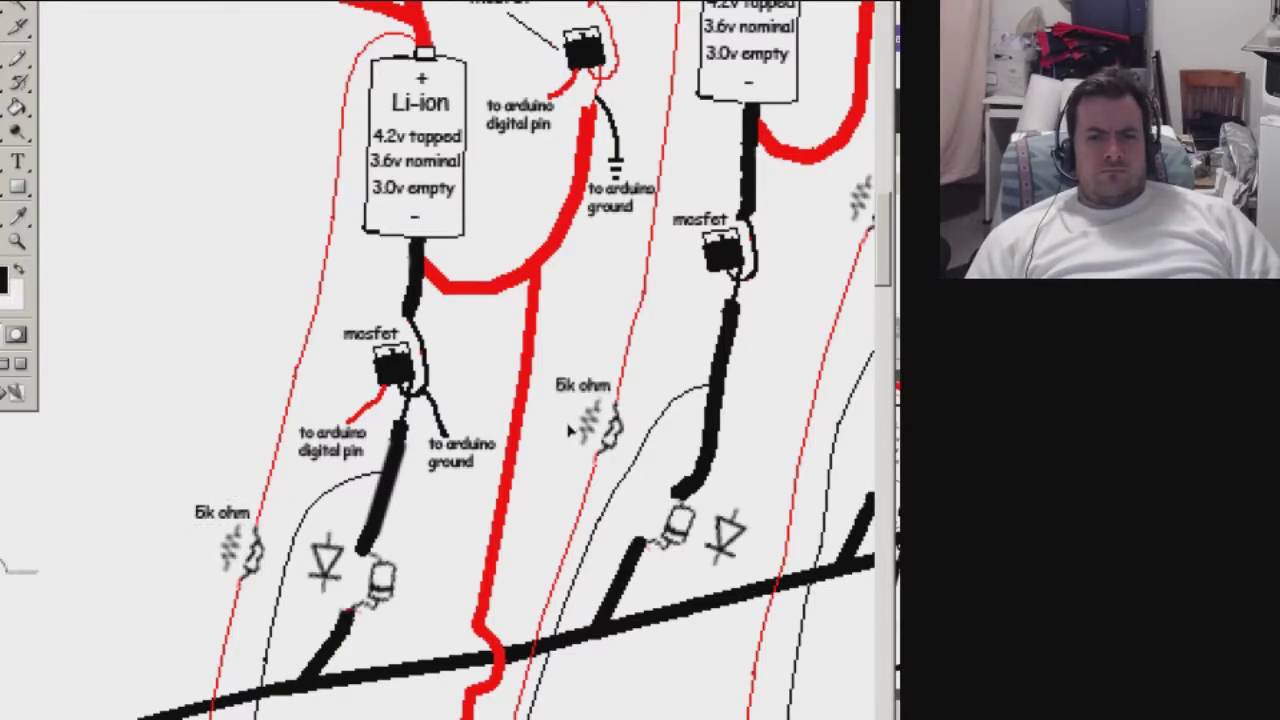
drag(452, 345, 415, 414)
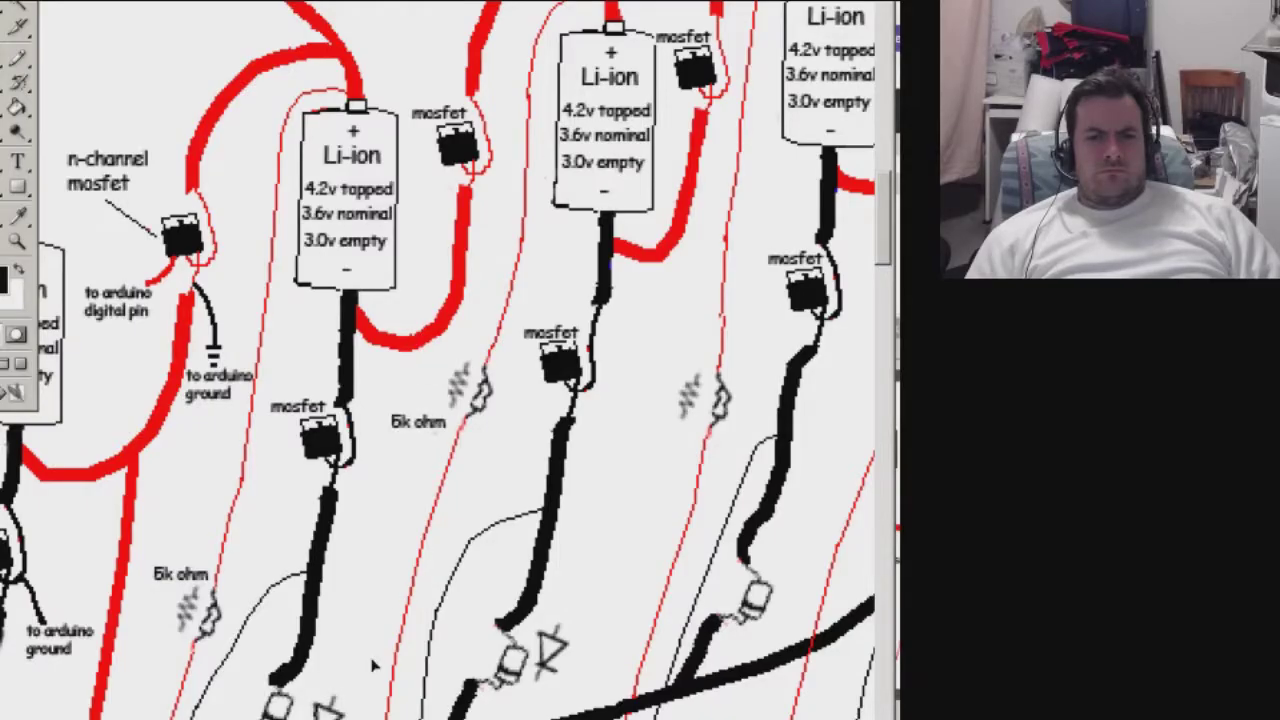
Start a current note reading '4.2/5,000 = 0.84mA (0.00084A)' by the Fuse area.
drag(540, 630, 440, 572)
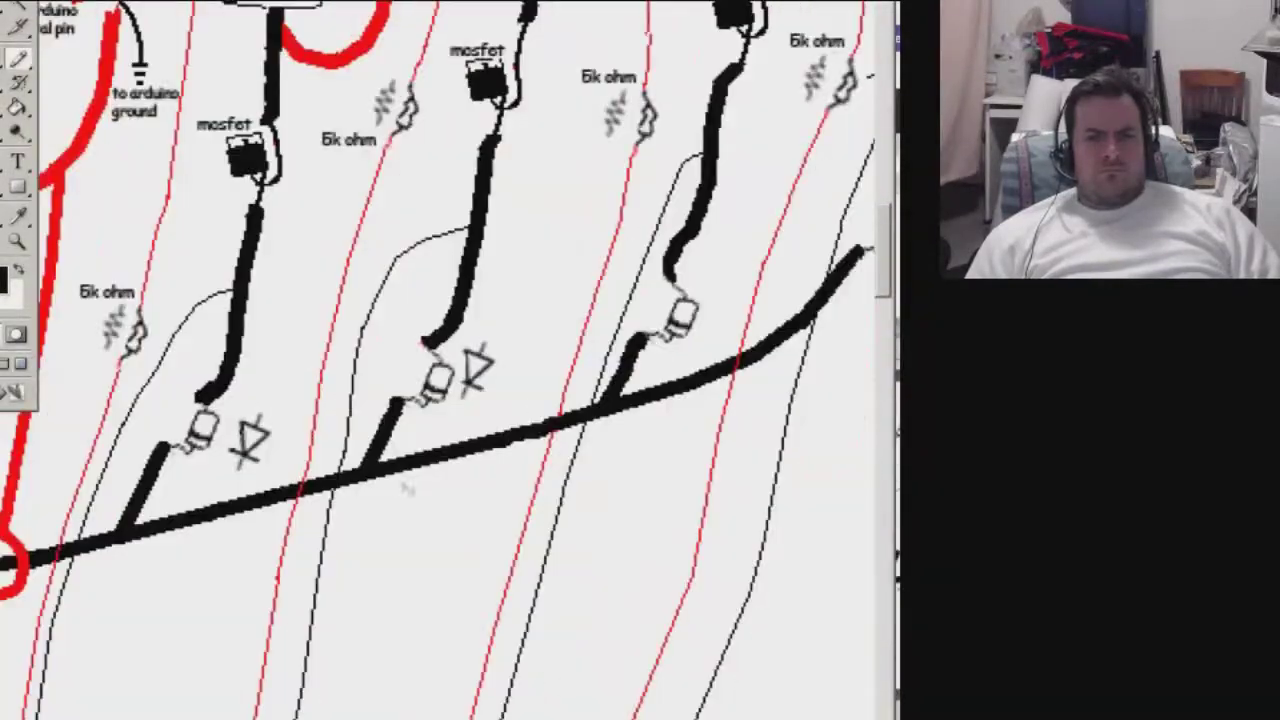
scroll(400, 486, up, 2)
scroll(471, 434, up, 3)
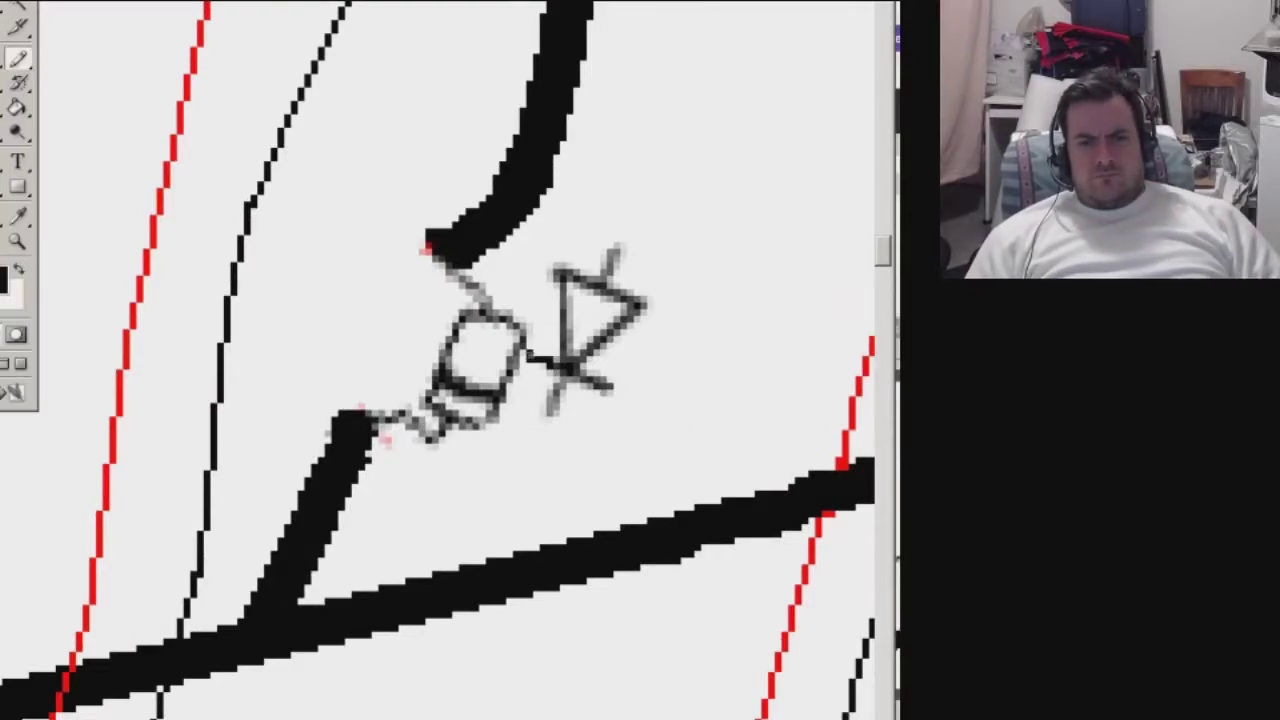
scroll(631, 570, down, 4)
scroll(631, 570, up, 2)
scroll(631, 570, up, 1)
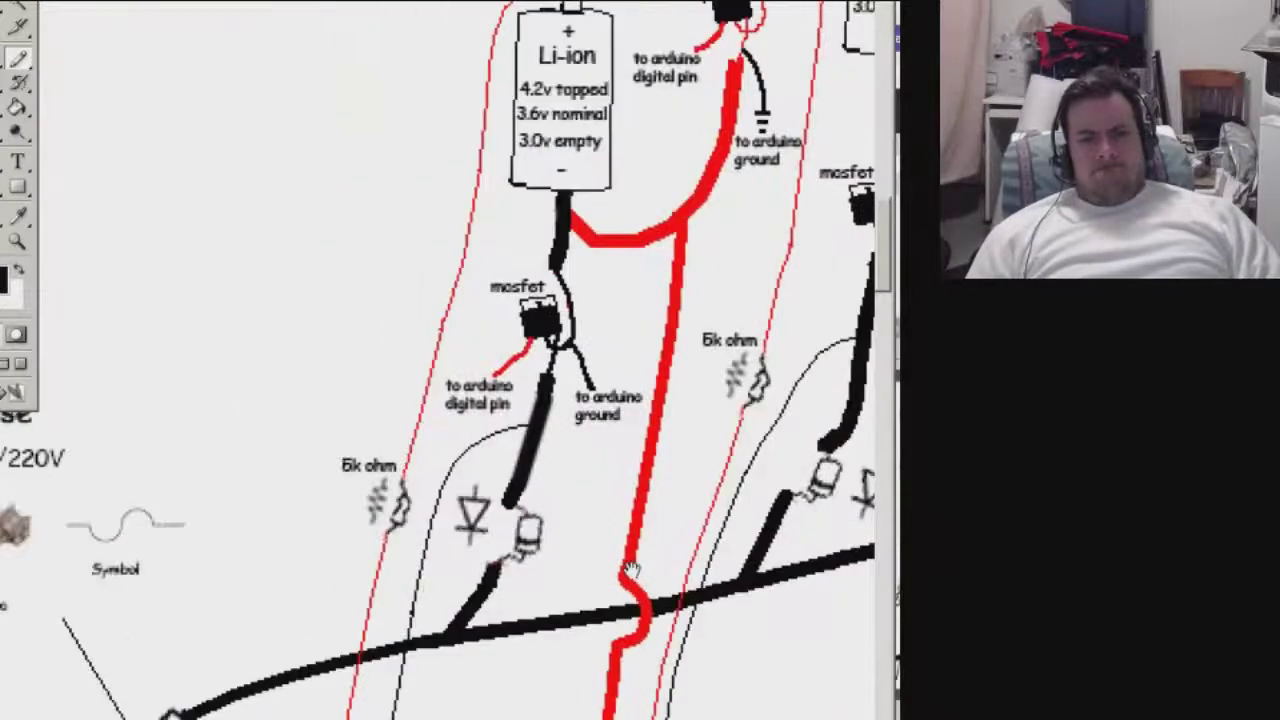
drag(631, 570, 772, 563)
text(t)
text(.2/5,000=)
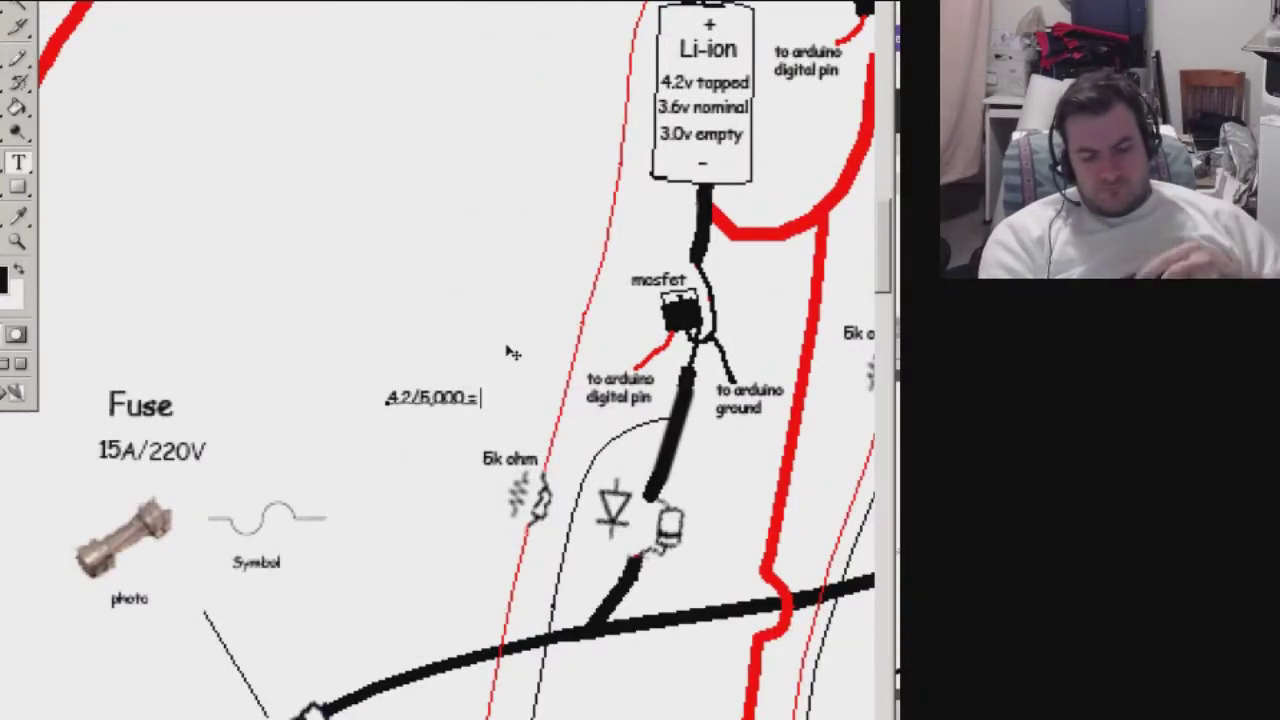
text( 0.84mA)
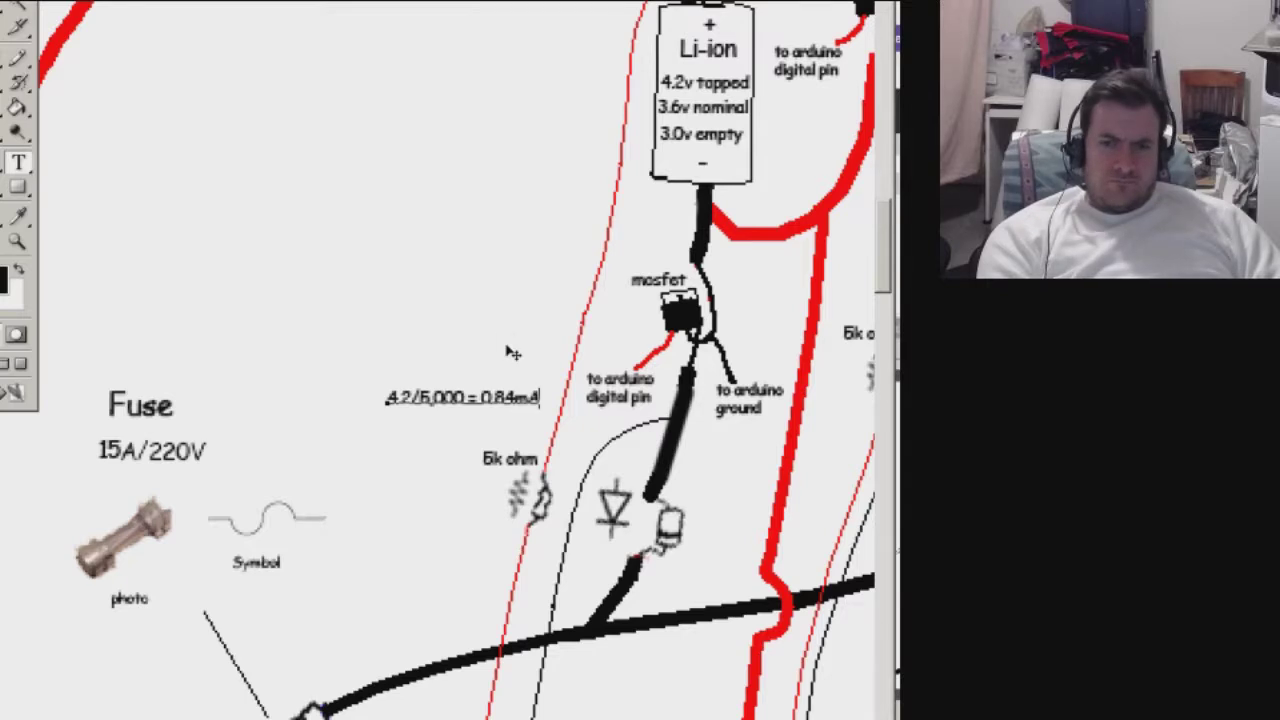
text( (0.00084A))
Place the '4.2v/5,000 = 0.84mA (0-20mA safe)' note with a Pencil leader line to the 5k ohm resistor.
drag(407, 409, 275, 378)
key(b)
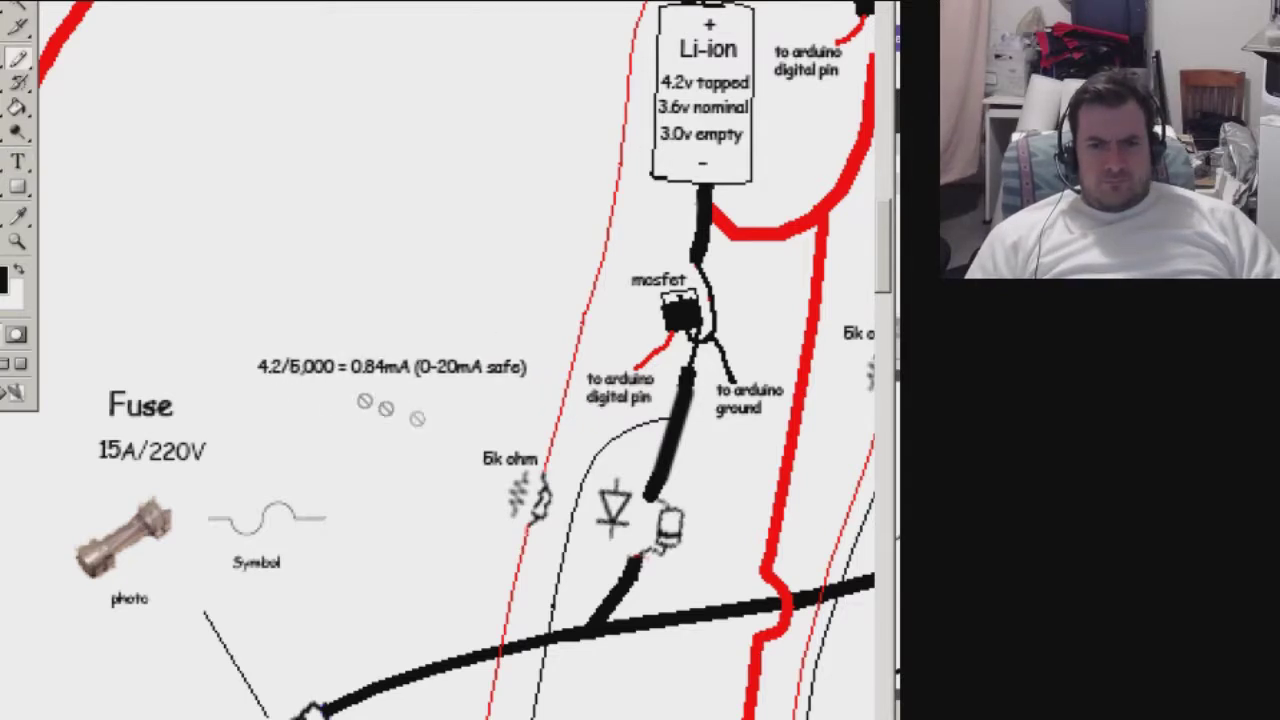
drag(392, 389, 488, 440)
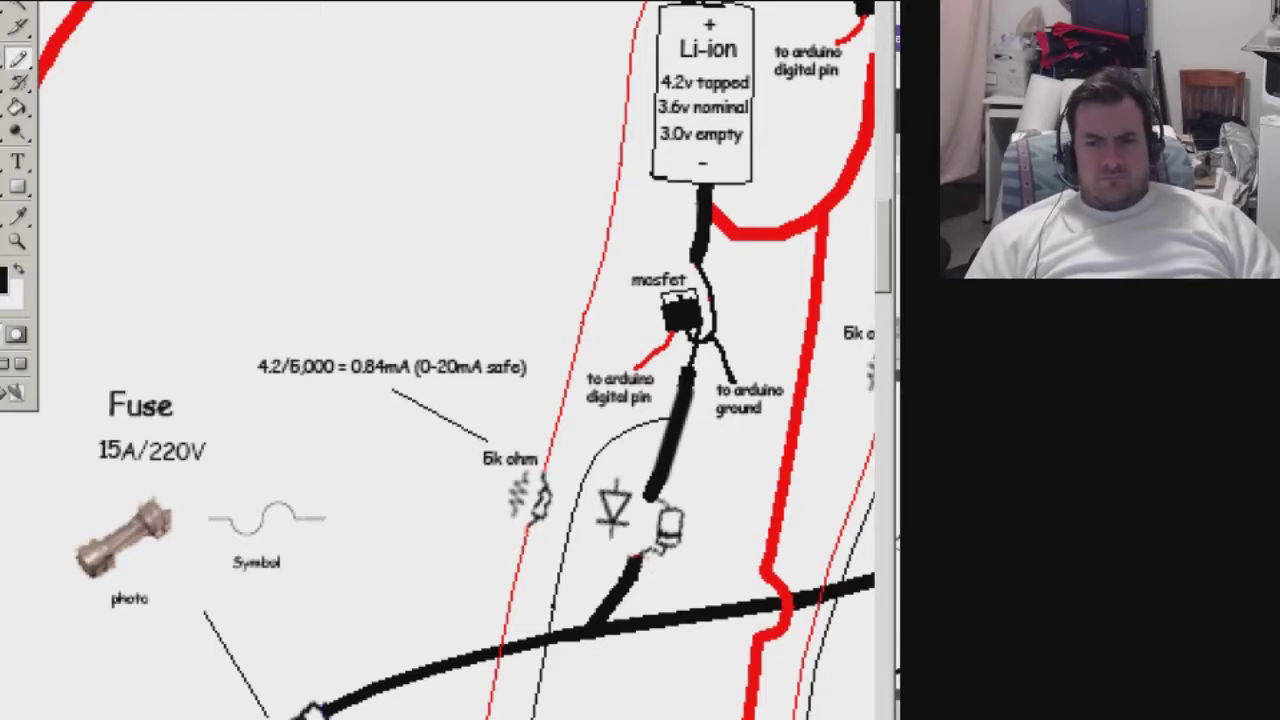
key(t)
click(286, 367)
text(v)
drag(286, 367, 264, 372)
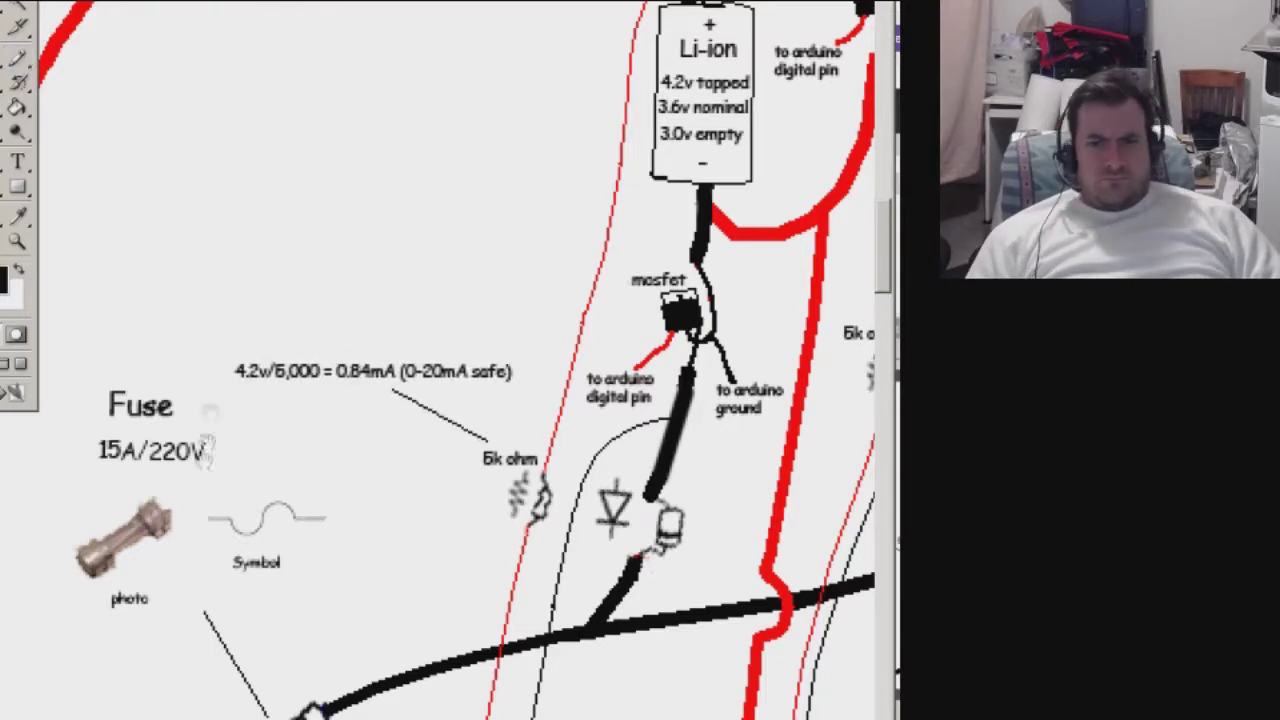
Lasso the Fuse group, shift it down-left, then zoom out to the whole circuit.
drag(207, 459, 509, 294)
key(l)
drag(630, 390, 590, 440)
drag(570, 372, 490, 447)
key(ctrl+d)
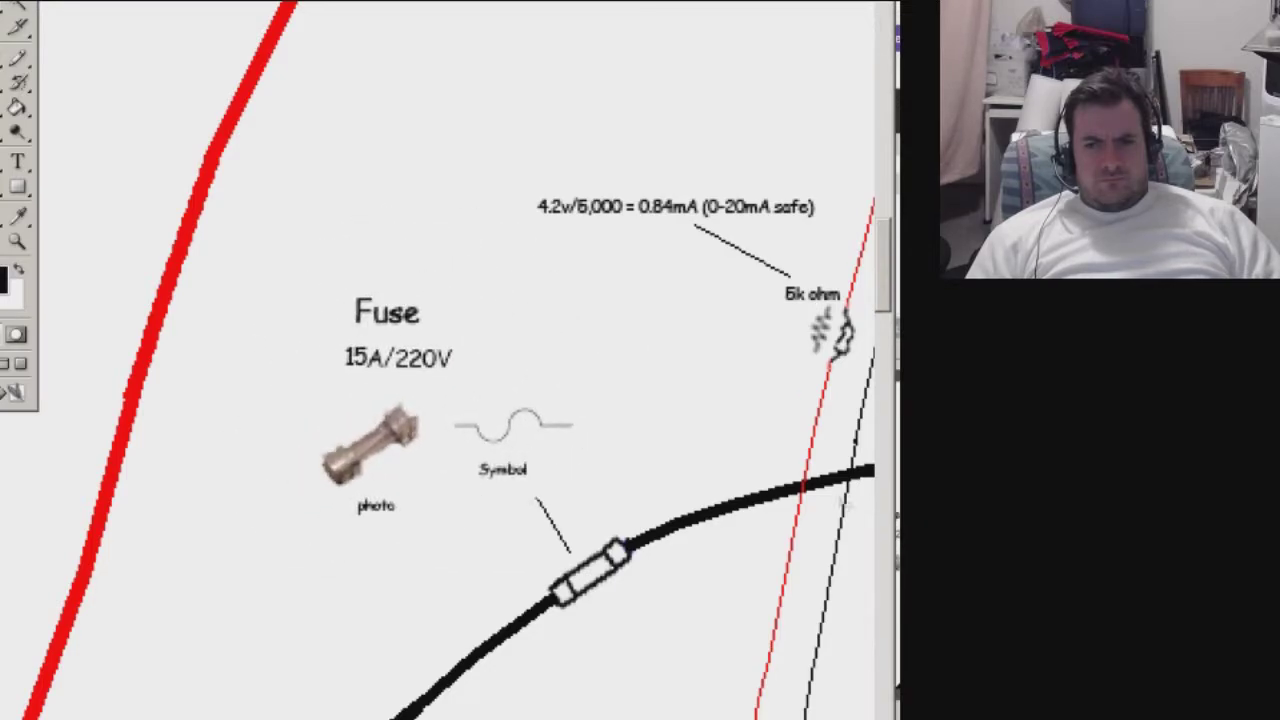
key(ctrl+0)
mouse_move(728, 500)
mouse_down()
mouse_move(543, 480)
mouse_move(444, 214)
mouse_move(577, 261)
mouse_up()
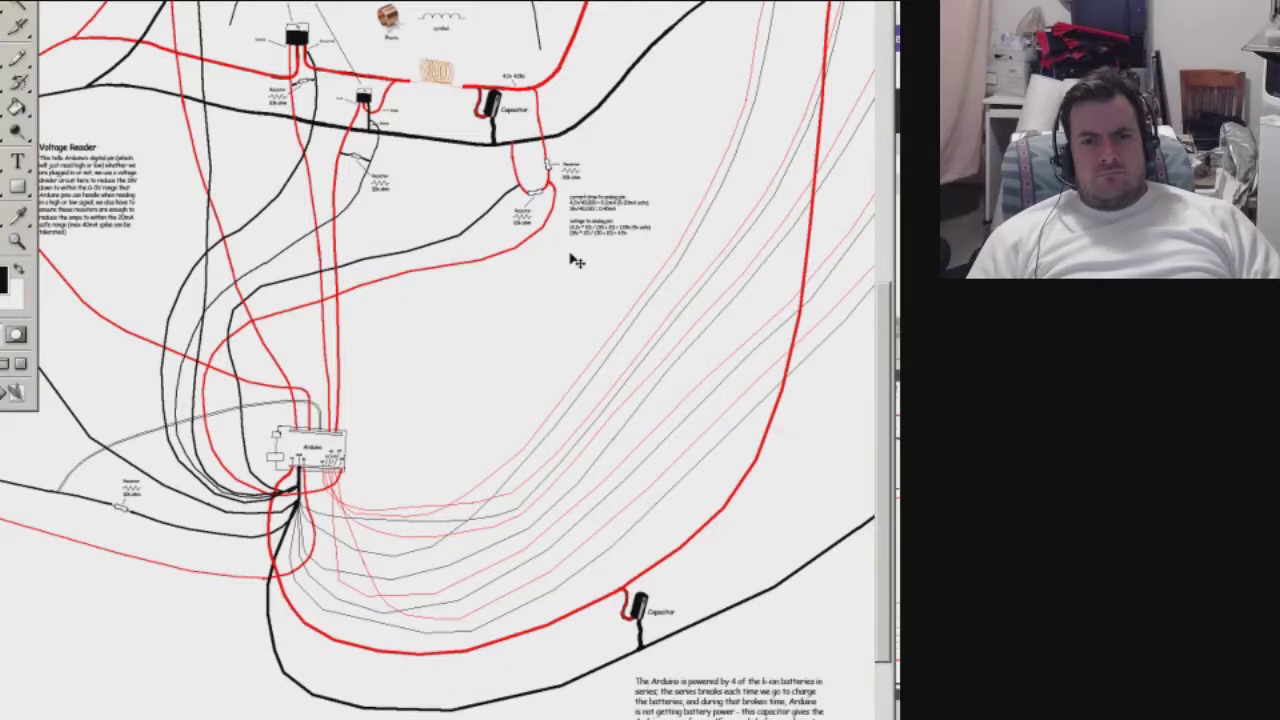
drag(577, 261, 385, 365)
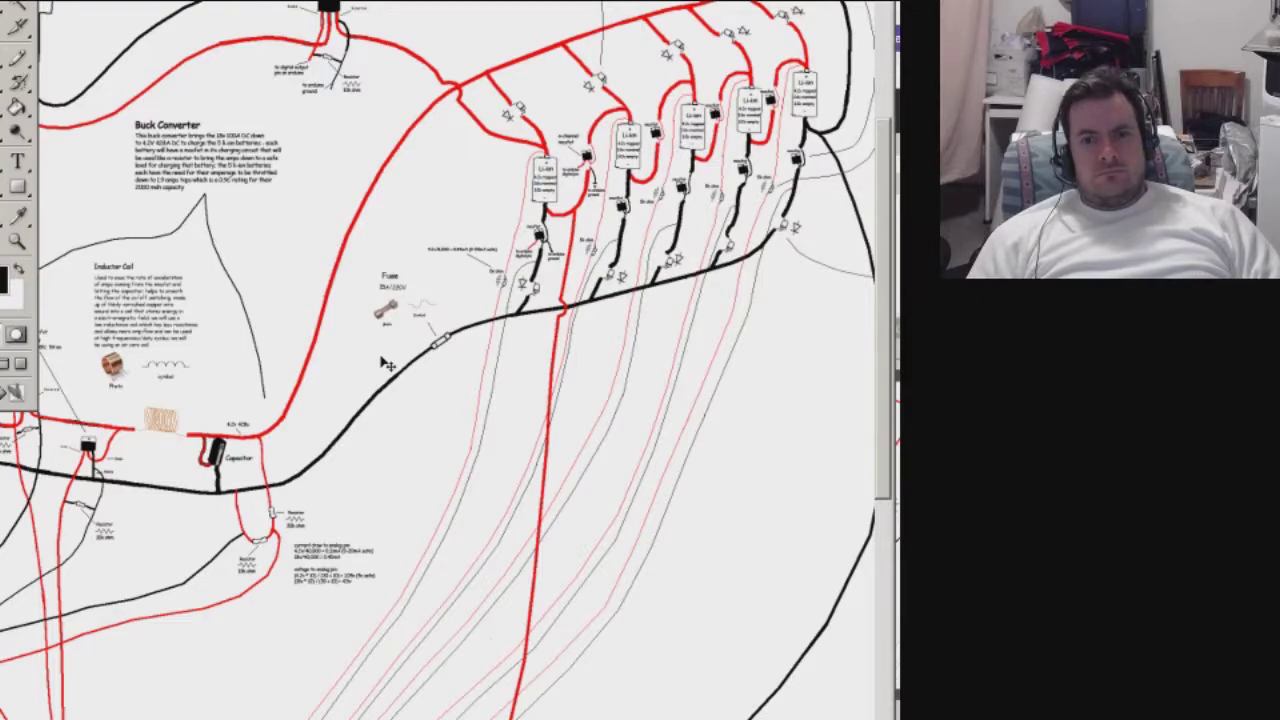
drag(330, 360, 546, 572)
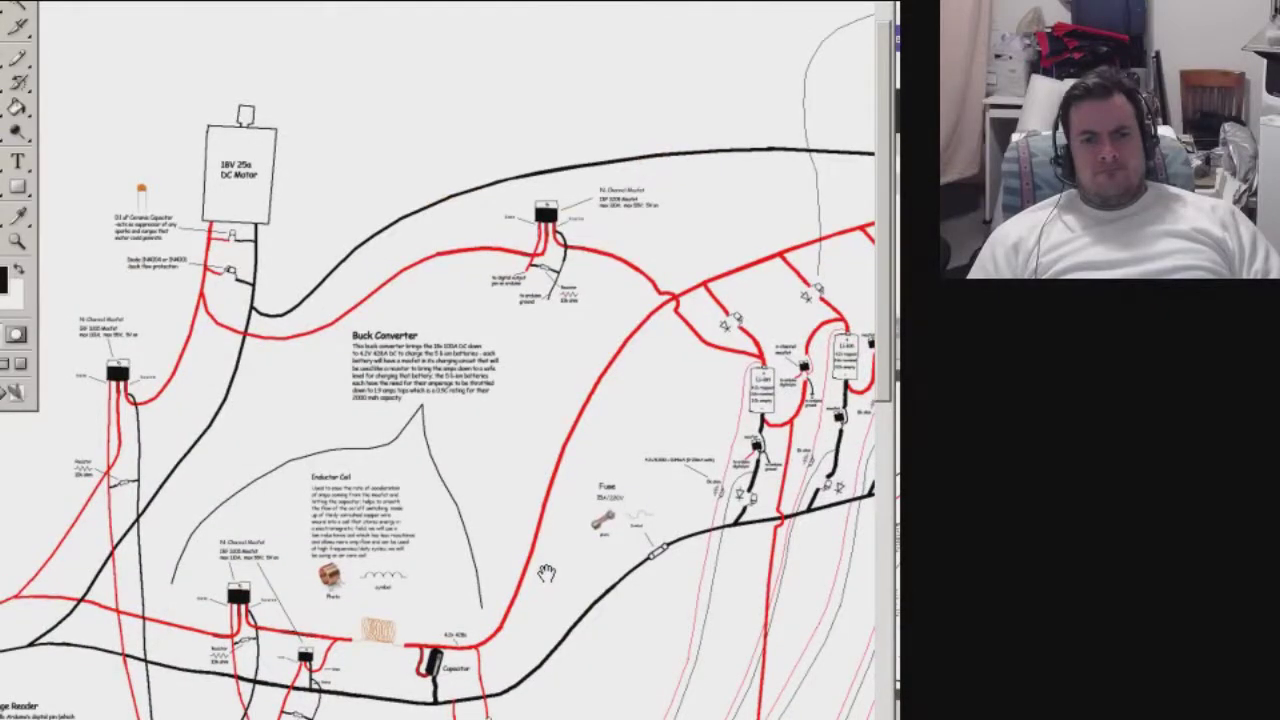
drag(546, 572, 472, 575)
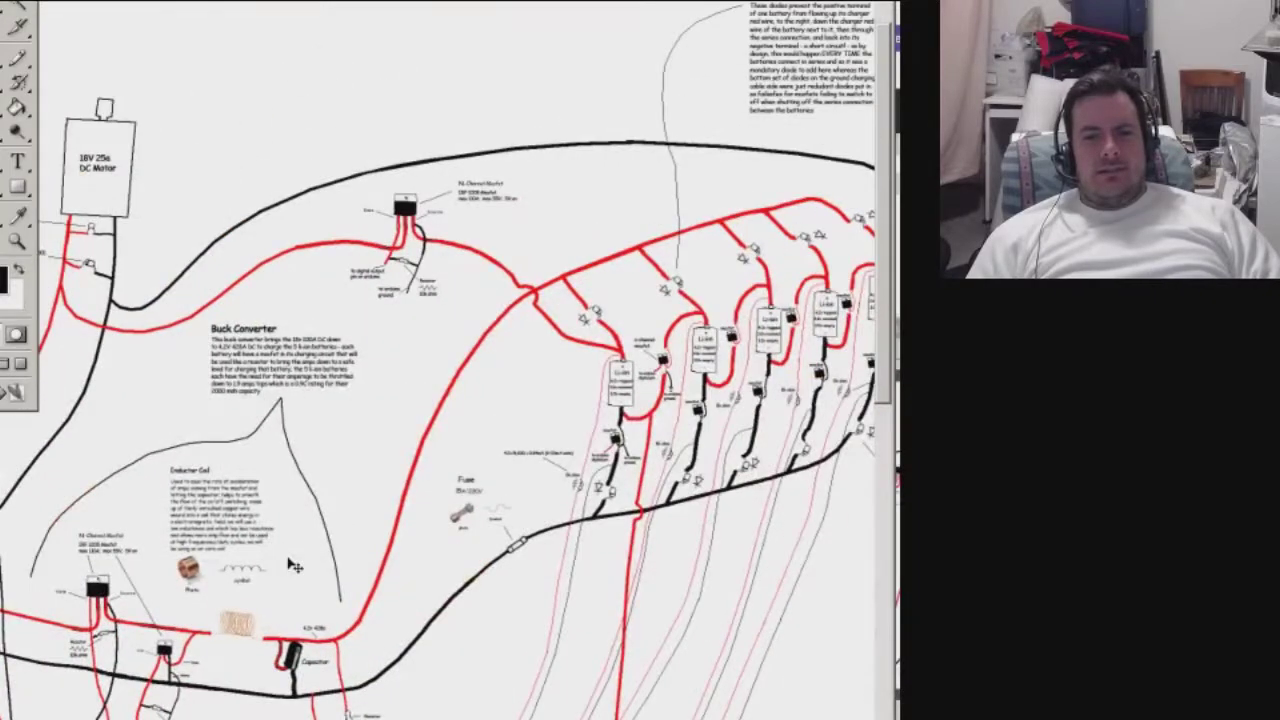
Bring the OBS Studio window in front of Photoshop.
key(alt+Tab)
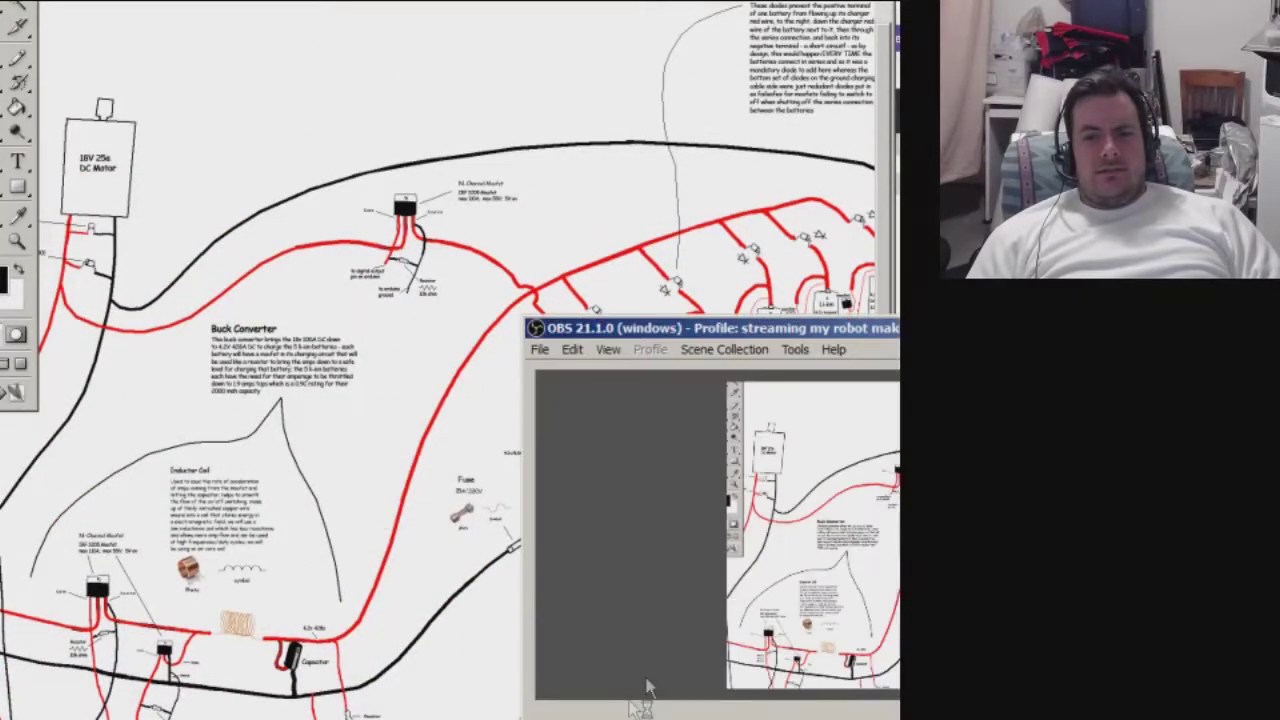